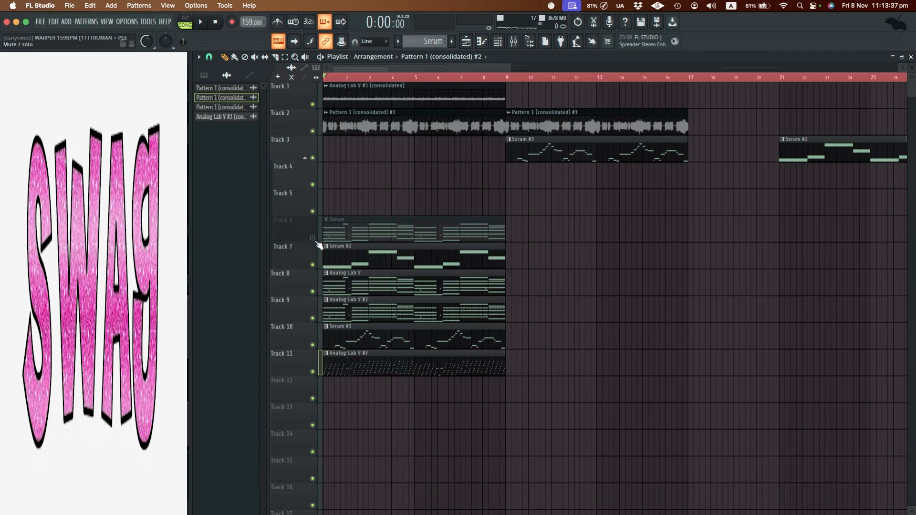
Step: Mute the pattern tracks 7 to 11 in the playlist and play the arrangement
{"action": "left_click", "coordinate": [313, 292]}
{"action": "left_click", "coordinate": [314, 318]}
{"action": "left_click", "coordinate": [314, 345]}
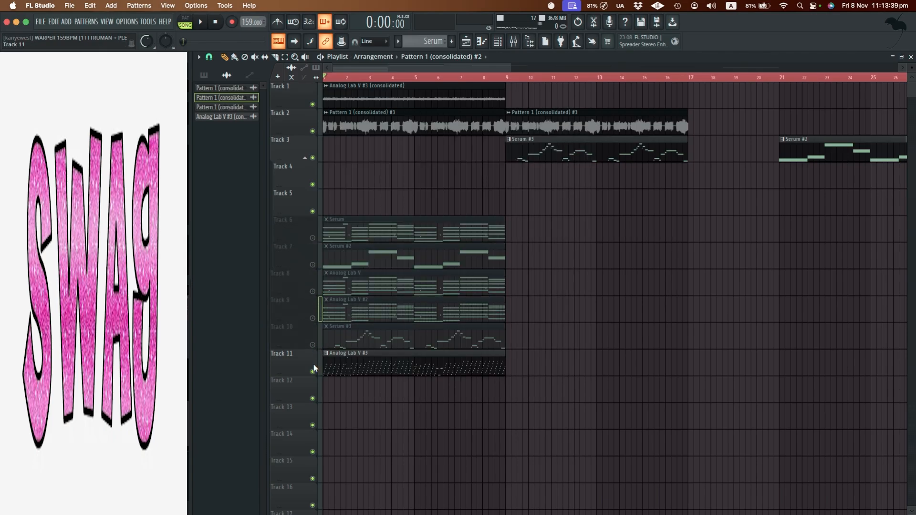
{"action": "key", "text": "space"}
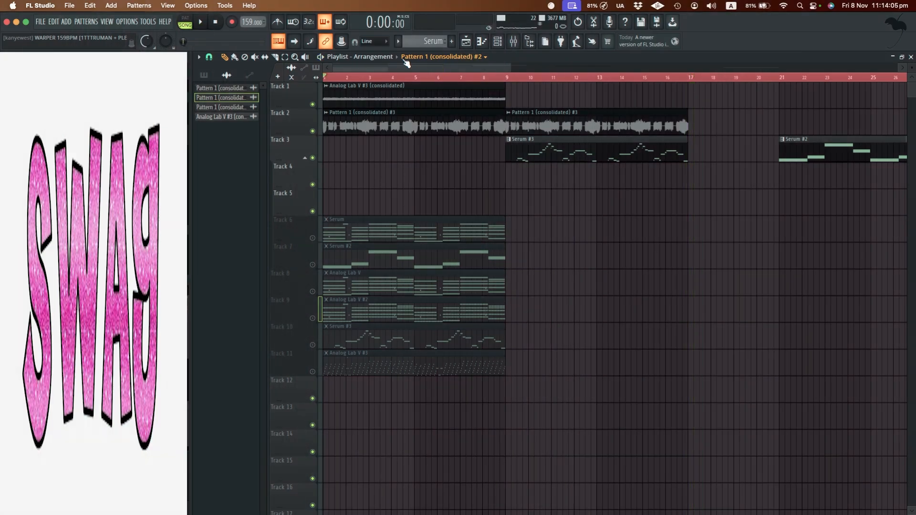
Step: Solo track 6 and open its Serum pattern in the piano roll with the full chord progression in view
{"action": "scroll", "coordinate": [371, 135], "scroll_direction": "down", "scroll_amount": 5, "text": "ctrl"}
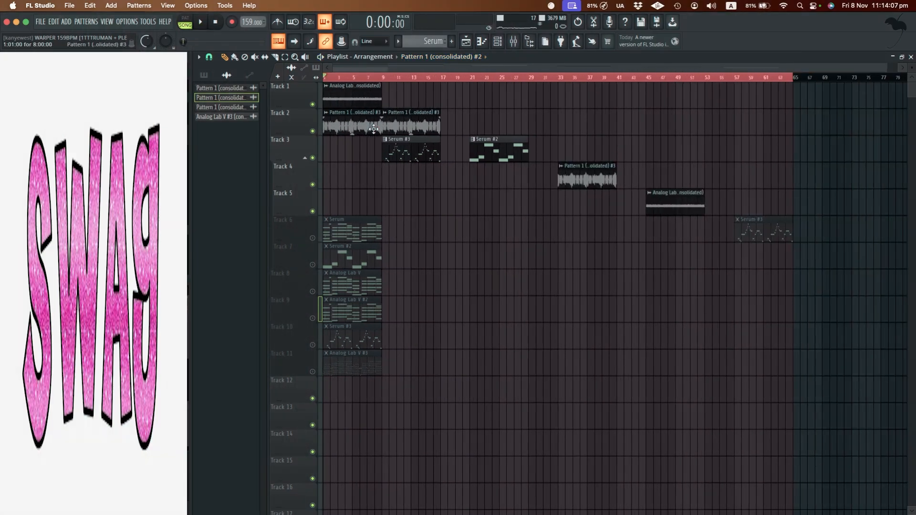
{"action": "scroll", "coordinate": [317, 229], "scroll_direction": "up", "scroll_amount": 8}
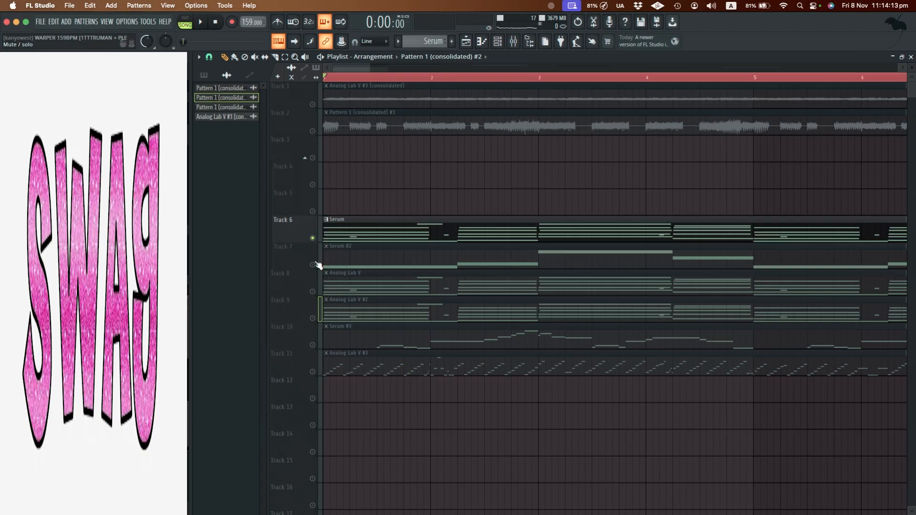
{"action": "scroll", "coordinate": [319, 219], "scroll_direction": "down", "scroll_amount": 10}
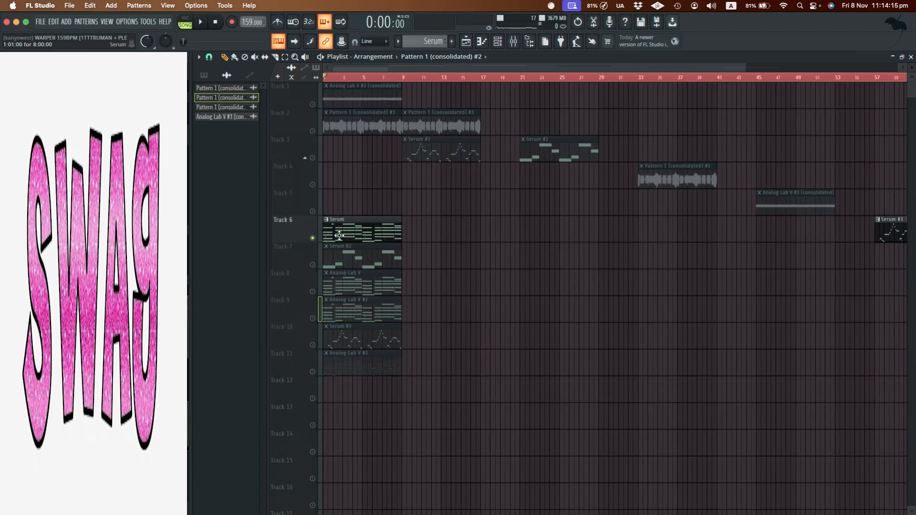
{"action": "double_click", "coordinate": [349, 233]}
{"action": "scroll", "coordinate": [442, 244], "scroll_direction": "left", "scroll_amount": 4}
{"action": "scroll", "coordinate": [442, 244], "scroll_direction": "down", "scroll_amount": 10}
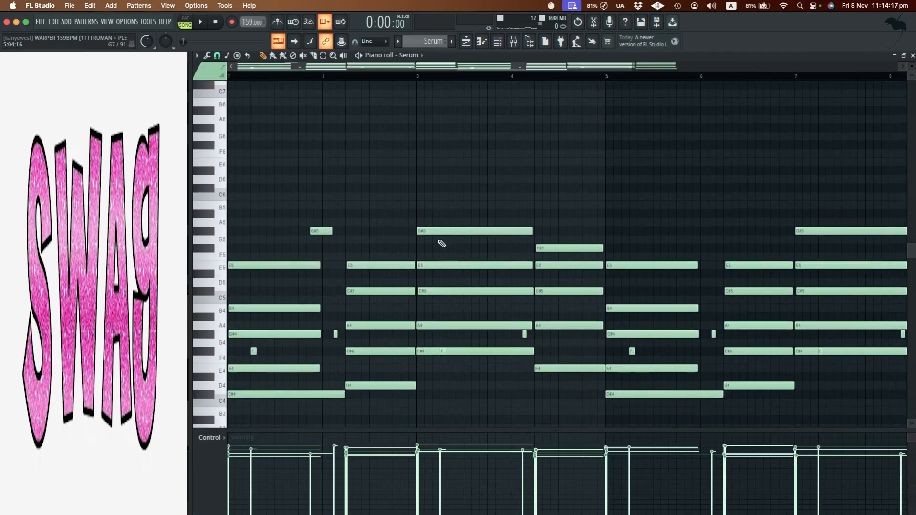
{"action": "scroll", "coordinate": [442, 243], "scroll_direction": "down", "scroll_amount": 5}
{"action": "scroll", "coordinate": [424, 279], "scroll_direction": "up", "scroll_amount": 4}
{"action": "scroll", "coordinate": [277, 278], "scroll_direction": "down", "scroll_amount": 6}
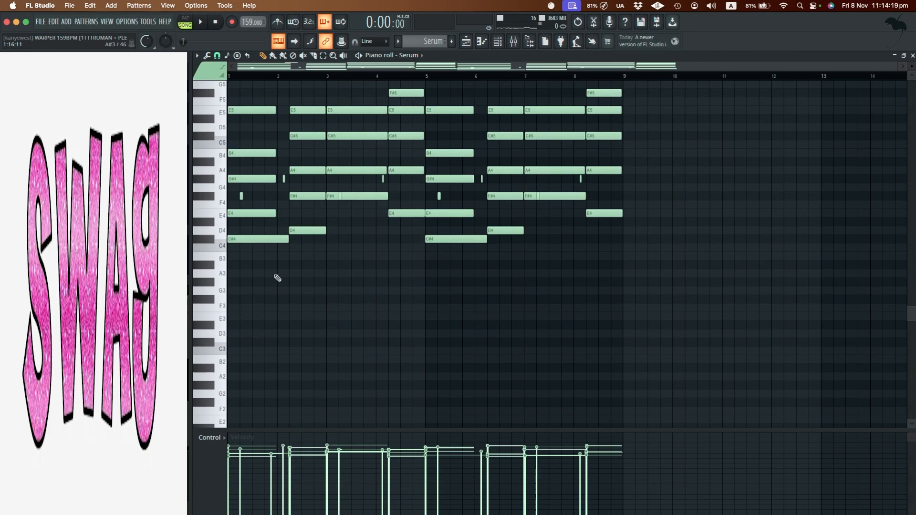
Step: Flip all notes of the Serum pattern horizontally and play the reversed chords
{"action": "key", "text": "ctrl+a"}
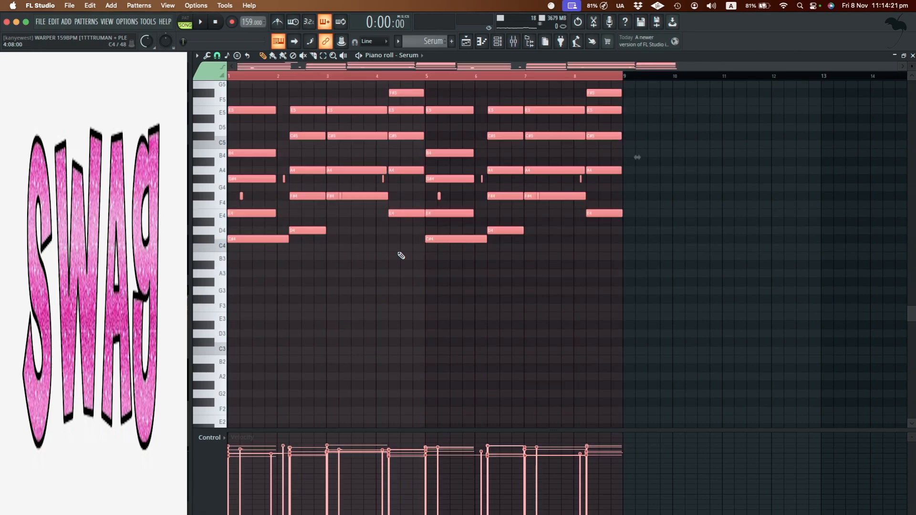
{"action": "key", "text": "alt+y"}
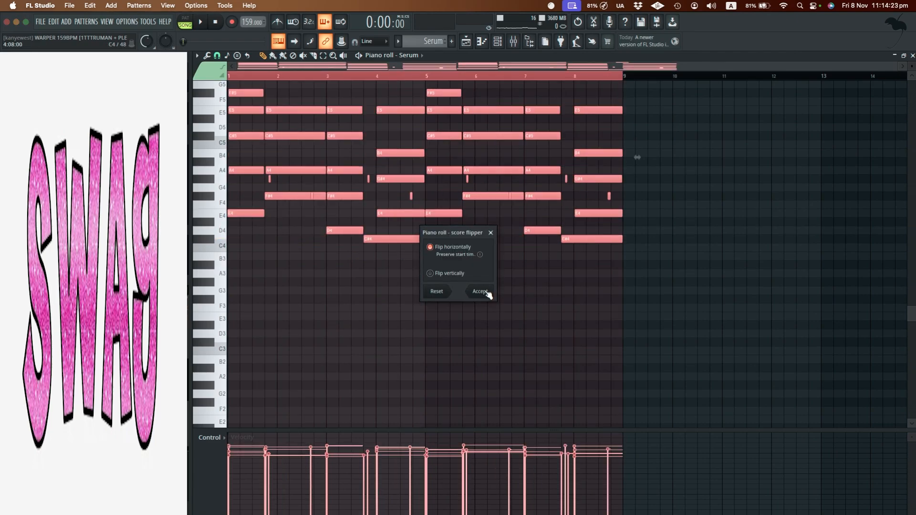
{"action": "left_click", "coordinate": [480, 291]}
{"action": "key", "text": "space"}
{"action": "scroll", "coordinate": [488, 293], "scroll_direction": "up", "scroll_amount": 4}
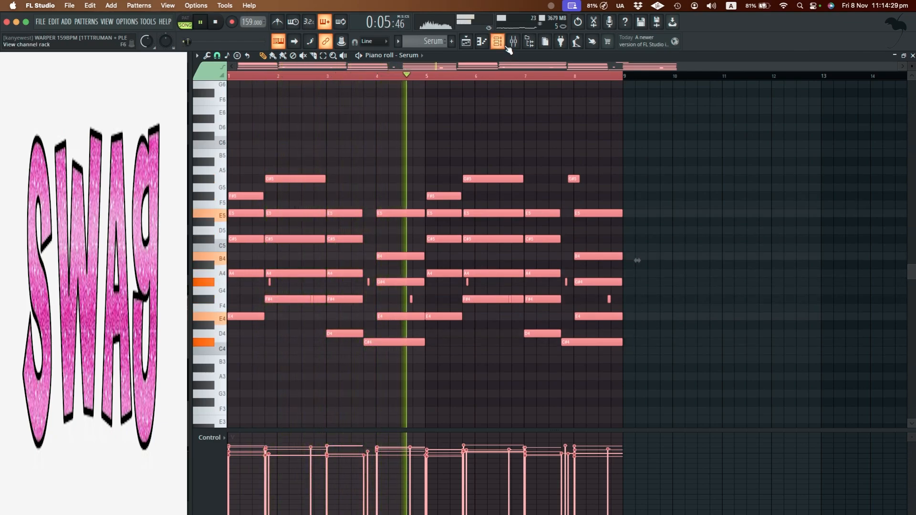
Step: Stop playback and flip the selected Serum notes horizontally again to restore their original order
{"action": "key", "text": "space"}
{"action": "key", "text": "alt+y"}
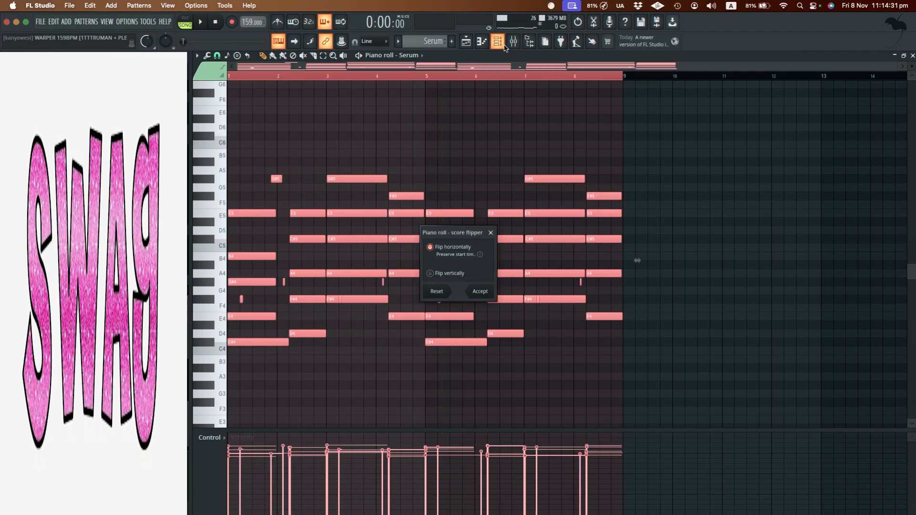
{"action": "left_click", "coordinate": [490, 233]}
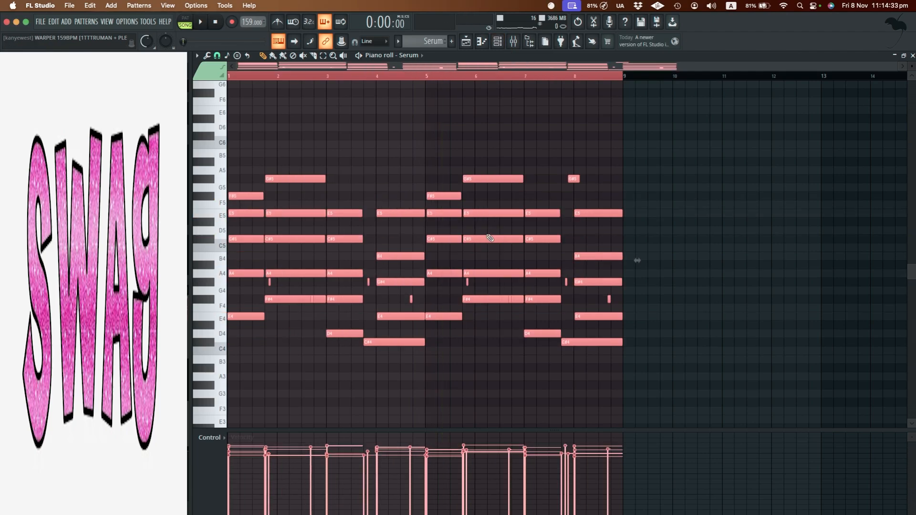
{"action": "key", "text": "alt+y"}
{"action": "left_click", "coordinate": [480, 292]}
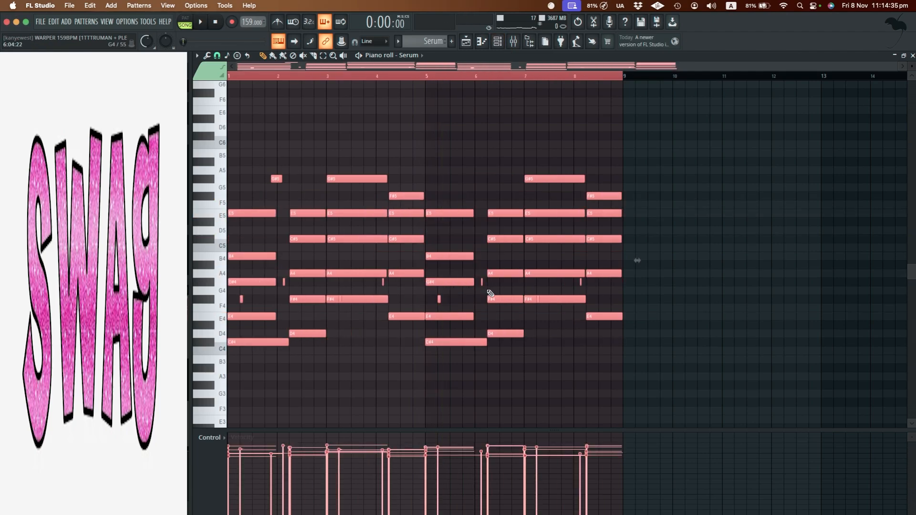
Step: Play the Serum chords, then inspect the synth - 999pts preset in the Serum plugin window
{"action": "key", "text": "space"}
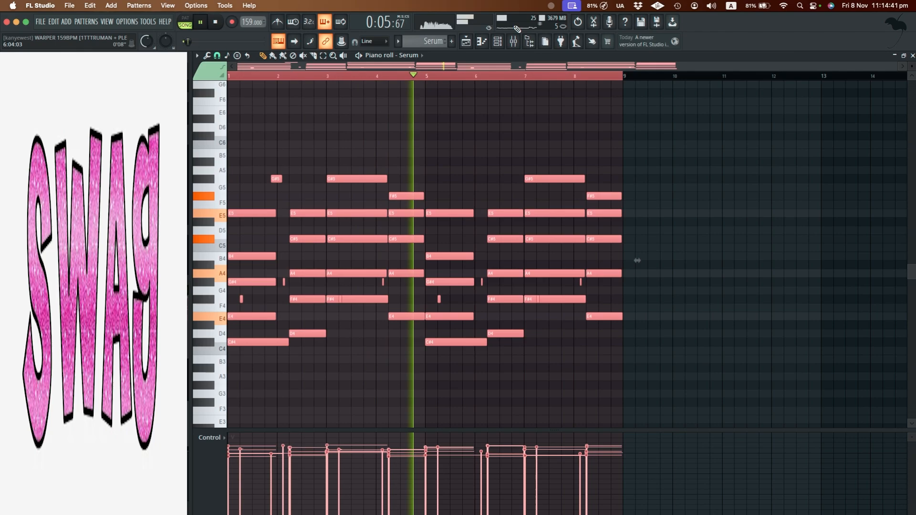
{"action": "key", "text": "F6"}
{"action": "key", "text": "space"}
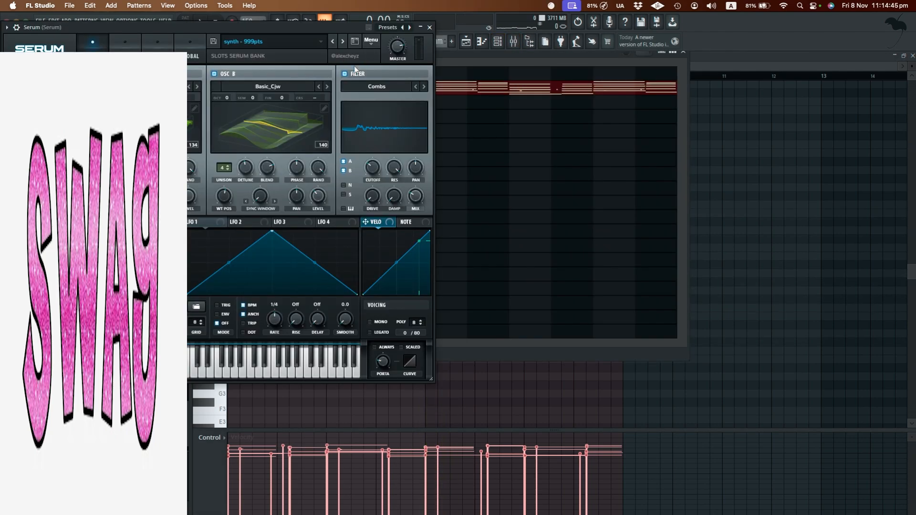
{"action": "left_click_drag", "start_coordinate": [320, 19], "coordinate": [474, 104]}
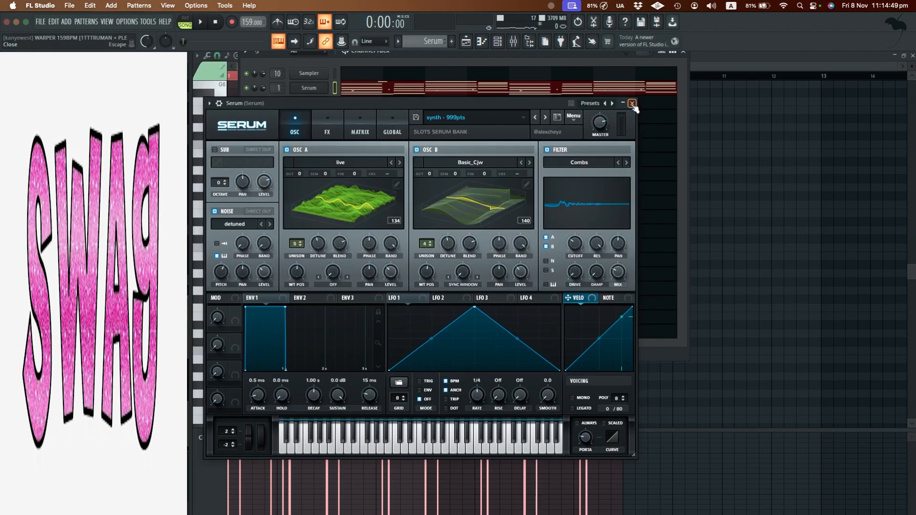
Step: Inspect the ValhallaRoom reverb on the Serum mixer track and compare playback with the effect bypassed and enabled
{"action": "left_click", "coordinate": [513, 43]}
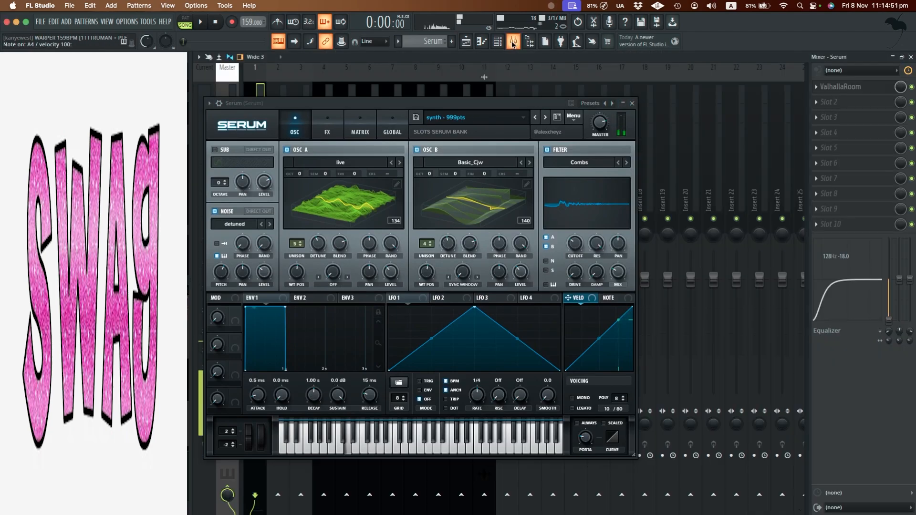
{"action": "left_click", "coordinate": [632, 103]}
{"action": "left_click", "coordinate": [859, 89]}
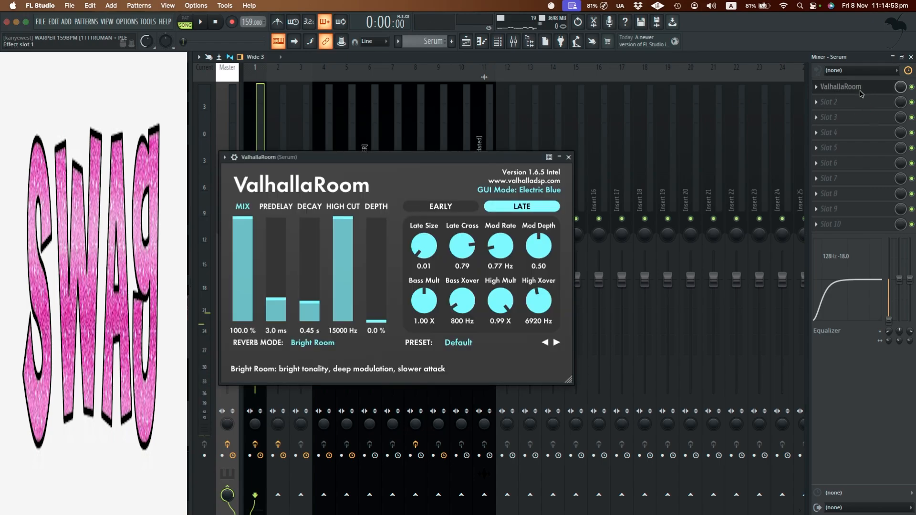
{"action": "left_click", "coordinate": [859, 88]}
{"action": "left_click", "coordinate": [912, 87]}
{"action": "key", "text": "x"}
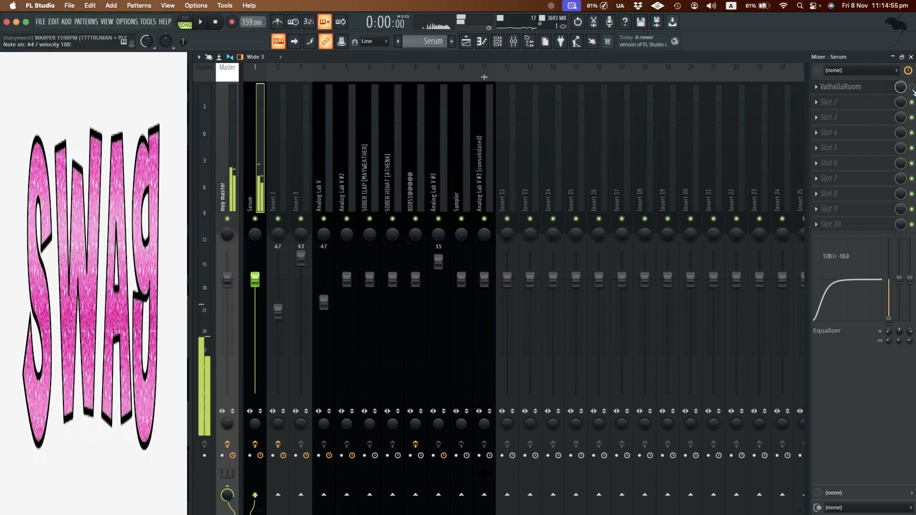
{"action": "key", "text": "space"}
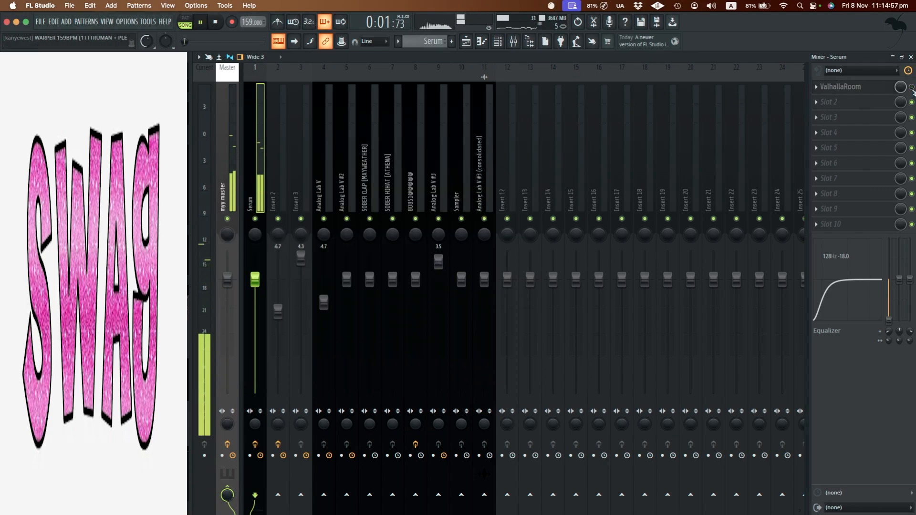
{"action": "key", "text": "space"}
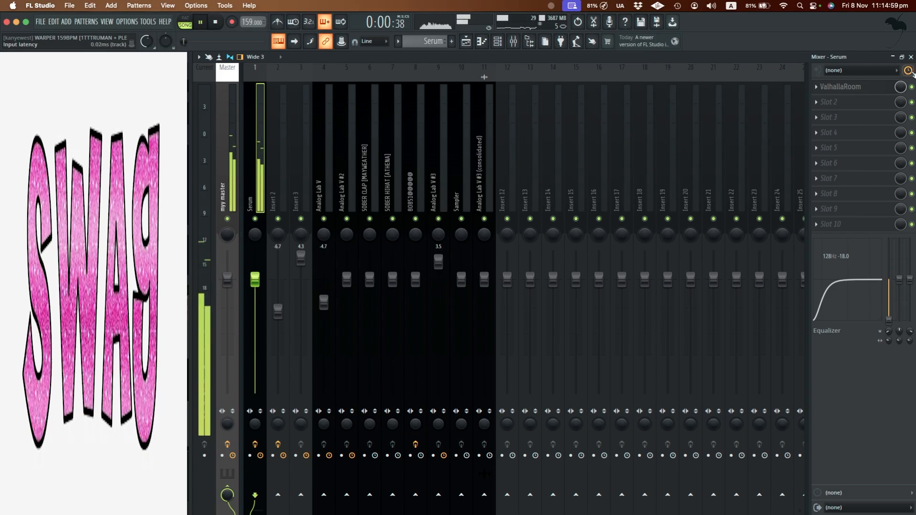
{"action": "left_click", "coordinate": [911, 57]}
{"action": "key", "text": "space"}
Step: Return to the playlist, solo track 7 with the Serum #2 pattern and play it
{"action": "key", "text": "F7"}
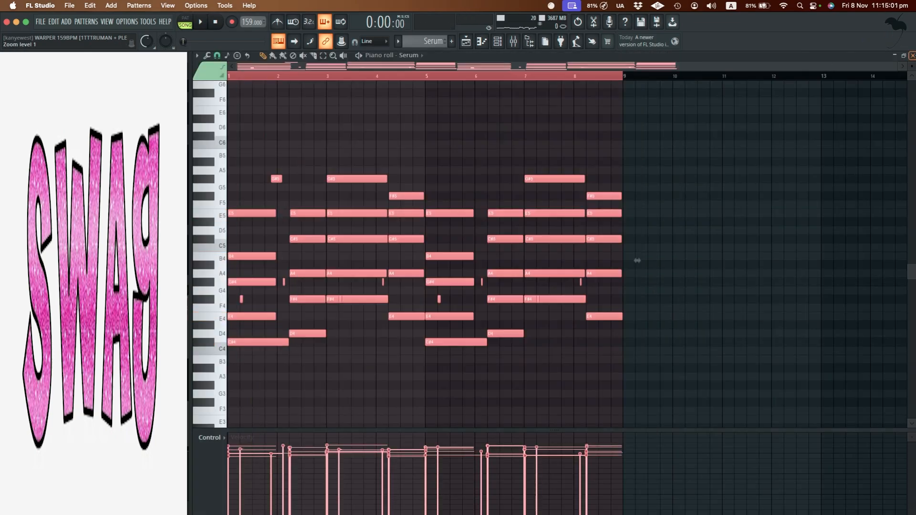
{"action": "key", "text": "F7"}
{"action": "key", "text": "F6"}
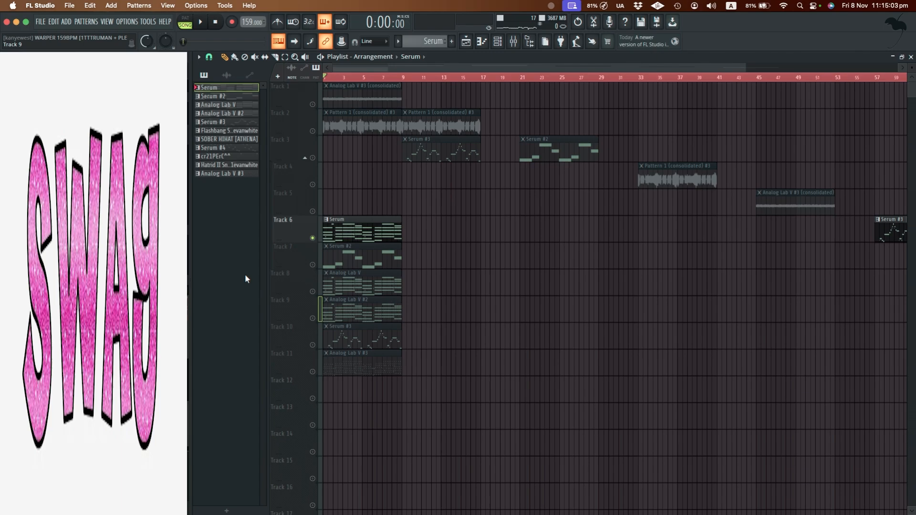
{"action": "scroll", "coordinate": [275, 262], "scroll_direction": "up", "scroll_amount": 5}
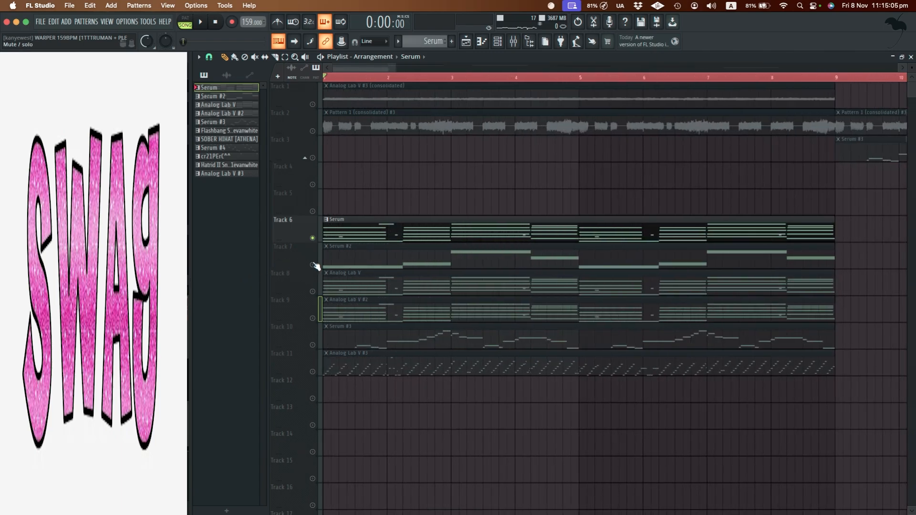
{"action": "left_click", "coordinate": [314, 264]}
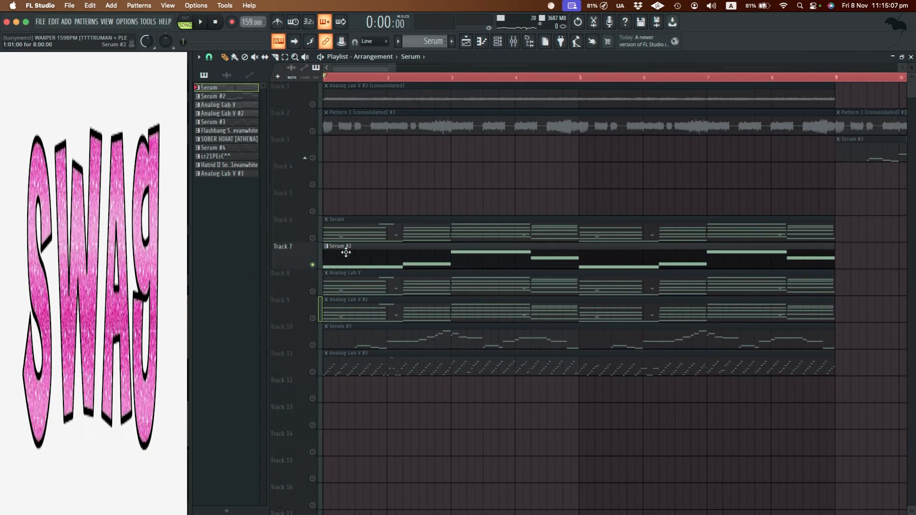
{"action": "key", "text": "space"}
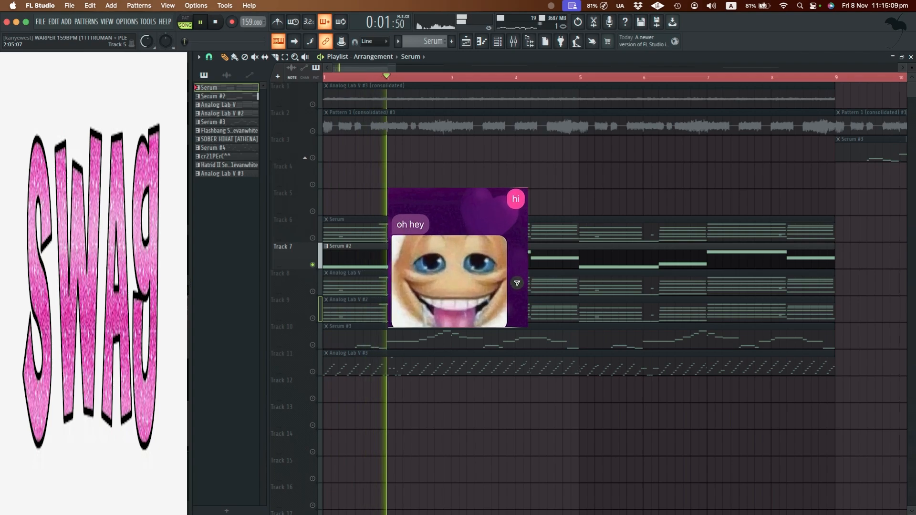
{"action": "scroll", "coordinate": [405, 217], "scroll_direction": "down", "scroll_amount": 2}
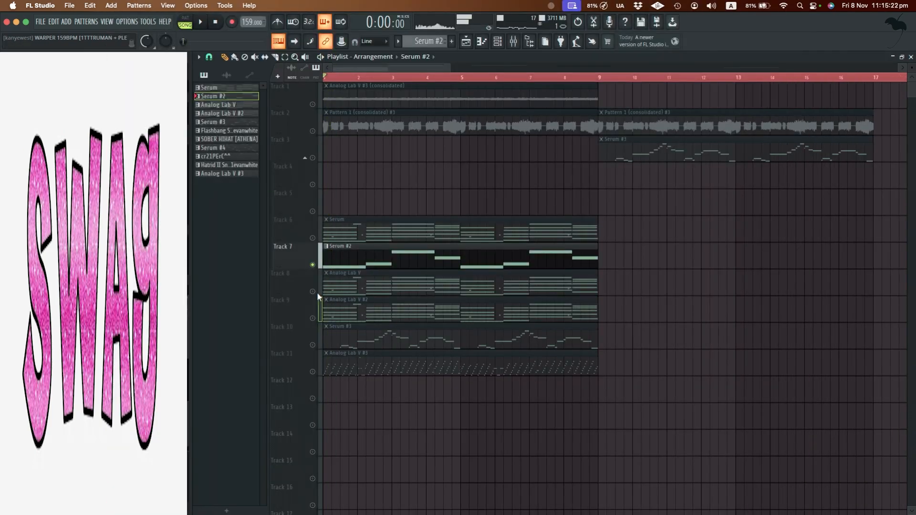
Step: Solo track 8 briefly, switch the solo back to track 7 and inspect the Serum #2 channel's mixer track, Insert 3
{"action": "right_click", "coordinate": [318, 261]}
{"action": "right_click", "coordinate": [314, 292]}
{"action": "right_click", "coordinate": [314, 292]}
{"action": "scroll", "coordinate": [315, 292], "scroll_direction": "up", "scroll_amount": 6}
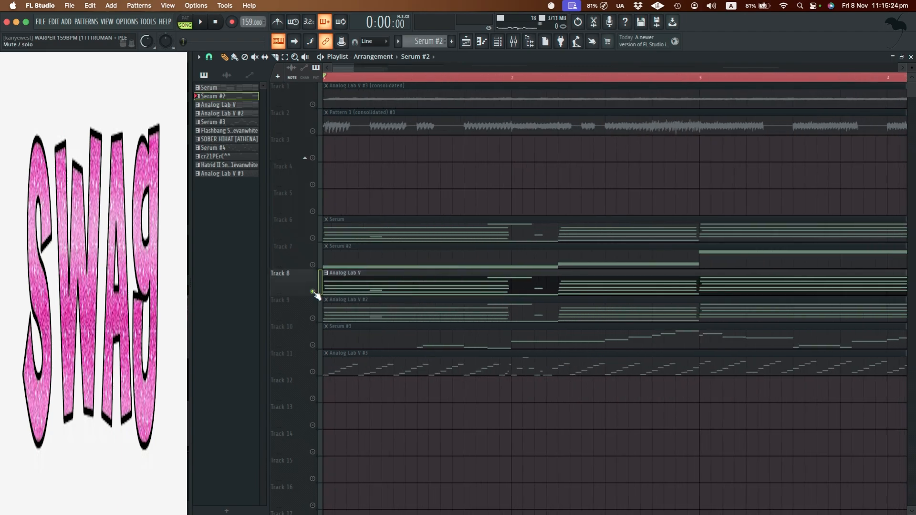
{"action": "right_click", "coordinate": [314, 264]}
{"action": "left_click", "coordinate": [513, 42]}
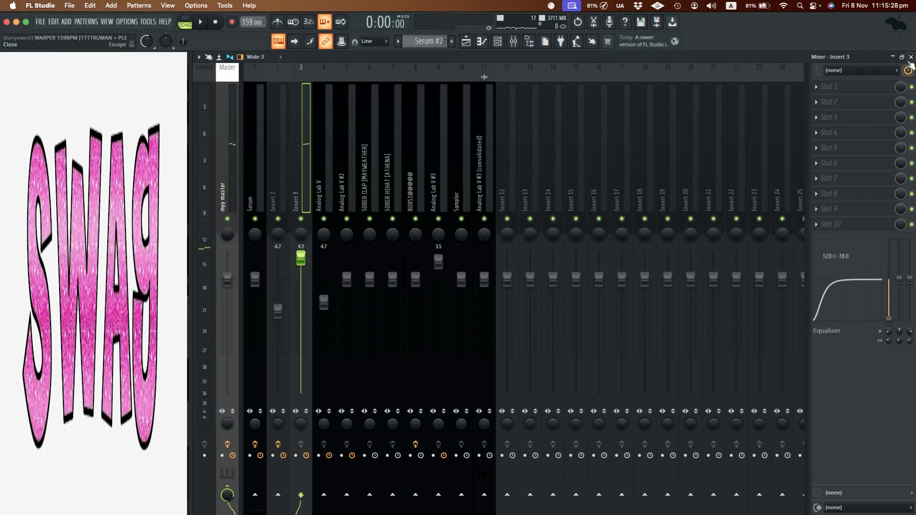
{"action": "left_click", "coordinate": [912, 56]}
Step: Solo track 8, play its pattern and open the Analog Lab V instrument from the channel rack
{"action": "scroll", "coordinate": [316, 302], "scroll_direction": "down", "scroll_amount": 6}
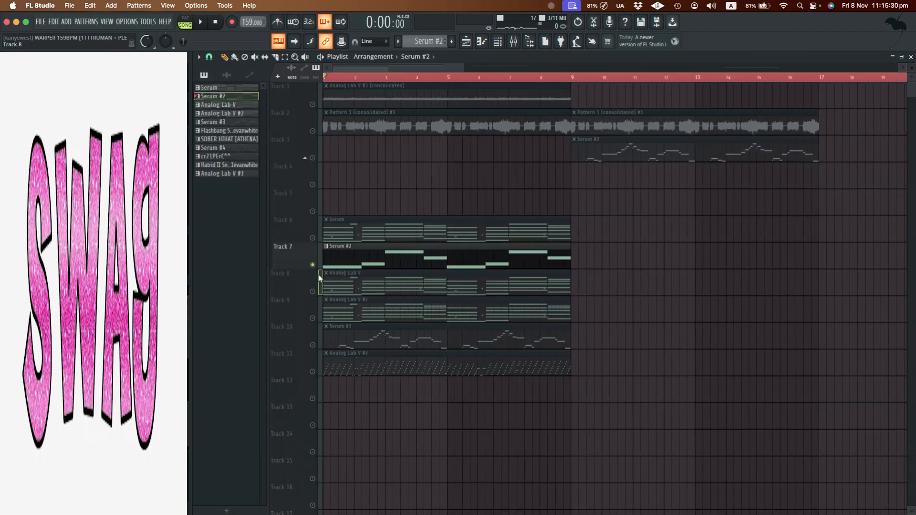
{"action": "right_click", "coordinate": [313, 292]}
{"action": "key", "text": "space"}
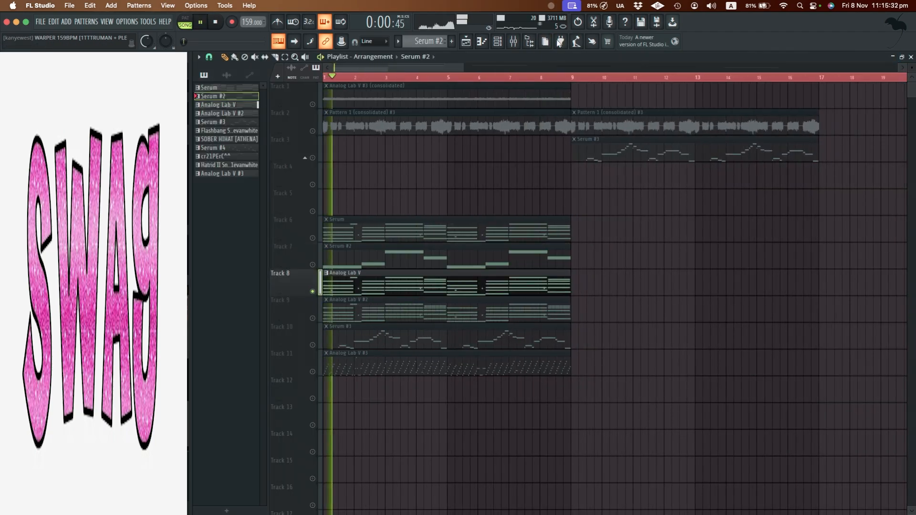
{"action": "left_click", "coordinate": [498, 41]}
{"action": "left_click", "coordinate": [304, 117]}
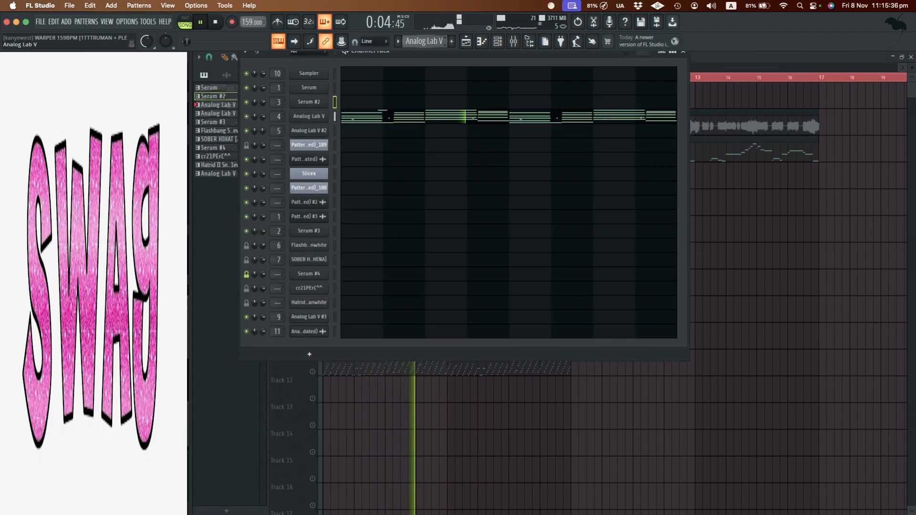
Step: Inspect the Analog Lab V mixer track and its equalizer low cut, then play the chords
{"action": "key", "text": "space"}
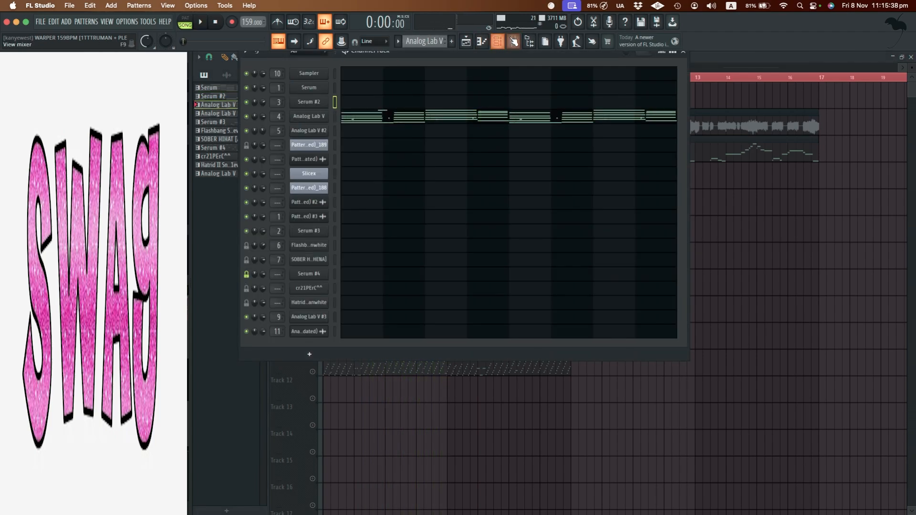
{"action": "key", "text": "F9"}
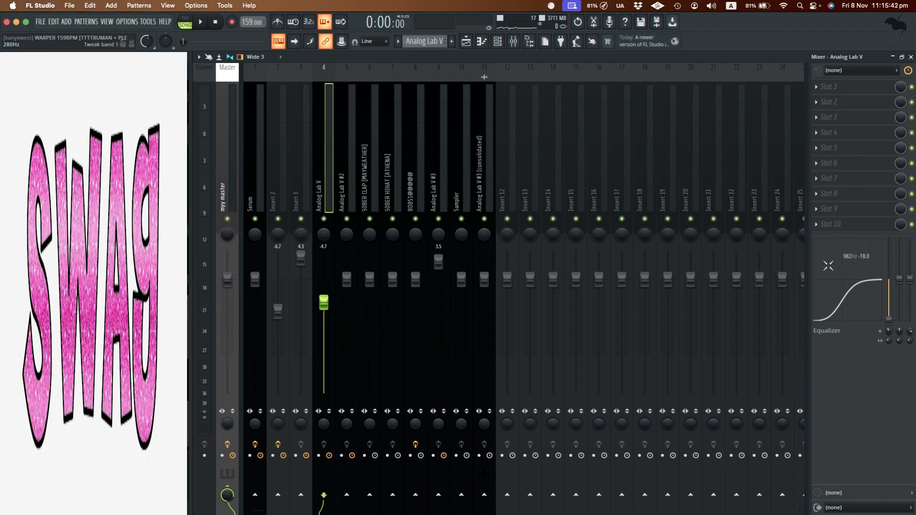
{"action": "key", "text": "space"}
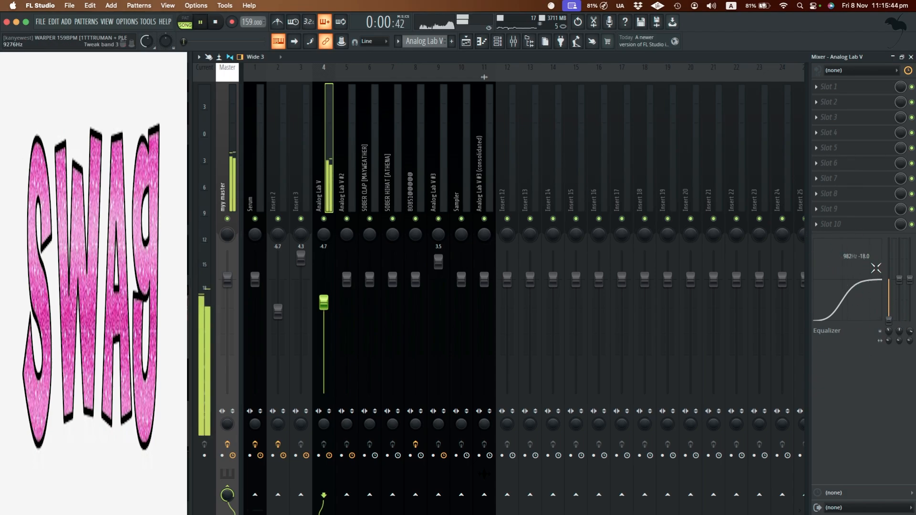
Step: Flatten the Analog Lab V mixer track's low cut to compare the sound, stop playback and undo the equalizer reset
{"action": "right_click", "coordinate": [839, 310]}
{"action": "left_click", "coordinate": [886, 317]}
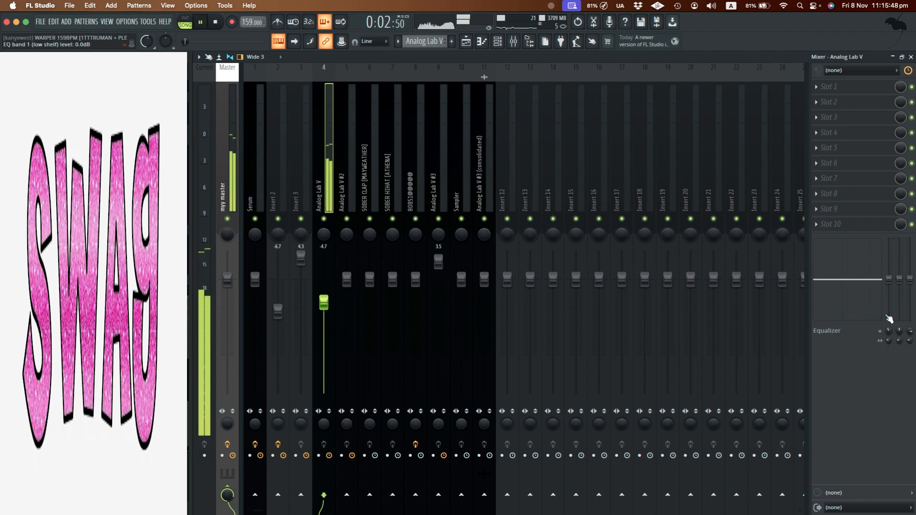
{"action": "key", "text": "space"}
{"action": "key", "text": "super+z"}
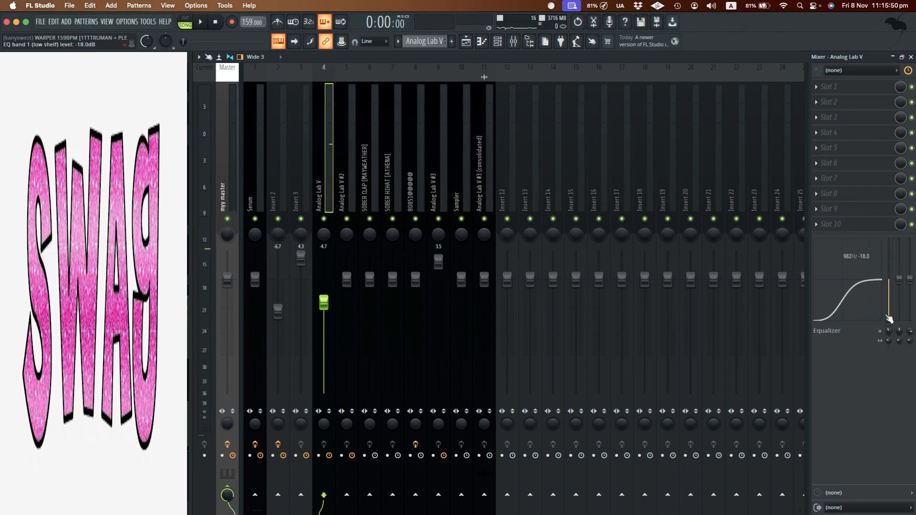
Step: Return to the playlist, solo track 9, play its pattern and check the Analog Lab V #2 mixer track
{"action": "left_click", "coordinate": [499, 42]}
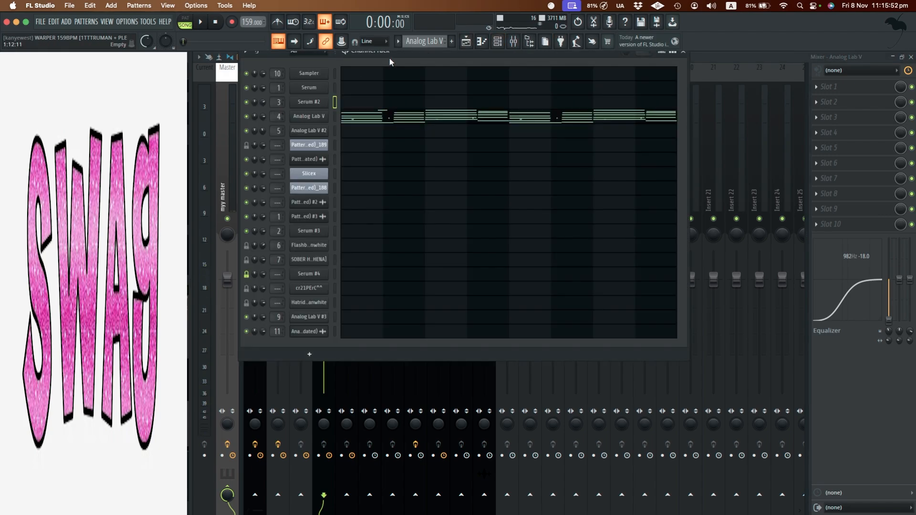
{"action": "left_click_drag", "start_coordinate": [424, 42], "coordinate": [425, 42]}
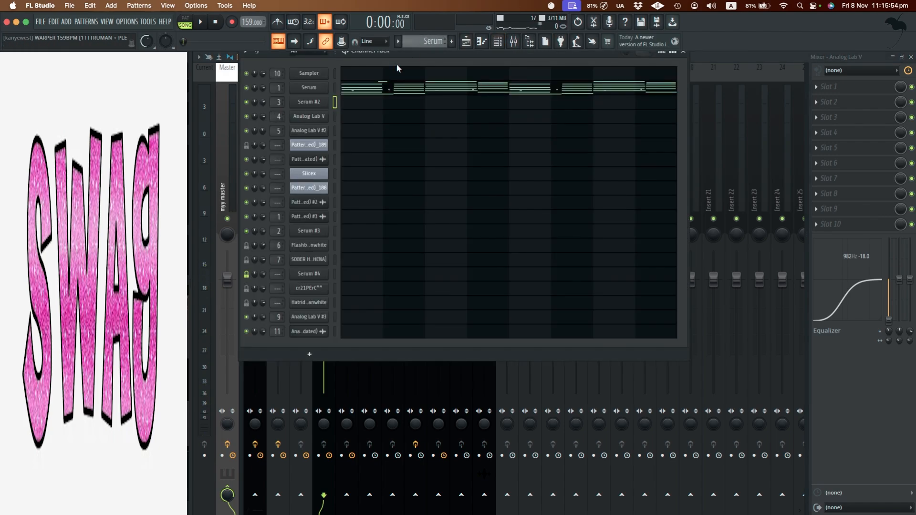
{"action": "left_click", "coordinate": [911, 56]}
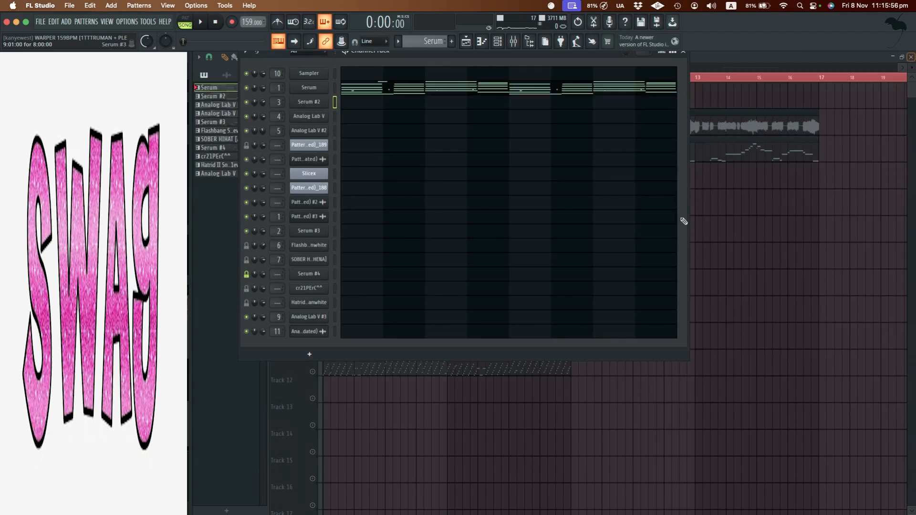
{"action": "right_click", "coordinate": [679, 366]}
{"action": "key", "text": "space"}
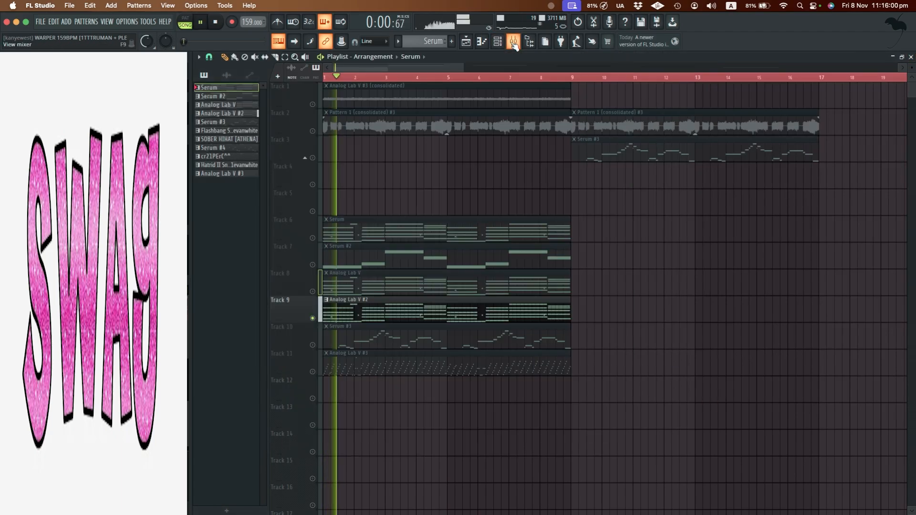
{"action": "left_click", "coordinate": [513, 42]}
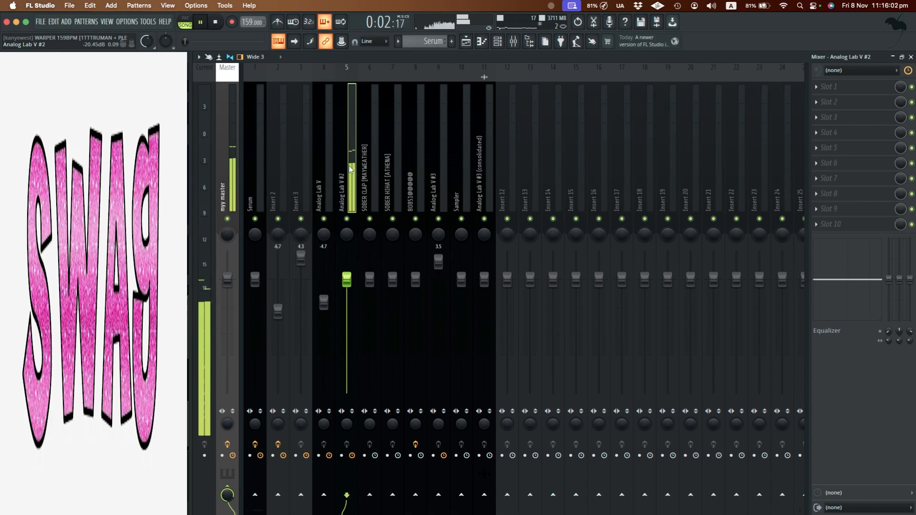
{"action": "left_click", "coordinate": [546, 43]}
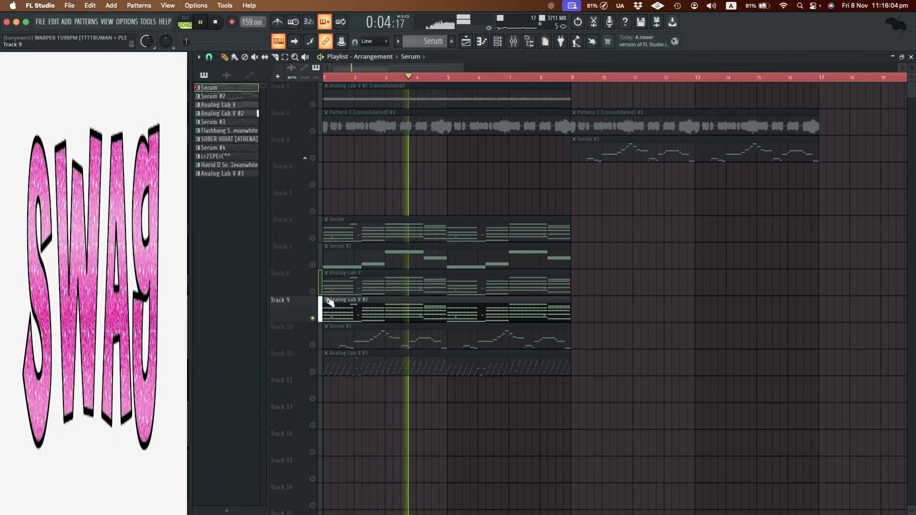
Step: Open the Analog Lab V #2 pattern in the piano roll, play it briefly and examine its chopped chord notes
{"action": "key", "text": "space"}
{"action": "double_click", "coordinate": [378, 301]}
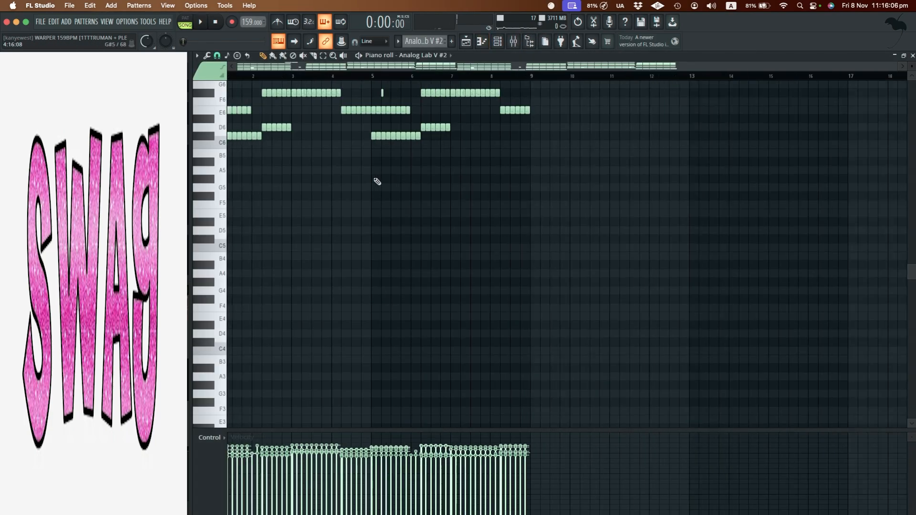
{"action": "scroll", "coordinate": [230, 218], "scroll_direction": "up", "scroll_amount": 6}
{"action": "key", "text": "space"}
{"action": "scroll", "coordinate": [312, 204], "scroll_direction": "down", "scroll_amount": 3}
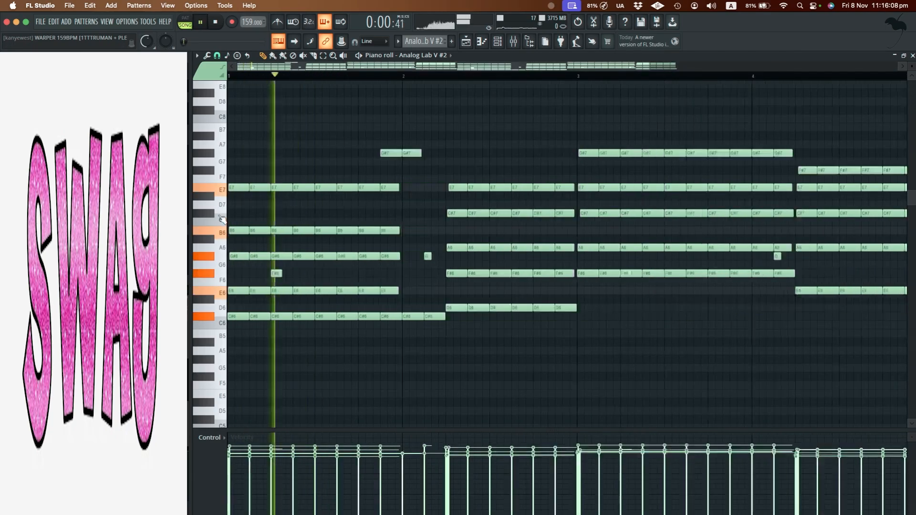
{"action": "key", "text": "space"}
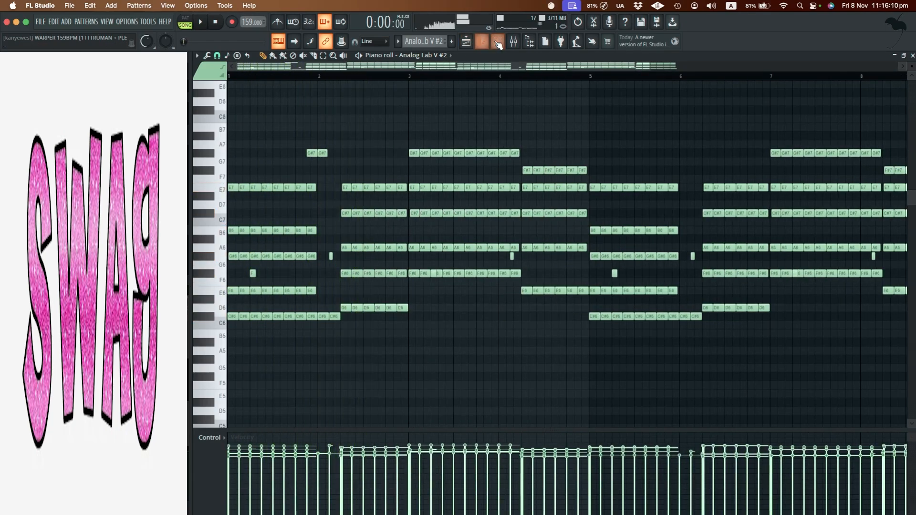
Step: Open the Analog Lab V #2 instrument from the channel rack to view its preset, close it and play the pattern
{"action": "left_click", "coordinate": [498, 42]}
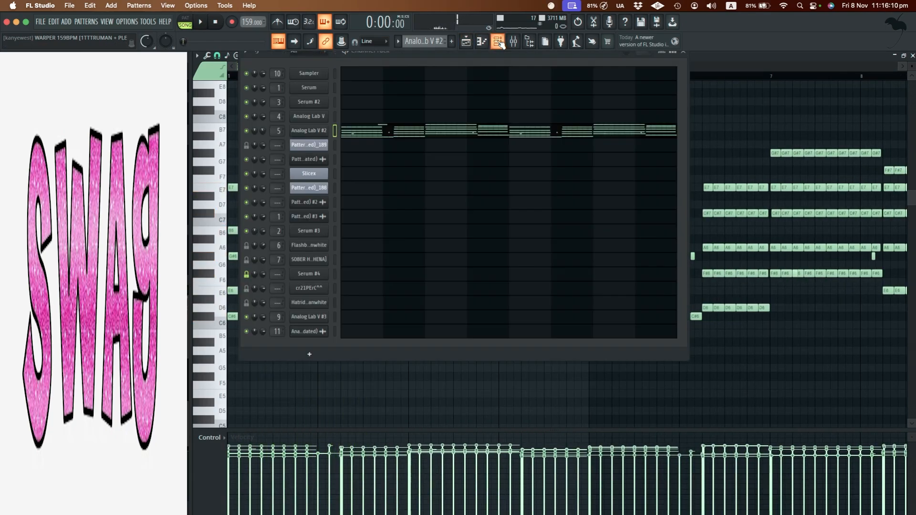
{"action": "left_click", "coordinate": [323, 134]}
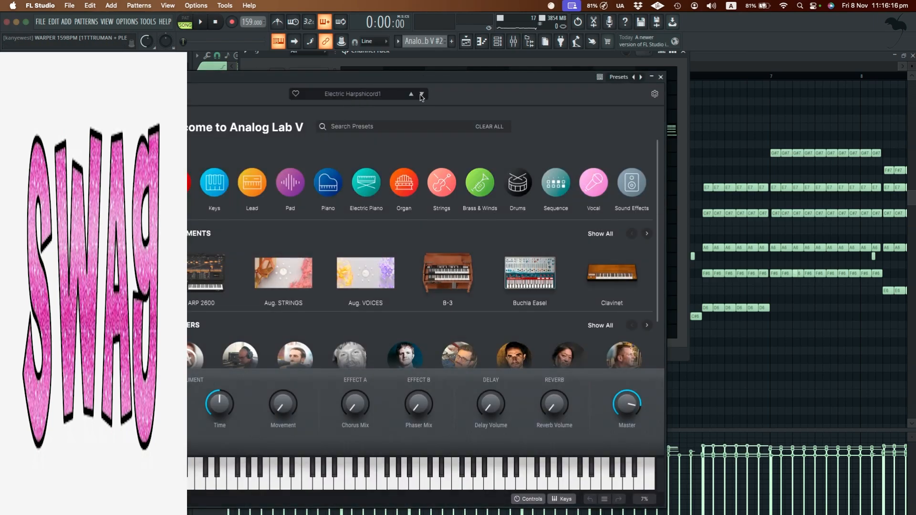
{"action": "left_click", "coordinate": [661, 77]}
{"action": "key", "text": "space"}
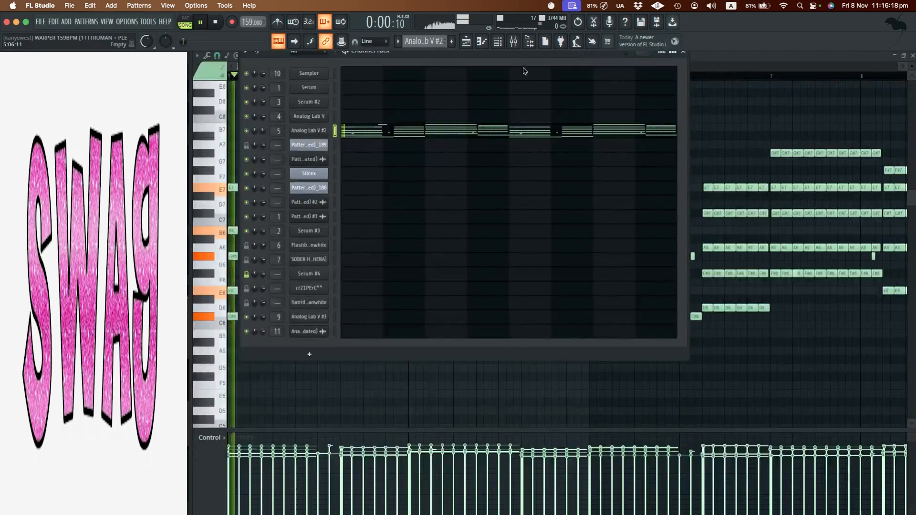
Step: Inspect the Analog Lab V #2 mixer track's effect slots and equalizer, then close the mixer and piano roll
{"action": "left_click", "coordinate": [514, 42]}
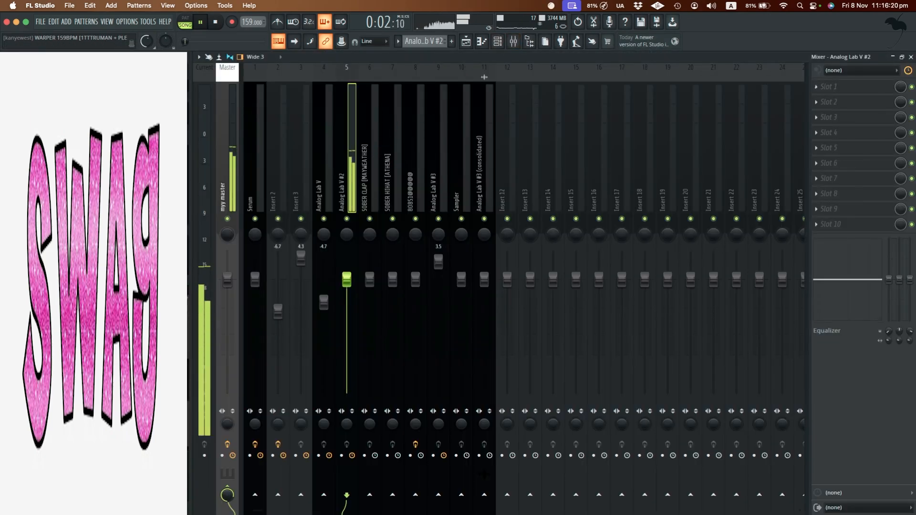
{"action": "left_click", "coordinate": [912, 57]}
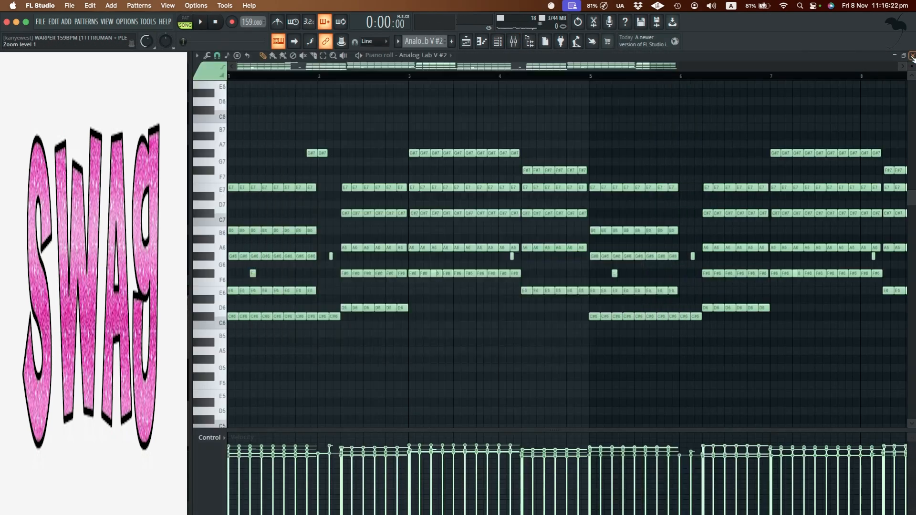
{"action": "left_click", "coordinate": [911, 57]}
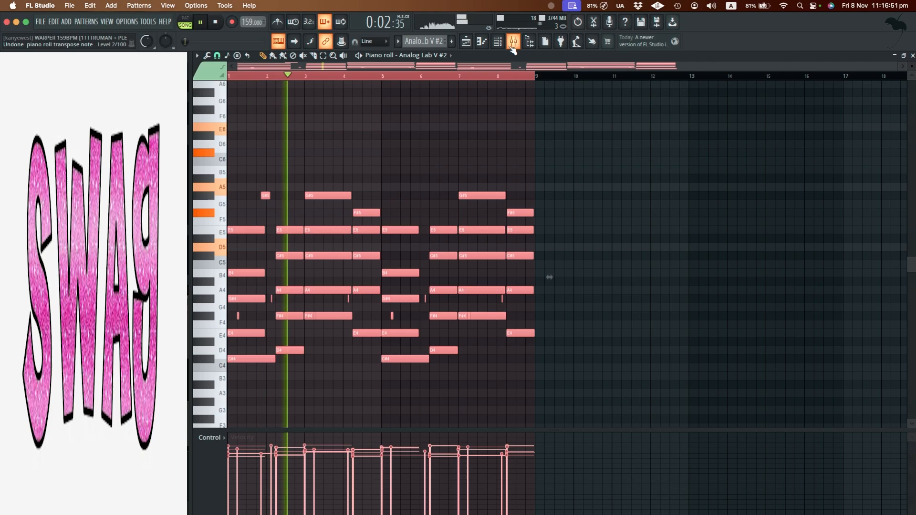
Step: Undo the latest transpose, note selection and paste edits in the Analog Lab V #2 piano roll and play the notes
{"action": "key", "text": "super+z"}
{"action": "key", "text": "super+z"}
{"action": "key", "text": "super+z"}
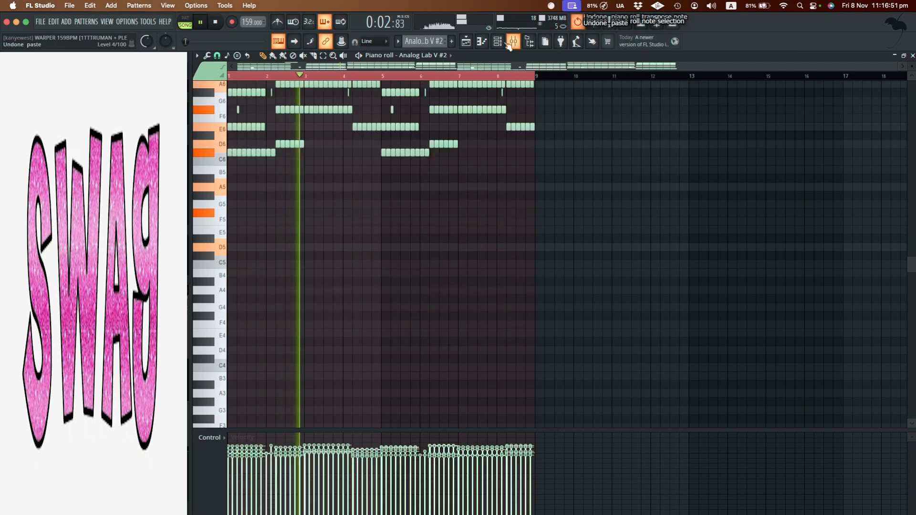
{"action": "key", "text": "space"}
{"action": "scroll", "coordinate": [398, 268], "scroll_direction": "up", "scroll_amount": 5}
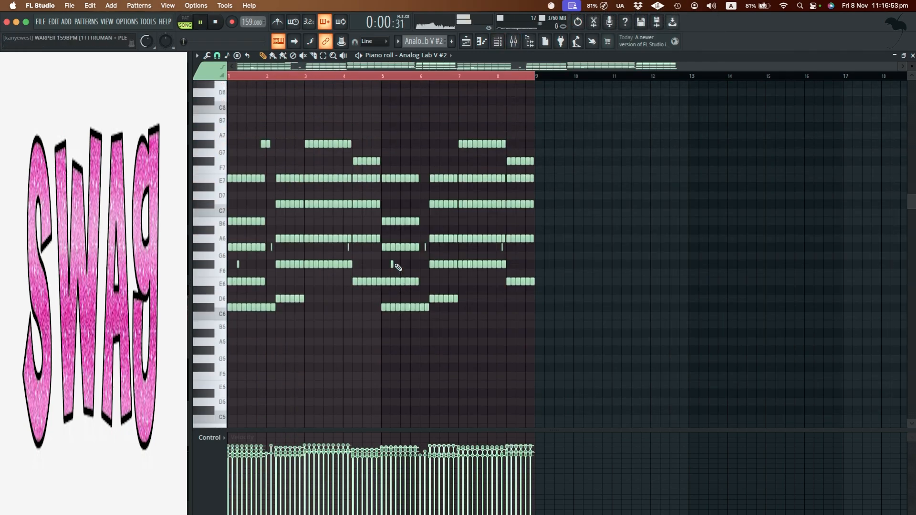
Step: Check the Analog Lab V #2 channel in the channel rack and its mixer track, then return to the playlist
{"action": "left_click", "coordinate": [497, 42]}
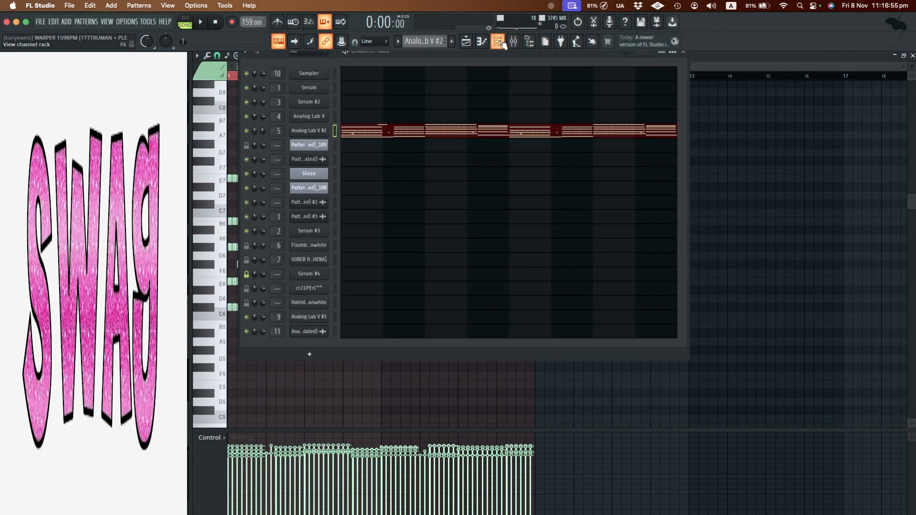
{"action": "left_click", "coordinate": [516, 44]}
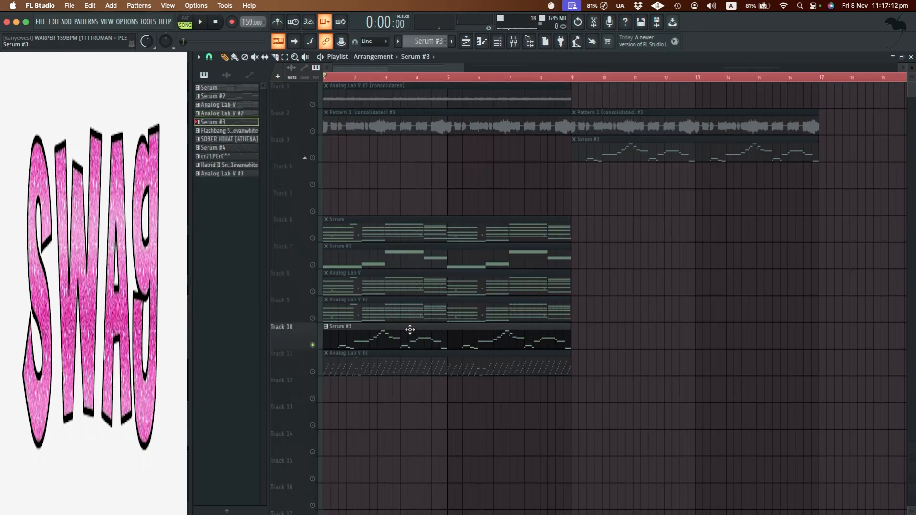
{"action": "left_click", "coordinate": [514, 43]}
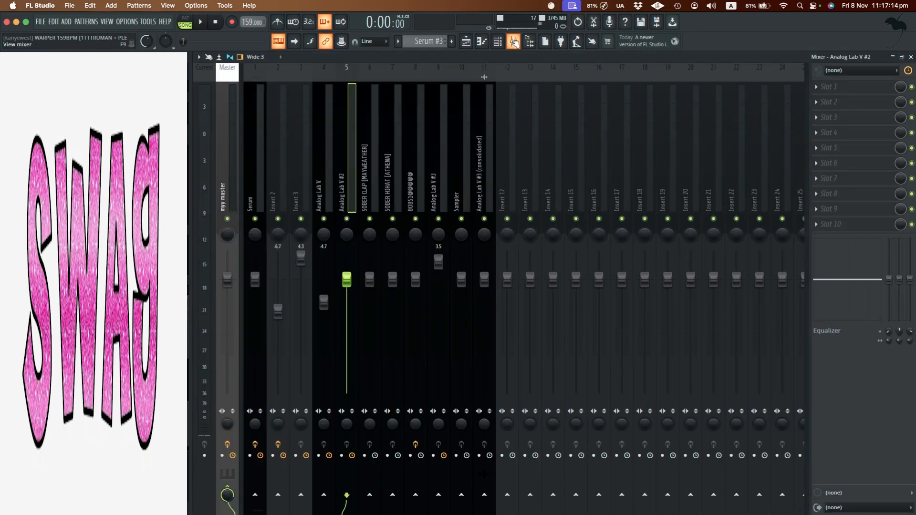
{"action": "left_click", "coordinate": [515, 43]}
Step: Open the Serum #3 pattern from track 10 in the piano roll, play it and examine the melody notes
{"action": "double_click", "coordinate": [422, 349]}
{"action": "key", "text": "space"}
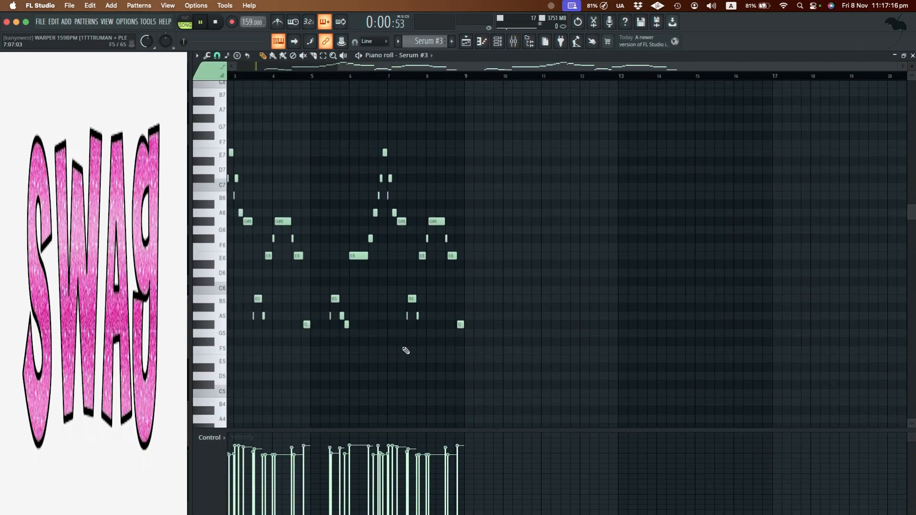
{"action": "scroll", "coordinate": [406, 351], "scroll_direction": "left", "scroll_amount": 3}
{"action": "scroll", "coordinate": [406, 350], "scroll_direction": "up", "scroll_amount": 2}
{"action": "scroll", "coordinate": [405, 350], "scroll_direction": "down", "scroll_amount": 1}
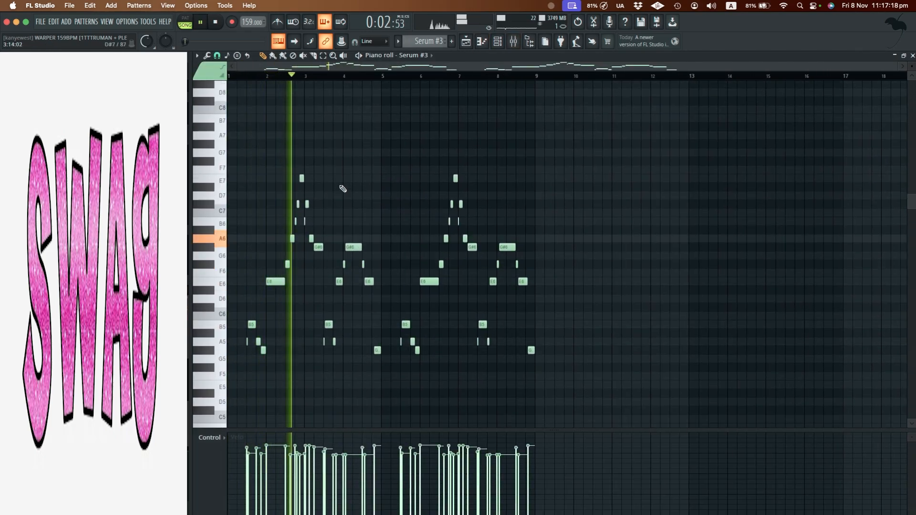
{"action": "scroll", "coordinate": [388, 215], "scroll_direction": "up", "scroll_amount": 3}
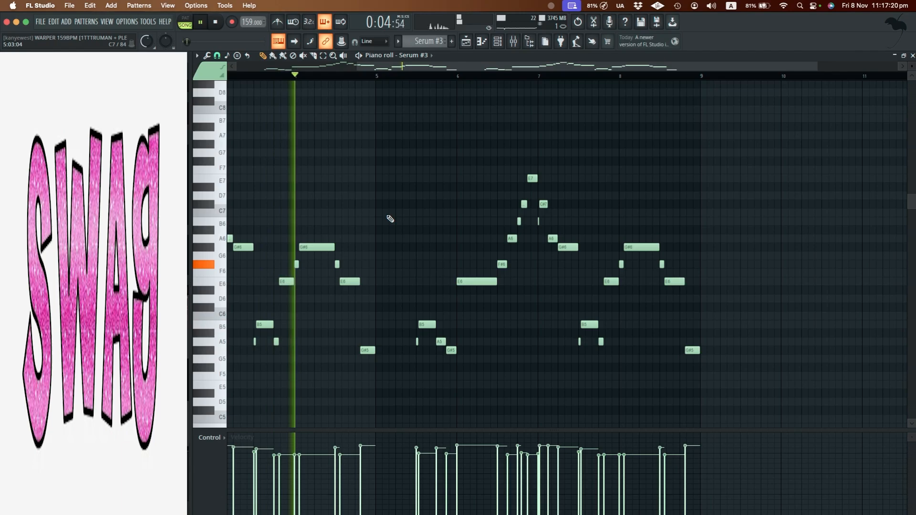
{"action": "key", "text": "space"}
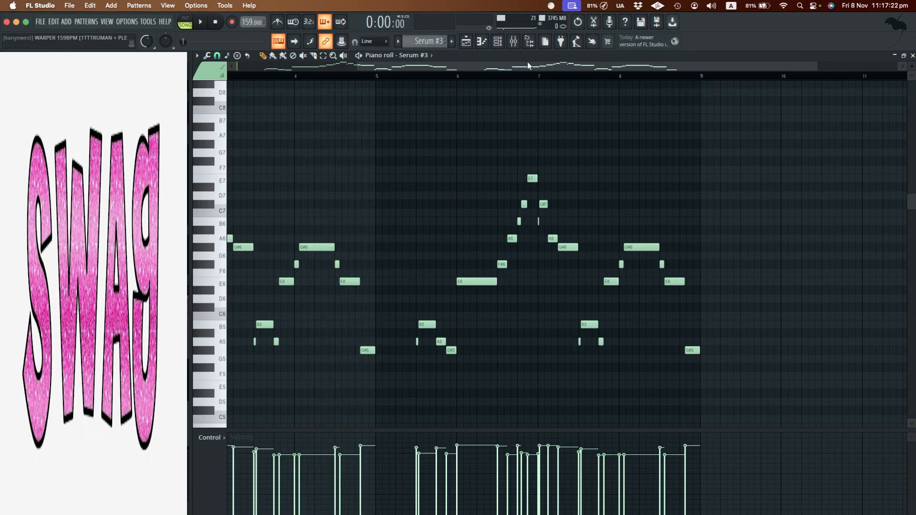
{"action": "scroll", "coordinate": [562, 119], "scroll_direction": "left", "scroll_amount": 4}
{"action": "scroll", "coordinate": [562, 118], "scroll_direction": "up", "scroll_amount": 3}
{"action": "scroll", "coordinate": [562, 119], "scroll_direction": "down", "scroll_amount": 1}
Step: Open the mixer and look through the tracks to find Insert 2, which carries the Serum #3 melody
{"action": "left_click", "coordinate": [513, 43]}
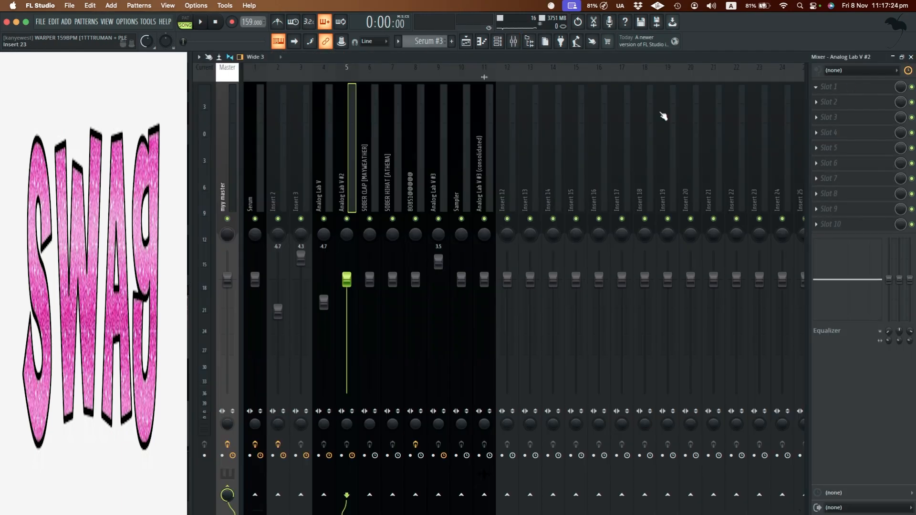
{"action": "left_click", "coordinate": [364, 163]}
{"action": "left_click", "coordinate": [345, 159]}
{"action": "left_click", "coordinate": [331, 163]}
{"action": "left_click", "coordinate": [293, 162]}
{"action": "left_click", "coordinate": [280, 162]}
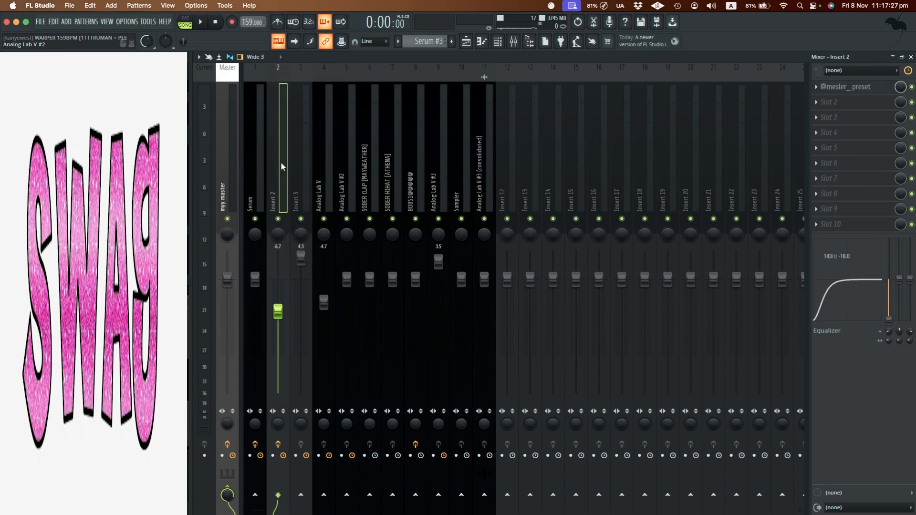
Step: View the Portal effect in slot 1 of Insert 2, then close the mixer and review the Serum #3 notes
{"action": "left_click", "coordinate": [854, 87]}
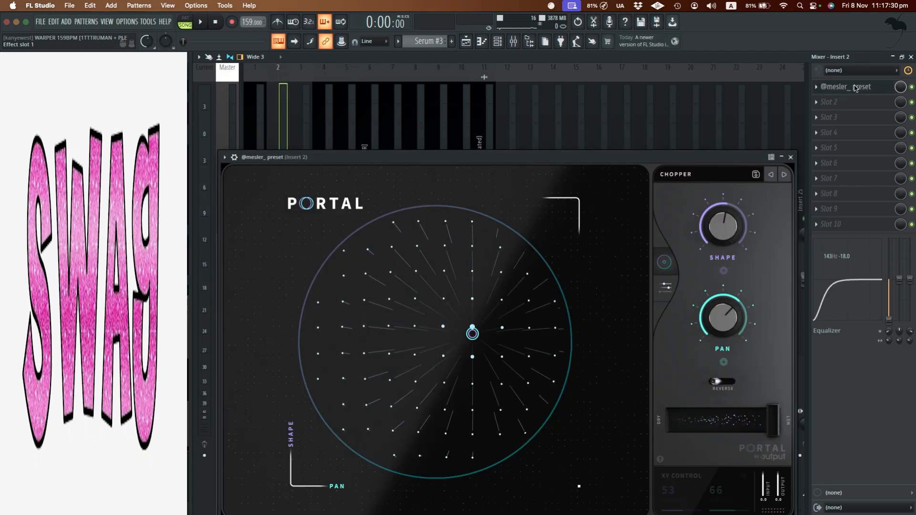
{"action": "left_click", "coordinate": [855, 87]}
{"action": "left_click", "coordinate": [856, 87]}
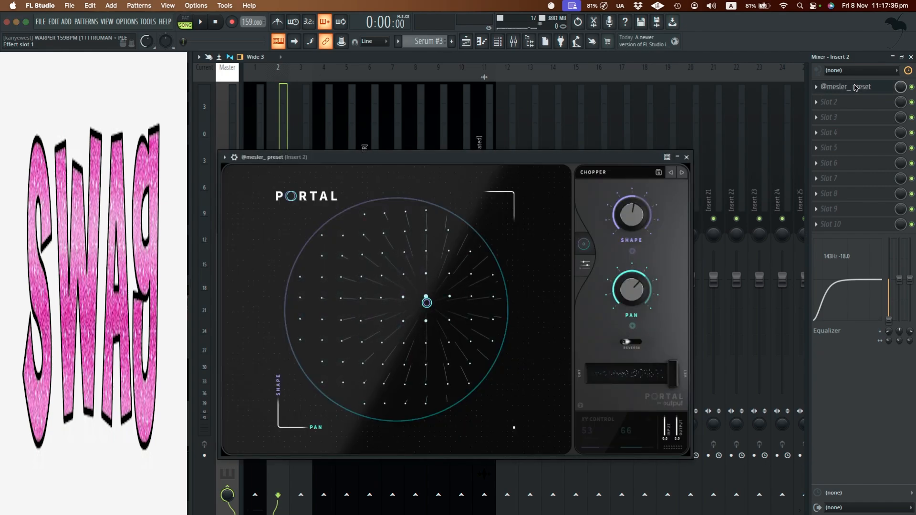
{"action": "left_click", "coordinate": [855, 87]}
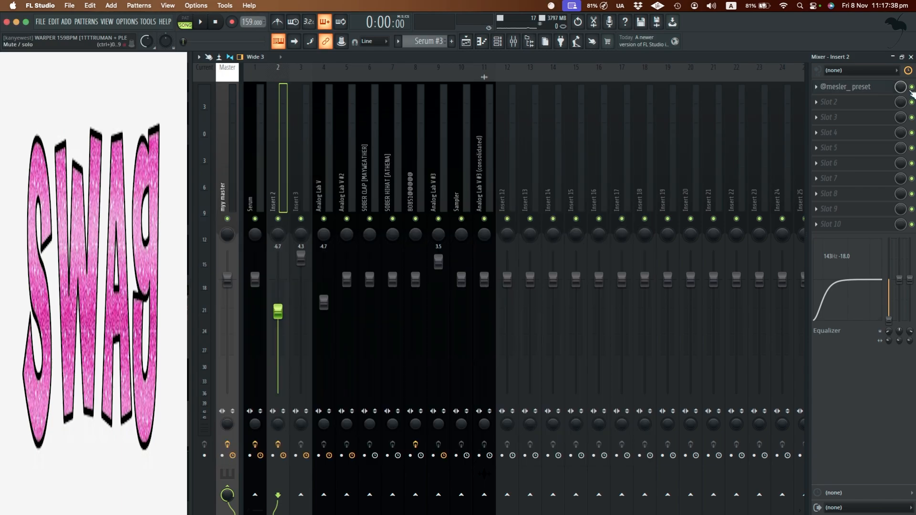
{"action": "left_click", "coordinate": [912, 56]}
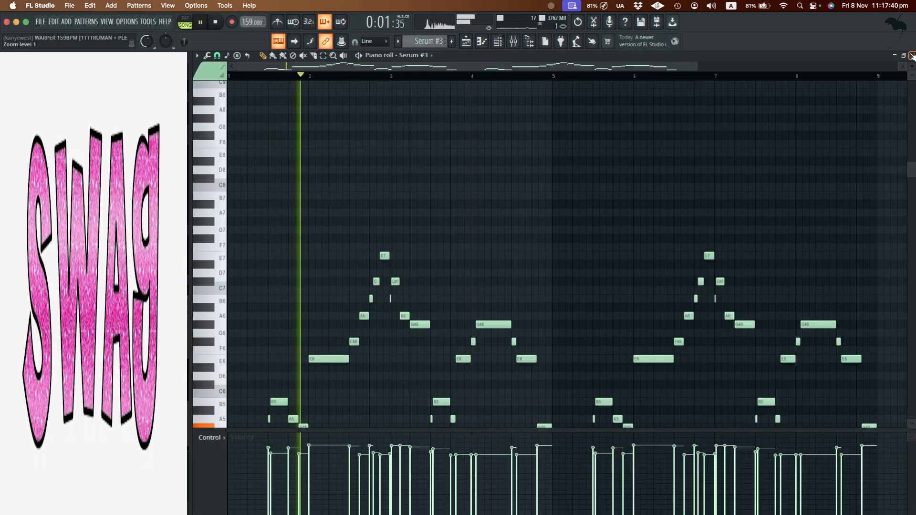
{"action": "scroll", "coordinate": [548, 230], "scroll_direction": "down", "scroll_amount": 5}
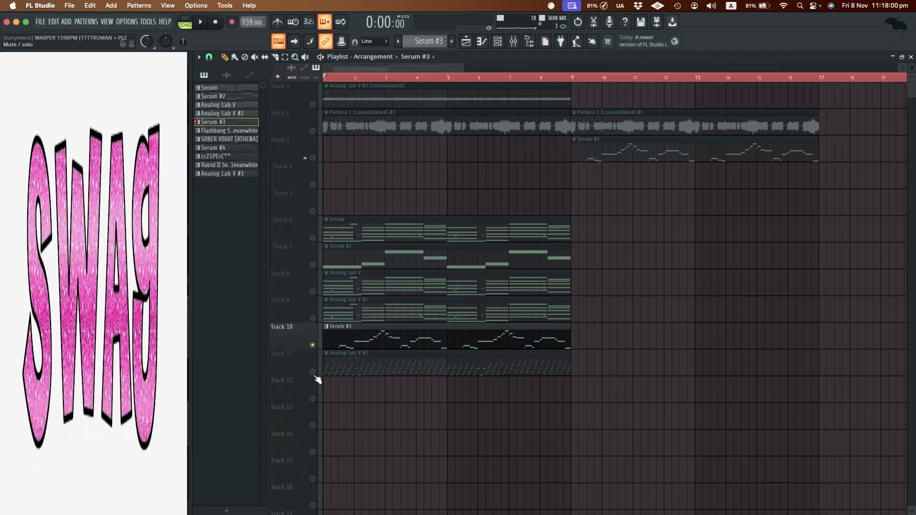
Step: Solo track 11 with the Analog Lab V #3 pattern and look closely at its clip in the playlist
{"action": "right_click", "coordinate": [314, 374]}
{"action": "scroll", "coordinate": [315, 376], "scroll_direction": "up", "scroll_amount": 8}
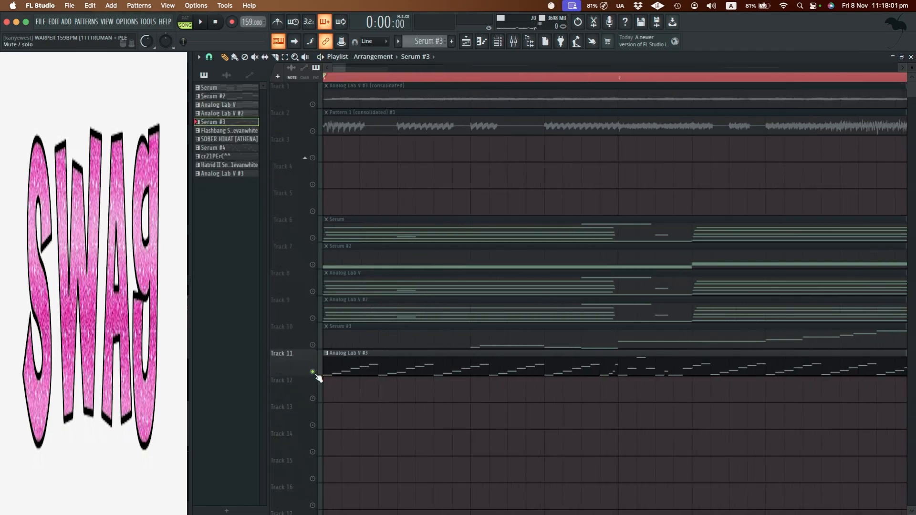
{"action": "scroll", "coordinate": [316, 376], "scroll_direction": "down", "scroll_amount": 7}
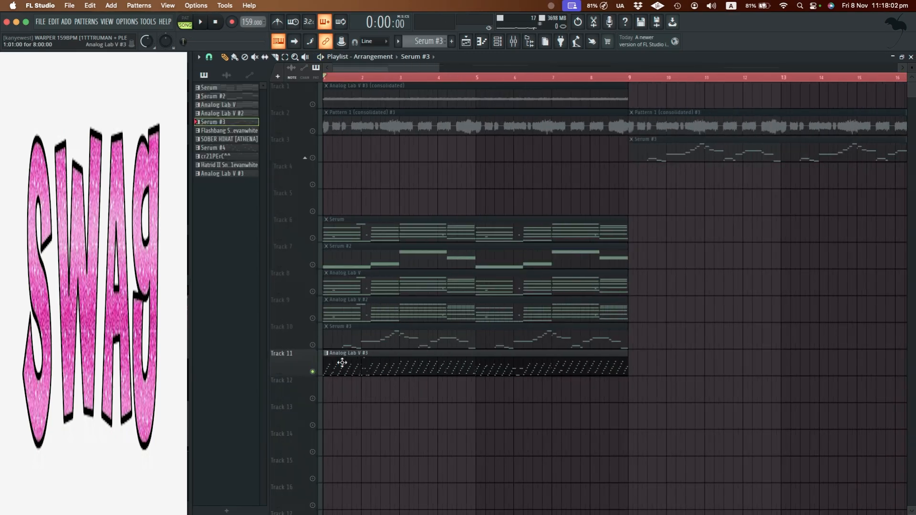
Step: View the Analog Lab V #3 track in the mixer, including its empty effect slots, and close the mixer
{"action": "left_click", "coordinate": [515, 43]}
{"action": "key", "text": "space"}
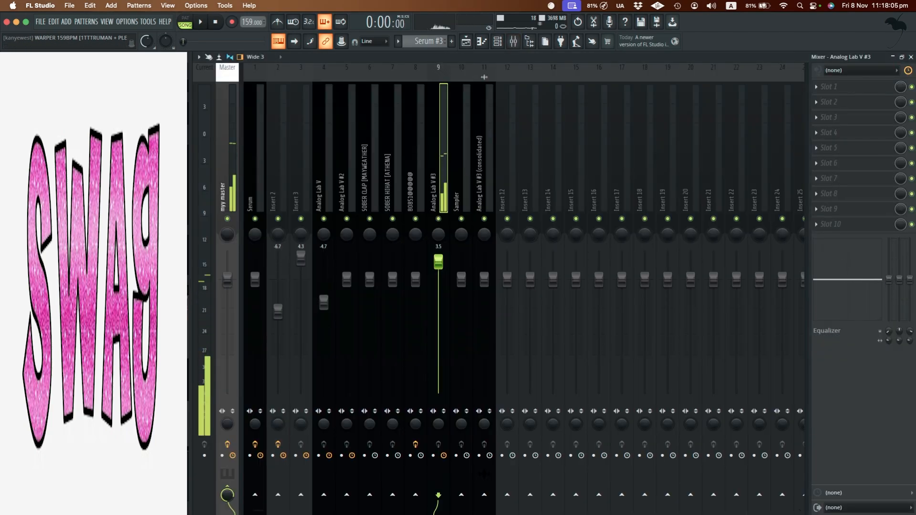
{"action": "left_click", "coordinate": [910, 56]}
Step: Open the Analog Lab V #3 pattern from track 11 in the piano roll and examine its arpeggiated notes
{"action": "left_click", "coordinate": [389, 356]}
{"action": "double_click", "coordinate": [411, 352]}
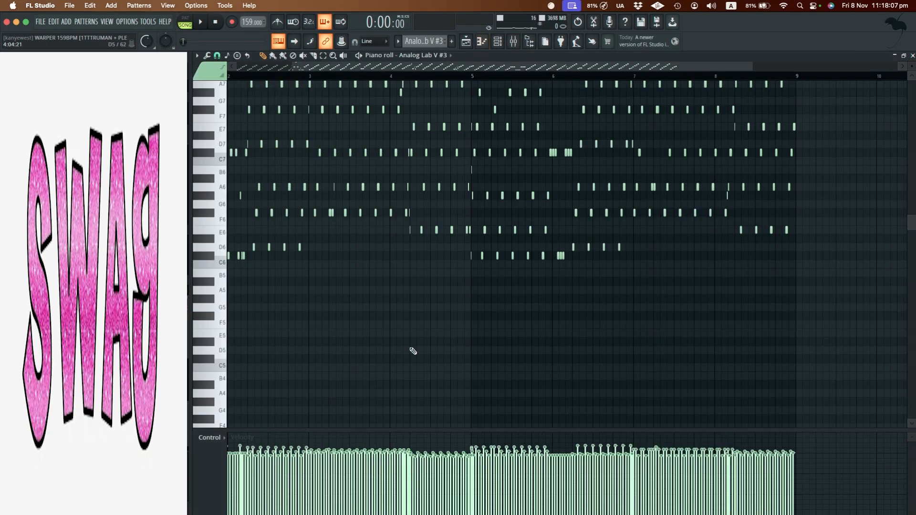
{"action": "scroll", "coordinate": [413, 352], "scroll_direction": "up", "scroll_amount": 5}
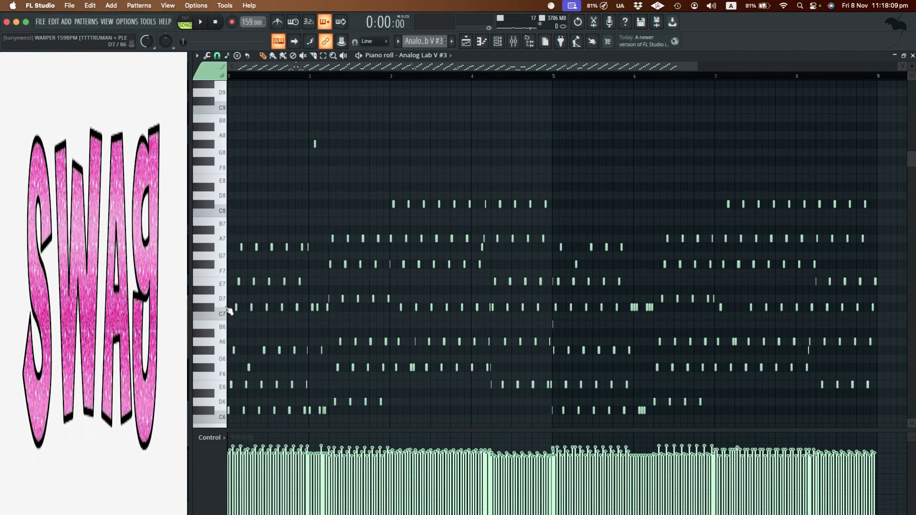
{"action": "scroll", "coordinate": [490, 313], "scroll_direction": "up", "scroll_amount": 5}
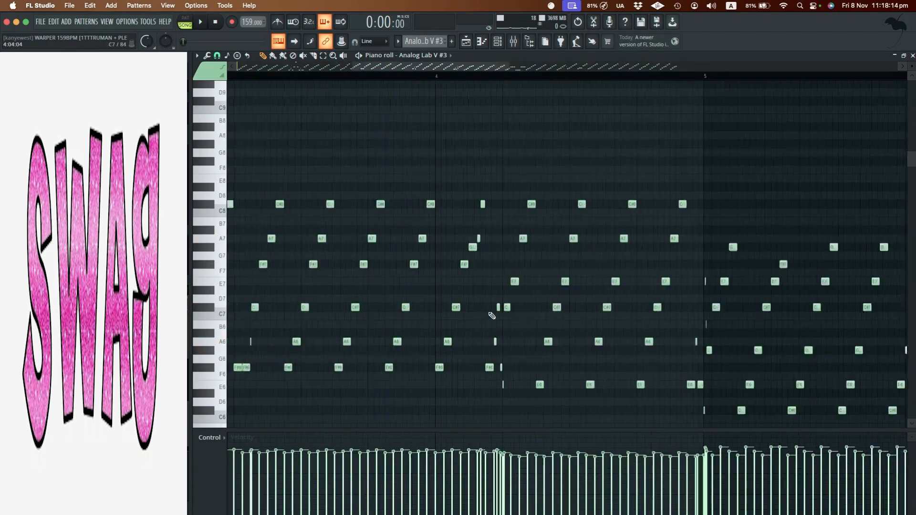
{"action": "scroll", "coordinate": [489, 313], "scroll_direction": "down", "scroll_amount": 8}
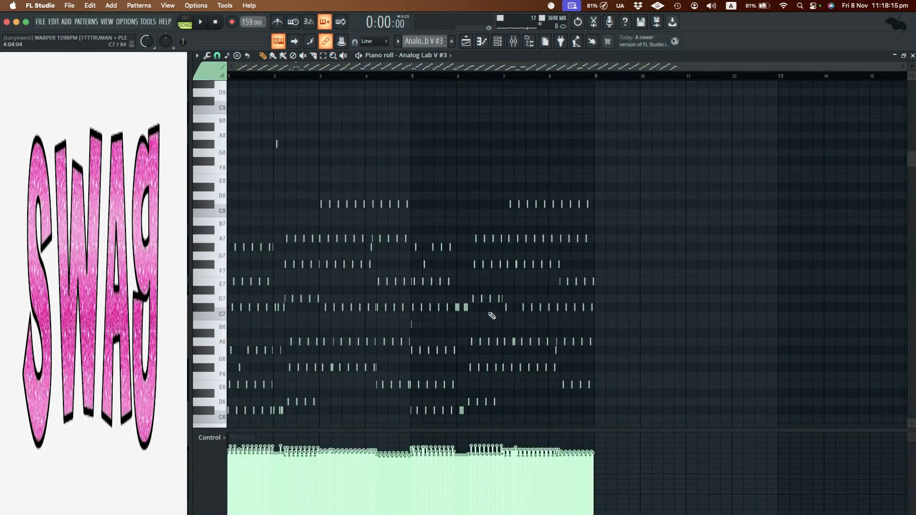
Step: View the arpeggiator tool's options without applying them, and play the Analog Lab V #3 notes before leaving the piano roll
{"action": "key", "text": "alt+a"}
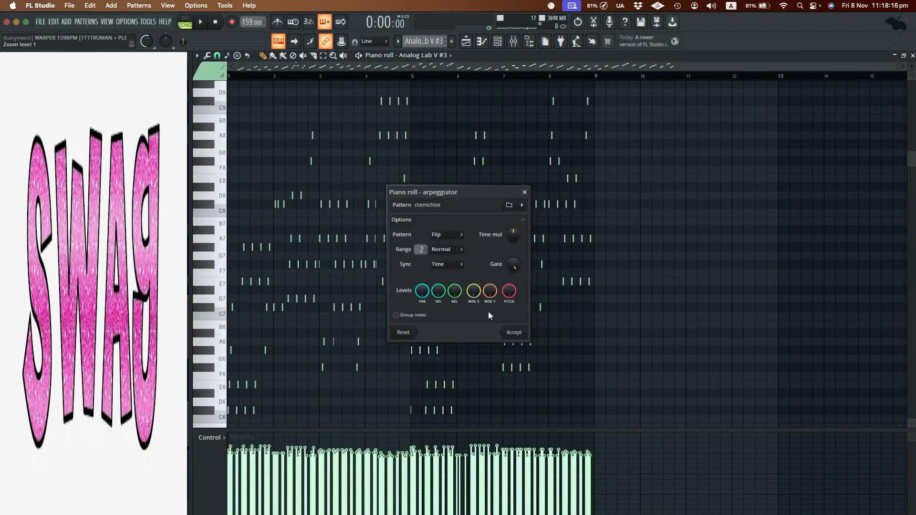
{"action": "left_click", "coordinate": [524, 192]}
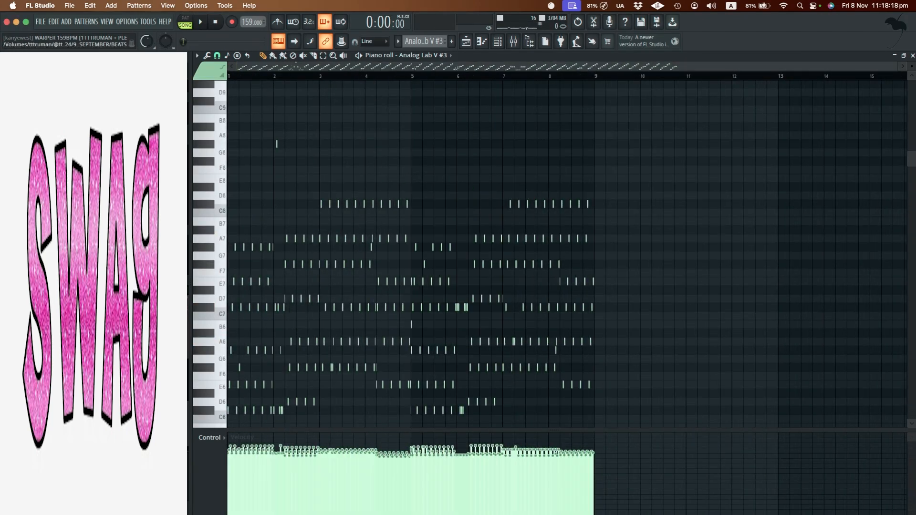
{"action": "key", "text": "space"}
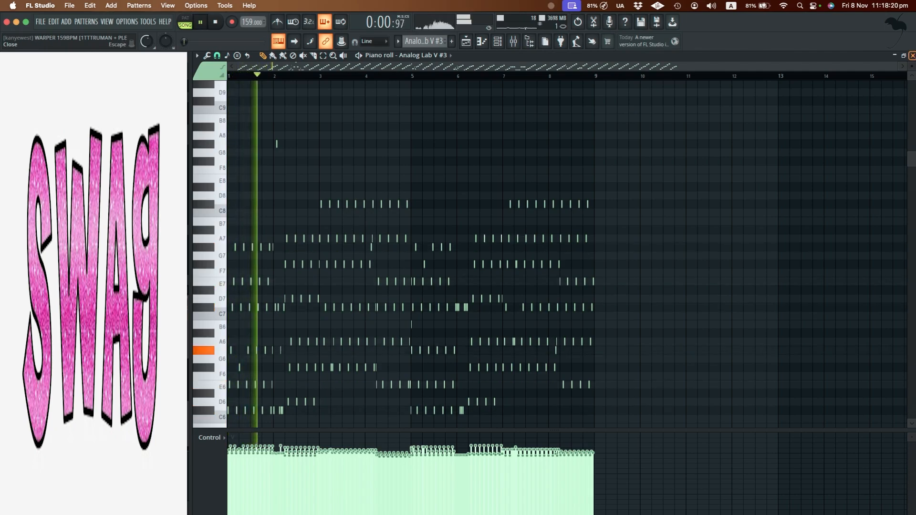
{"action": "left_click", "coordinate": [912, 55]}
{"action": "key", "text": "space"}
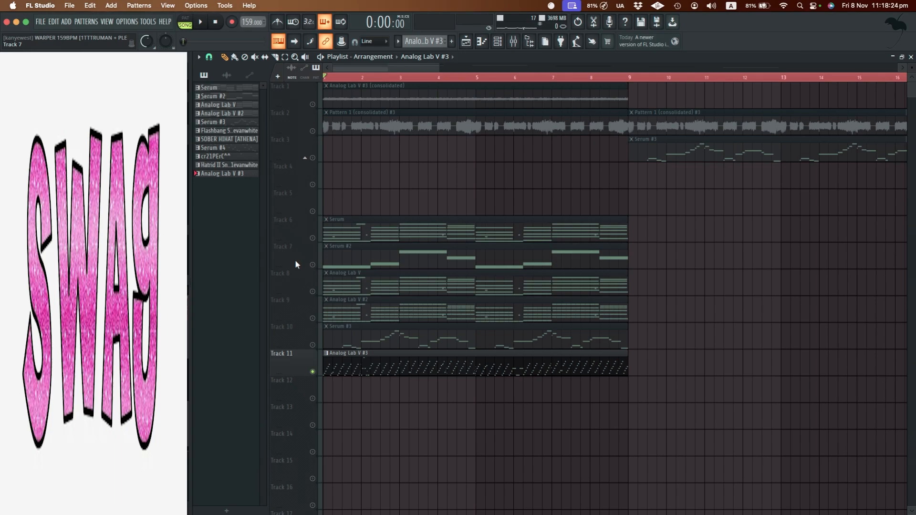
Step: Unmute tracks 6 to 10 alongside track 11 and play all the melody layers together
{"action": "left_click", "coordinate": [313, 238]}
{"action": "left_click", "coordinate": [313, 265]}
{"action": "left_click", "coordinate": [313, 291]}
{"action": "left_click", "coordinate": [313, 318]}
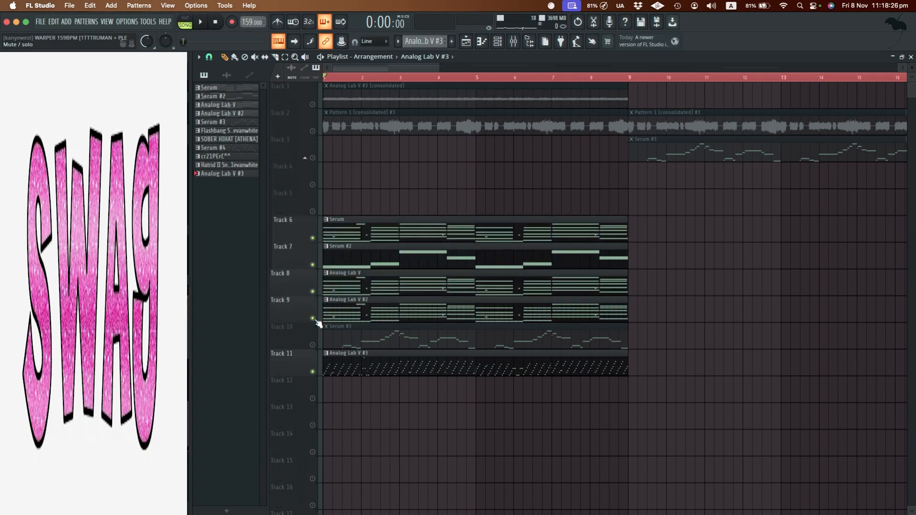
{"action": "left_click", "coordinate": [313, 344]}
{"action": "key", "text": "space"}
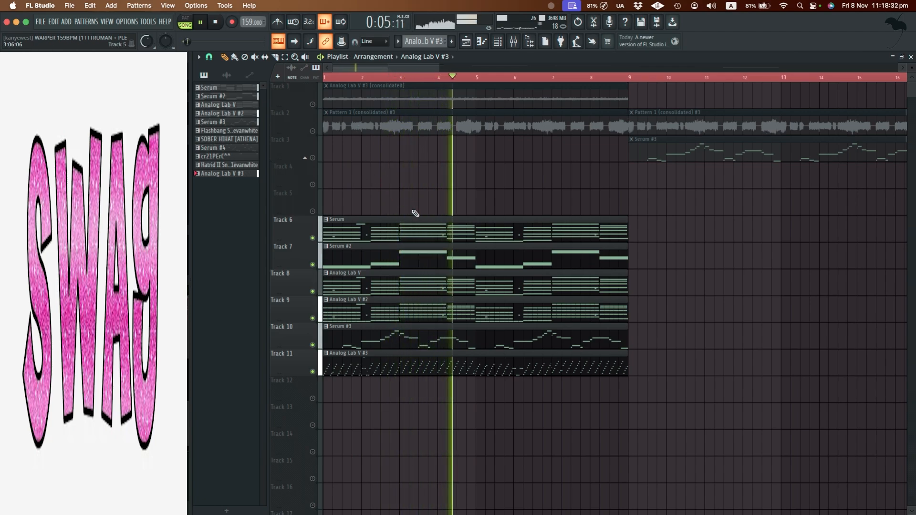
{"action": "scroll", "coordinate": [415, 213], "scroll_direction": "down", "scroll_amount": 2}
{"action": "key", "text": "space"}
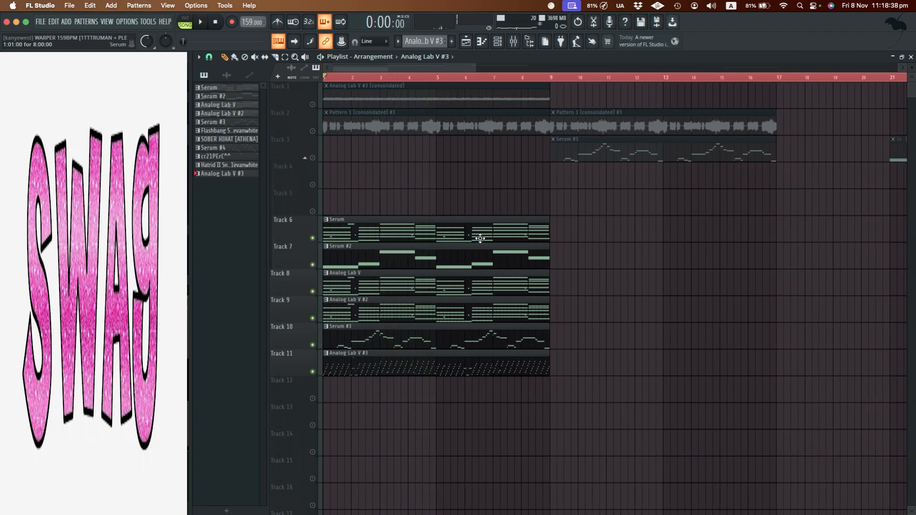
Step: Solo track 2 and play its Pattern 1 (consolidated) #3 audio clip
{"action": "left_click_drag", "start_coordinate": [309, 346], "coordinate": [315, 374]}
{"action": "key", "text": "space"}
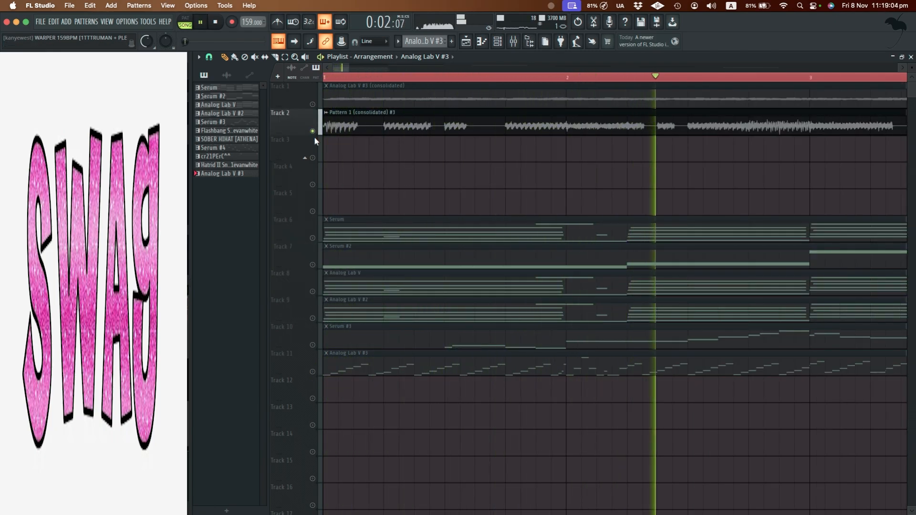
{"action": "scroll", "coordinate": [316, 137], "scroll_direction": "down", "scroll_amount": 5}
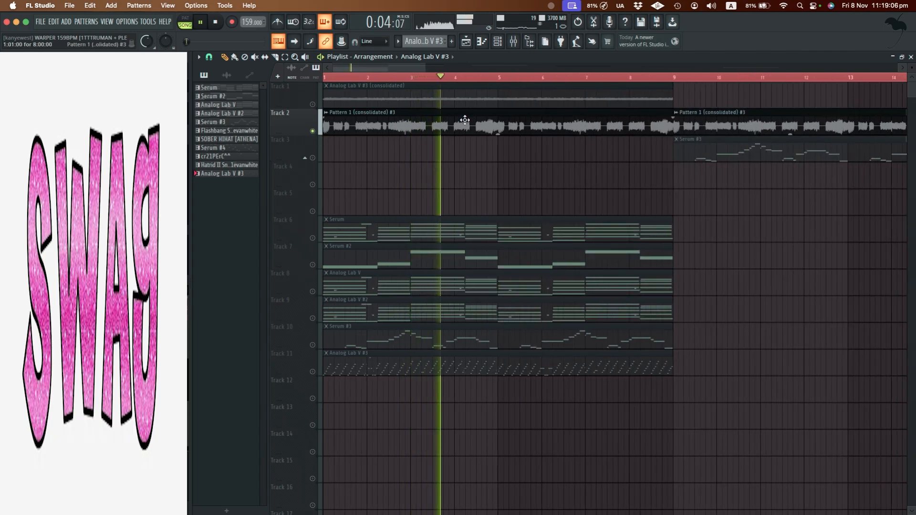
Step: Compare the consolidated melody with ValhallaRoom bypassed and enabled on the Serum mixer track, and close the mixer
{"action": "left_click", "coordinate": [517, 41]}
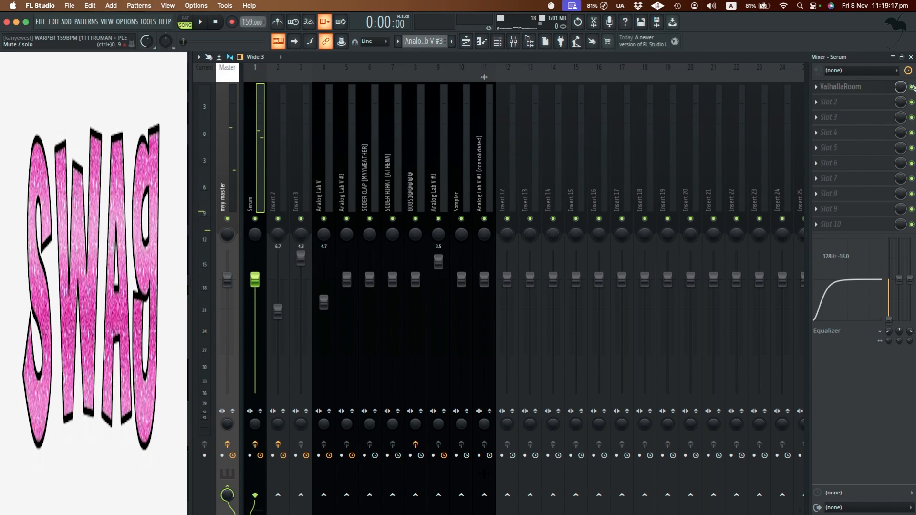
{"action": "key", "text": "space"}
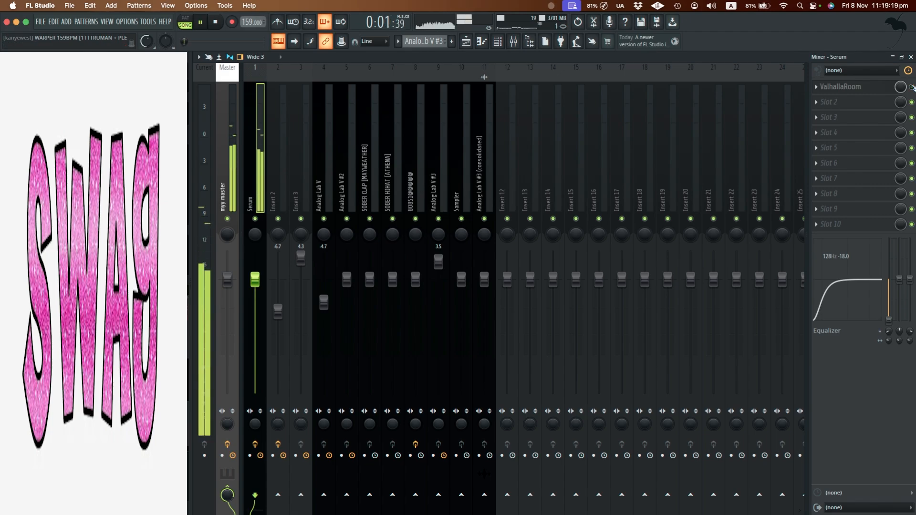
{"action": "key", "text": "space"}
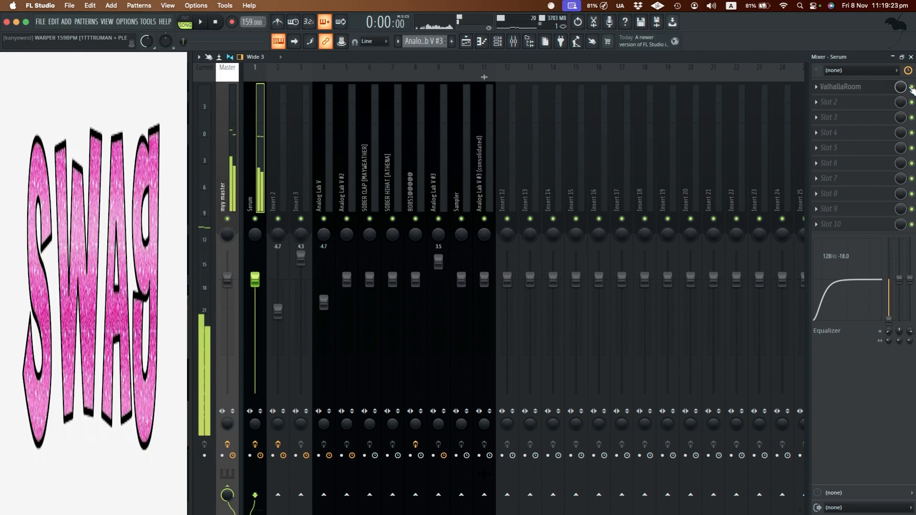
{"action": "left_click", "coordinate": [911, 56]}
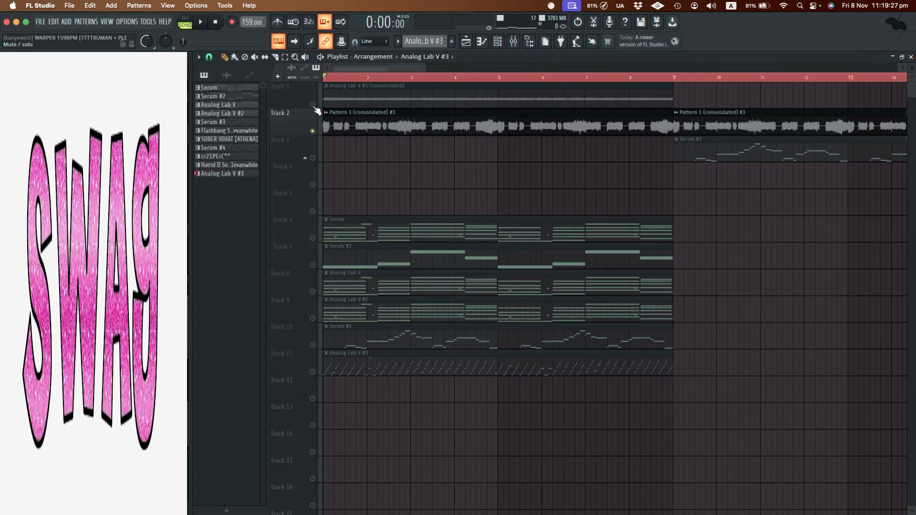
Step: Solo and play track 11's Analog Lab V #3 pattern, followed by track 1's consolidated audio version for comparison
{"action": "right_click", "coordinate": [313, 371]}
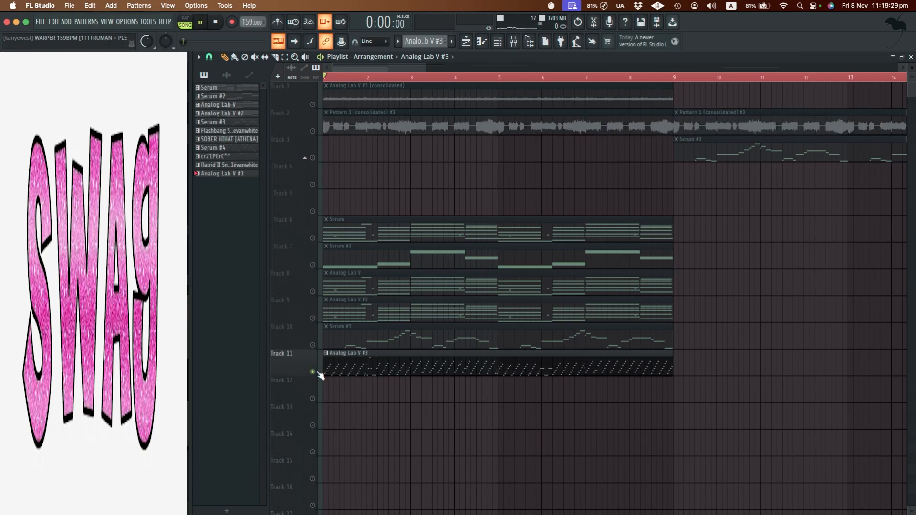
{"action": "key", "text": "space"}
{"action": "scroll", "coordinate": [358, 194], "scroll_direction": "down", "scroll_amount": 2}
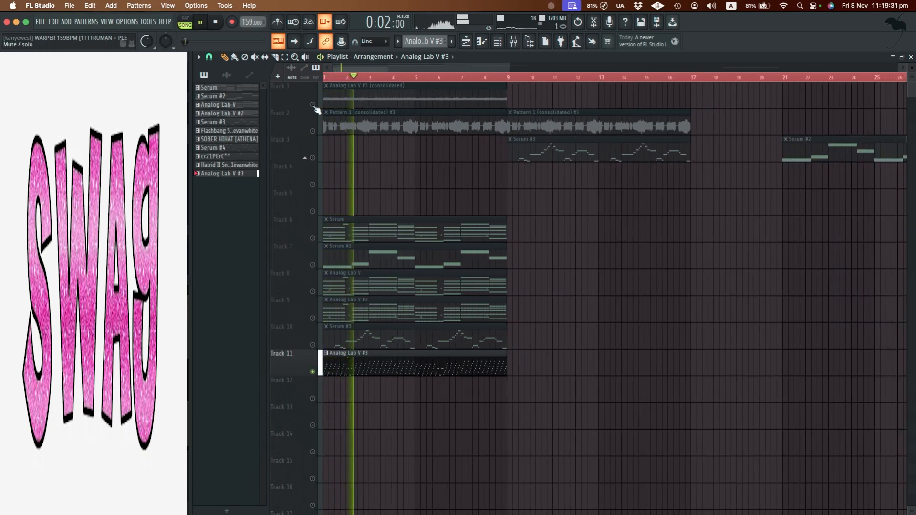
{"action": "key", "text": "space"}
{"action": "right_click", "coordinate": [313, 105]}
{"action": "key", "text": "space"}
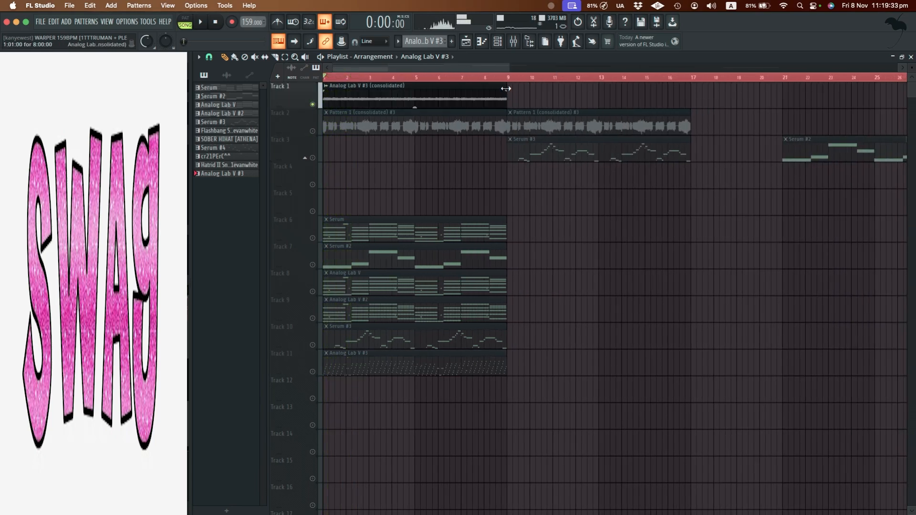
Step: Shorten the track 1 clip to four bars and open its audio clip settings to check the time-stretching pitch shift
{"action": "left_click_drag", "start_coordinate": [505, 88], "coordinate": [413, 145]}
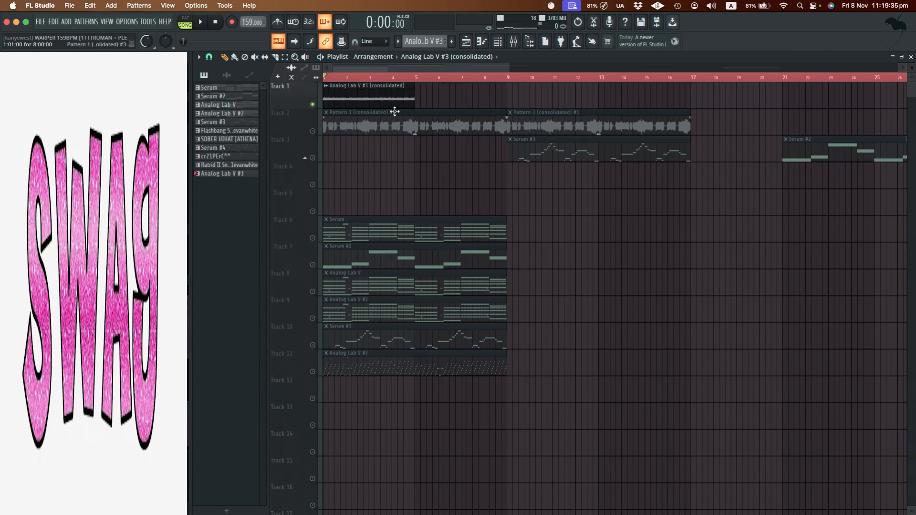
{"action": "double_click", "coordinate": [386, 99]}
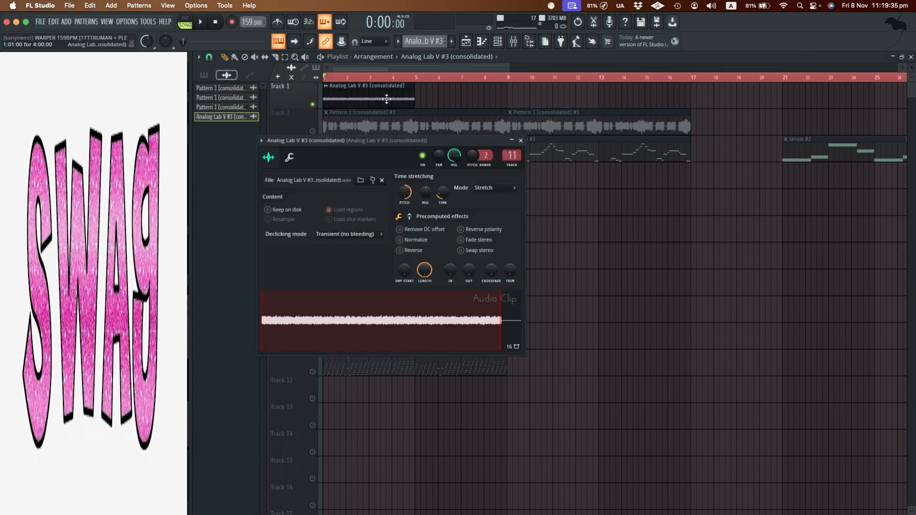
{"action": "right_click", "coordinate": [409, 196]}
{"action": "left_click", "coordinate": [422, 202]}
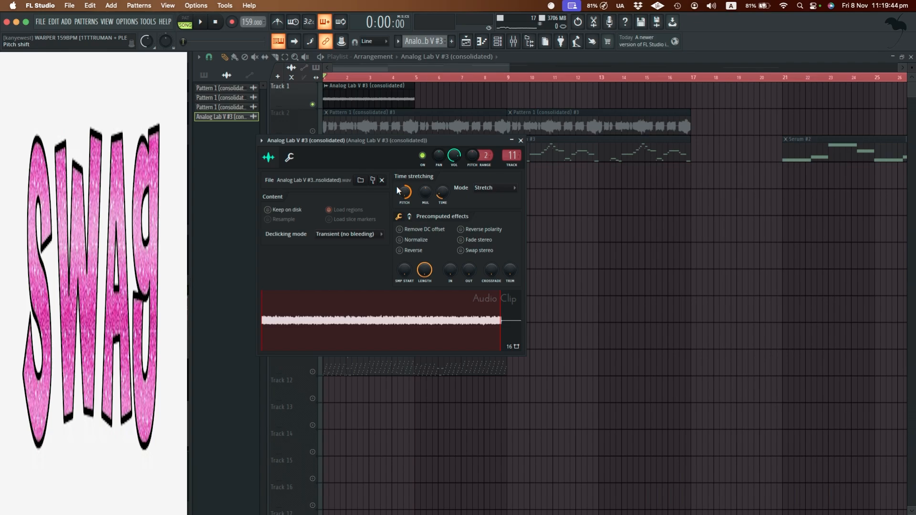
{"action": "right_click", "coordinate": [402, 193]}
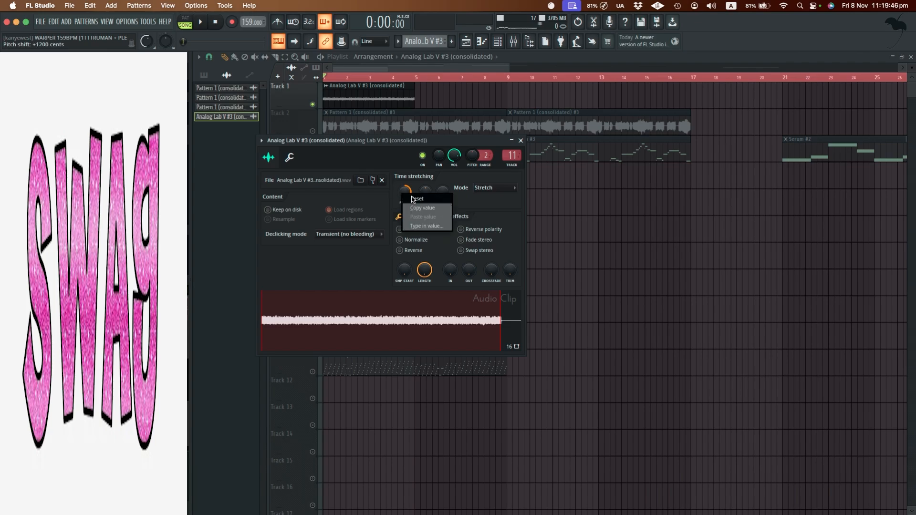
{"action": "left_click", "coordinate": [415, 199]}
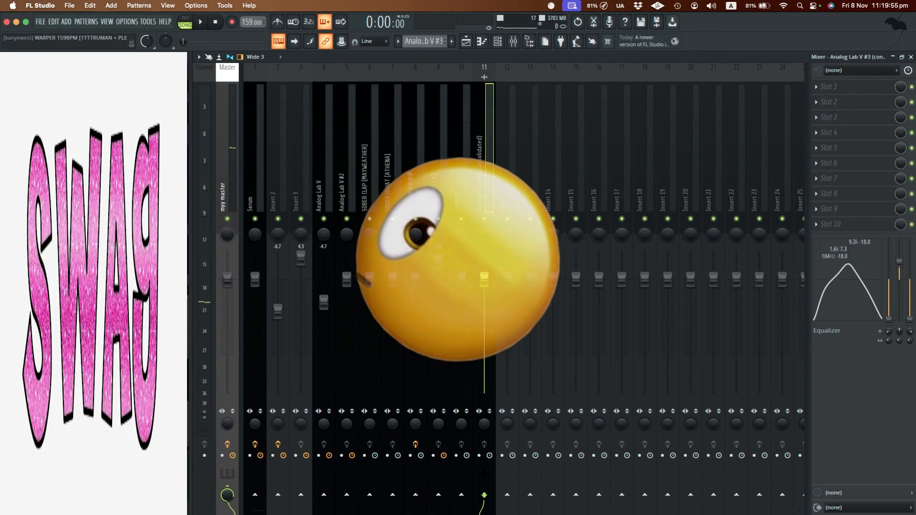
Step: Check the equalizer curve on mixer track 11, and close the mixer and the audio clip settings
{"action": "left_click", "coordinate": [911, 56]}
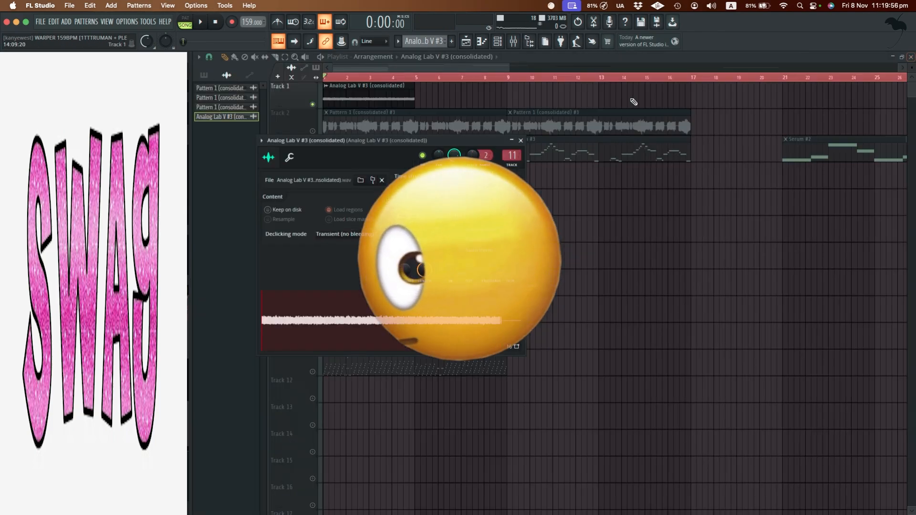
{"action": "left_click", "coordinate": [522, 43]}
{"action": "left_click", "coordinate": [522, 43]}
{"action": "left_click", "coordinate": [521, 141]}
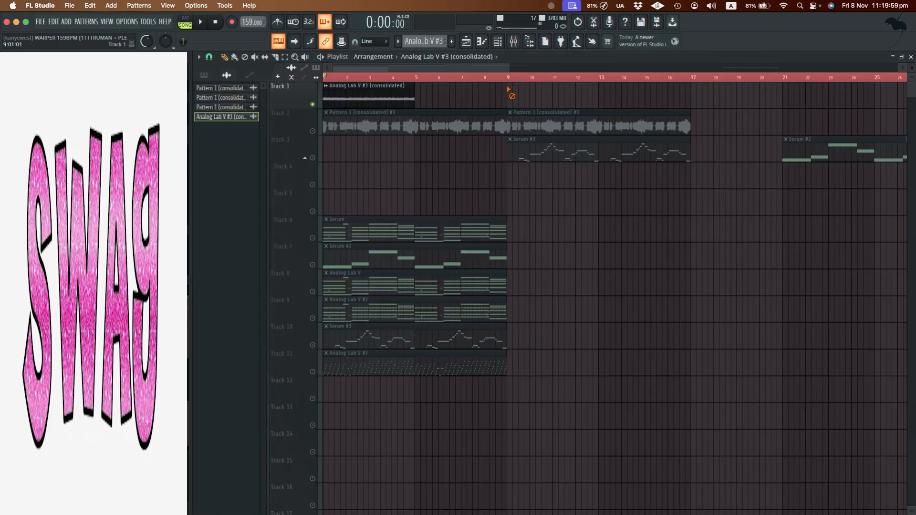
Step: Play the soloed track 1 clip and review its audio clip settings once more
{"action": "key", "text": "space"}
{"action": "scroll", "coordinate": [356, 91], "scroll_direction": "up", "scroll_amount": 5}
{"action": "key", "text": "space"}
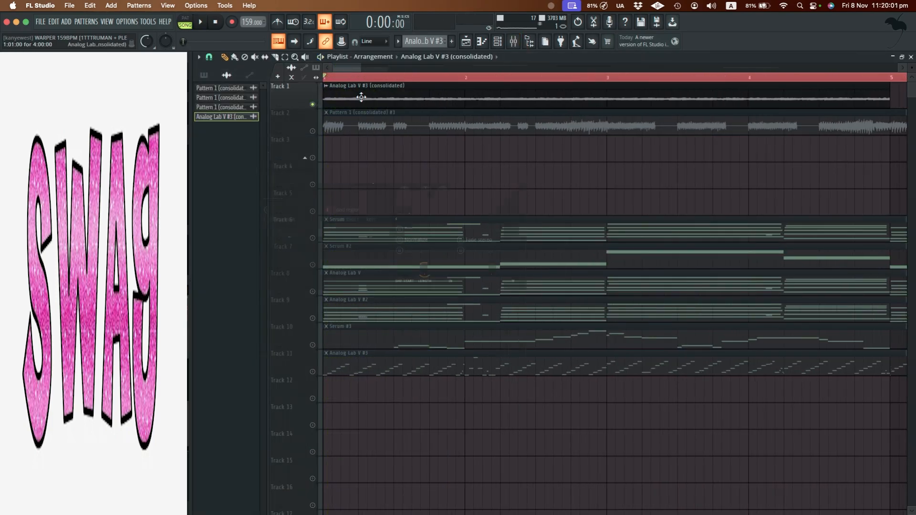
{"action": "double_click", "coordinate": [360, 97]}
{"action": "scroll", "coordinate": [419, 93], "scroll_direction": "down", "scroll_amount": 4}
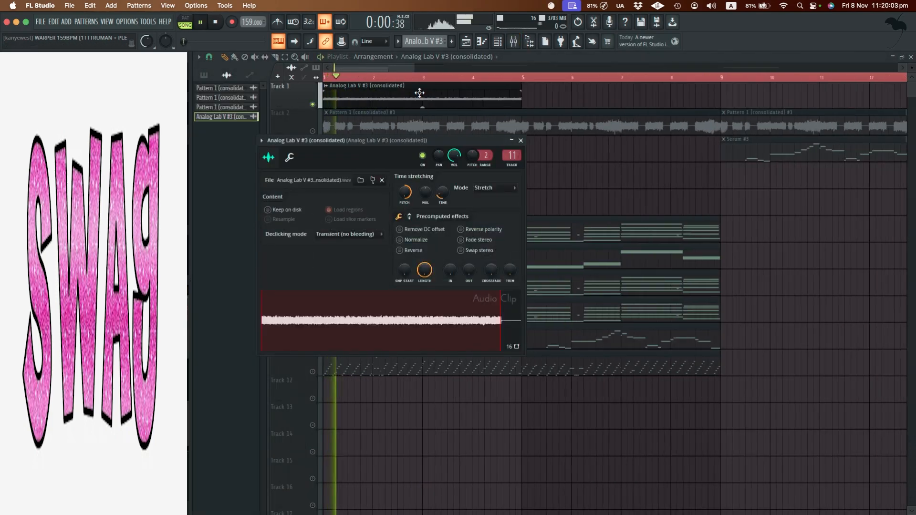
{"action": "left_click", "coordinate": [420, 90]}
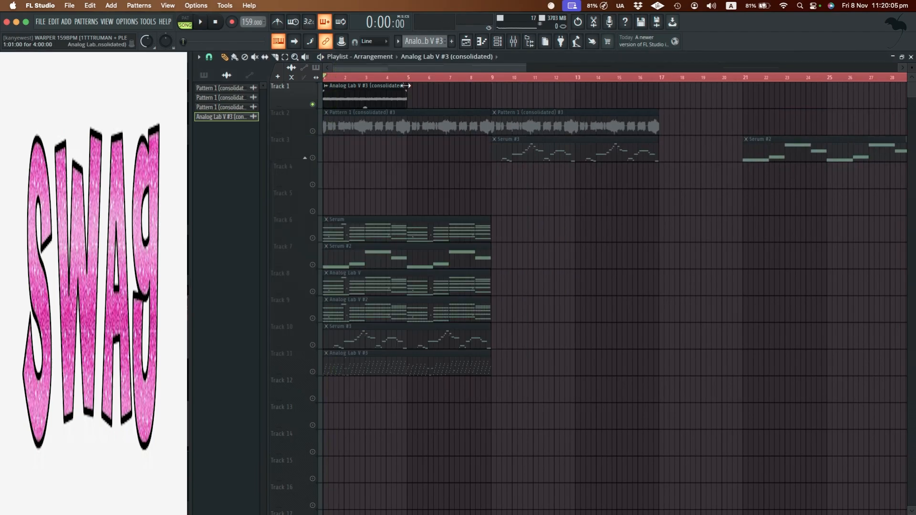
Step: Extend the track 1 clip to eight bars, and play it together with the unmuted track 2 clip
{"action": "key", "text": "space"}
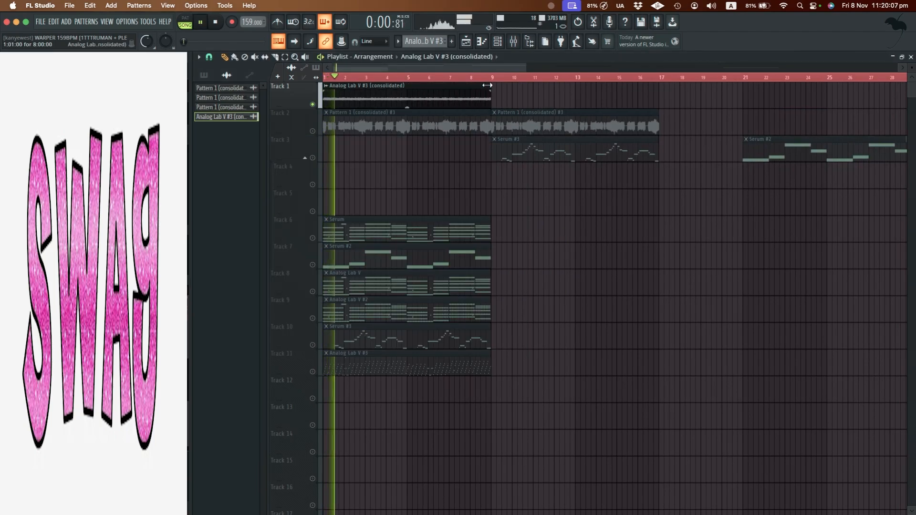
{"action": "key", "text": "space"}
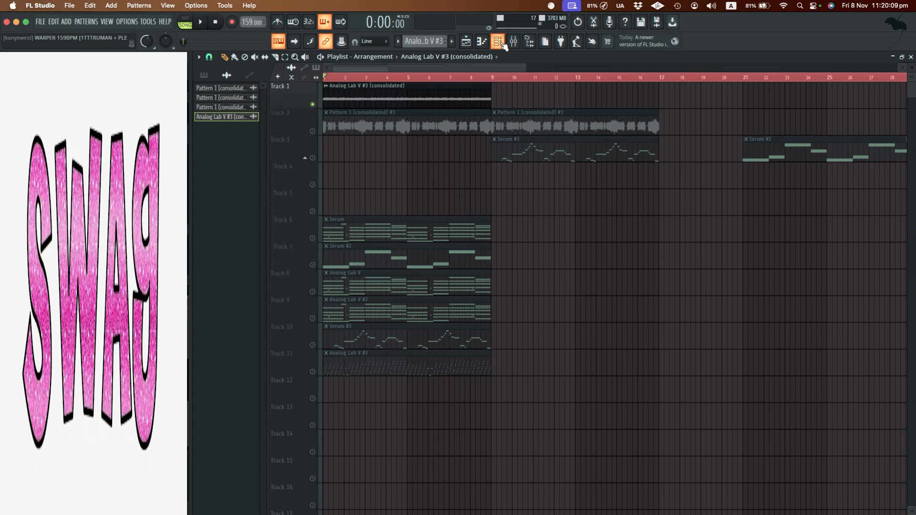
{"action": "left_click", "coordinate": [313, 130]}
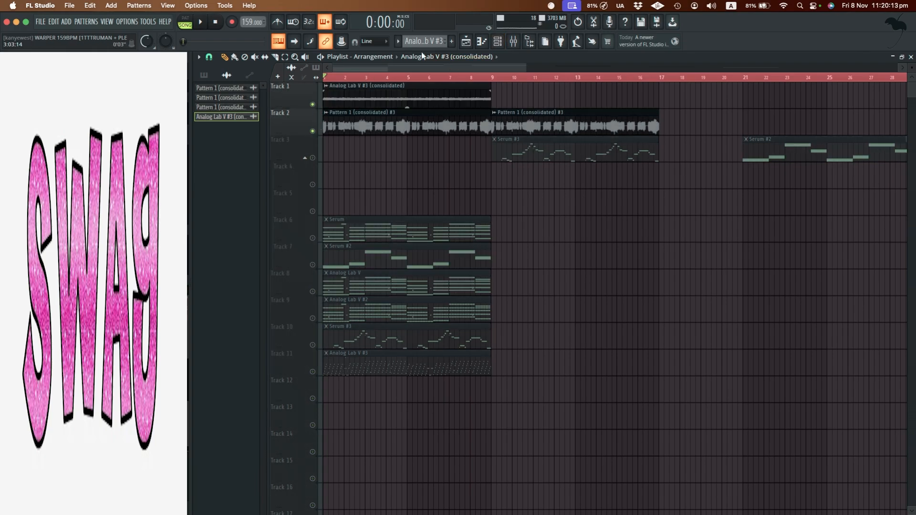
{"action": "key", "text": "space"}
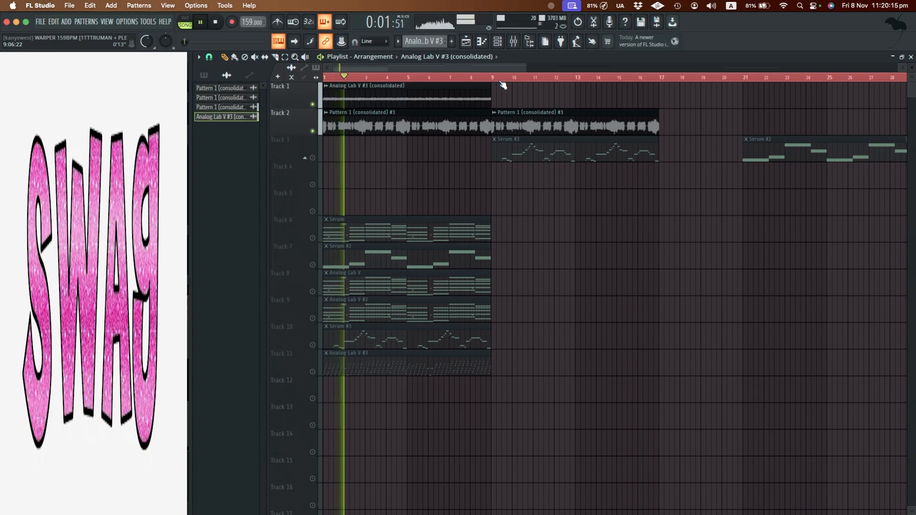
Step: Stop playback and unmute all the other playlist tracks alongside tracks 1 and 2
{"action": "key", "text": "space"}
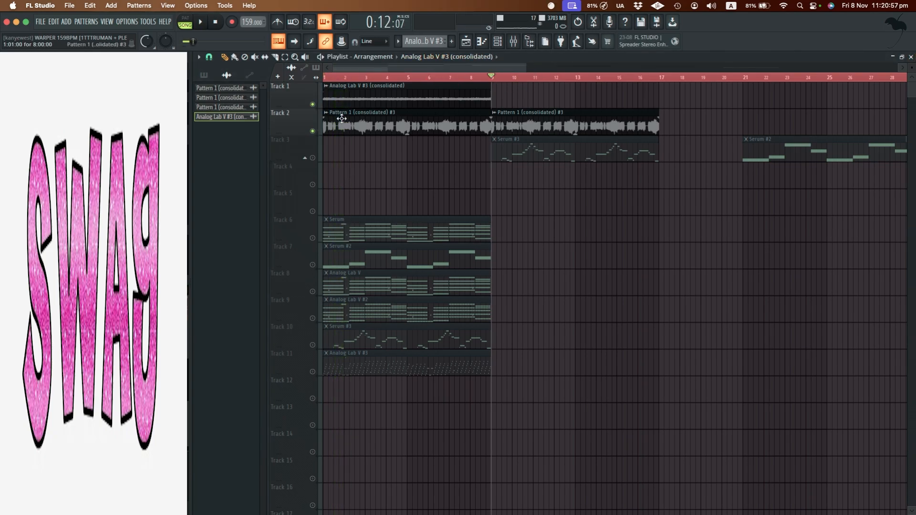
{"action": "right_click", "coordinate": [312, 158]}
{"action": "right_click", "coordinate": [313, 158]}
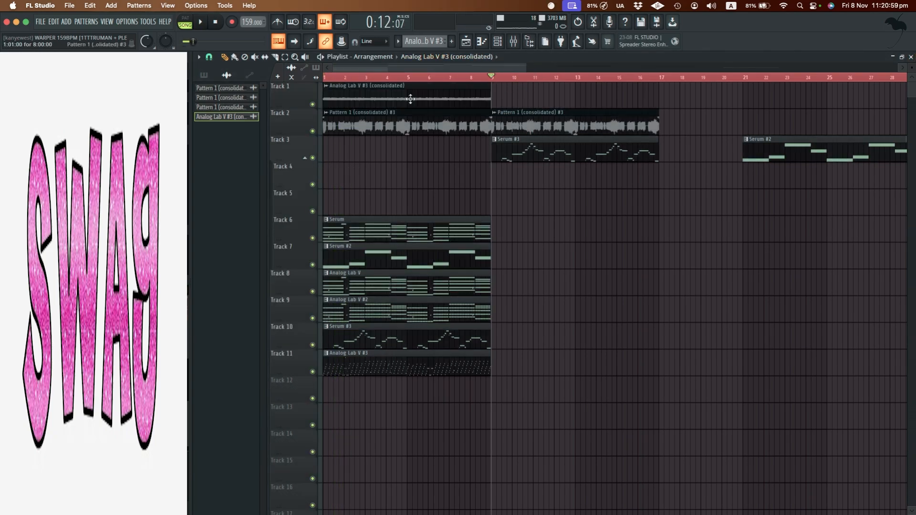
{"action": "key", "text": "space"}
{"action": "key", "text": "space"}
Step: Play the arrangement from bar 9, hearing the second track 2 clip together with the Serum #3 pattern on track 3
{"action": "key", "text": "ctrl+Right"}
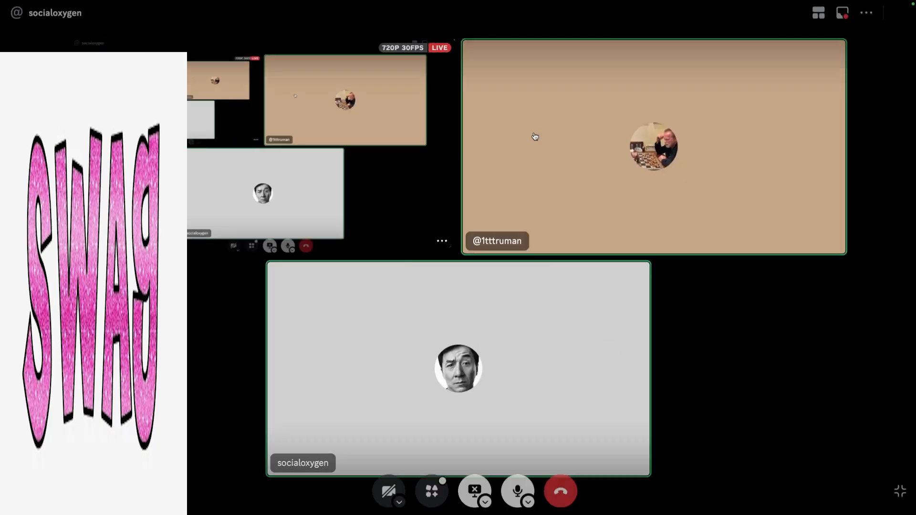
{"action": "key", "text": "ctrl+Left"}
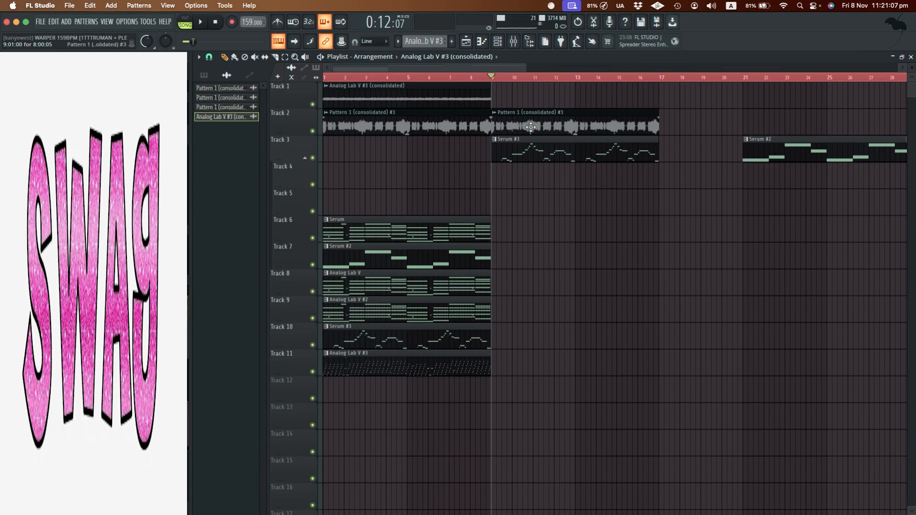
{"action": "key", "text": "space"}
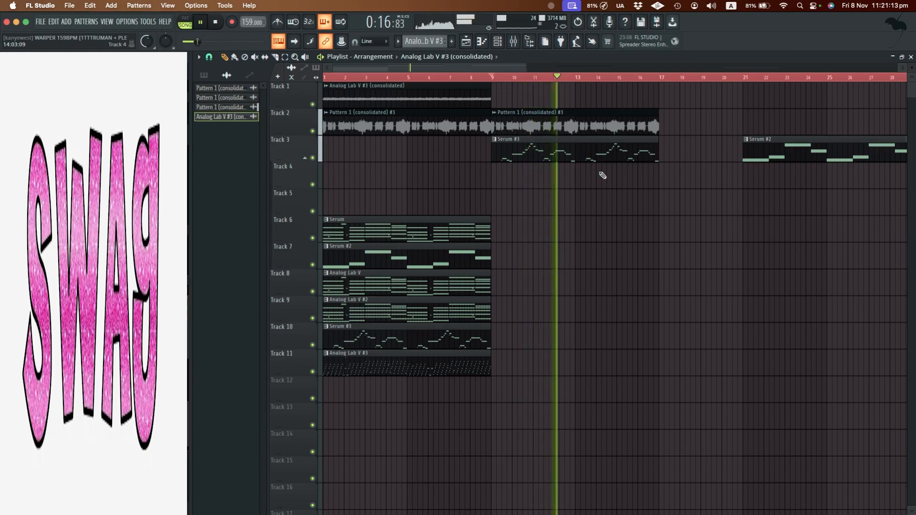
{"action": "scroll", "coordinate": [606, 177], "scroll_direction": "down", "scroll_amount": 5}
{"action": "key", "text": "space"}
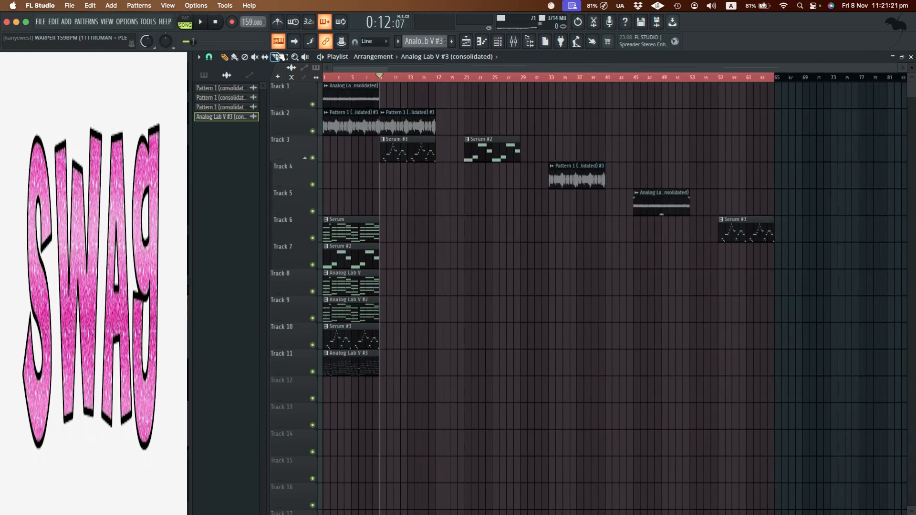
Step: Return the playhead to the start of the song and solo track 2
{"action": "left_click", "coordinate": [126, 22]}
{"action": "left_click", "coordinate": [337, 77]}
{"action": "left_click_drag", "start_coordinate": [337, 78], "coordinate": [306, 79]}
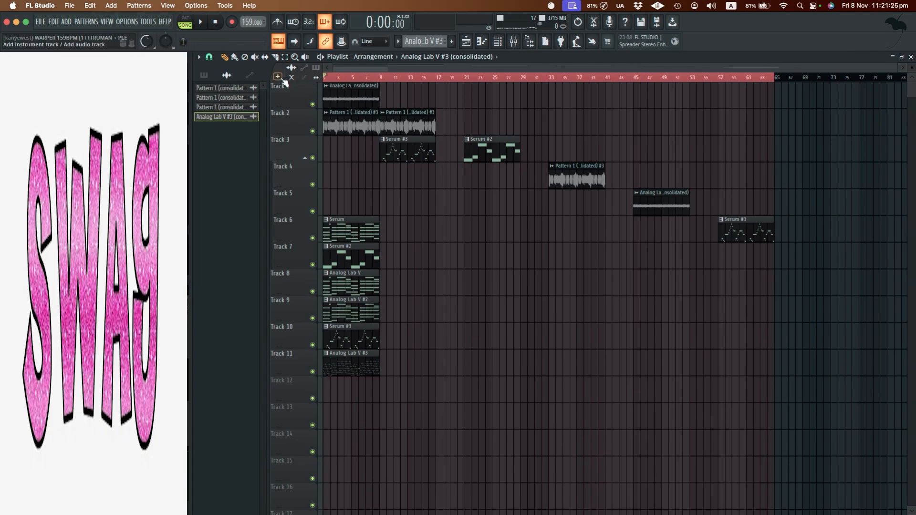
{"action": "scroll", "coordinate": [294, 139], "scroll_direction": "up", "scroll_amount": 8}
{"action": "right_click", "coordinate": [313, 131]}
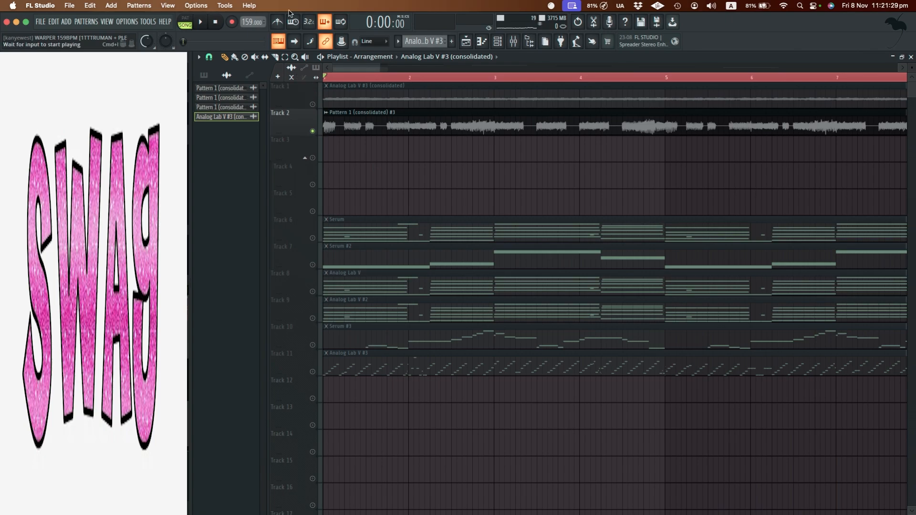
Step: Play the soloed track 2 audio clip from the start and unsolo the track
{"action": "key", "text": "space"}
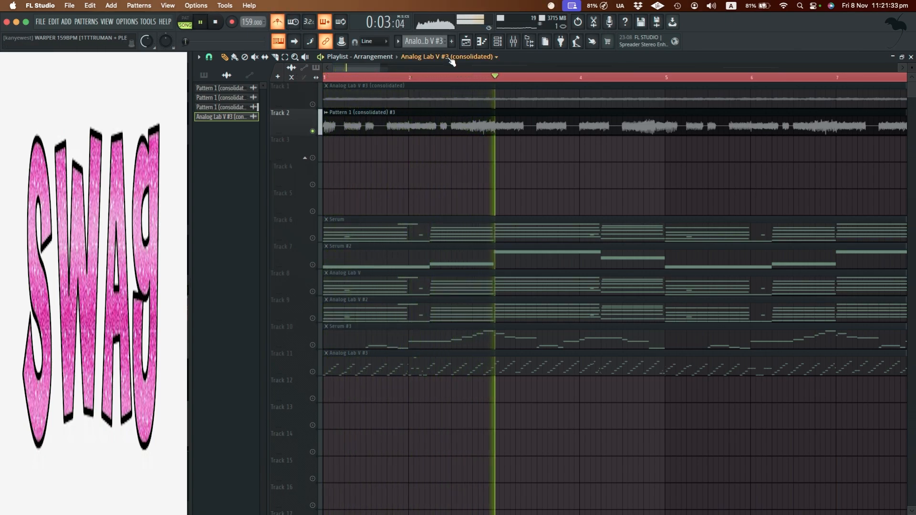
{"action": "scroll", "coordinate": [371, 98], "scroll_direction": "down", "scroll_amount": 4}
{"action": "key", "text": "space"}
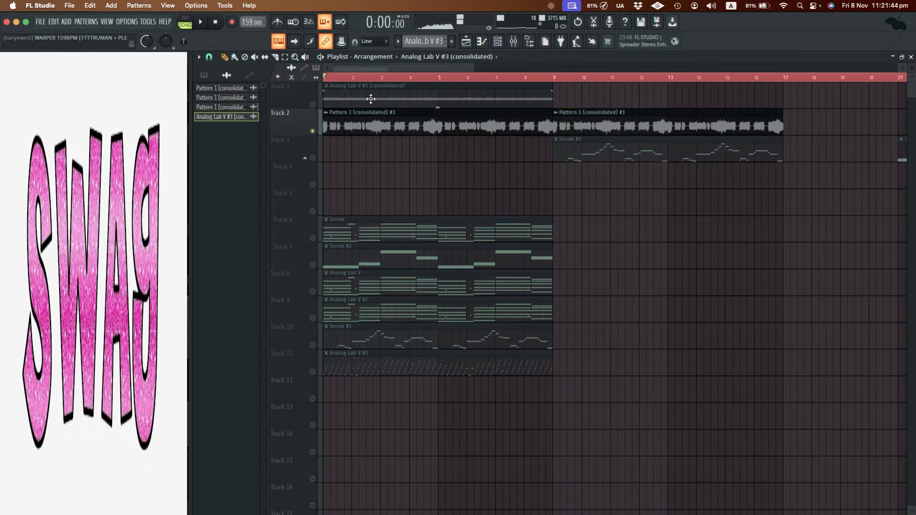
{"action": "right_click", "coordinate": [317, 132]}
{"action": "left_click", "coordinate": [315, 132]}
{"action": "right_click", "coordinate": [313, 131]}
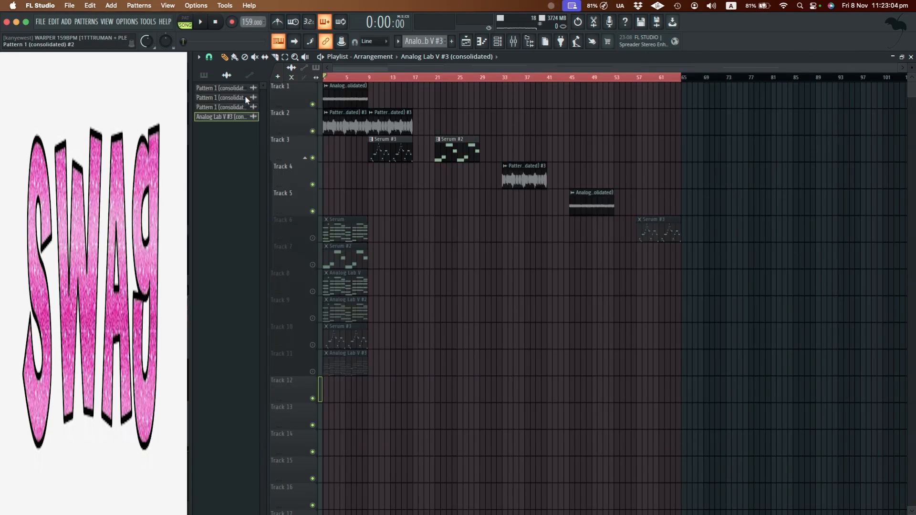
Step: Unmute track 6 and move its Serum #3 pattern clip at bar 57 up to track 4
{"action": "left_click", "coordinate": [313, 238]}
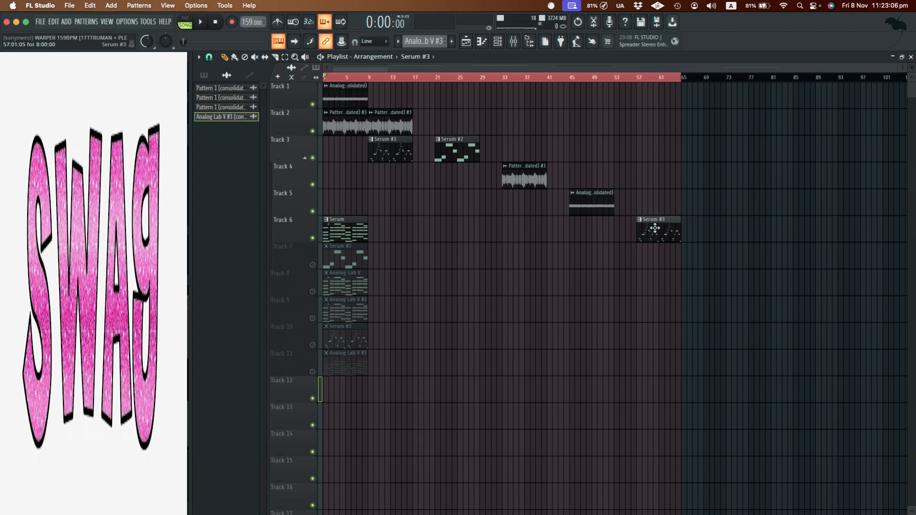
{"action": "left_click_drag", "start_coordinate": [655, 228], "coordinate": [654, 185]}
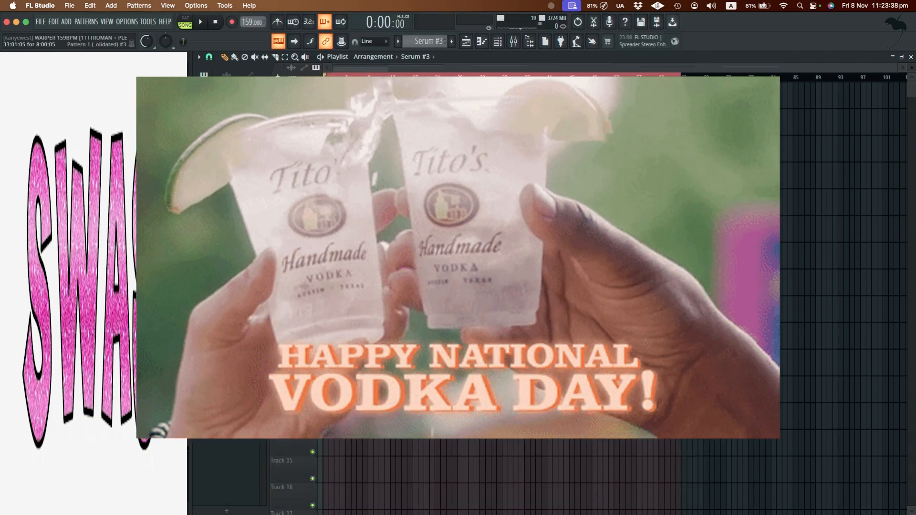
{"action": "left_click", "coordinate": [505, 77]}
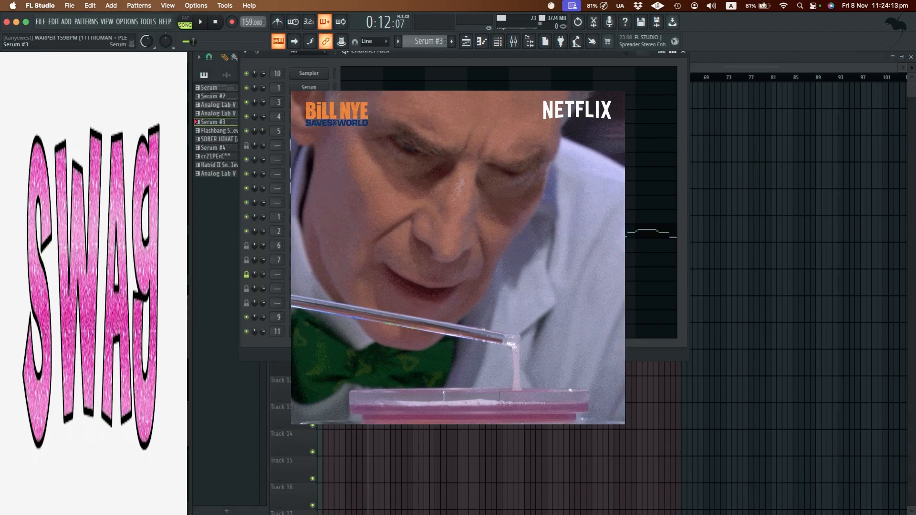
Step: Filter the Serum #3 instrument's presets by the Lead category, load LEAD - TALK and play the melody with it
{"action": "left_click", "coordinate": [309, 232]}
{"action": "left_click", "coordinate": [380, 66]}
{"action": "left_click", "coordinate": [387, 240]}
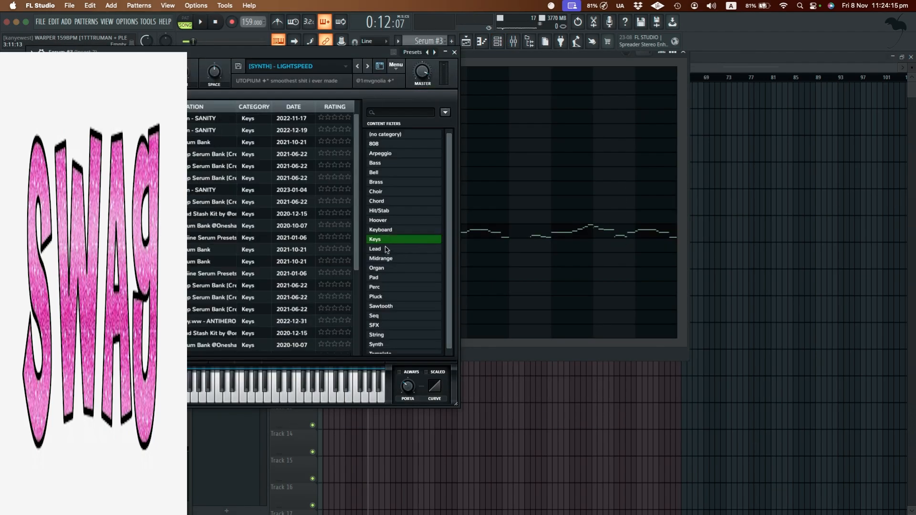
{"action": "left_click", "coordinate": [387, 249]}
{"action": "scroll", "coordinate": [237, 260], "scroll_direction": "down", "scroll_amount": 5}
{"action": "left_click", "coordinate": [237, 263]}
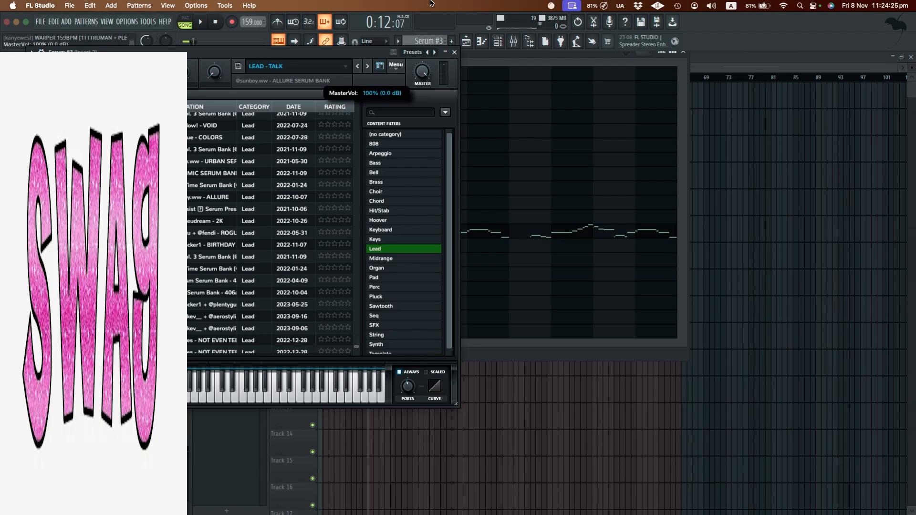
{"action": "key", "text": "space"}
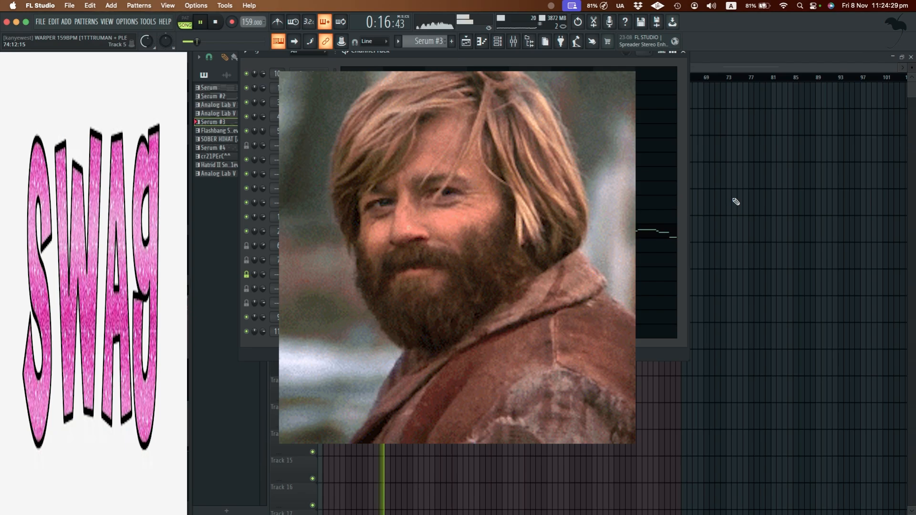
{"action": "key", "text": "space"}
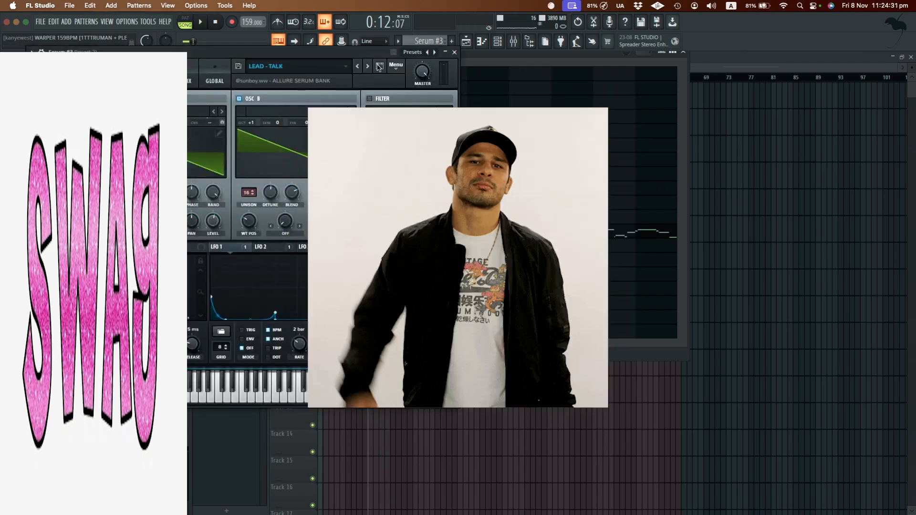
Step: Try more lead presets on the Serum #3 instrument, including LEAD - XTC and LEAD nat
{"action": "left_click", "coordinate": [379, 66]}
{"action": "scroll", "coordinate": [261, 271], "scroll_direction": "down", "scroll_amount": 5}
{"action": "left_click", "coordinate": [262, 271]}
{"action": "scroll", "coordinate": [261, 270], "scroll_direction": "down", "scroll_amount": 3}
{"action": "scroll", "coordinate": [262, 271], "scroll_direction": "down", "scroll_amount": 5}
{"action": "left_click", "coordinate": [262, 270]}
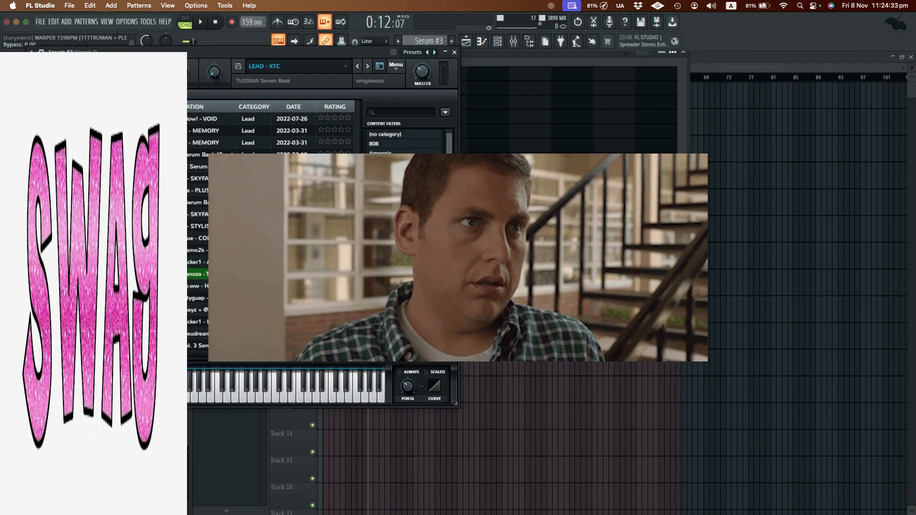
{"action": "scroll", "coordinate": [262, 270], "scroll_direction": "down", "scroll_amount": 10}
{"action": "left_click", "coordinate": [262, 271]}
{"action": "scroll", "coordinate": [262, 270], "scroll_direction": "down", "scroll_amount": 10}
{"action": "left_click", "coordinate": [253, 228]}
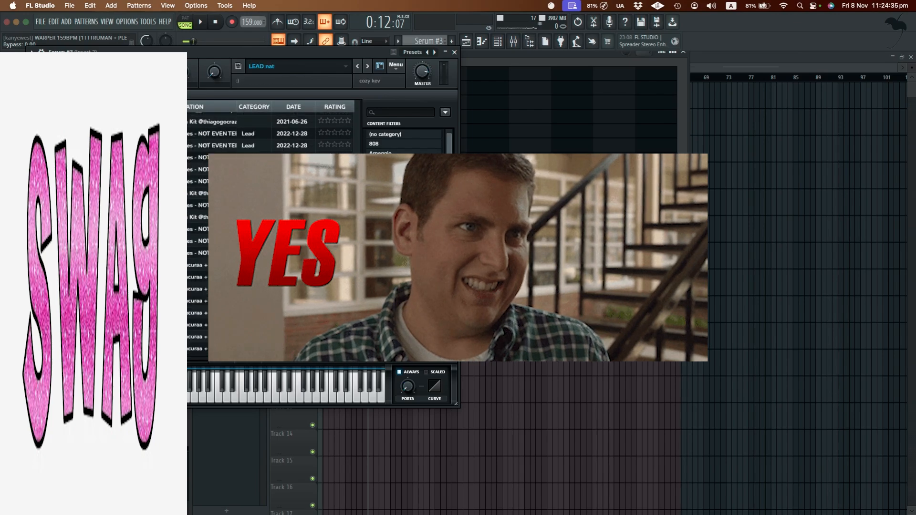
Step: Load the Lead-DaftPunk preset and play the Serum #3 melody with it
{"action": "scroll", "coordinate": [253, 228], "scroll_direction": "down", "scroll_amount": 10}
{"action": "left_click", "coordinate": [253, 228]}
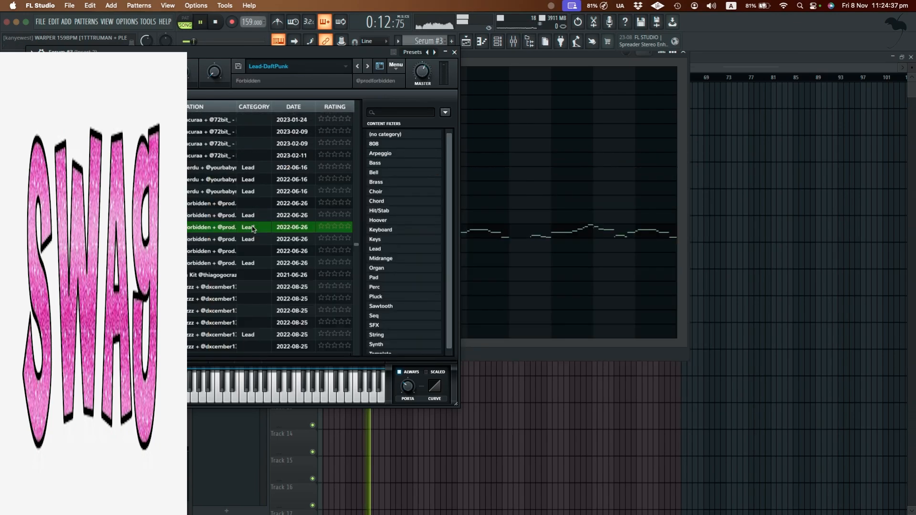
{"action": "mouse_move", "coordinate": [426, 74]}
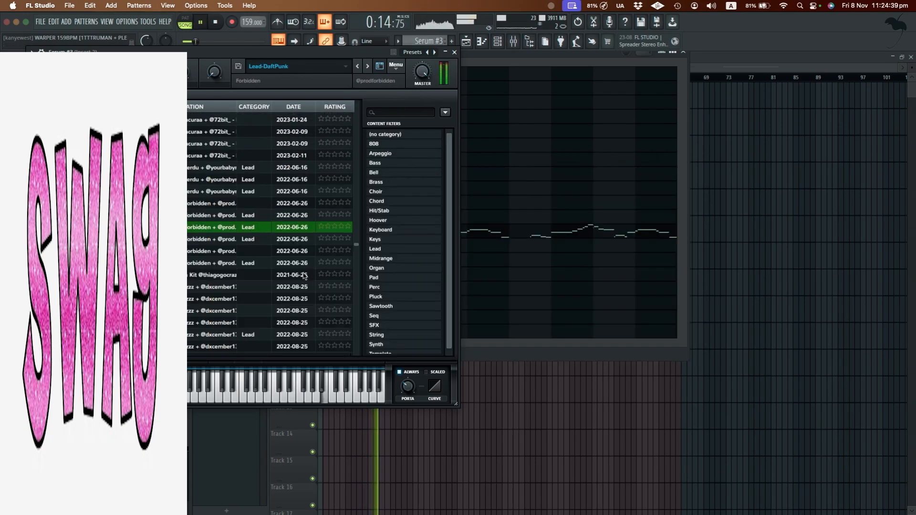
{"action": "key", "text": "space"}
Step: Try the lead_angelic preset, load another preset from further down the list, and close the Serum #3 instrument window
{"action": "left_click", "coordinate": [293, 261]}
{"action": "scroll", "coordinate": [283, 285], "scroll_direction": "down", "scroll_amount": 5}
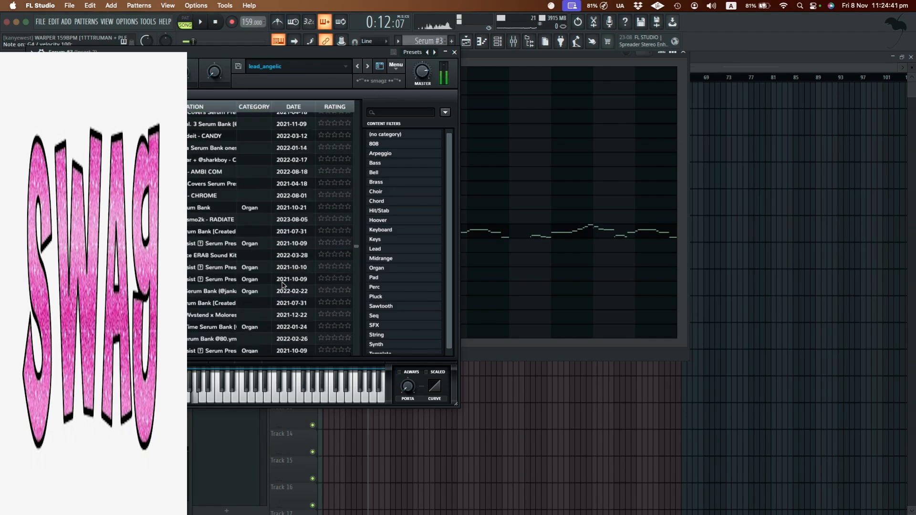
{"action": "left_click", "coordinate": [295, 220]}
{"action": "left_click", "coordinate": [454, 52]}
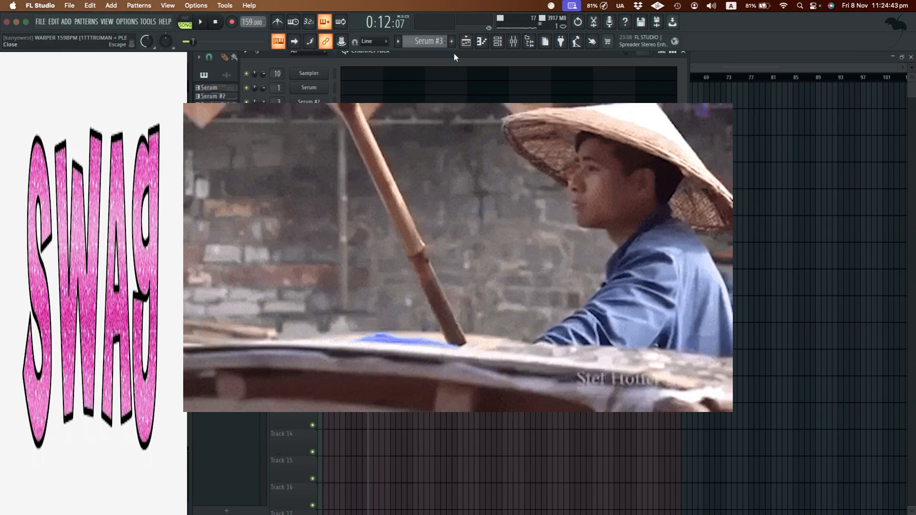
{"action": "right_click", "coordinate": [794, 278]}
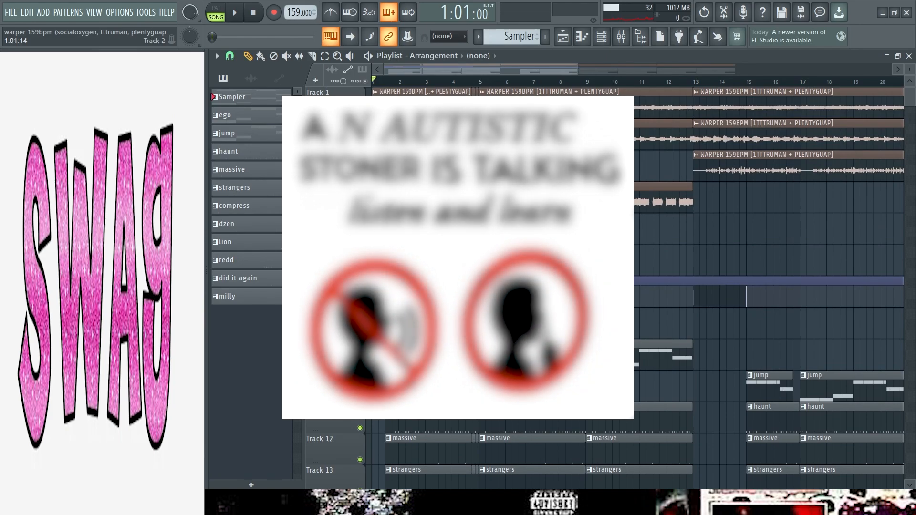
Step: Solo track 1 in the drum arrangement project and play its WARPER 159BPM audio clips from the start
{"action": "right_click", "coordinate": [361, 113]}
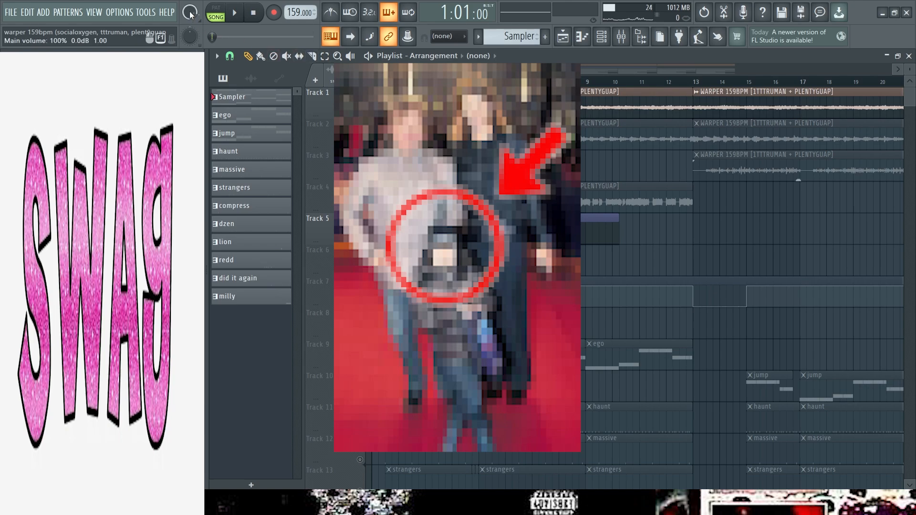
{"action": "scroll", "coordinate": [386, 134], "scroll_direction": "up", "scroll_amount": 3}
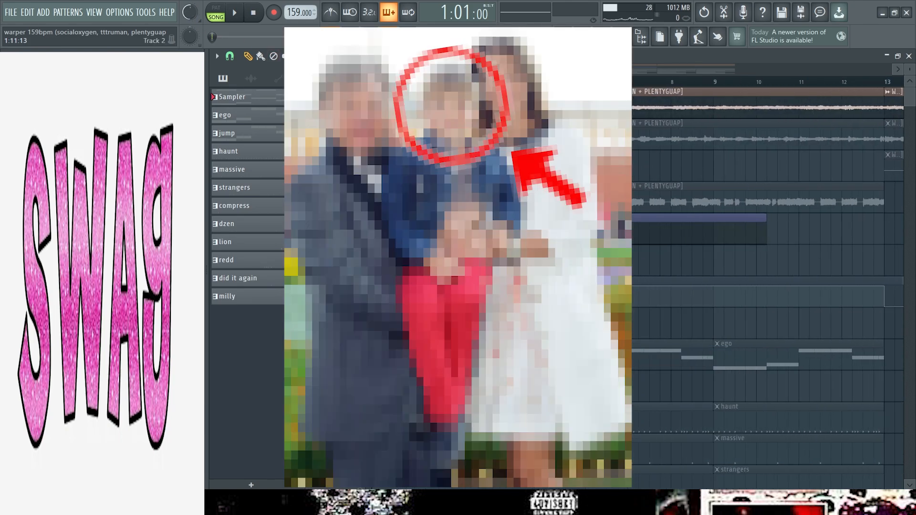
{"action": "key", "text": "space"}
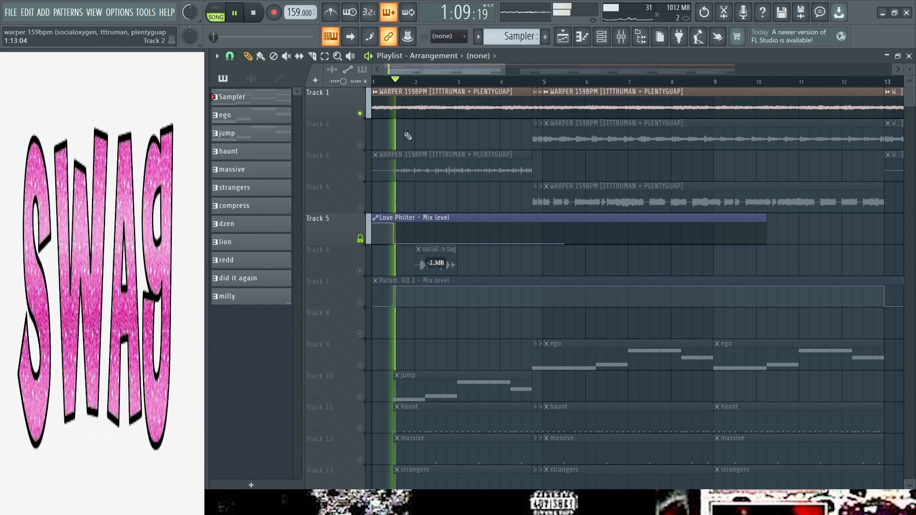
{"action": "scroll", "coordinate": [437, 131], "scroll_direction": "down", "scroll_amount": 3}
Step: Check the effects on mixer Insert 1 and the time-stretching pitch in the WARPER 159BPM audio clip settings
{"action": "left_click", "coordinate": [618, 36]}
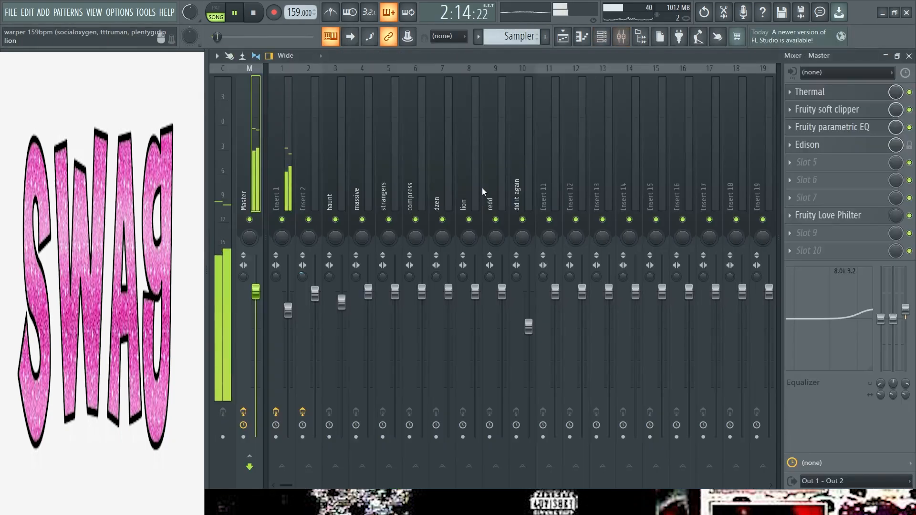
{"action": "left_click", "coordinate": [290, 190]}
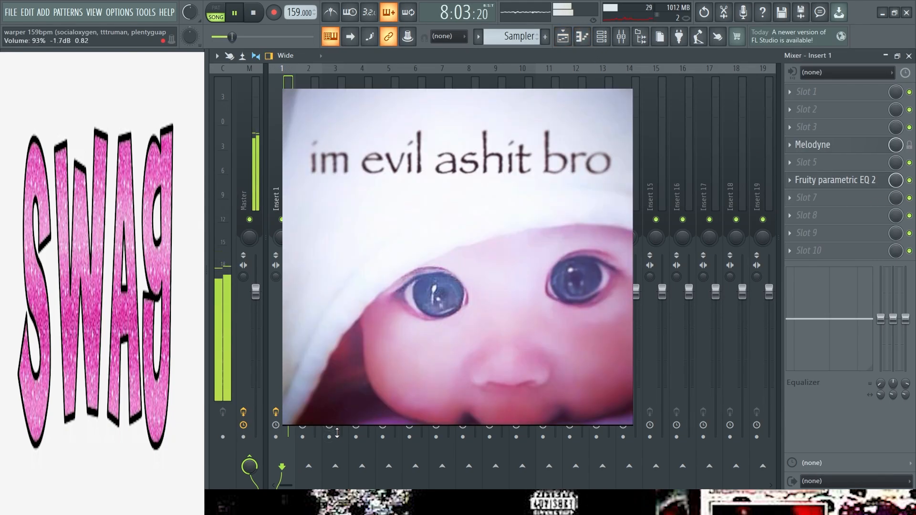
{"action": "left_click", "coordinate": [567, 36]}
{"action": "double_click", "coordinate": [461, 200]}
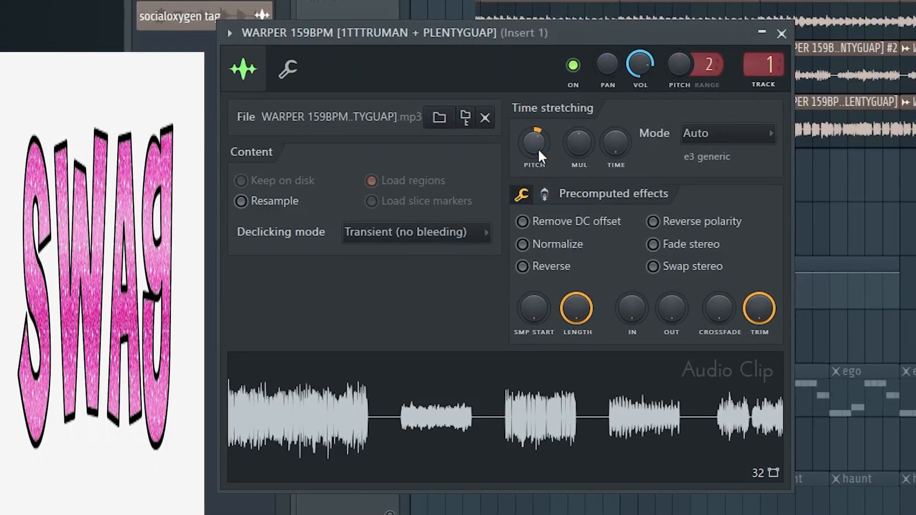
{"action": "left_click", "coordinate": [782, 34]}
{"action": "scroll", "coordinate": [385, 175], "scroll_direction": "down", "scroll_amount": 4}
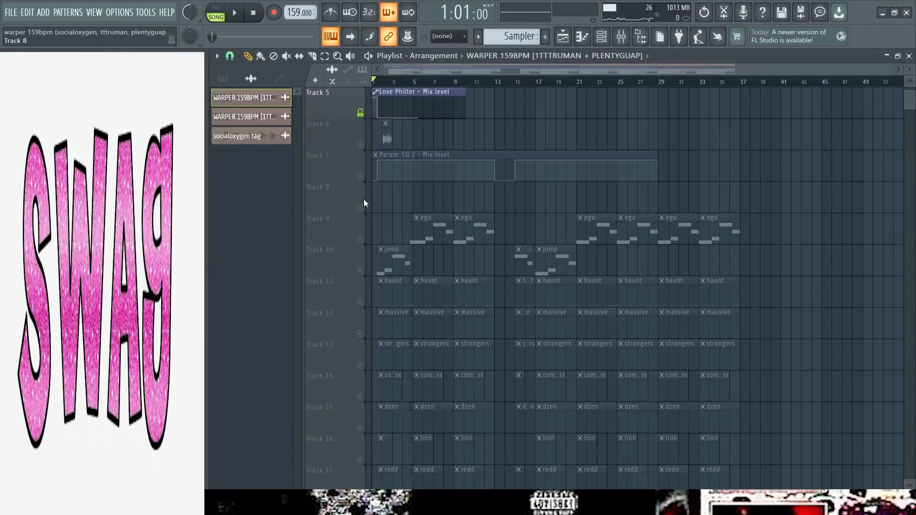
Step: Solo the jump pattern on track 10, and play the song from the start with the tracks above it unmuted
{"action": "scroll", "coordinate": [368, 188], "scroll_direction": "up", "scroll_amount": 3}
{"action": "scroll", "coordinate": [395, 139], "scroll_direction": "down", "scroll_amount": 5}
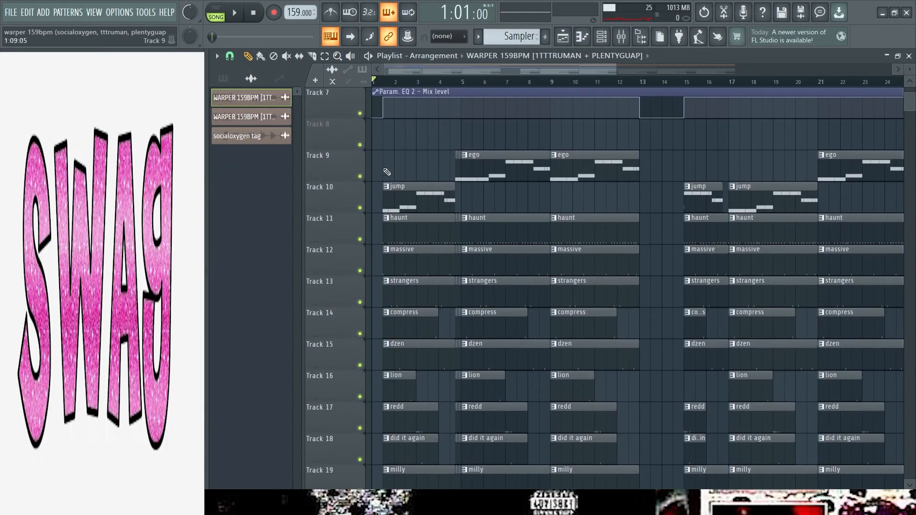
{"action": "scroll", "coordinate": [394, 138], "scroll_direction": "up", "scroll_amount": 3}
{"action": "right_click", "coordinate": [360, 208]}
{"action": "key", "text": "space"}
{"action": "scroll", "coordinate": [379, 148], "scroll_direction": "up", "scroll_amount": 6}
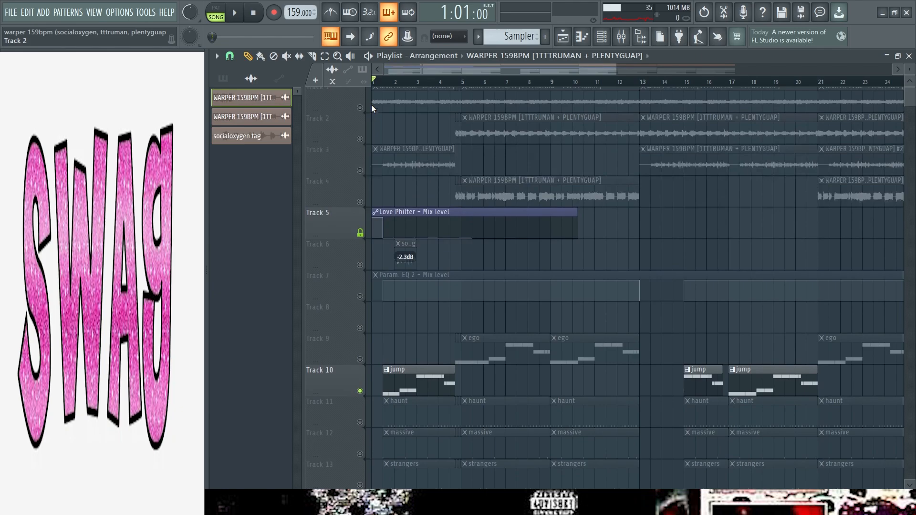
{"action": "key", "text": "space"}
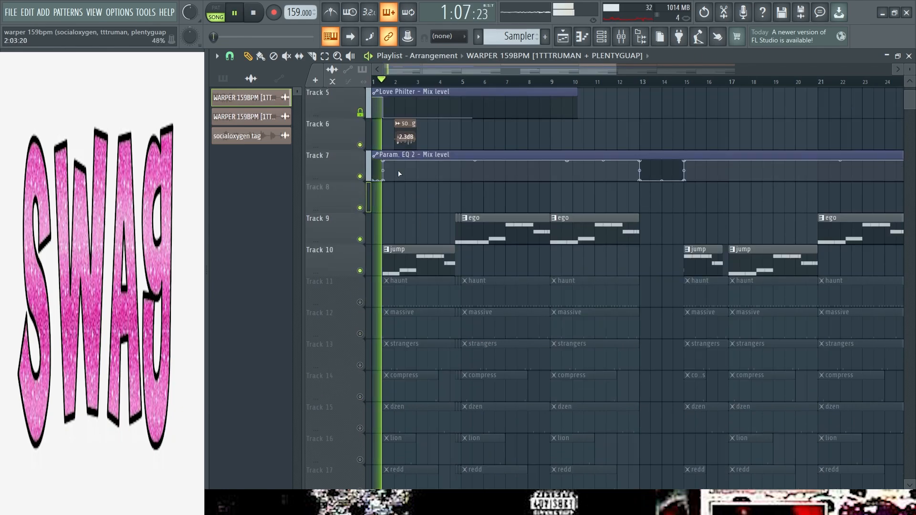
Step: Mute the tag clip on track 6, examine the jump pattern's notes in the piano roll, and stop playback in the playlist
{"action": "left_click", "coordinate": [359, 145]}
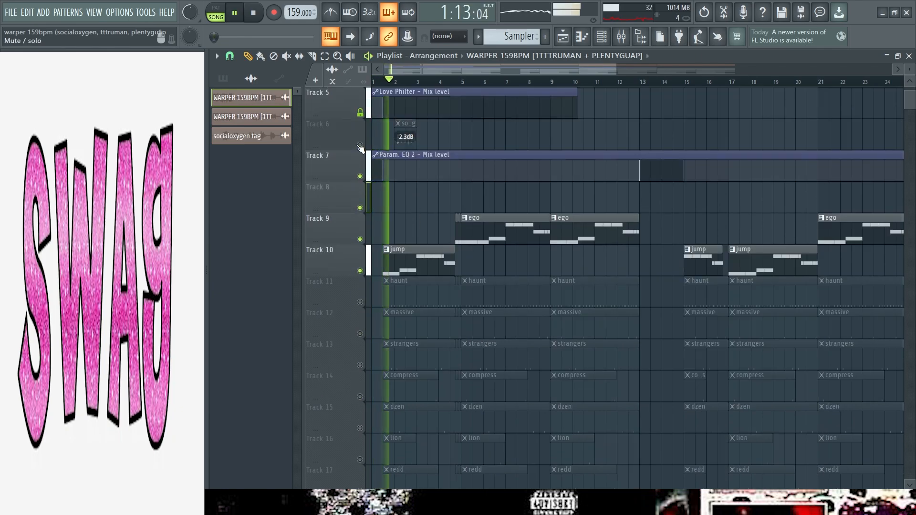
{"action": "double_click", "coordinate": [422, 257]}
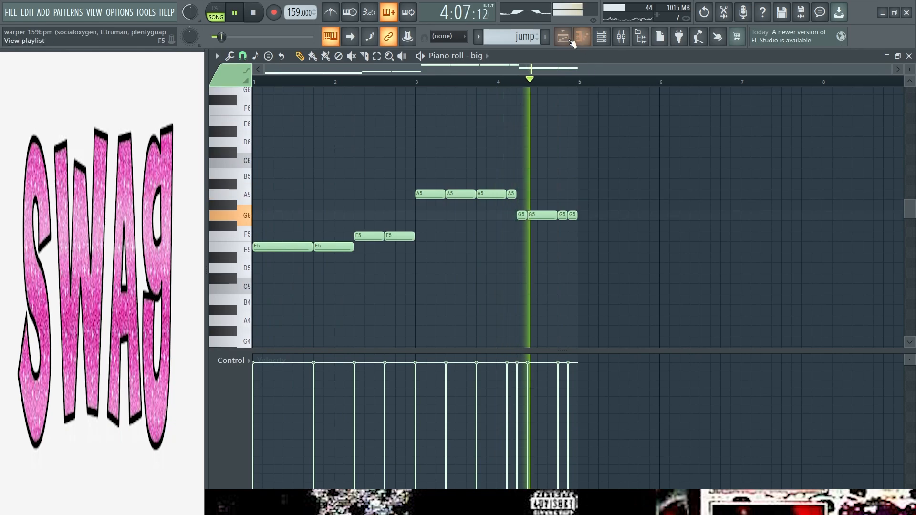
{"action": "left_click", "coordinate": [564, 36]}
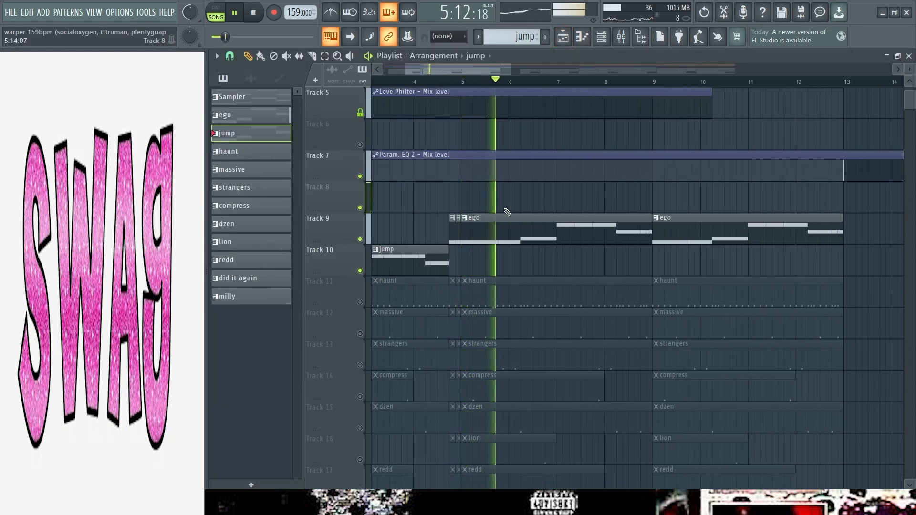
{"action": "key", "text": "space"}
{"action": "scroll", "coordinate": [549, 199], "scroll_direction": "down", "scroll_amount": 3}
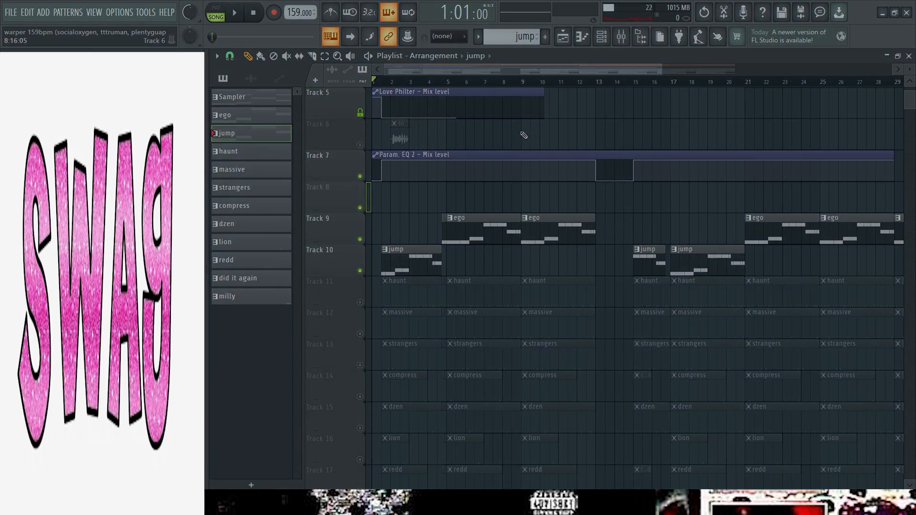
{"action": "scroll", "coordinate": [470, 164], "scroll_direction": "down", "scroll_amount": 1}
{"action": "scroll", "coordinate": [388, 192], "scroll_direction": "up", "scroll_amount": 1}
{"action": "scroll", "coordinate": [387, 191], "scroll_direction": "up", "scroll_amount": 1}
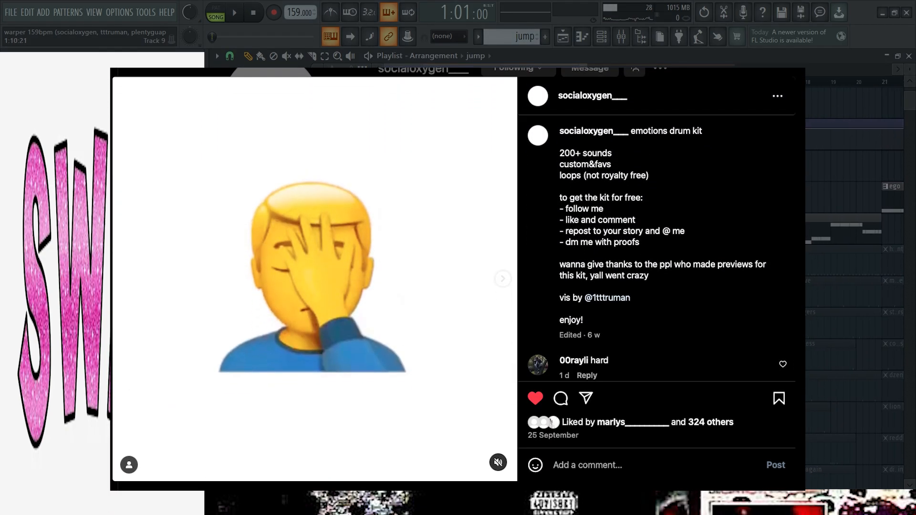
{"action": "scroll", "coordinate": [382, 192], "scroll_direction": "down", "scroll_amount": 1}
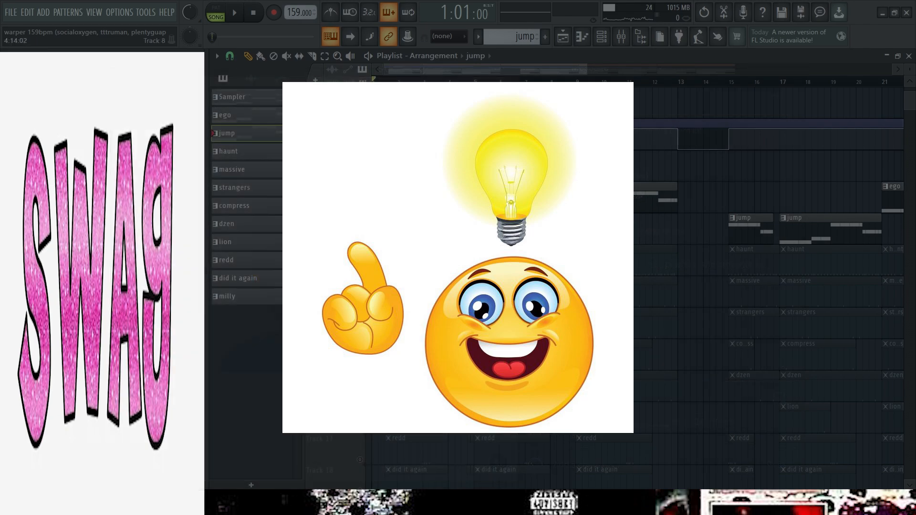
{"action": "scroll", "coordinate": [469, 269], "scroll_direction": "up", "scroll_amount": 3}
{"action": "scroll", "coordinate": [470, 269], "scroll_direction": "down", "scroll_amount": 5}
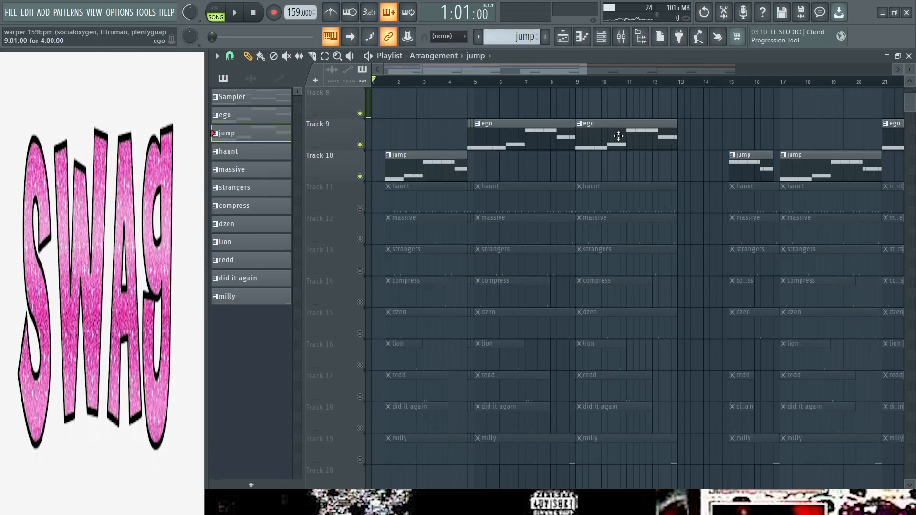
Step: Play the arrangement from bar 9 and look over the WARPER 159BPM audio clips above the ego pattern
{"action": "scroll", "coordinate": [640, 113], "scroll_direction": "up", "scroll_amount": 2}
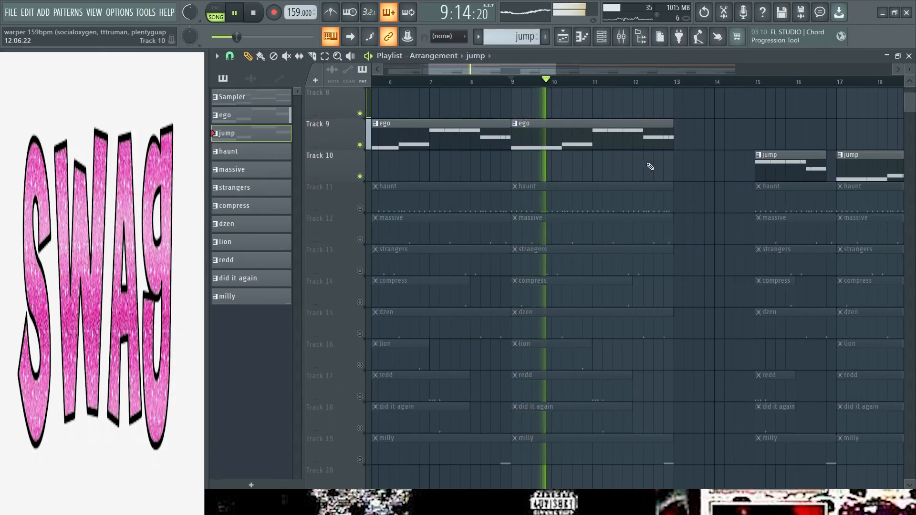
{"action": "scroll", "coordinate": [615, 170], "scroll_direction": "up", "scroll_amount": 3}
{"action": "scroll", "coordinate": [642, 198], "scroll_direction": "up", "scroll_amount": 4}
{"action": "scroll", "coordinate": [665, 196], "scroll_direction": "down", "scroll_amount": 3}
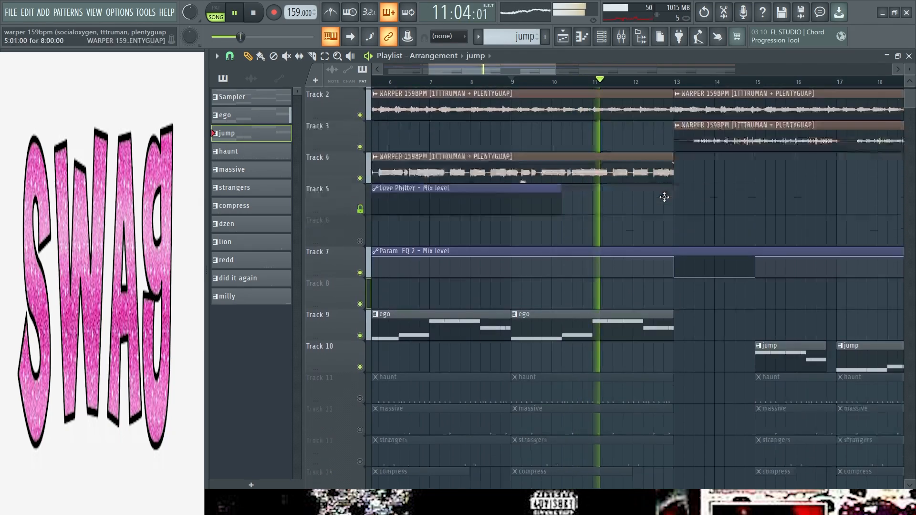
{"action": "scroll", "coordinate": [620, 181], "scroll_direction": "down", "scroll_amount": 3}
{"action": "scroll", "coordinate": [613, 168], "scroll_direction": "down", "scroll_amount": 2}
{"action": "scroll", "coordinate": [621, 165], "scroll_direction": "down", "scroll_amount": 4}
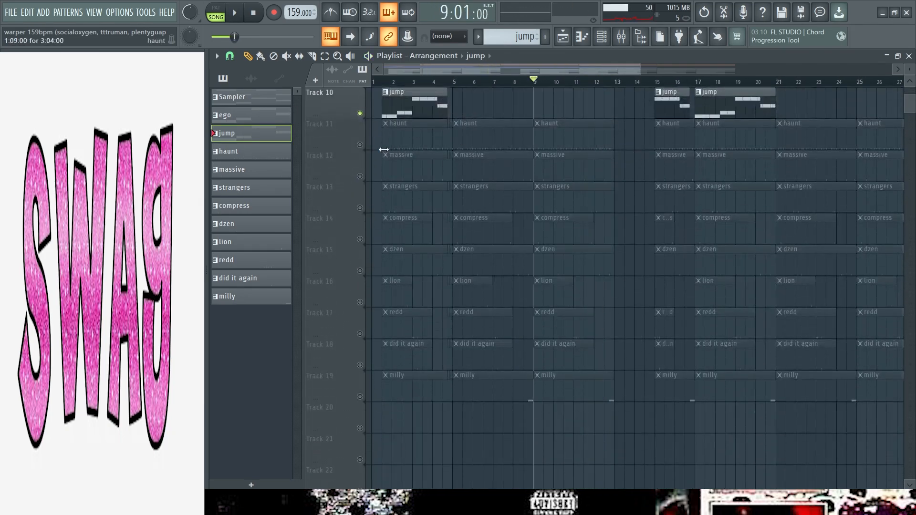
Step: Unmute the haunt pattern on track 11, play it from bar 9 while examining its notes in the piano roll, and return to the playlist
{"action": "left_click", "coordinate": [360, 145]}
{"action": "scroll", "coordinate": [568, 144], "scroll_direction": "up", "scroll_amount": 3}
{"action": "double_click", "coordinate": [504, 136]}
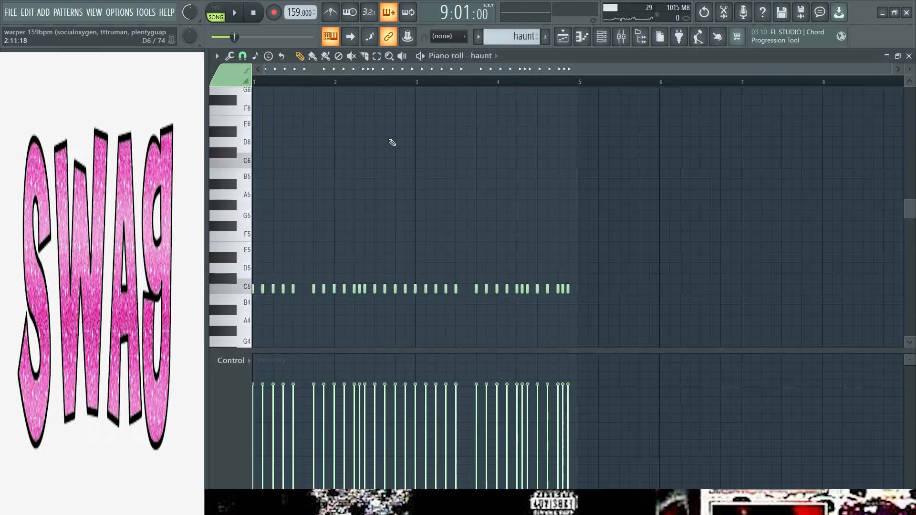
{"action": "scroll", "coordinate": [326, 158], "scroll_direction": "up", "scroll_amount": 3}
{"action": "left_click_drag", "start_coordinate": [373, 72], "coordinate": [352, 72]}
{"action": "key", "text": "space"}
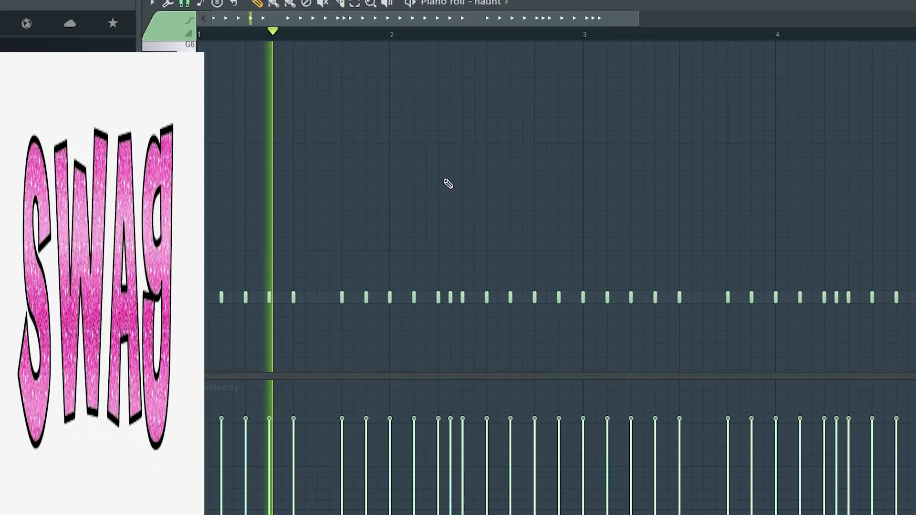
{"action": "scroll", "coordinate": [470, 157], "scroll_direction": "down", "scroll_amount": 2}
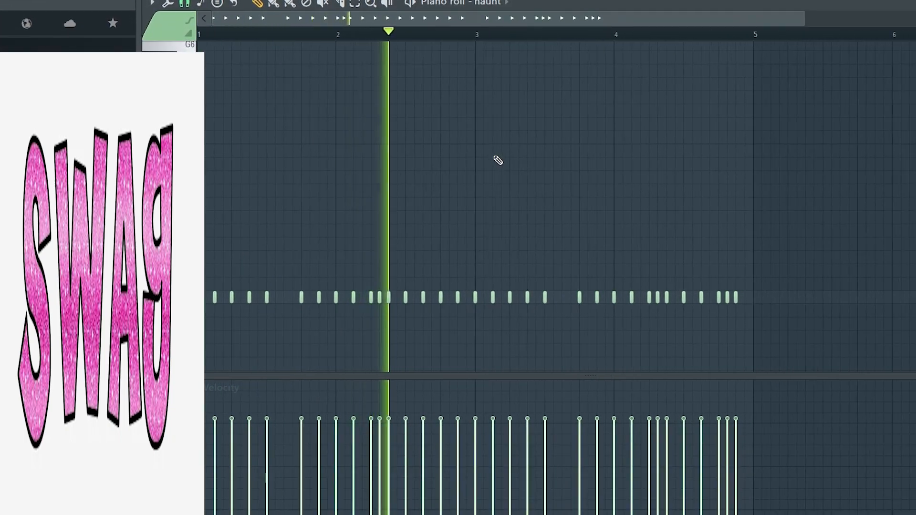
{"action": "left_click", "coordinate": [584, 4]}
{"action": "key", "text": "space"}
Step: Unmute the massive pattern on track 12 and play the arrangement from bar 9
{"action": "left_click", "coordinate": [349, 167]}
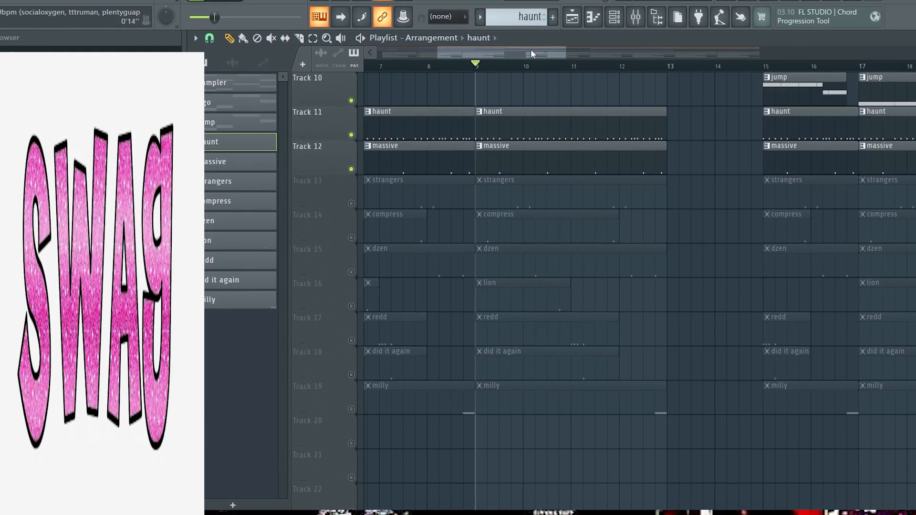
{"action": "key", "text": "space"}
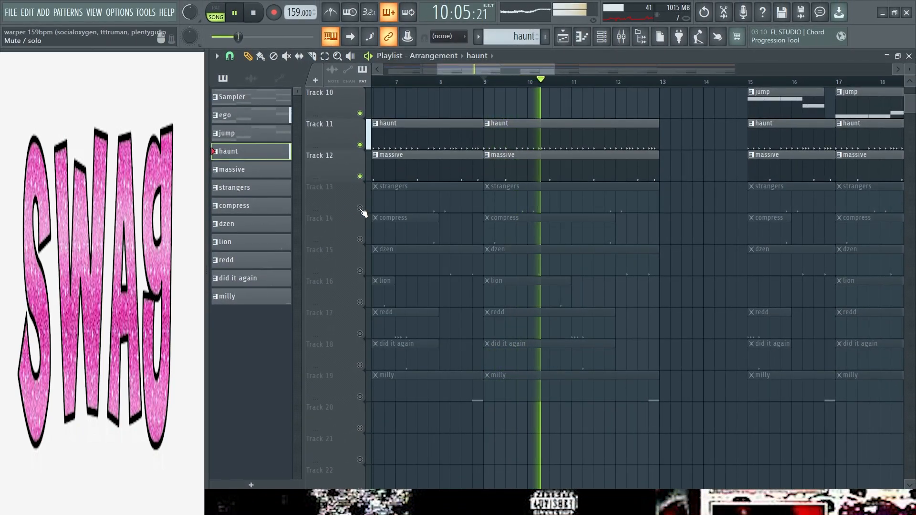
{"action": "key", "text": "space"}
Step: Unmute the remaining patterns on tracks 13 to 19, from strangers down to milly
{"action": "scroll", "coordinate": [366, 200], "scroll_direction": "up", "scroll_amount": 3}
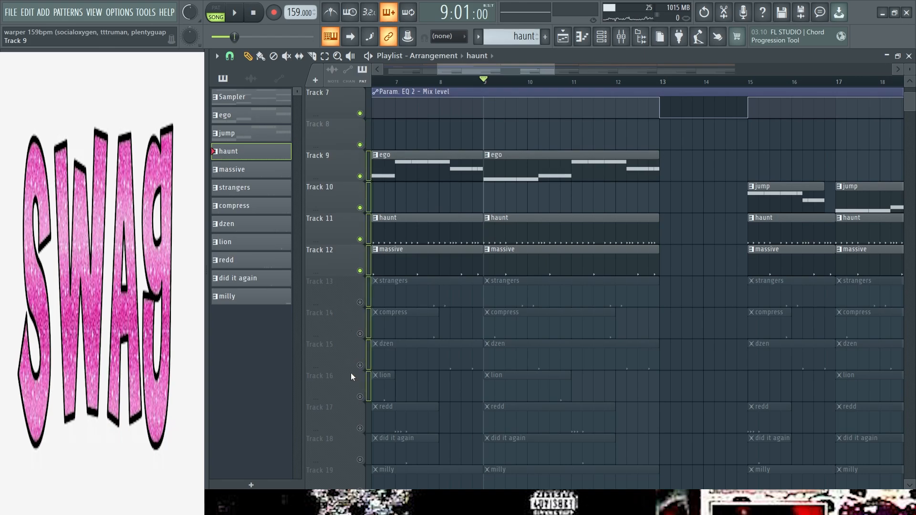
{"action": "scroll", "coordinate": [352, 482], "scroll_direction": "down", "scroll_amount": 3}
{"action": "left_click_drag", "start_coordinate": [361, 223], "coordinate": [363, 413]}
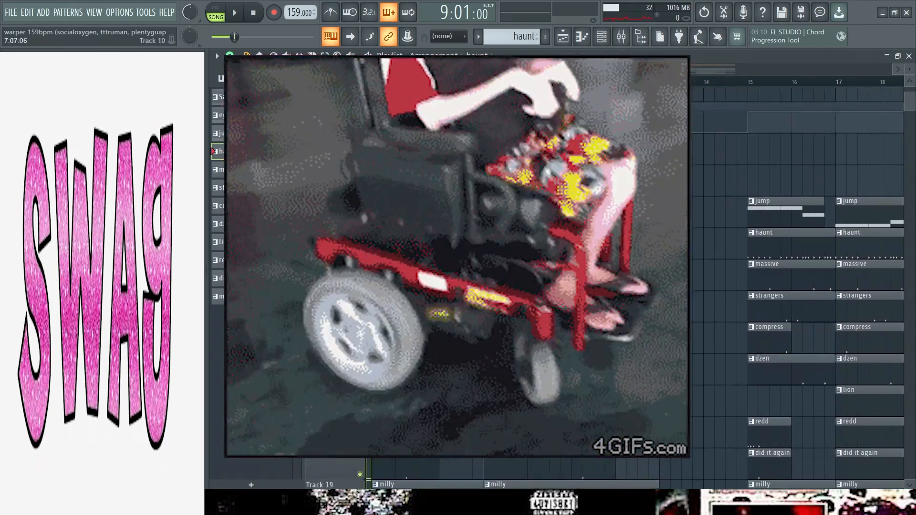
Step: Play the full arrangement and look over its audio clips, automation, and drum patterns across all tracks
{"action": "left_click", "coordinate": [234, 12]}
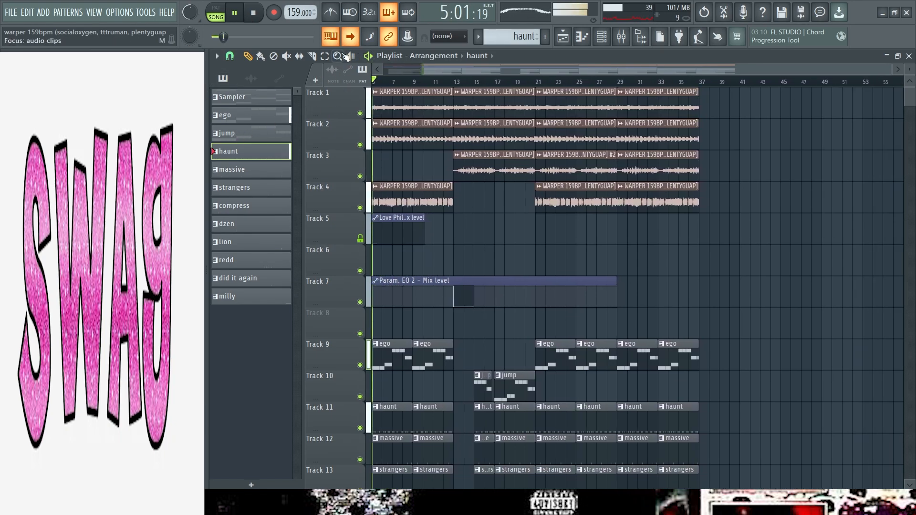
{"action": "scroll", "coordinate": [362, 124], "scroll_direction": "down", "scroll_amount": 4}
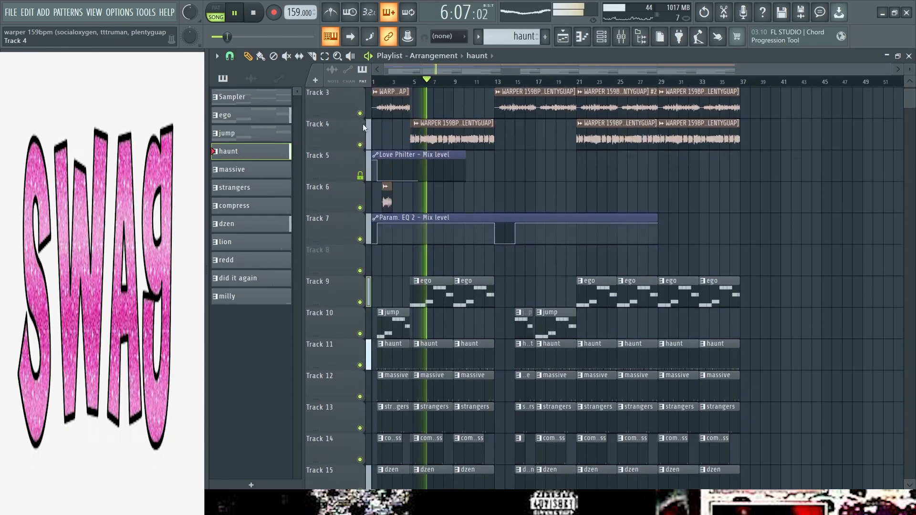
{"action": "scroll", "coordinate": [371, 122], "scroll_direction": "down", "scroll_amount": 5}
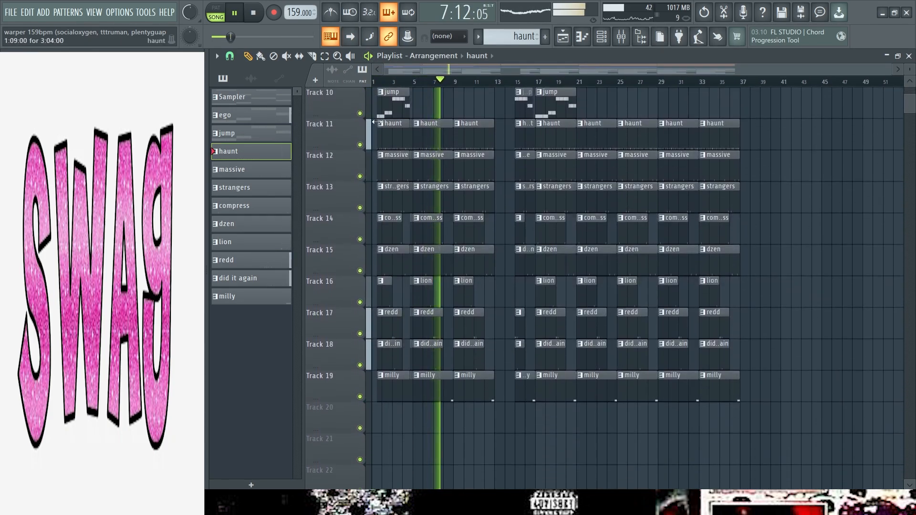
{"action": "scroll", "coordinate": [384, 126], "scroll_direction": "up", "scroll_amount": 9}
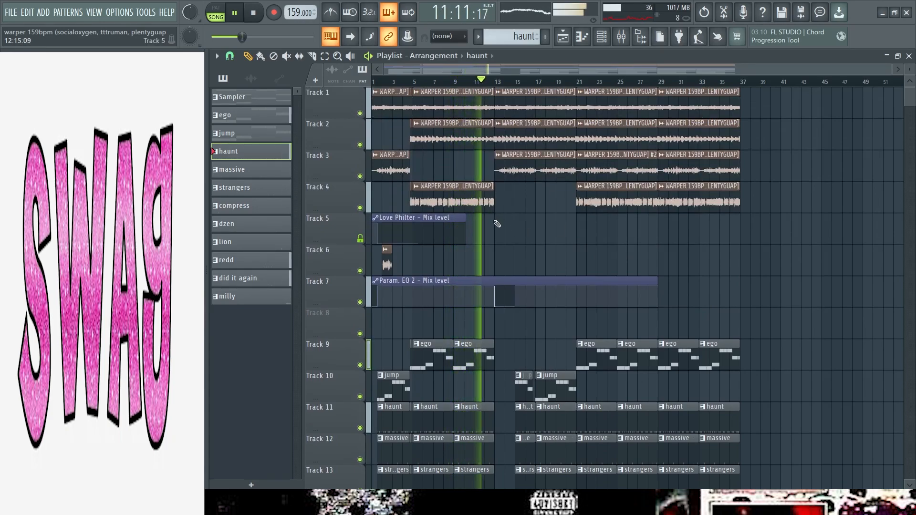
{"action": "scroll", "coordinate": [496, 224], "scroll_direction": "up", "scroll_amount": 6}
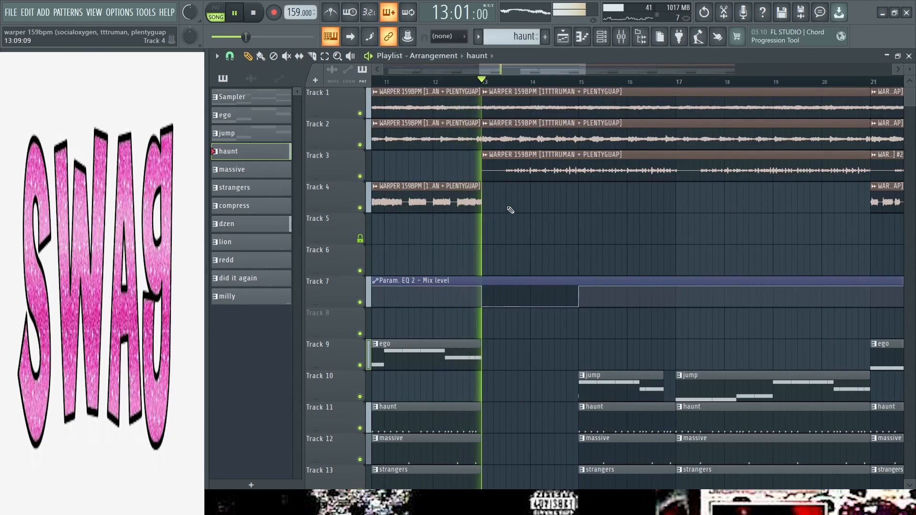
{"action": "scroll", "coordinate": [568, 206], "scroll_direction": "down", "scroll_amount": 4}
{"action": "scroll", "coordinate": [596, 191], "scroll_direction": "down", "scroll_amount": 9}
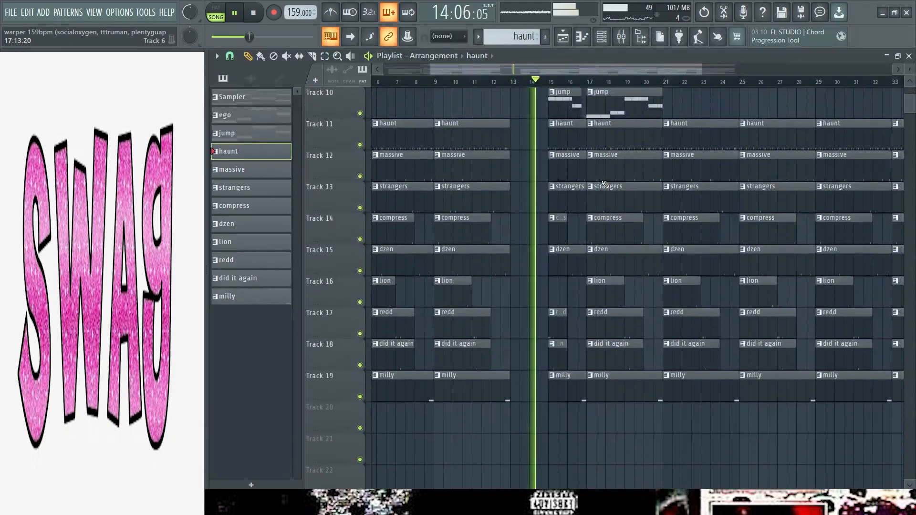
{"action": "scroll", "coordinate": [603, 185], "scroll_direction": "up", "scroll_amount": 9}
{"action": "scroll", "coordinate": [544, 205], "scroll_direction": "down", "scroll_amount": 3}
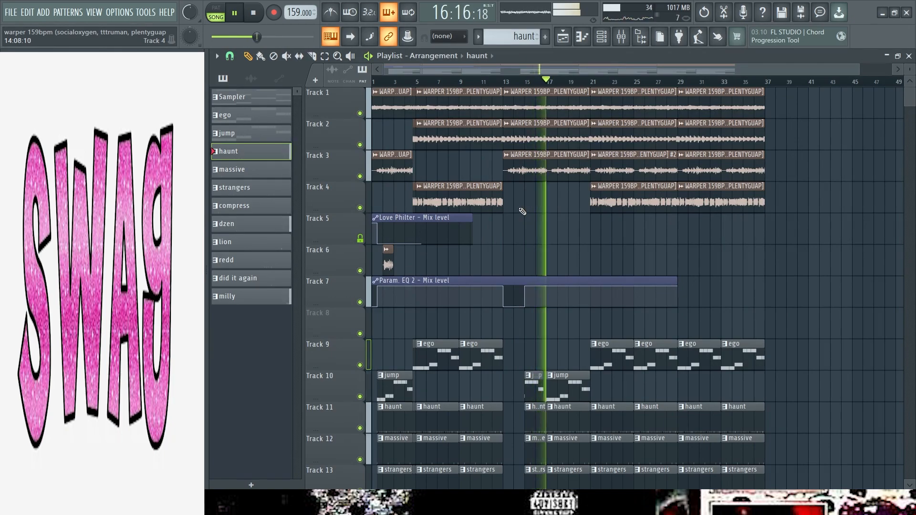
{"action": "scroll", "coordinate": [525, 210], "scroll_direction": "down", "scroll_amount": 1}
{"action": "scroll", "coordinate": [496, 201], "scroll_direction": "down", "scroll_amount": 3}
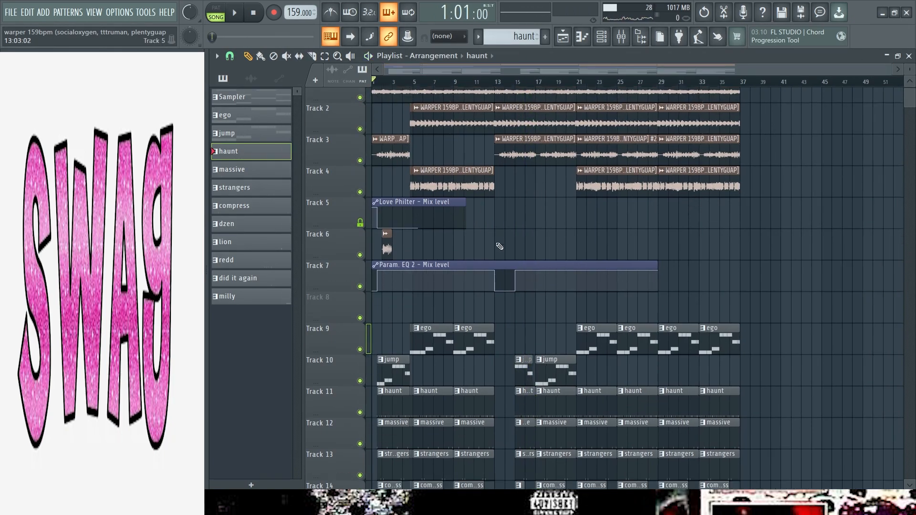
Step: Solo the ego pattern on track 9 and play it from bar 9
{"action": "scroll", "coordinate": [487, 184], "scroll_direction": "down", "scroll_amount": 4}
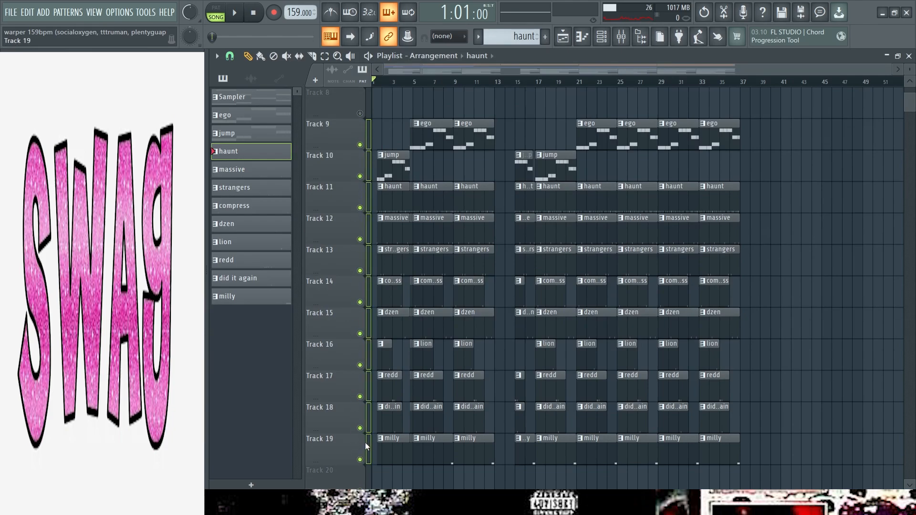
{"action": "scroll", "coordinate": [429, 152], "scroll_direction": "up", "scroll_amount": 6}
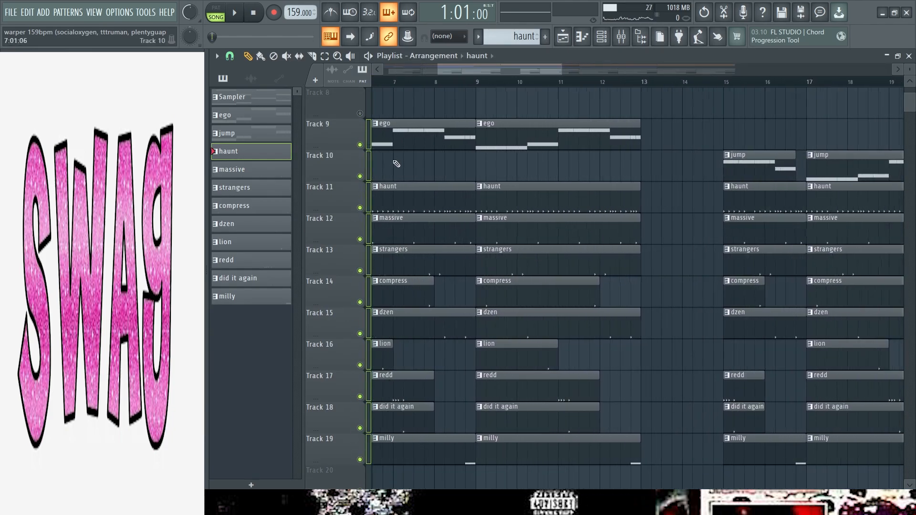
{"action": "right_click", "coordinate": [360, 144]}
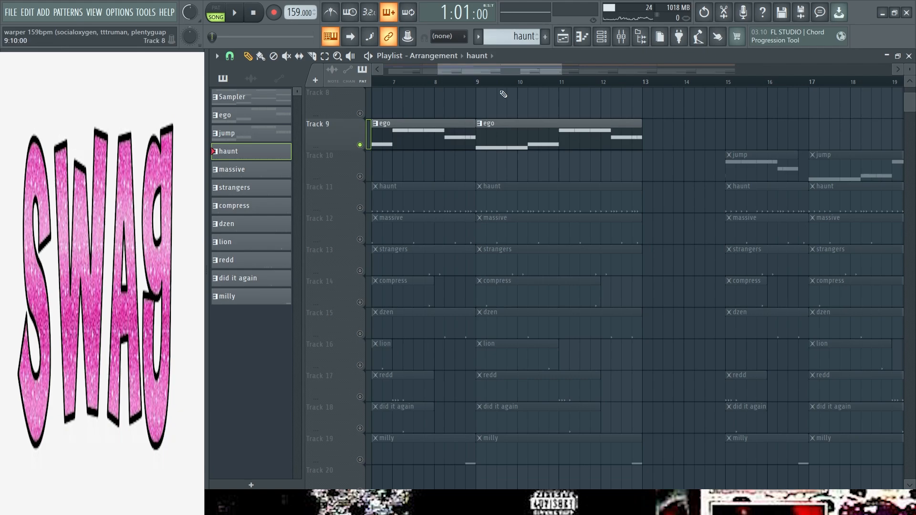
{"action": "key", "text": "space"}
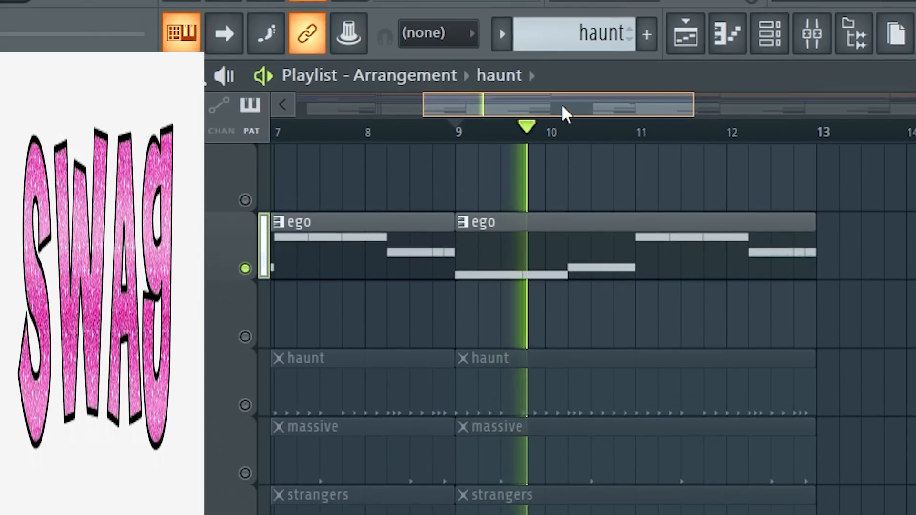
{"action": "scroll", "coordinate": [432, 178], "scroll_direction": "down", "scroll_amount": 2}
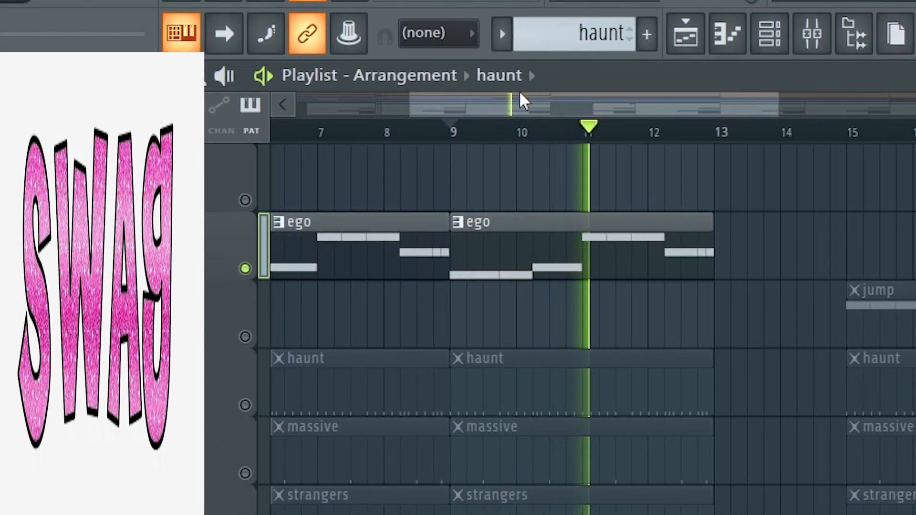
{"action": "left_click_drag", "start_coordinate": [511, 106], "coordinate": [476, 112]}
Step: Examine the ego pattern's notes in the piano roll, return to the playlist, and stop playback
{"action": "double_click", "coordinate": [597, 231]}
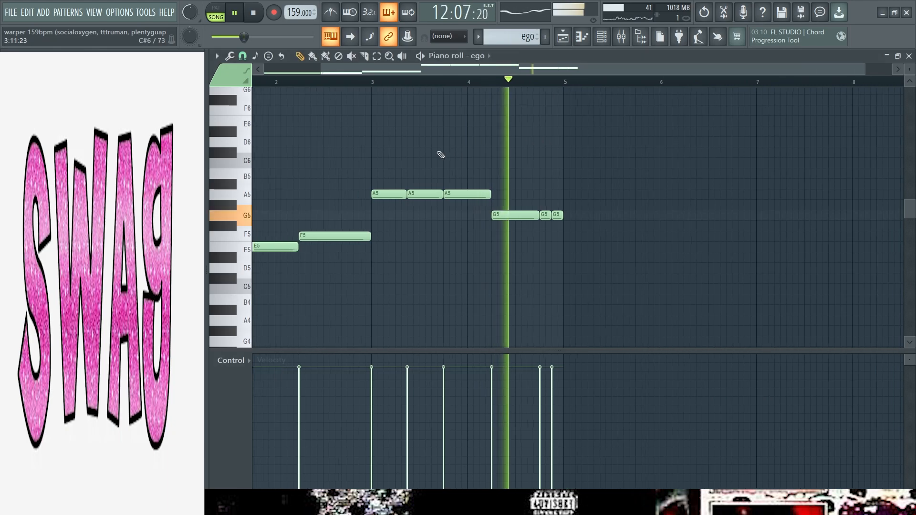
{"action": "key", "text": "F5"}
{"action": "key", "text": "space"}
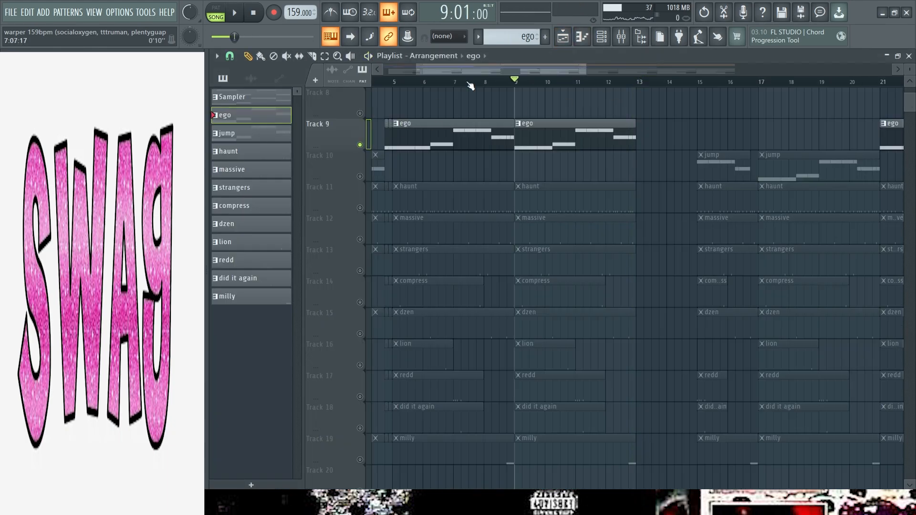
Step: Solo track 10, place a jump pattern clip at bar 9, and play the selected range from bar 9 to bar 13
{"action": "left_click_drag", "start_coordinate": [456, 70], "coordinate": [414, 76]}
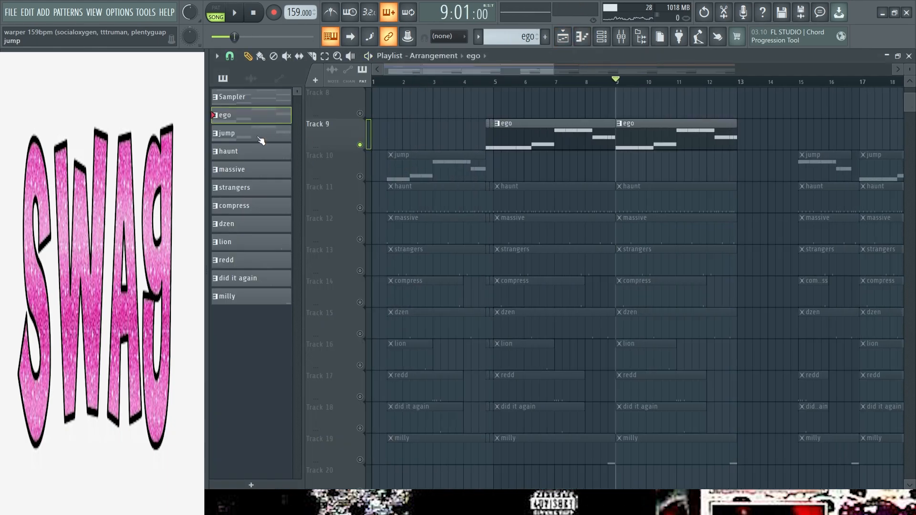
{"action": "left_click", "coordinate": [361, 176]}
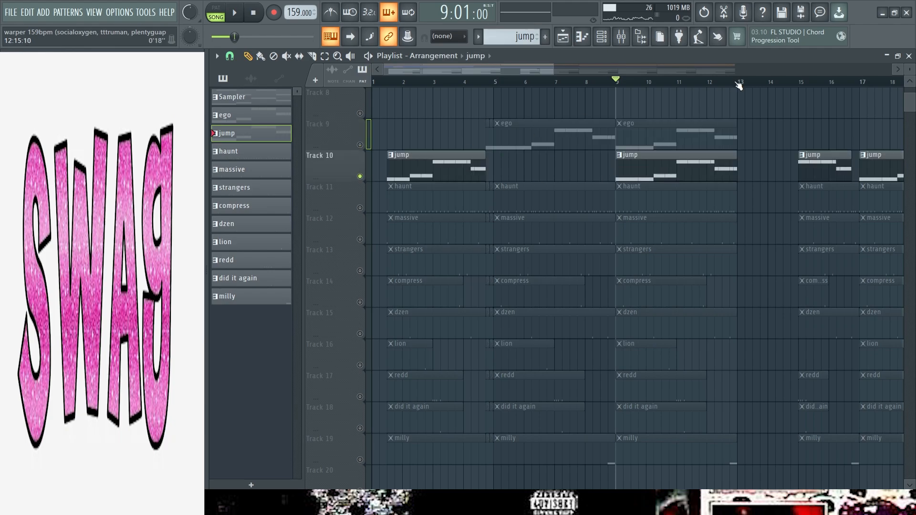
{"action": "key", "text": "space"}
{"action": "scroll", "coordinate": [752, 119], "scroll_direction": "down", "scroll_amount": 1}
{"action": "left_click", "coordinate": [652, 110], "text": "ctrl"}
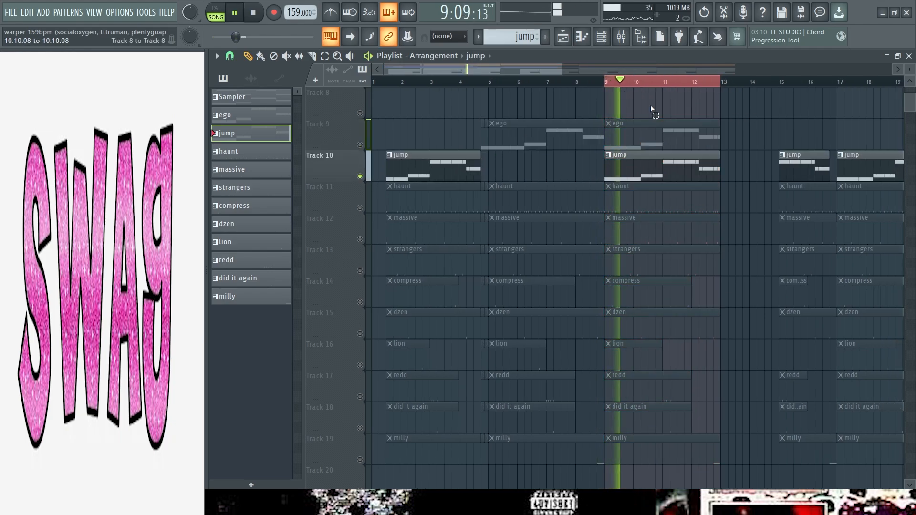
Step: Examine the jump pattern's notes in the piano roll, return to the playlist, and stop playback
{"action": "scroll", "coordinate": [744, 121], "scroll_direction": "up", "scroll_amount": 3}
{"action": "scroll", "coordinate": [585, 101], "scroll_direction": "down", "scroll_amount": 2}
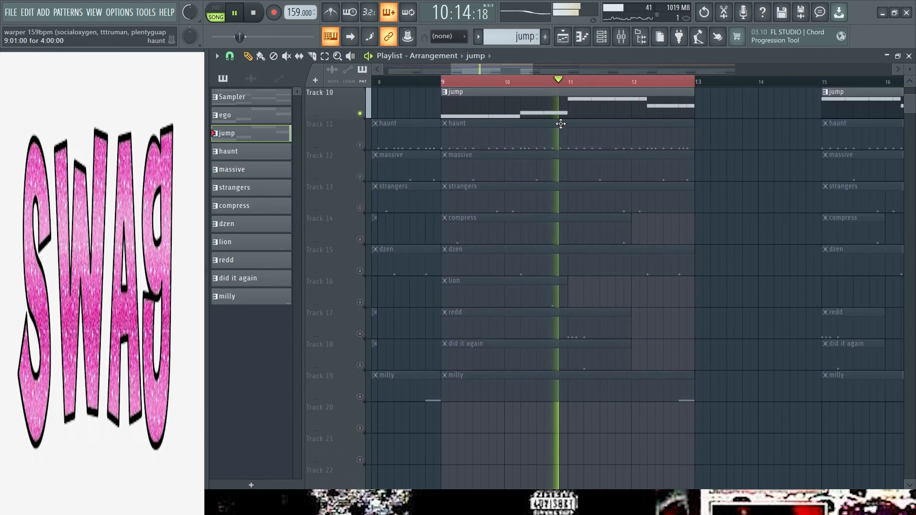
{"action": "double_click", "coordinate": [566, 113]}
{"action": "scroll", "coordinate": [496, 165], "scroll_direction": "left", "scroll_amount": 2}
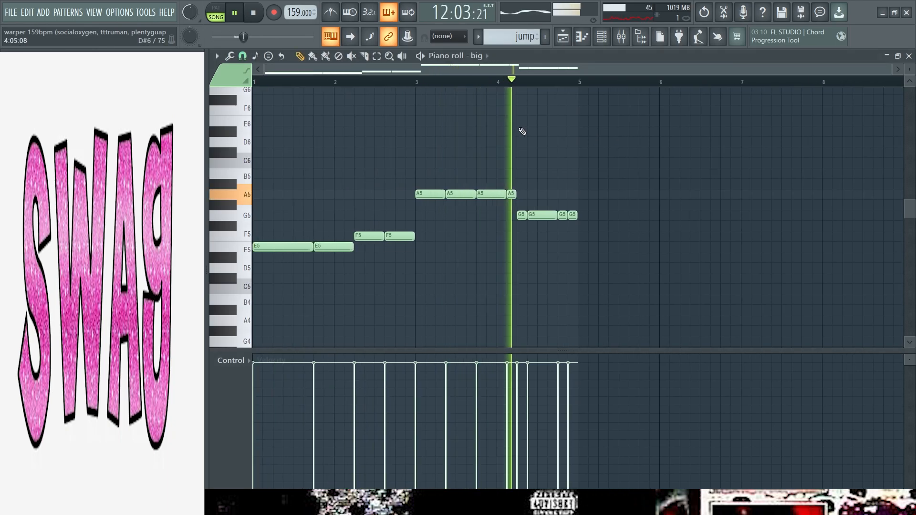
{"action": "left_click", "coordinate": [567, 38]}
{"action": "key", "text": "space"}
Step: Unmute track 9 with the ego pattern, track 11 with haunt, and track 12 with massive
{"action": "scroll", "coordinate": [382, 211], "scroll_direction": "up", "scroll_amount": 2}
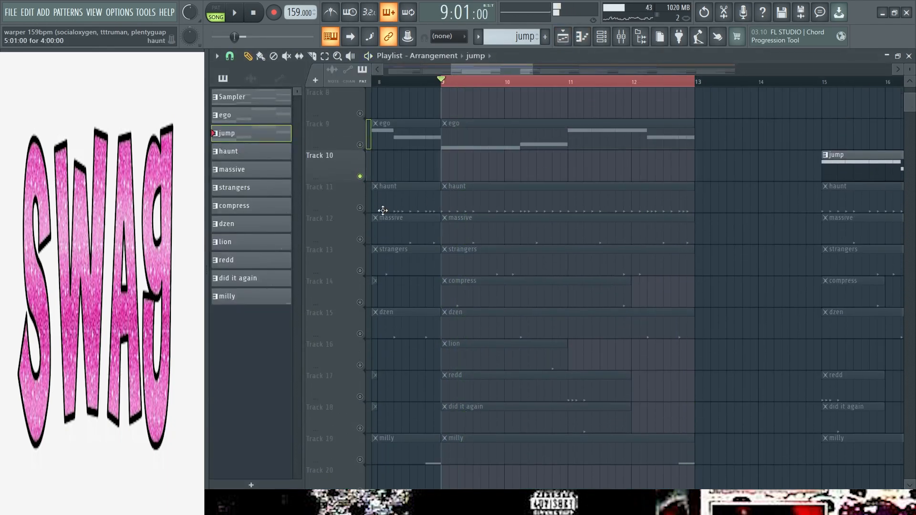
{"action": "left_click", "coordinate": [360, 145]}
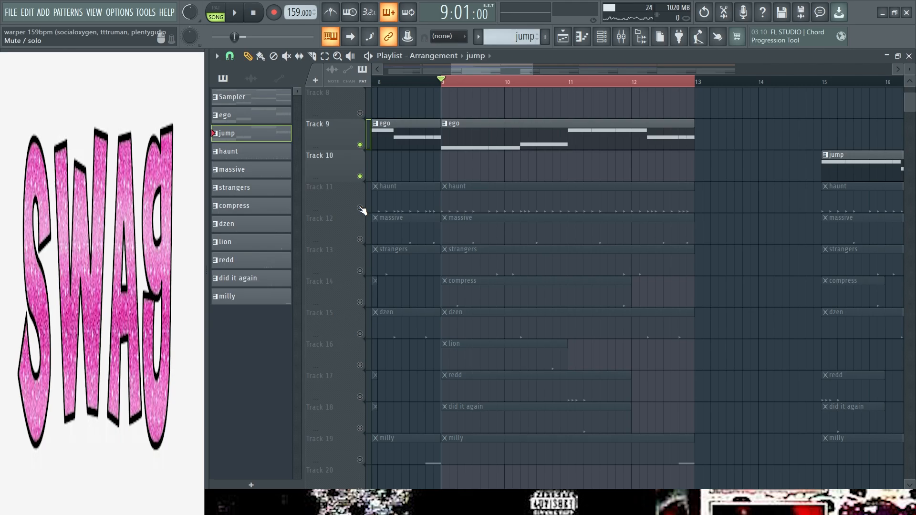
{"action": "left_click", "coordinate": [360, 209]}
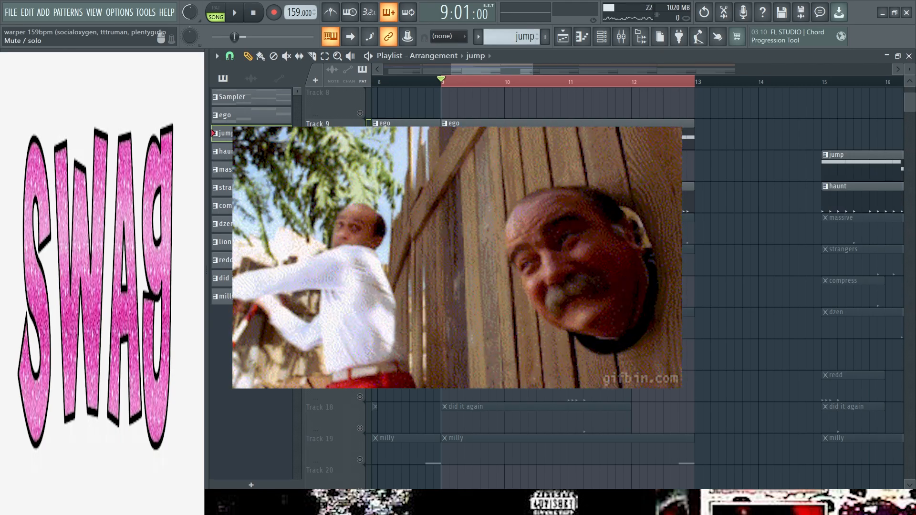
{"action": "left_click", "coordinate": [359, 239]}
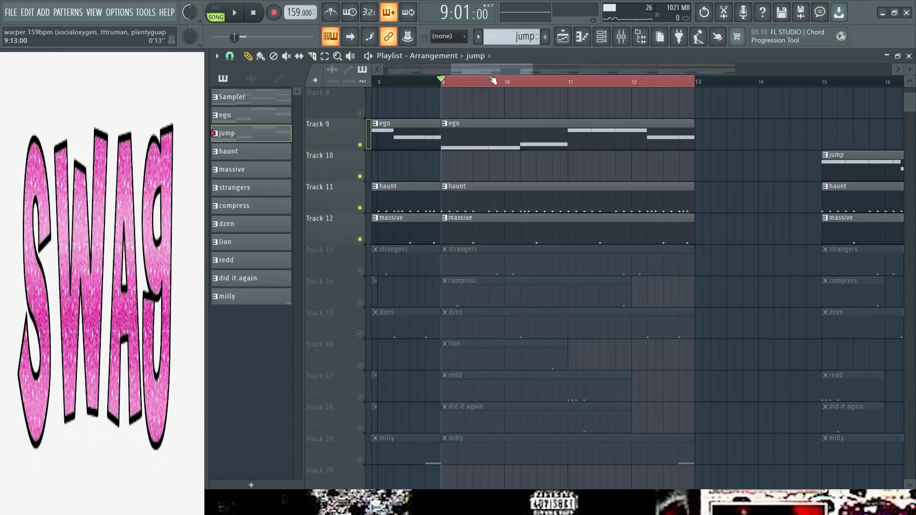
Step: Examine the haunt and massive patterns' notes in the piano roll during playback, returning to the playlist after each
{"action": "scroll", "coordinate": [466, 141], "scroll_direction": "down", "scroll_amount": 1}
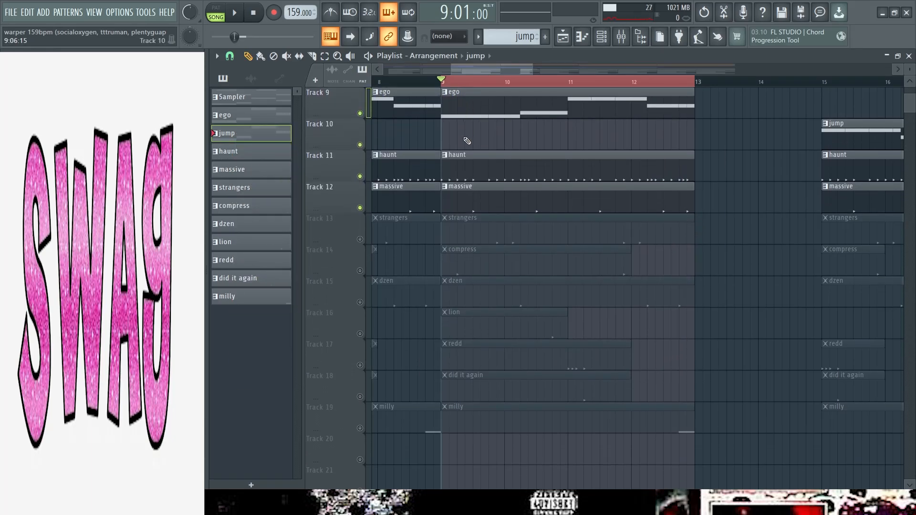
{"action": "double_click", "coordinate": [478, 164]}
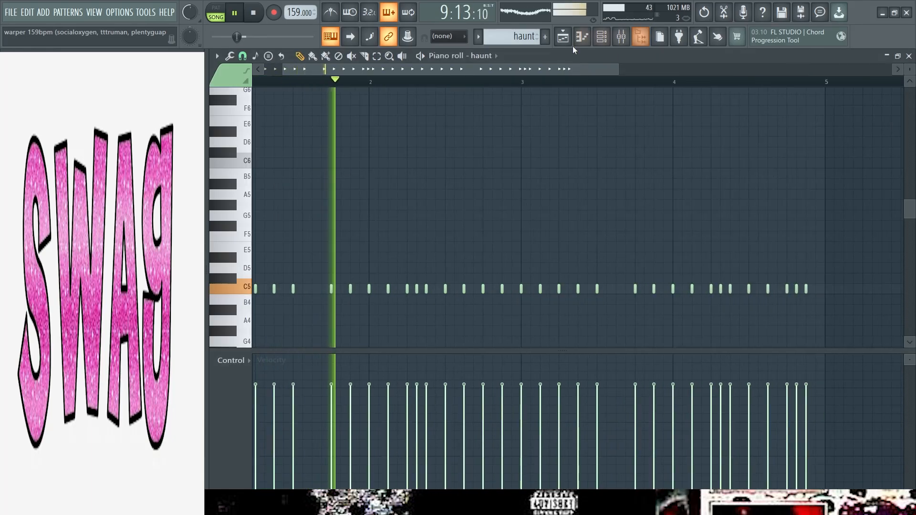
{"action": "left_click", "coordinate": [563, 37]}
{"action": "scroll", "coordinate": [565, 140], "scroll_direction": "down", "scroll_amount": 1}
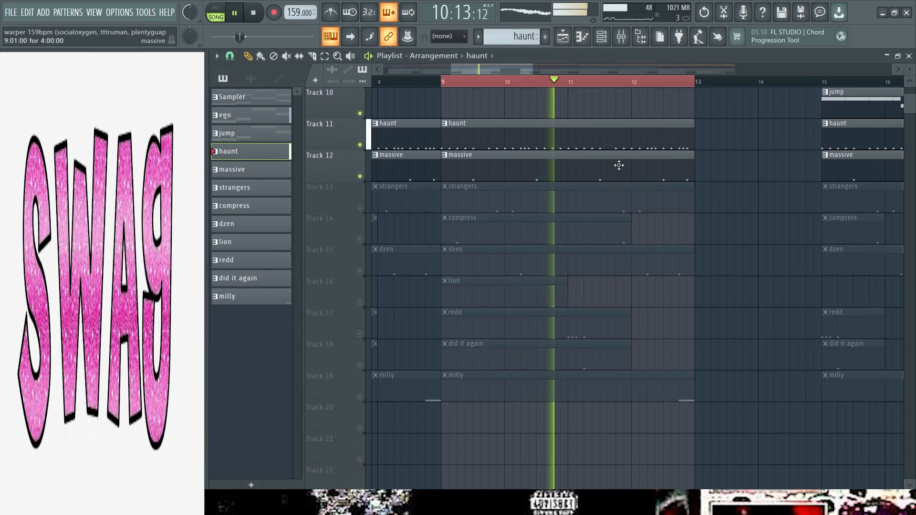
{"action": "double_click", "coordinate": [667, 170]}
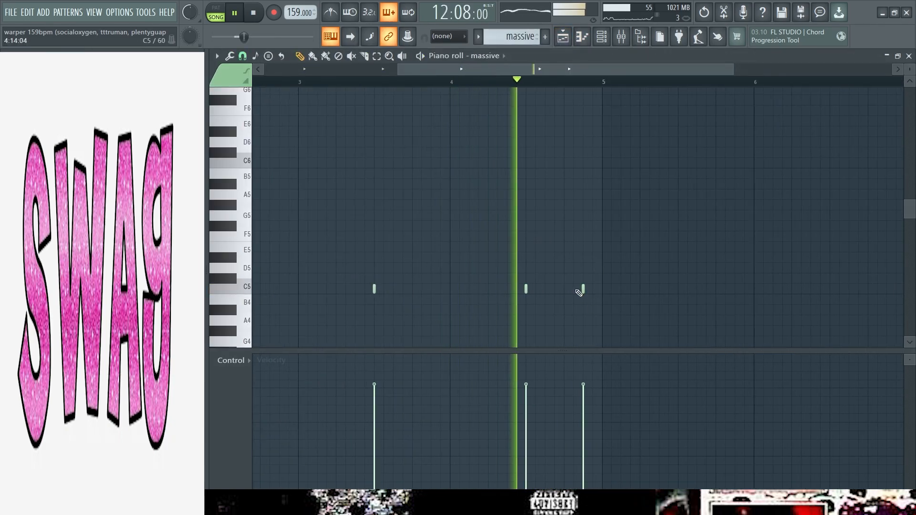
{"action": "left_click", "coordinate": [572, 42]}
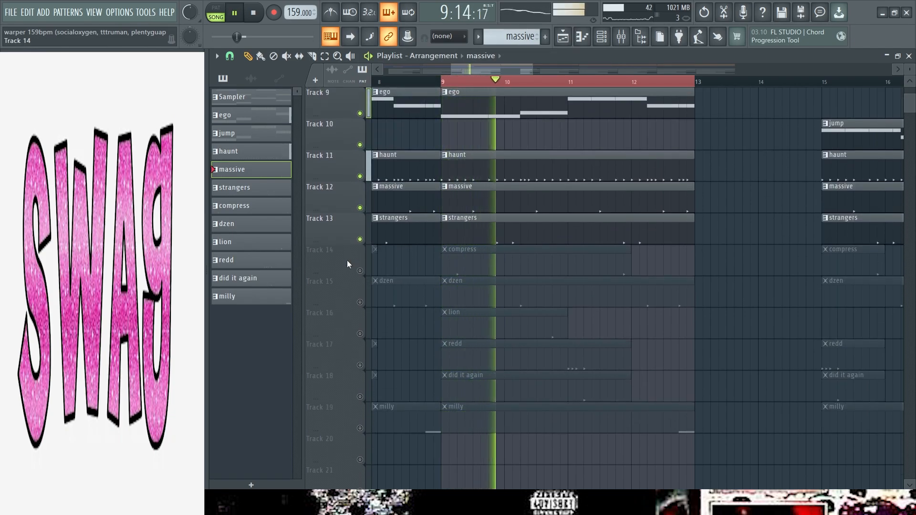
Step: Unmute track 14, examine the compress pattern's notes in the piano roll, and return to the playlist
{"action": "left_click", "coordinate": [360, 270]}
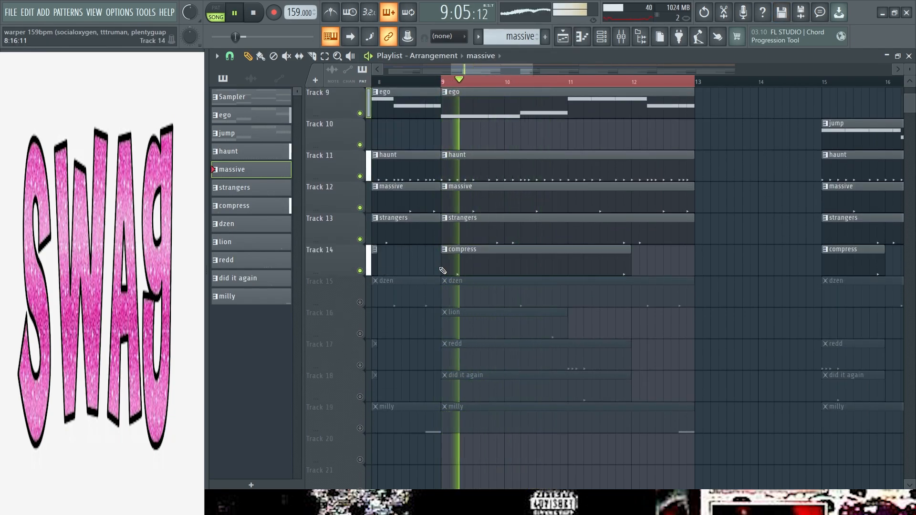
{"action": "scroll", "coordinate": [466, 262], "scroll_direction": "down", "scroll_amount": 1}
{"action": "double_click", "coordinate": [493, 228]}
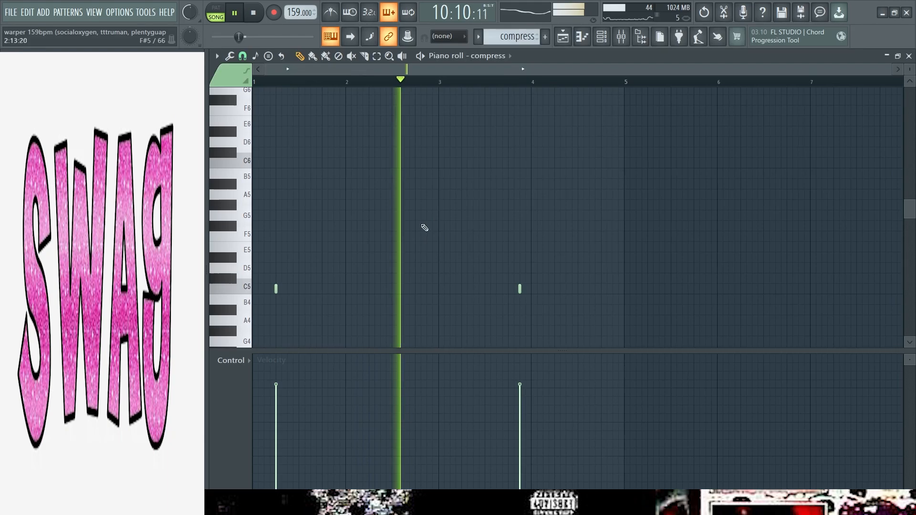
{"action": "left_click", "coordinate": [568, 40]}
{"action": "scroll", "coordinate": [398, 222], "scroll_direction": "down", "scroll_amount": 1}
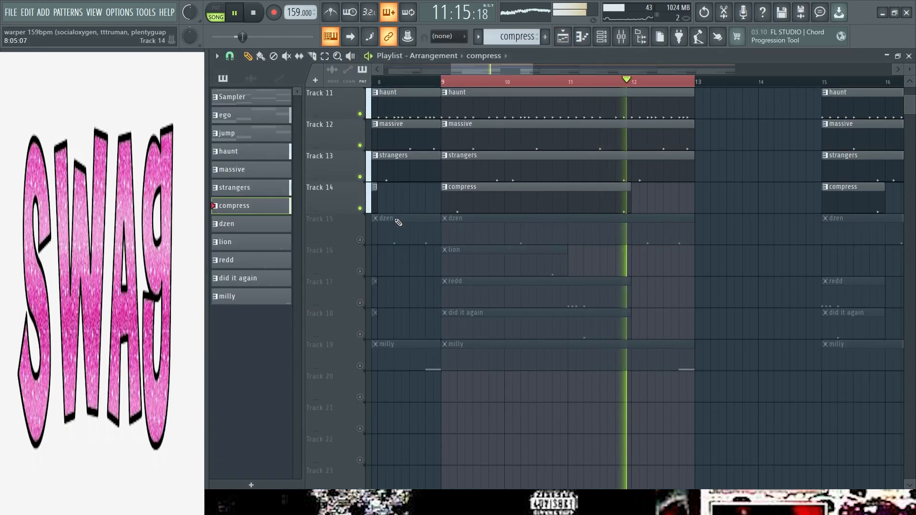
Step: Stop playback, unmute the dzen and lion patterns on tracks 15 and 16, and play the range from bar 9
{"action": "key", "text": "space"}
{"action": "left_click", "coordinate": [360, 239]}
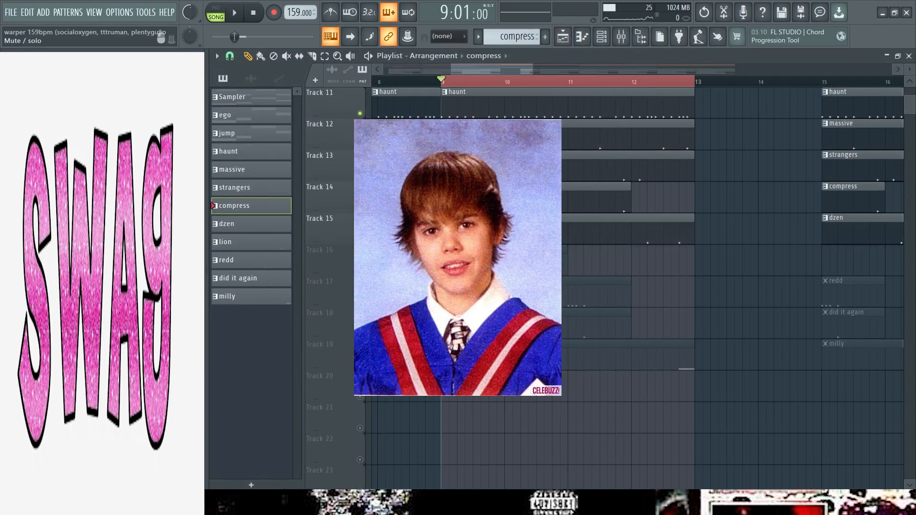
{"action": "scroll", "coordinate": [622, 274], "scroll_direction": "up", "scroll_amount": 2}
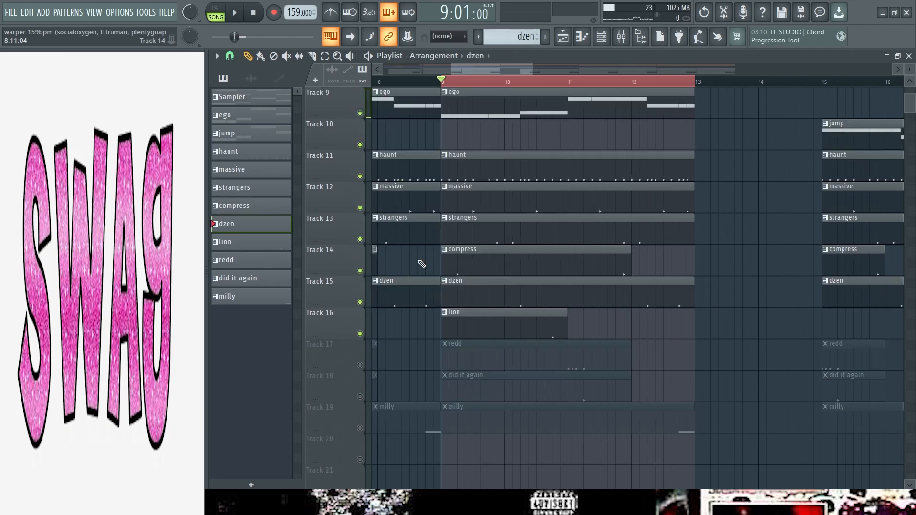
{"action": "scroll", "coordinate": [421, 264], "scroll_direction": "down", "scroll_amount": 3}
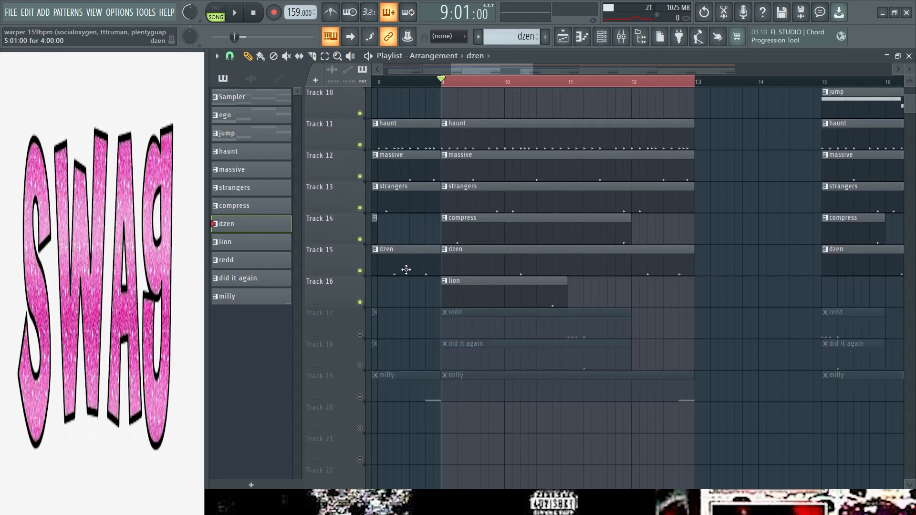
{"action": "scroll", "coordinate": [410, 270], "scroll_direction": "up", "scroll_amount": 2}
{"action": "key", "text": "space"}
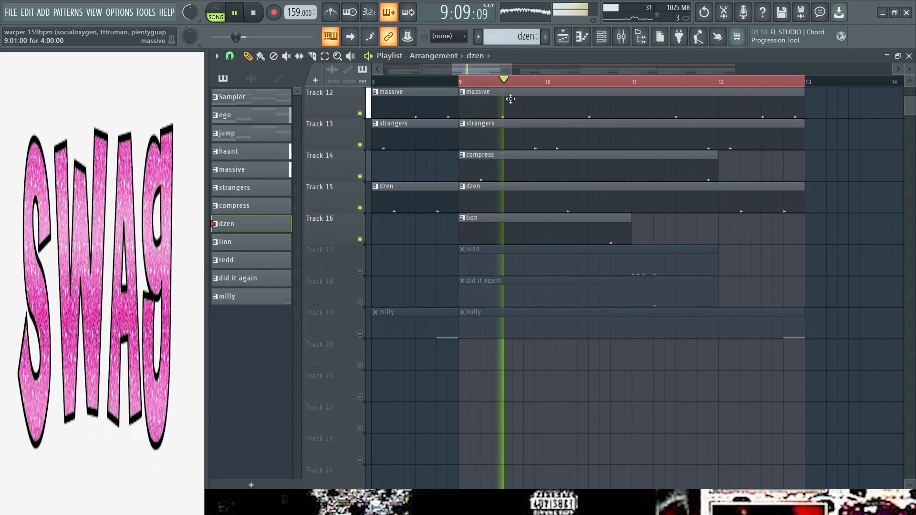
{"action": "scroll", "coordinate": [675, 231], "scroll_direction": "down", "scroll_amount": 1}
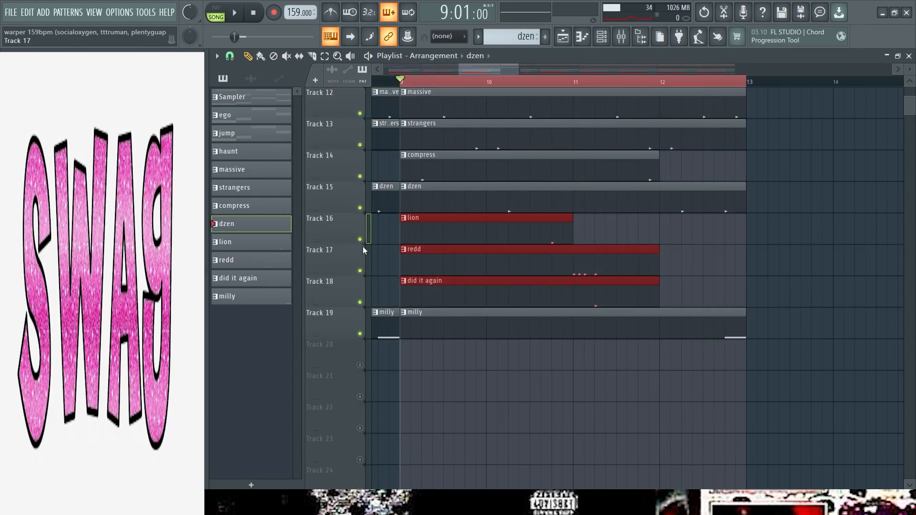
Step: Solo the grouped lion, redd, and did it again clips on tracks 16 to 18 and play them from bar 9
{"action": "right_click", "coordinate": [360, 240]}
{"action": "key", "text": "space"}
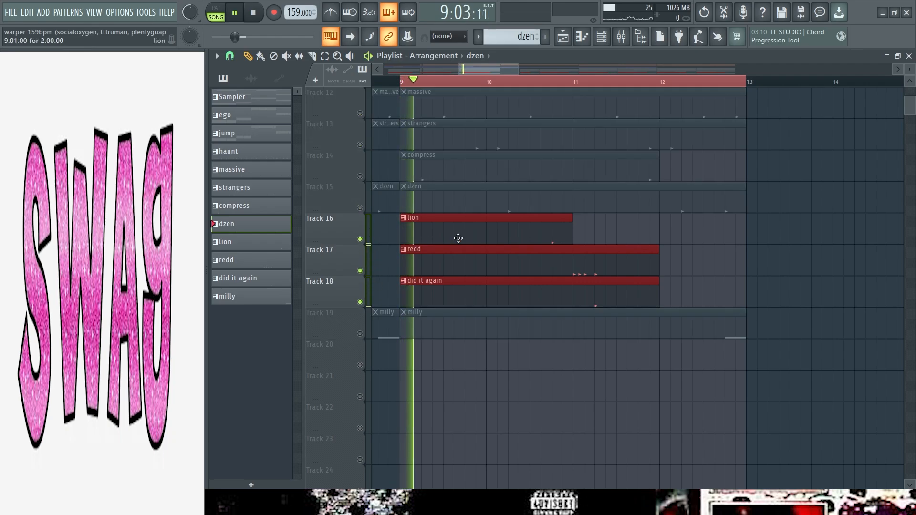
{"action": "scroll", "coordinate": [595, 232], "scroll_direction": "up", "scroll_amount": 2}
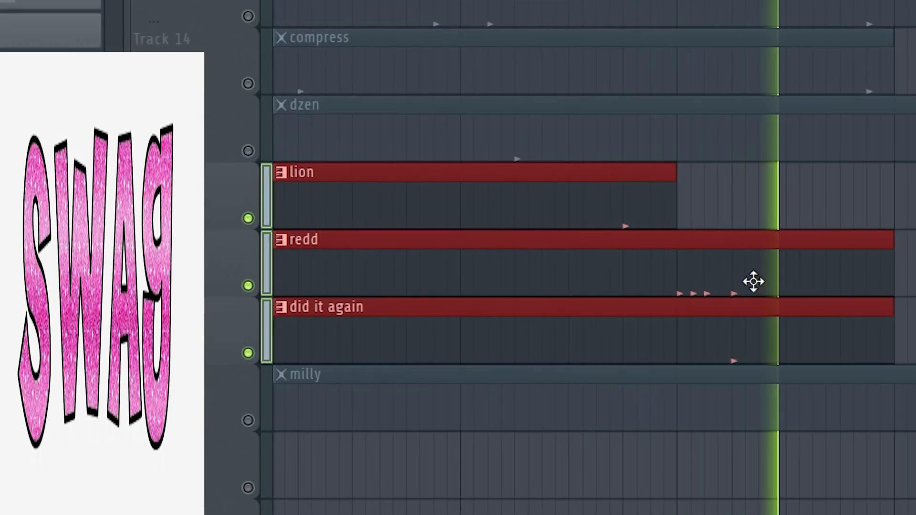
{"action": "left_click", "coordinate": [680, 1]}
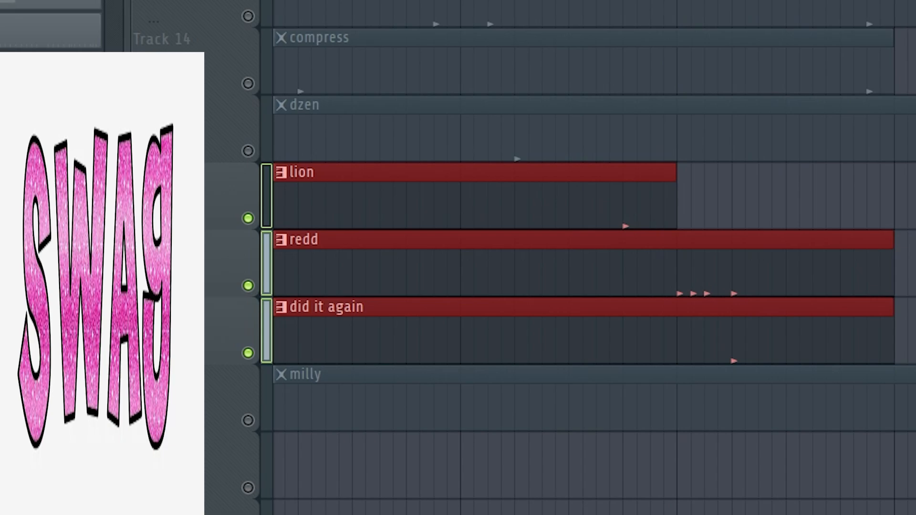
{"action": "scroll", "coordinate": [777, 323], "scroll_direction": "down", "scroll_amount": 2}
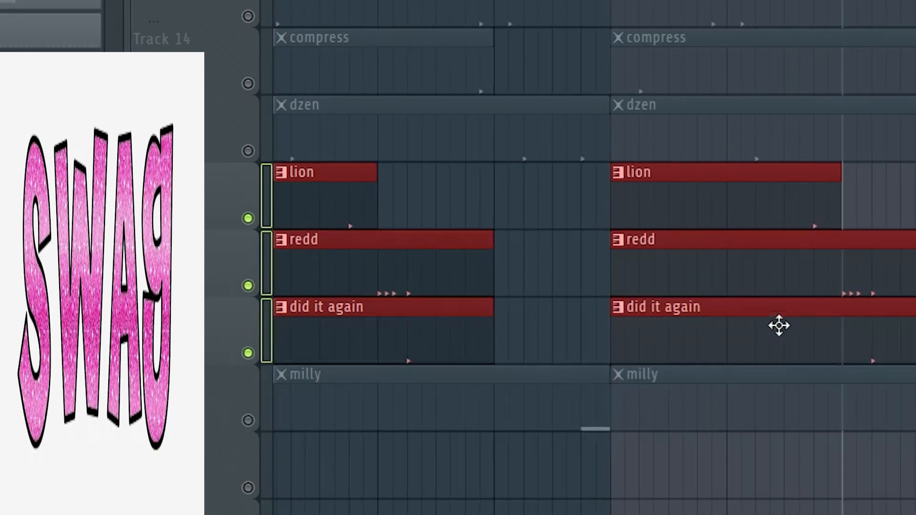
Step: Unmute the milly pattern on track 19, stop playback, and unmute the pattern tracks above the lion clip
{"action": "left_click", "coordinate": [249, 420]}
{"action": "key", "text": "space"}
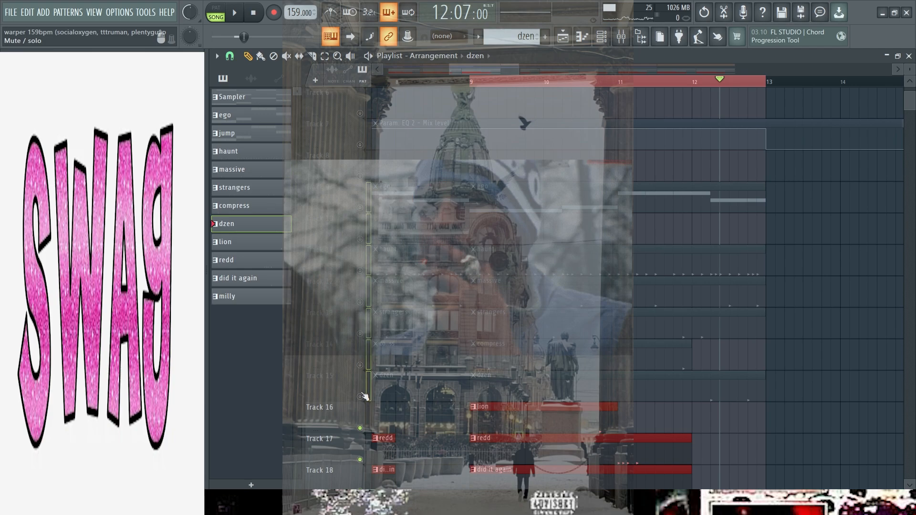
{"action": "left_click_drag", "start_coordinate": [361, 396], "coordinate": [360, 270]}
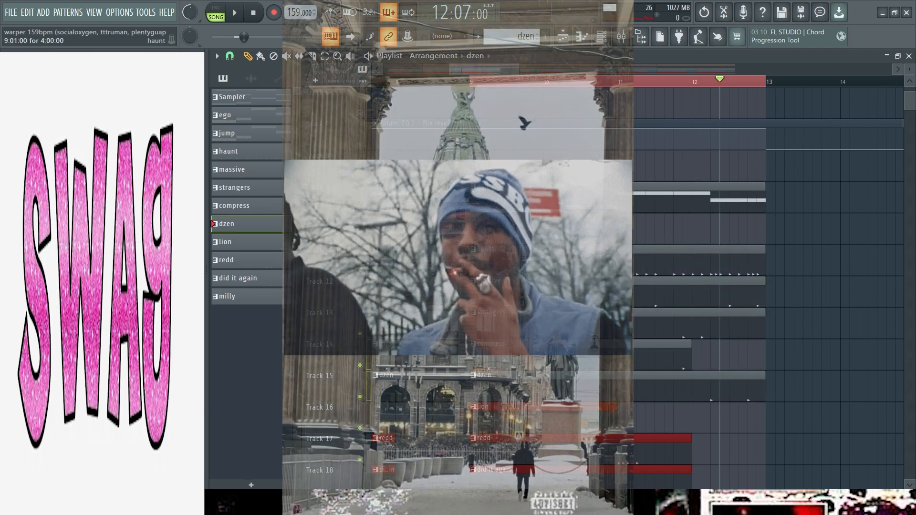
Step: Clear the playlist's time selection and solo the audio clips on track 1
{"action": "left_click", "coordinate": [545, 229], "text": "ctrl"}
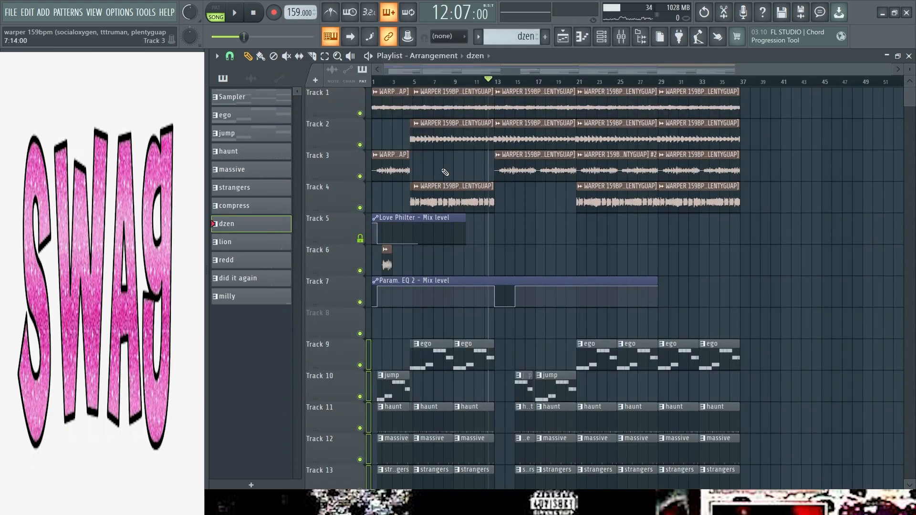
{"action": "scroll", "coordinate": [384, 137], "scroll_direction": "up", "scroll_amount": 5}
{"action": "right_click", "coordinate": [360, 113]}
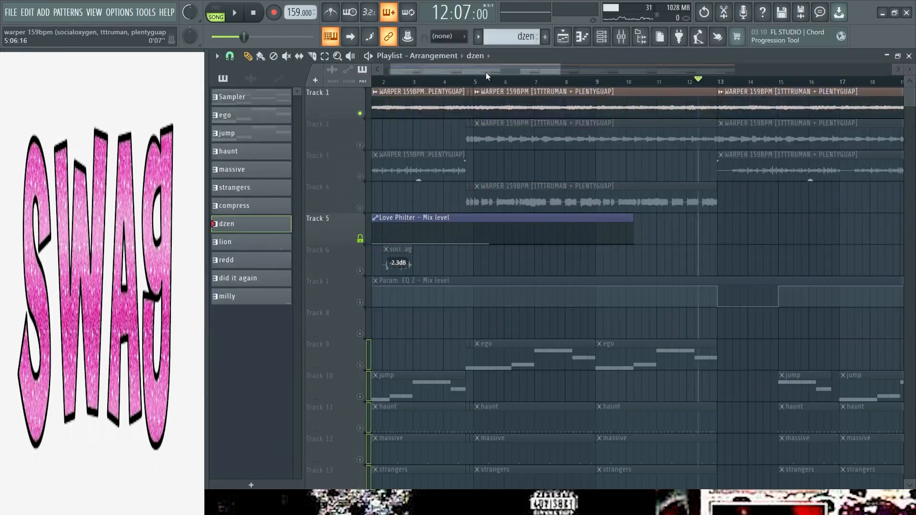
Step: Unmute playlist tracks 2, 3 and 4 so their audio clips join track 1
{"action": "left_click_drag", "start_coordinate": [485, 72], "coordinate": [429, 72]}
{"action": "left_click", "coordinate": [360, 176]}
{"action": "left_click", "coordinate": [360, 207]}
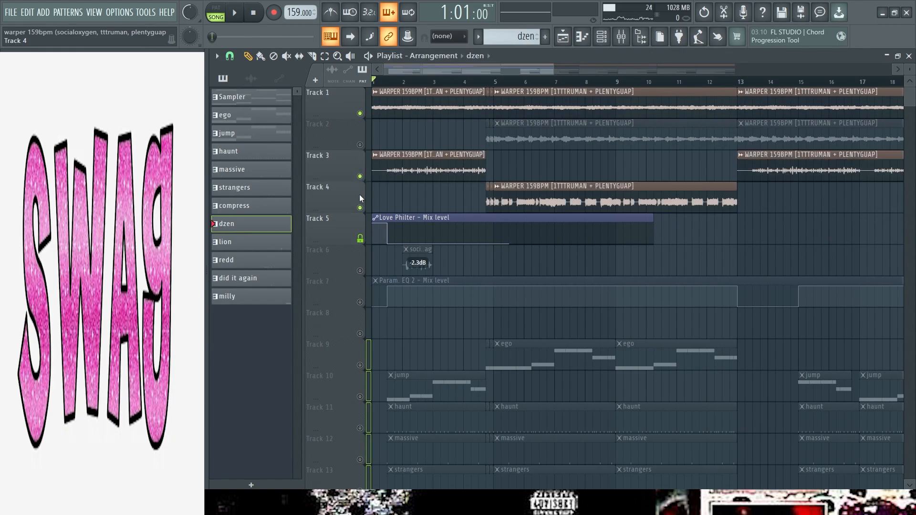
{"action": "left_click", "coordinate": [360, 145]}
Step: Check the sample settings of the first audio clip on track 3, close them and look over the audio clips
{"action": "scroll", "coordinate": [403, 142], "scroll_direction": "down", "scroll_amount": 1}
{"action": "double_click", "coordinate": [397, 155]}
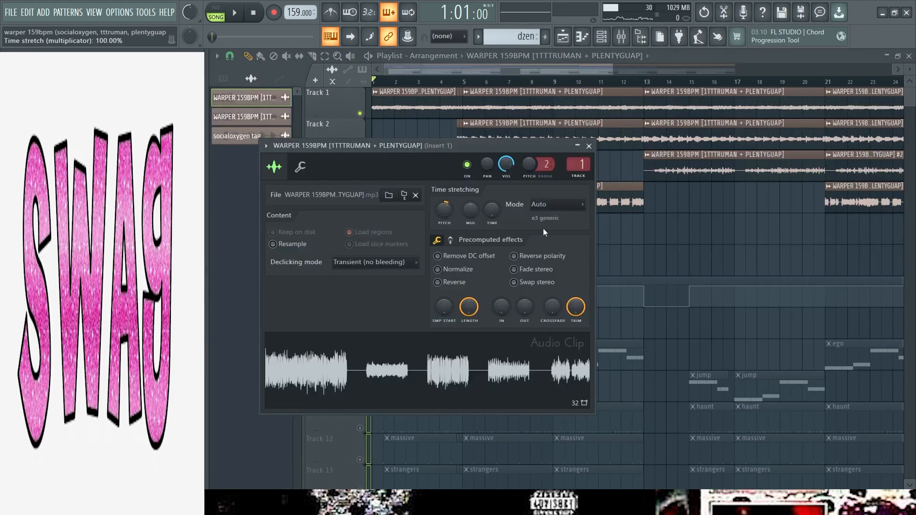
{"action": "left_click", "coordinate": [597, 150]}
{"action": "scroll", "coordinate": [423, 163], "scroll_direction": "down", "scroll_amount": 1}
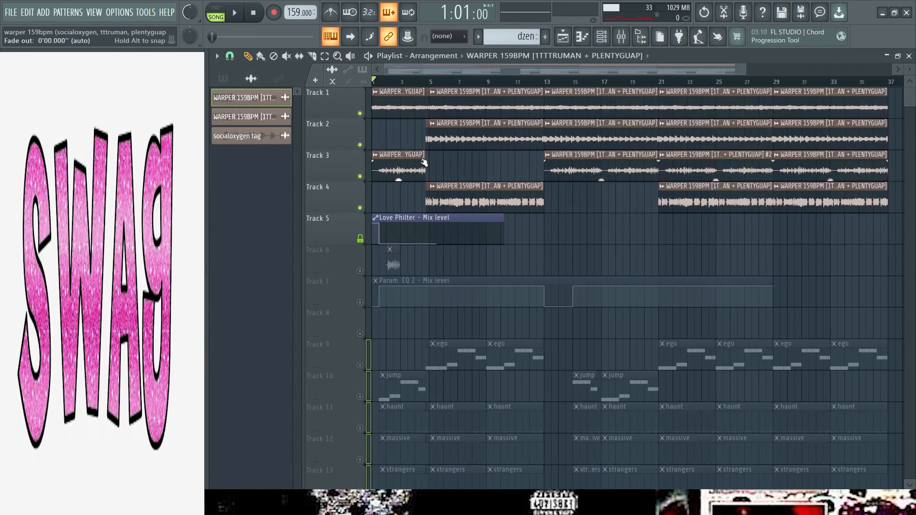
{"action": "scroll", "coordinate": [451, 168], "scroll_direction": "up", "scroll_amount": 1}
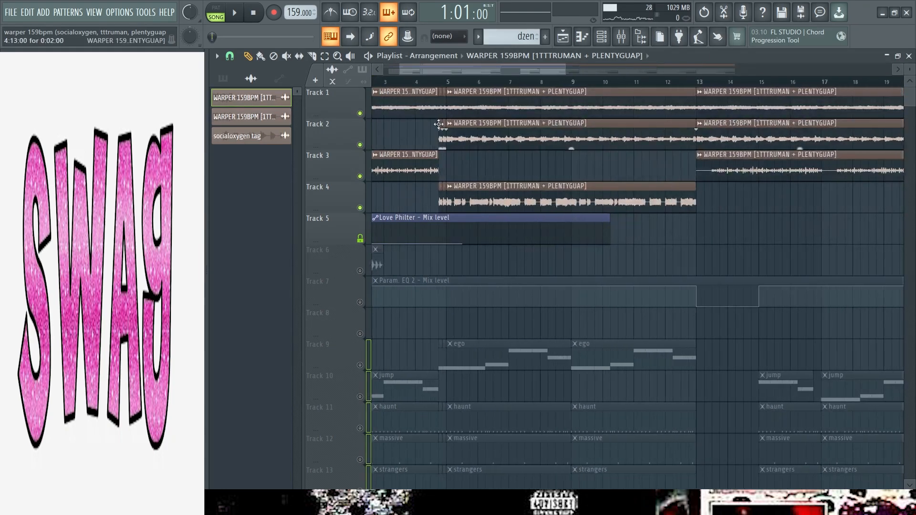
{"action": "left_click_drag", "start_coordinate": [433, 70], "coordinate": [329, 77]}
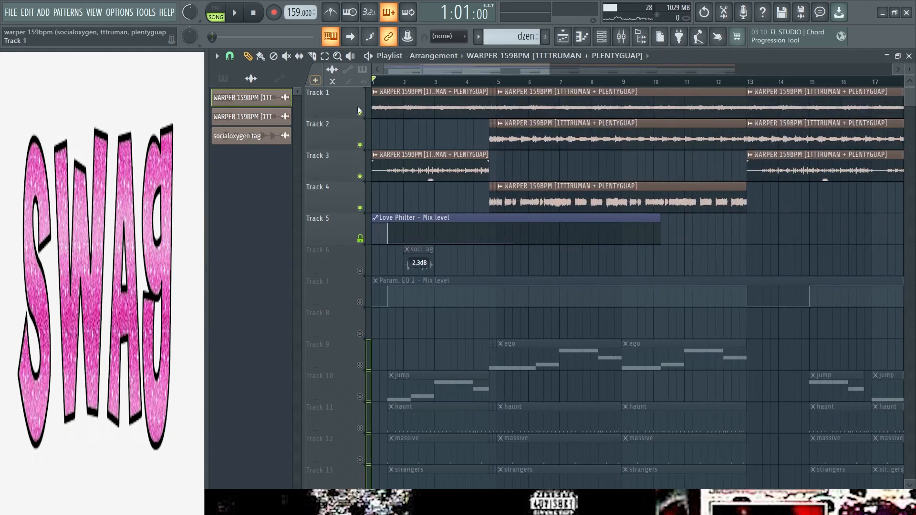
Step: Unmute all the playlist tracks and play the opening of the full arrangement
{"action": "right_click", "coordinate": [364, 265]}
{"action": "right_click", "coordinate": [364, 265]}
{"action": "key", "text": "space"}
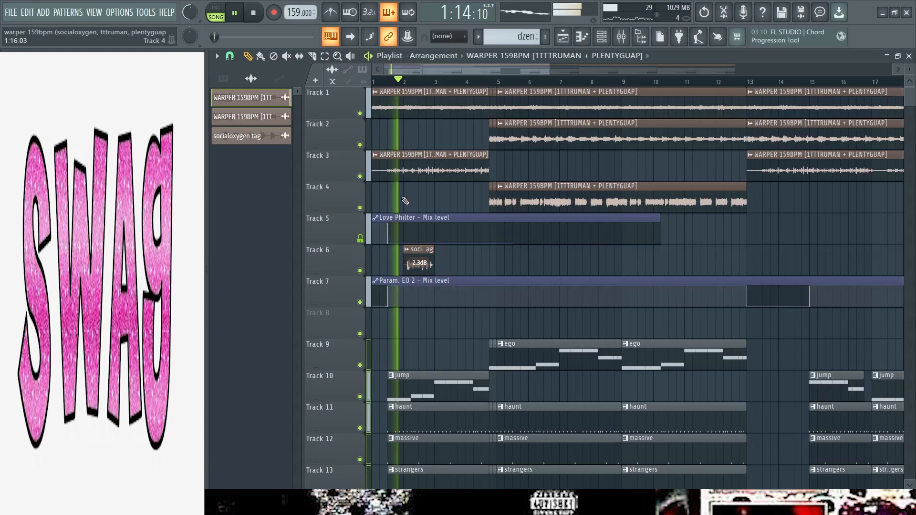
{"action": "scroll", "coordinate": [410, 199], "scroll_direction": "down", "scroll_amount": 2}
{"action": "scroll", "coordinate": [439, 195], "scroll_direction": "up", "scroll_amount": 2}
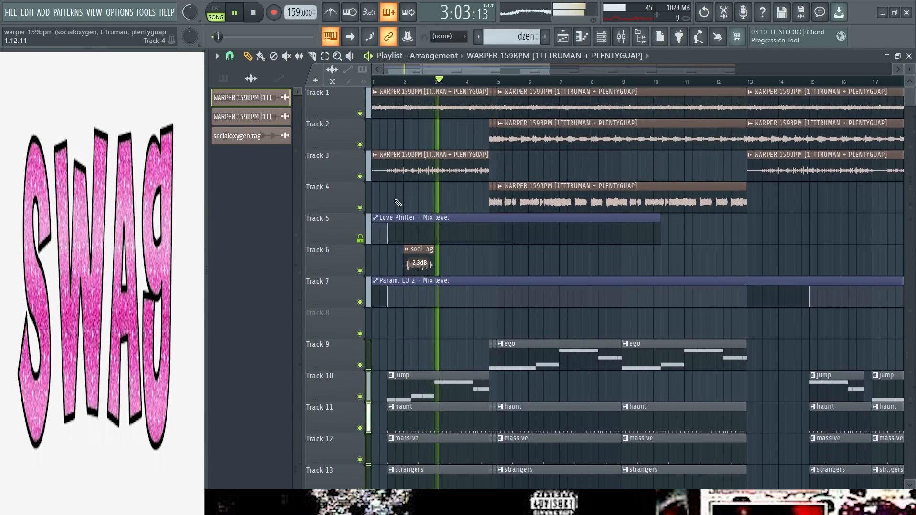
{"action": "key", "text": "space"}
Step: Look over the pattern tracks across the arrangement and play the section from bar 21
{"action": "scroll", "coordinate": [565, 207], "scroll_direction": "down", "scroll_amount": 3}
{"action": "scroll", "coordinate": [572, 209], "scroll_direction": "down", "scroll_amount": 3}
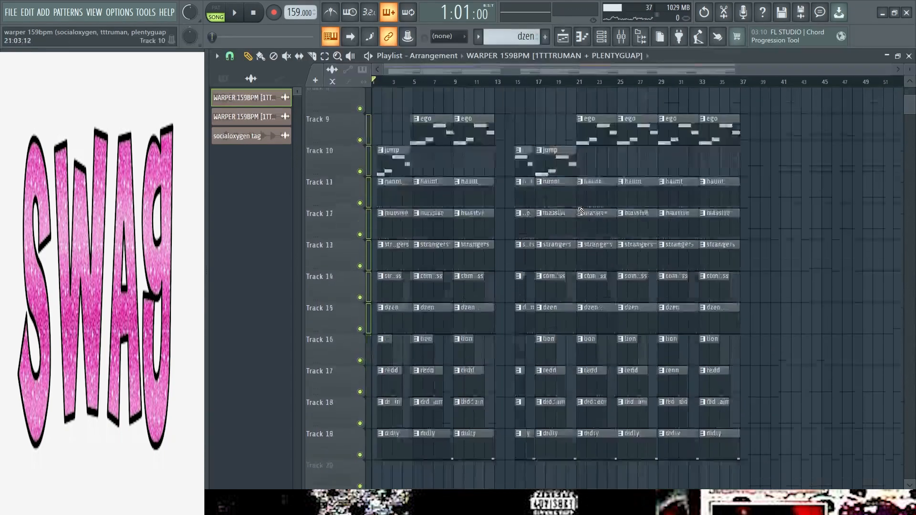
{"action": "scroll", "coordinate": [577, 210], "scroll_direction": "up", "scroll_amount": 3}
{"action": "scroll", "coordinate": [534, 188], "scroll_direction": "up", "scroll_amount": 4}
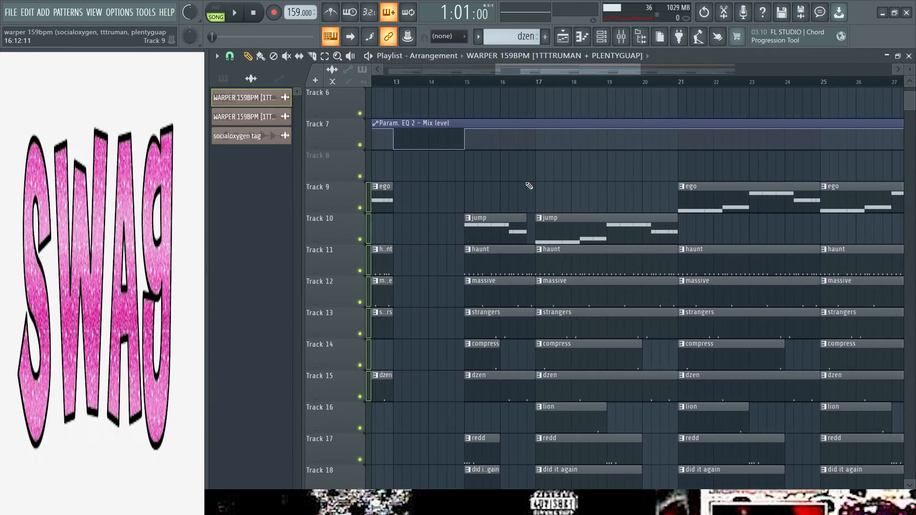
{"action": "scroll", "coordinate": [530, 187], "scroll_direction": "down", "scroll_amount": 4}
{"action": "scroll", "coordinate": [675, 182], "scroll_direction": "up", "scroll_amount": 5}
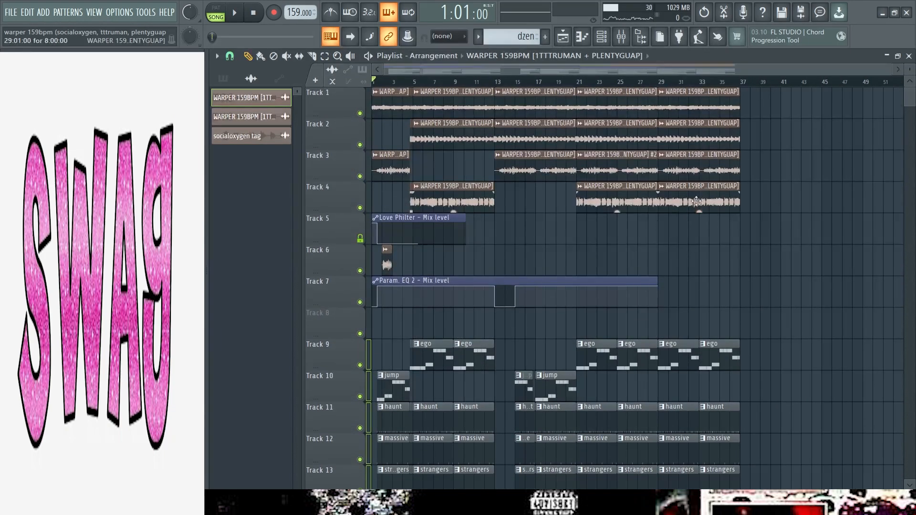
{"action": "key", "text": "space"}
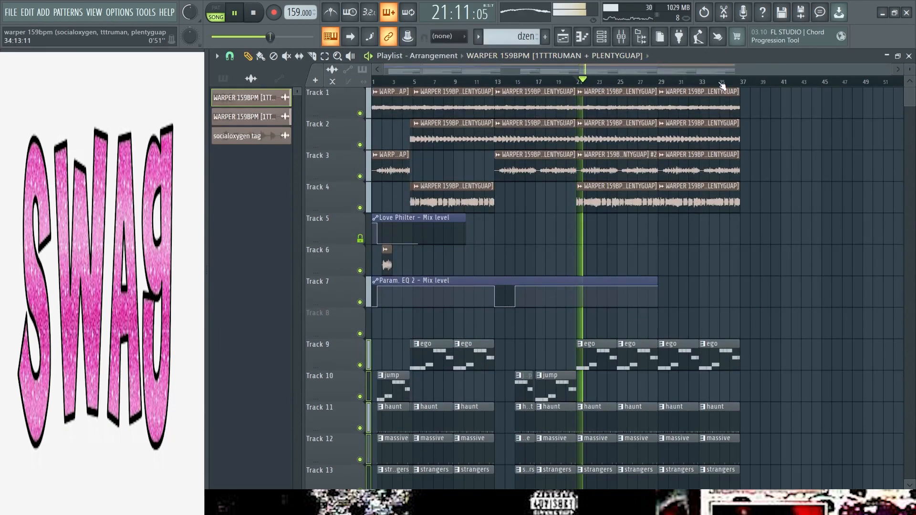
{"action": "key", "text": "space"}
Step: Return the playhead to bar 1 and play the opening bars of the arrangement
{"action": "scroll", "coordinate": [787, 214], "scroll_direction": "down", "scroll_amount": 1}
{"action": "scroll", "coordinate": [762, 209], "scroll_direction": "up", "scroll_amount": 1}
{"action": "left_click", "coordinate": [373, 81]}
{"action": "key", "text": "space"}
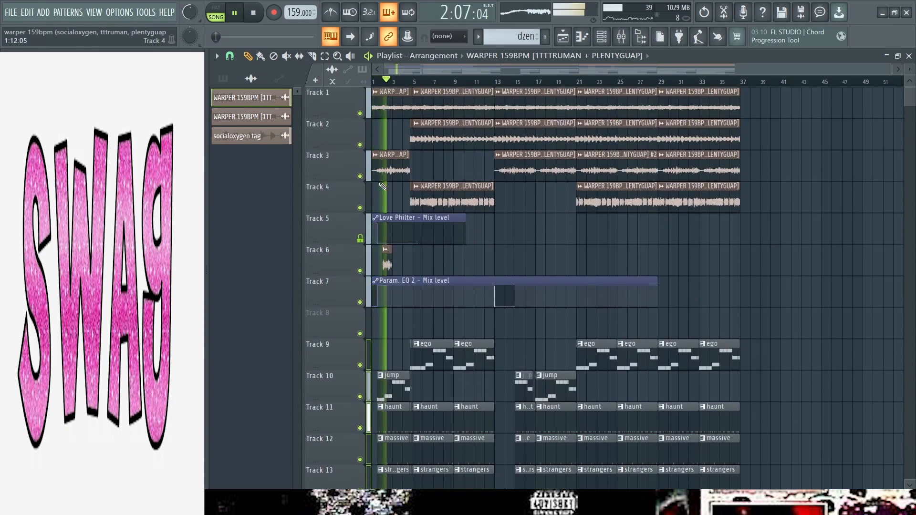
{"action": "key", "text": "space"}
Step: Play the arrangement from the start, check the track levels in the mixer and return to the playlist
{"action": "scroll", "coordinate": [803, 190], "scroll_direction": "down", "scroll_amount": 2}
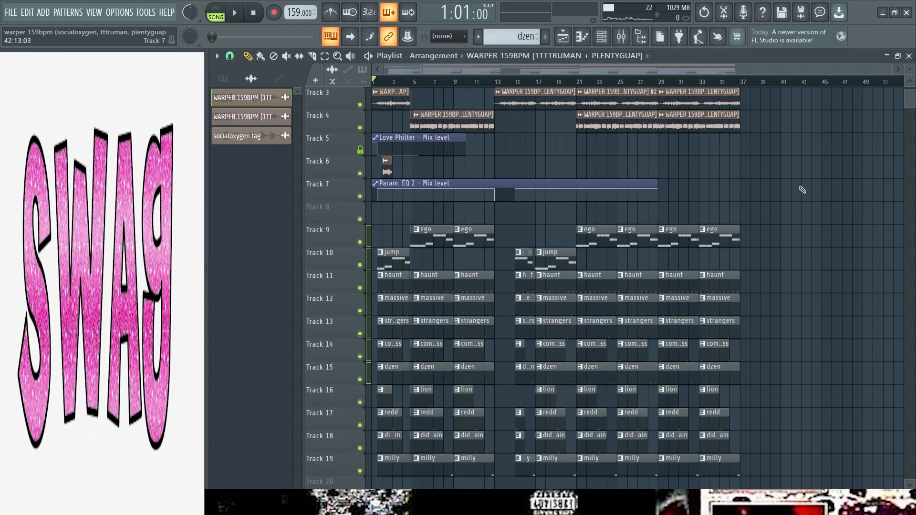
{"action": "scroll", "coordinate": [803, 190], "scroll_direction": "up", "scroll_amount": 2}
{"action": "scroll", "coordinate": [802, 190], "scroll_direction": "down", "scroll_amount": 2}
{"action": "left_click", "coordinate": [621, 36]}
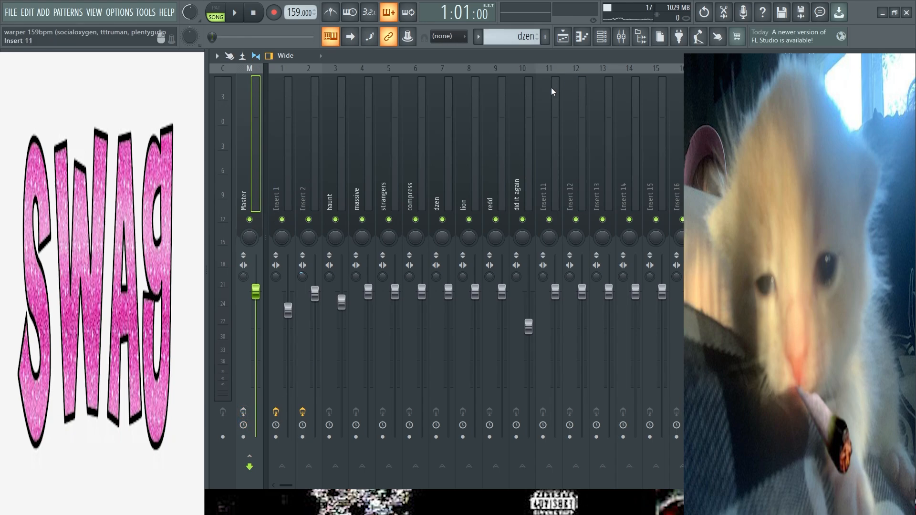
{"action": "key", "text": "space"}
{"action": "key", "text": "F5"}
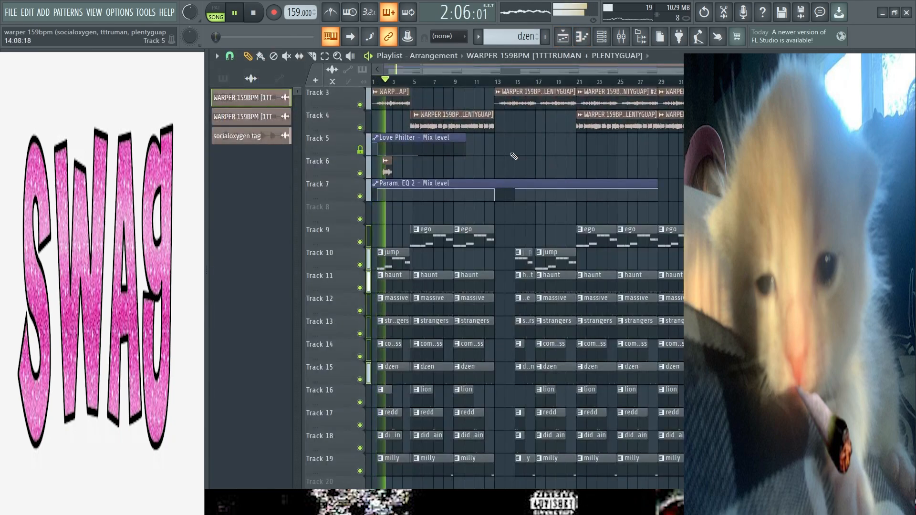
{"action": "key", "text": "F9"}
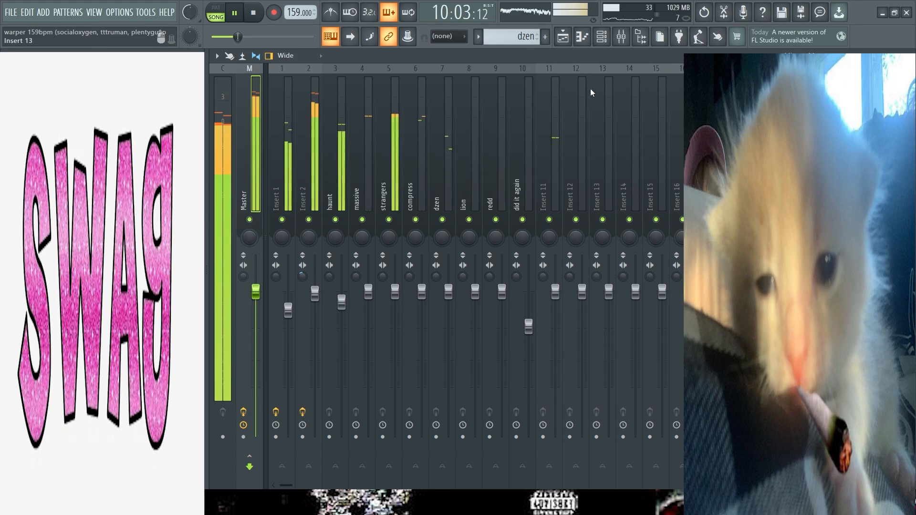
{"action": "key", "text": "space"}
{"action": "key", "text": "F5"}
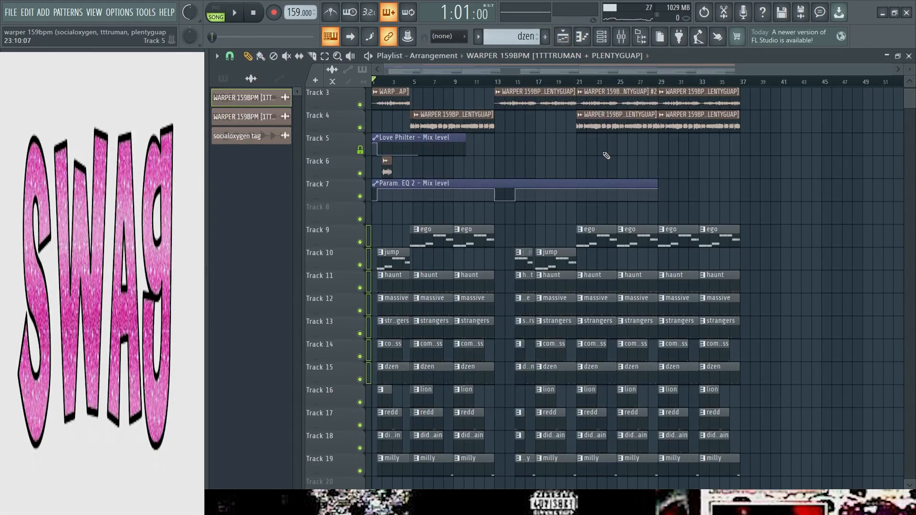
{"action": "scroll", "coordinate": [606, 155], "scroll_direction": "down", "scroll_amount": 3}
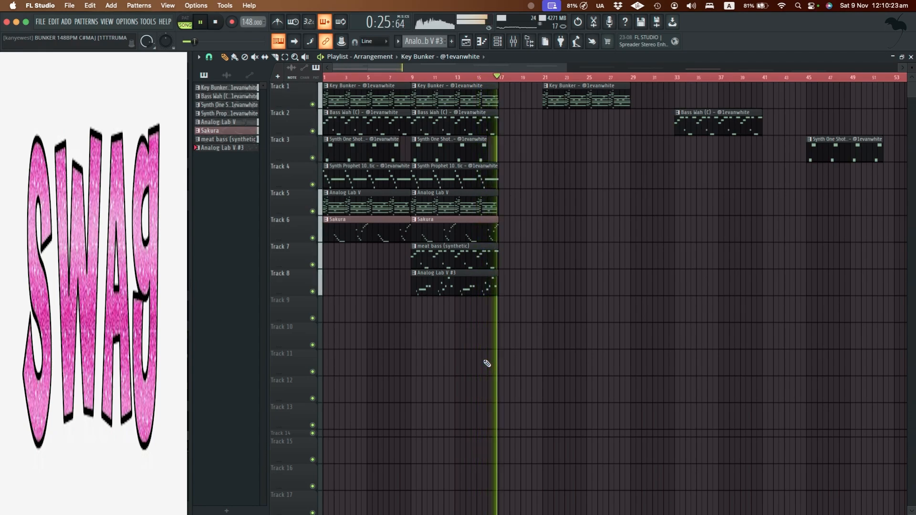
Step: Stop playback of the 148 BPM project and solo track 1 with the Key Bunker pattern
{"action": "key", "text": "space"}
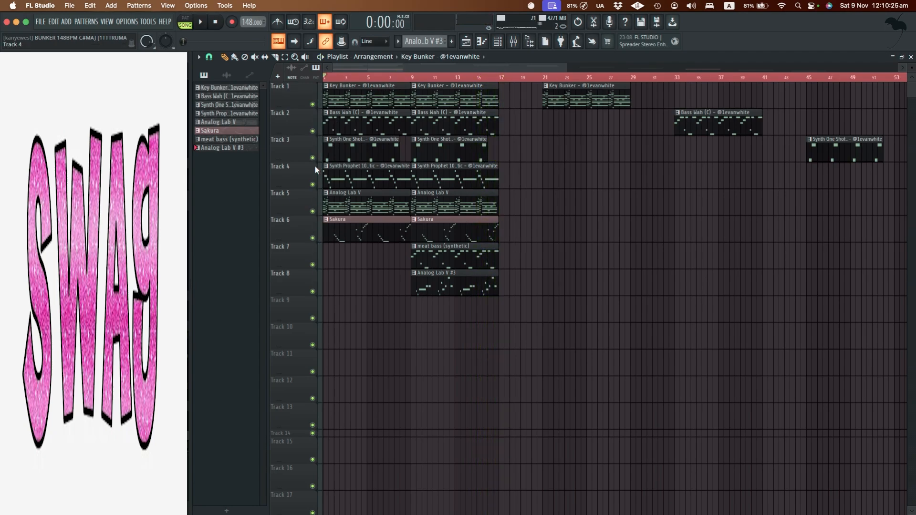
{"action": "scroll", "coordinate": [315, 168], "scroll_direction": "up", "scroll_amount": 5}
{"action": "right_click", "coordinate": [313, 105]}
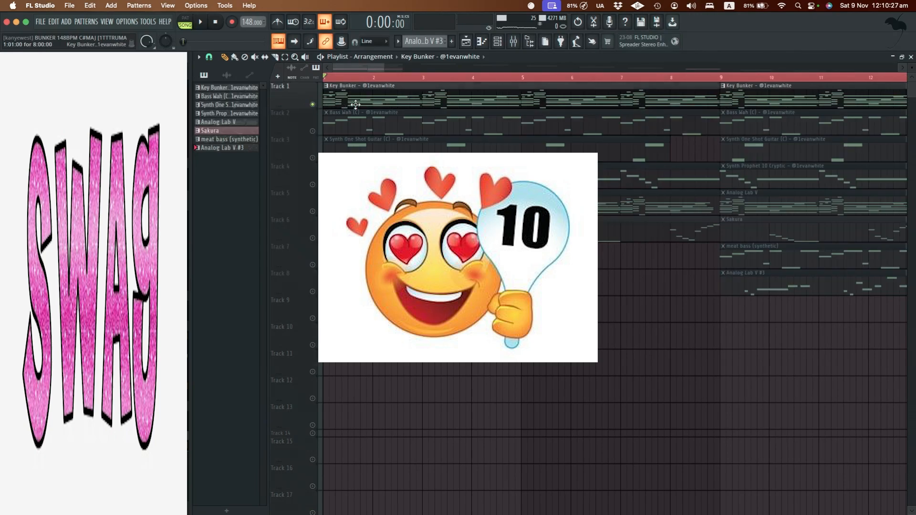
Step: Open the first Key Bunker clip in the piano roll and examine its notes during playback
{"action": "double_click", "coordinate": [351, 101]}
{"action": "key", "text": "space"}
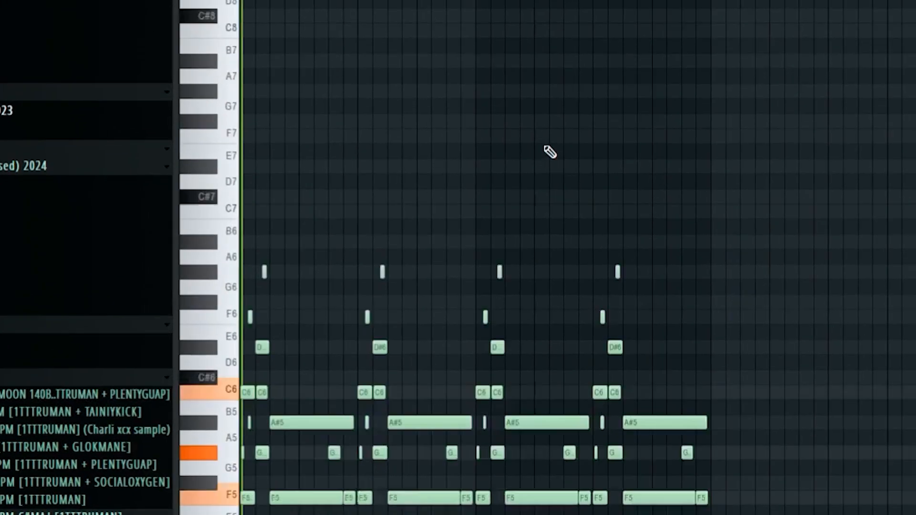
{"action": "scroll", "coordinate": [544, 152], "scroll_direction": "down", "scroll_amount": 5}
{"action": "scroll", "coordinate": [317, 329], "scroll_direction": "down", "scroll_amount": 5}
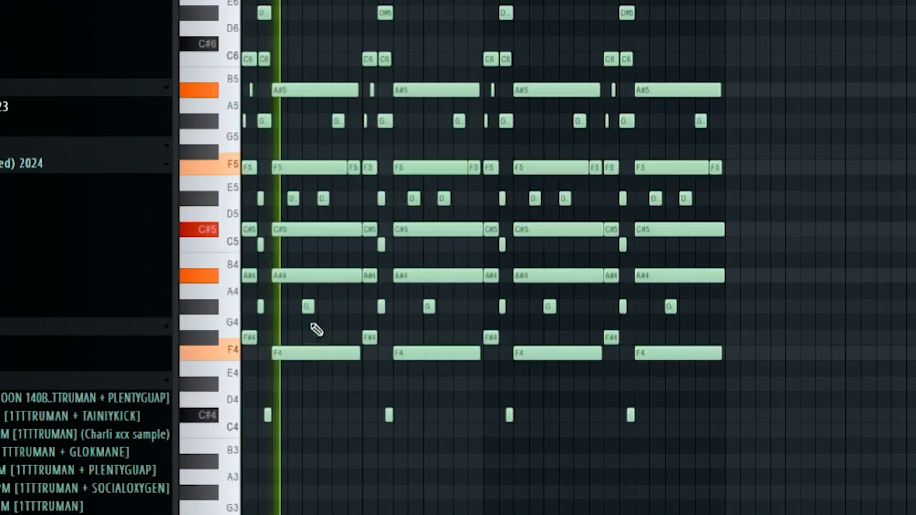
{"action": "scroll", "coordinate": [230, 347], "scroll_direction": "up", "scroll_amount": 4}
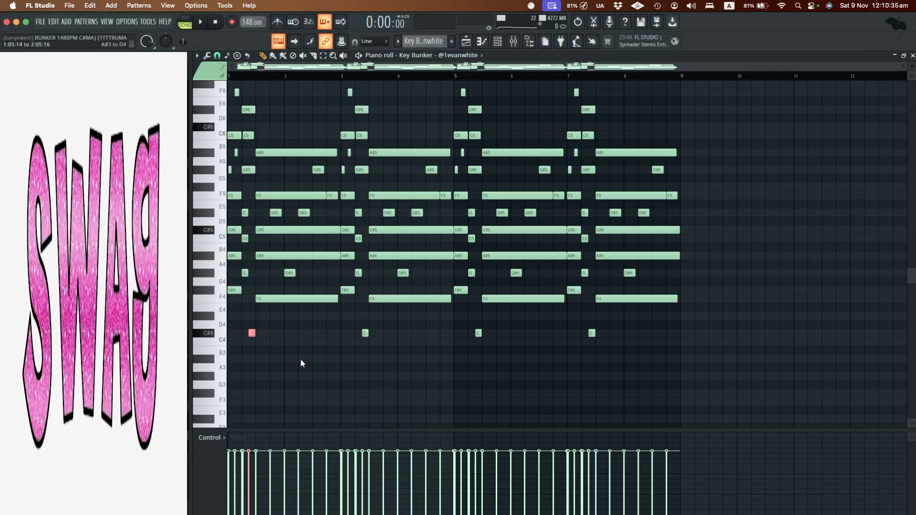
Step: Try transposing the selected C#4 note in the first bars of Key Bunker and play the pattern
{"action": "key", "text": "ctrl+Up"}
{"action": "key", "text": "space"}
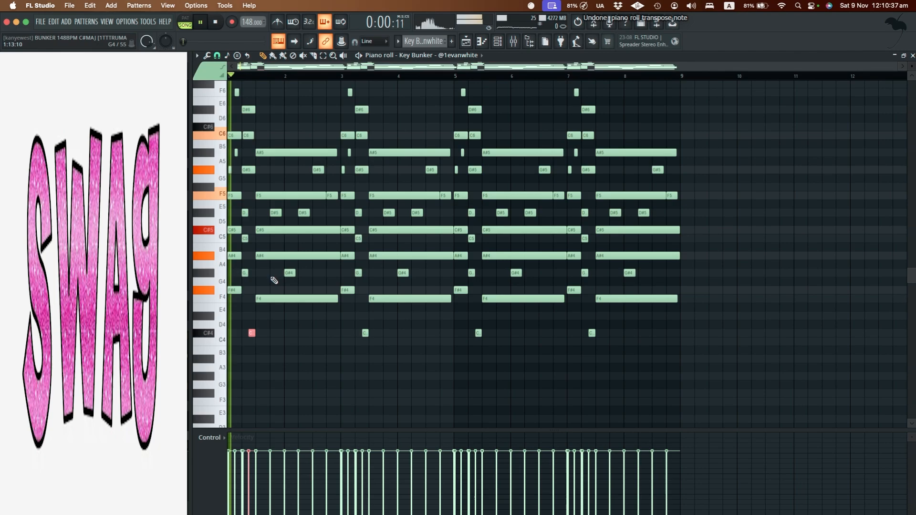
{"action": "left_click_drag", "start_coordinate": [232, 262], "coordinate": [563, 305]}
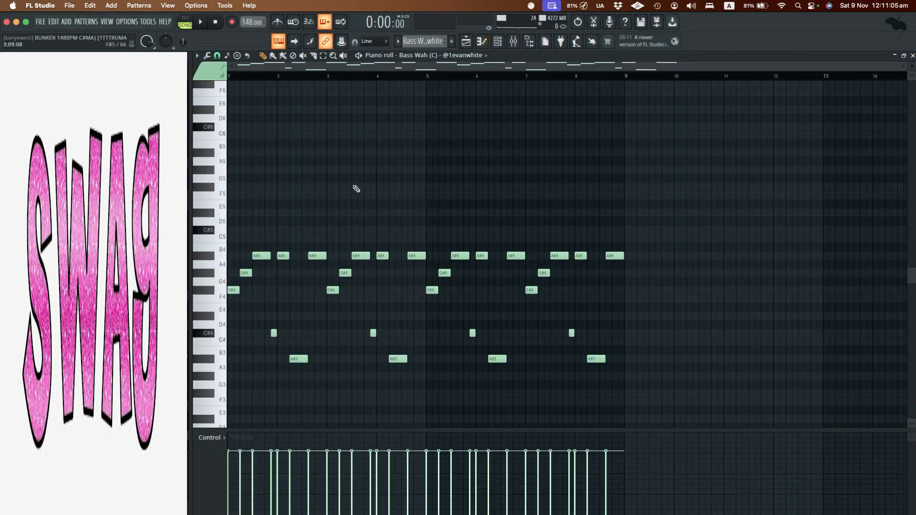
Step: Play the Bass Wah (C) pattern while viewing its notes, return to the playlist and stop playback
{"action": "scroll", "coordinate": [362, 178], "scroll_direction": "down", "scroll_amount": 1}
{"action": "key", "text": "space"}
{"action": "scroll", "coordinate": [362, 178], "scroll_direction": "down", "scroll_amount": 1}
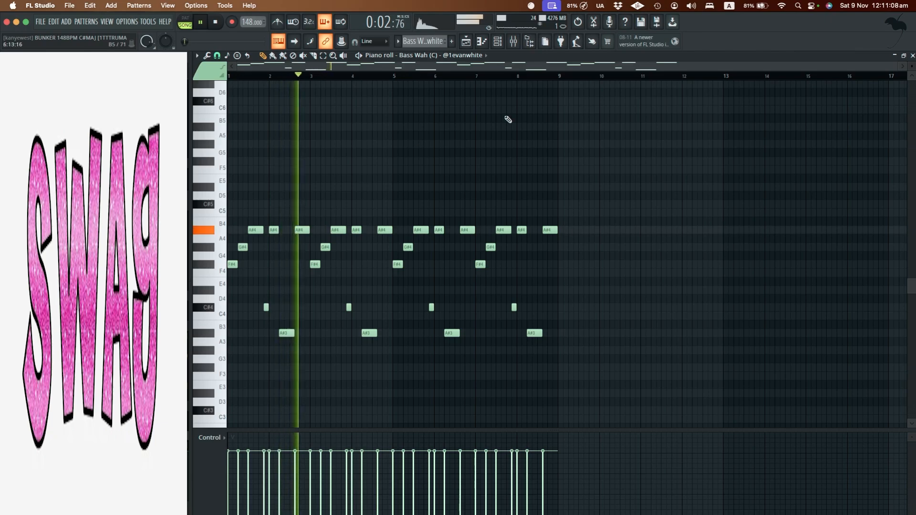
{"action": "left_click", "coordinate": [913, 56]}
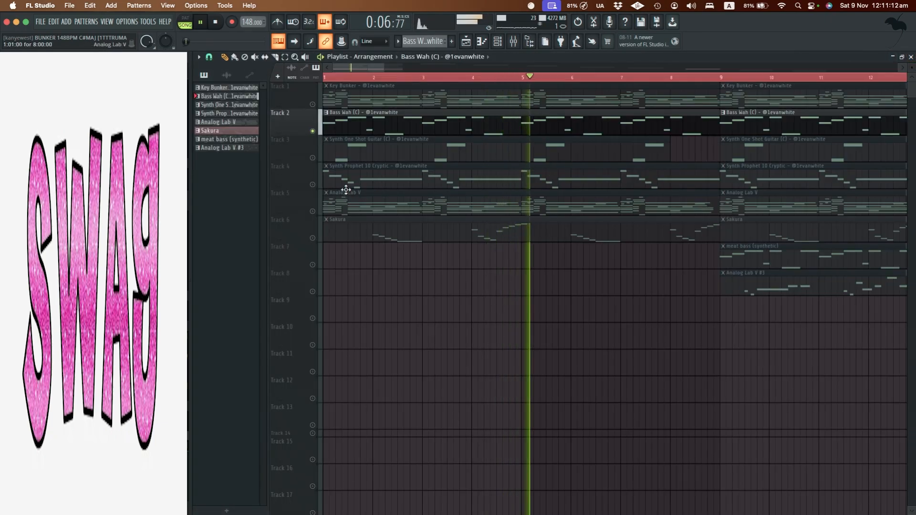
{"action": "key", "text": "space"}
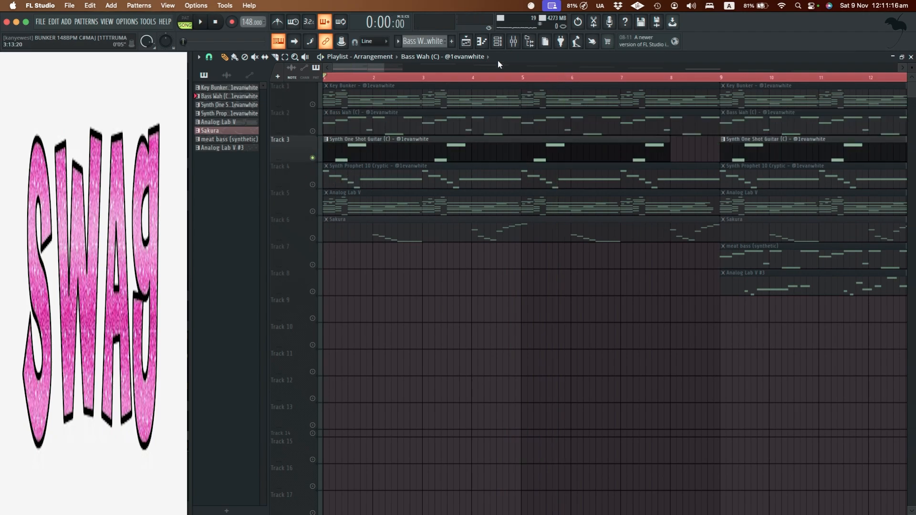
Step: Play the soloed Synth One Shot Guitar track and check its effects in the mixer
{"action": "key", "text": "space"}
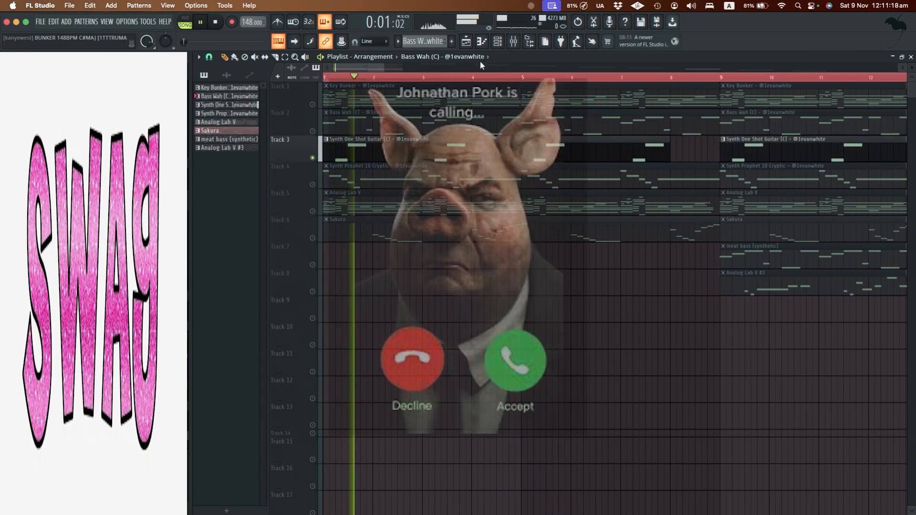
{"action": "left_click", "coordinate": [515, 42]}
{"action": "key", "text": "space"}
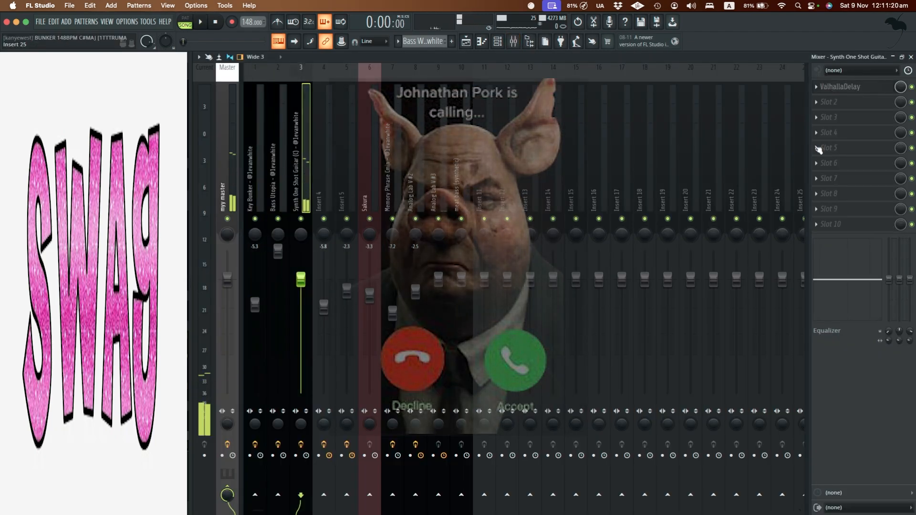
{"action": "left_click", "coordinate": [911, 56]}
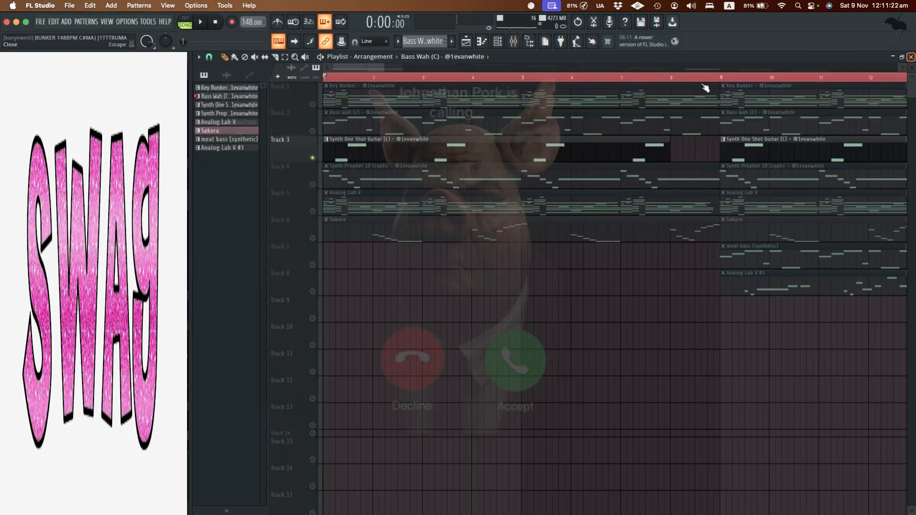
Step: Solo track 4, Synth Prophet 10 Cryptic, and check the effects on its mixer track, Insert 4, during playback
{"action": "left_click", "coordinate": [317, 185]}
{"action": "key", "text": "space"}
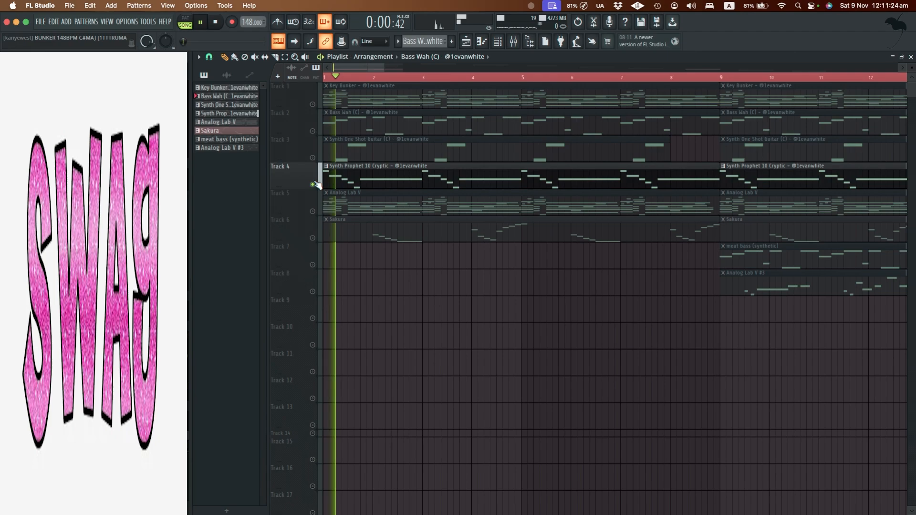
{"action": "left_click", "coordinate": [513, 42]}
{"action": "left_click", "coordinate": [328, 172]}
{"action": "key", "text": "space"}
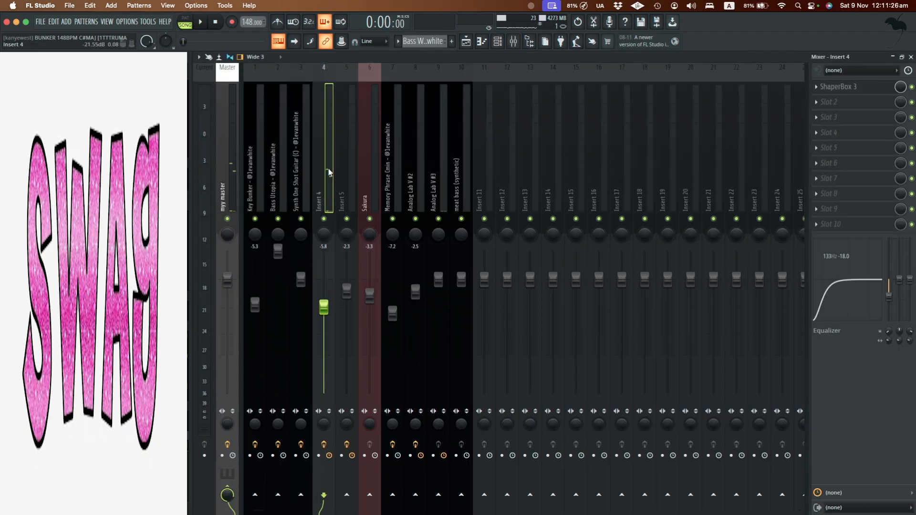
{"action": "left_click", "coordinate": [910, 57]}
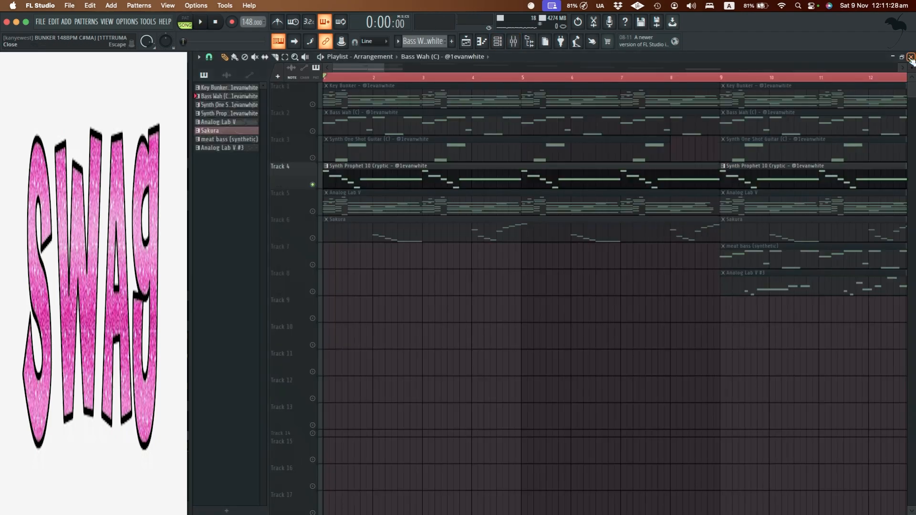
Step: Open the first Synth Prophet 10 Cryptic clip in the piano roll and select all its notes
{"action": "double_click", "coordinate": [373, 175]}
{"action": "key", "text": "ctrl+a"}
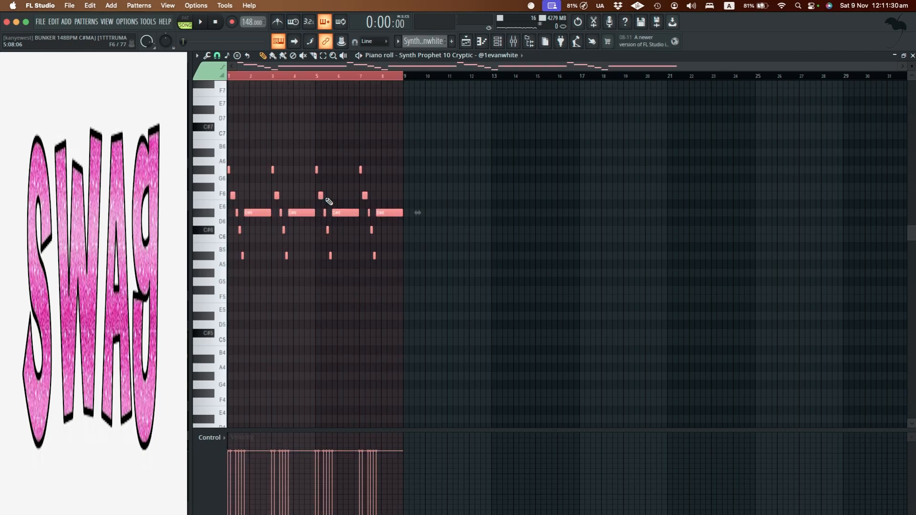
Step: Play the selected Synth Prophet 10 Cryptic notes one octave lower in the piano roll
{"action": "key", "text": "space"}
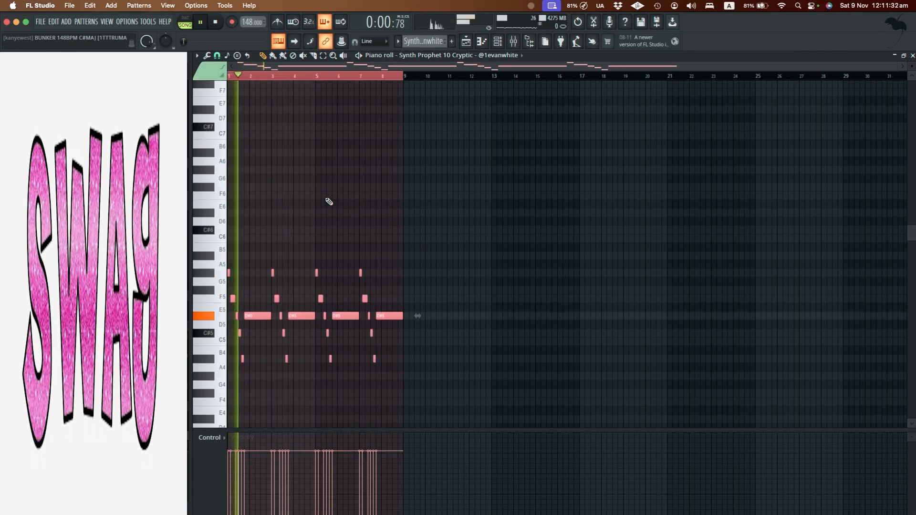
{"action": "key", "text": "space"}
Step: Inspect ShaperBox 3 on Insert 4, play the synth with that effect bypassed, and return to the playlist
{"action": "left_click", "coordinate": [512, 42]}
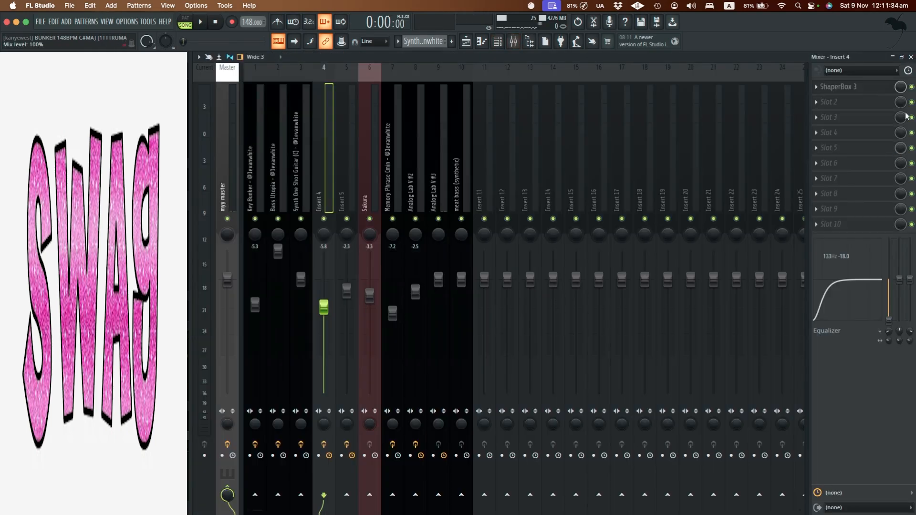
{"action": "left_click", "coordinate": [870, 86]}
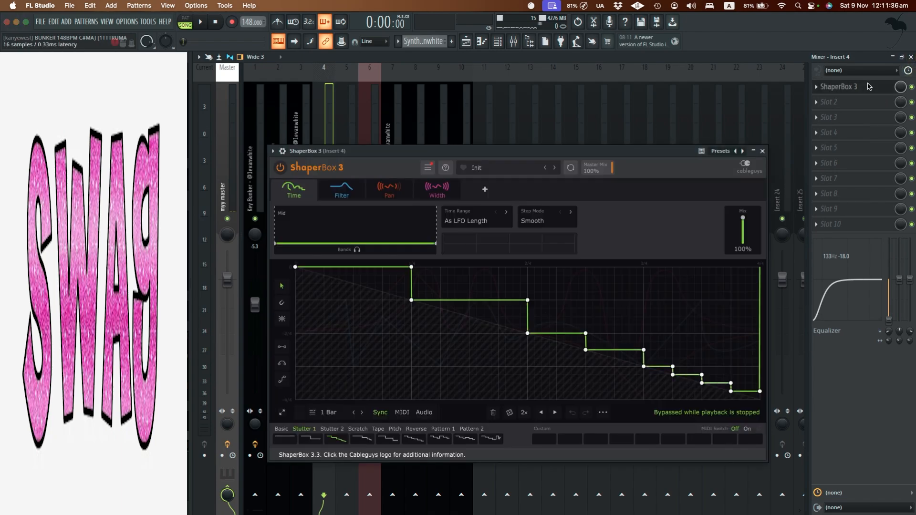
{"action": "left_click", "coordinate": [869, 87]}
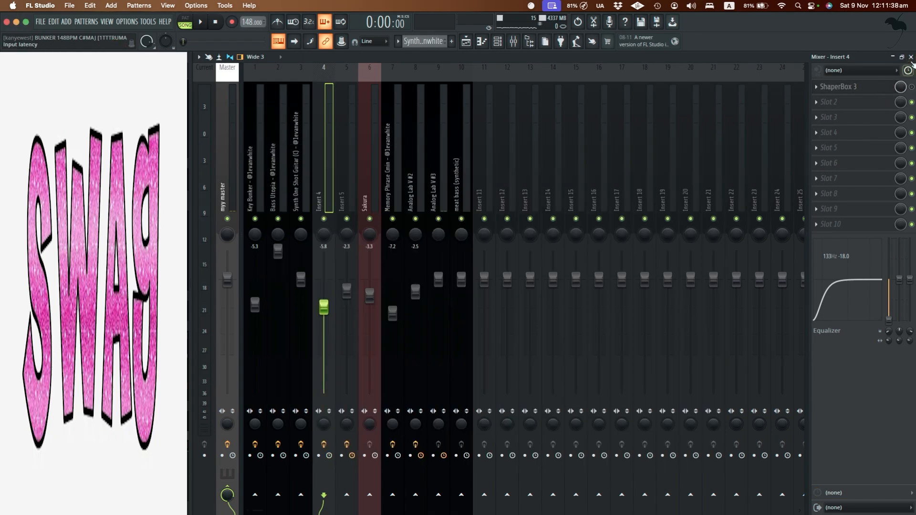
{"action": "key", "text": "space"}
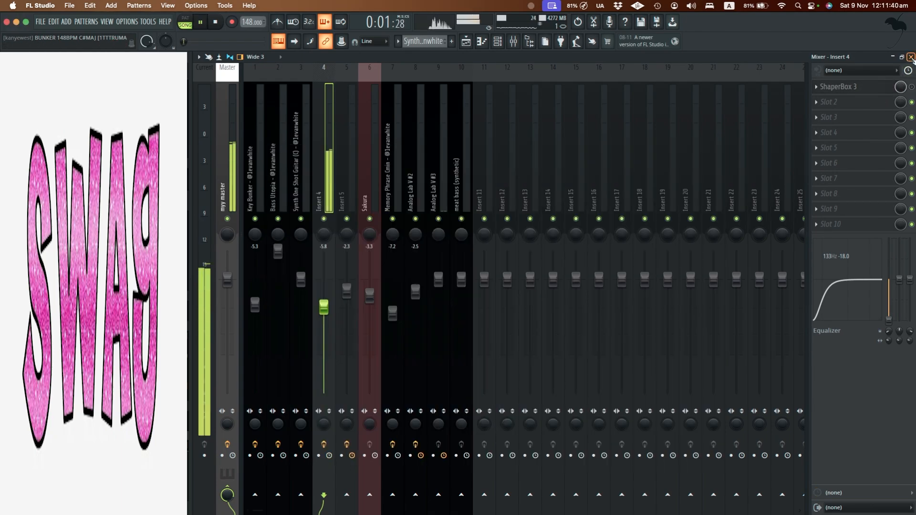
{"action": "left_click", "coordinate": [912, 57]}
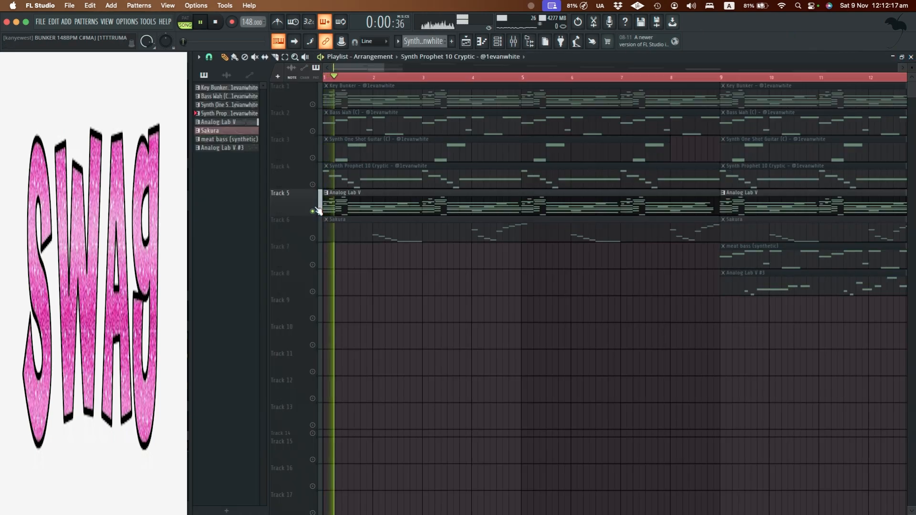
Step: Play the soloed Analog Lab V track and check the effects on its mixer track, Insert 5
{"action": "left_click", "coordinate": [517, 43]}
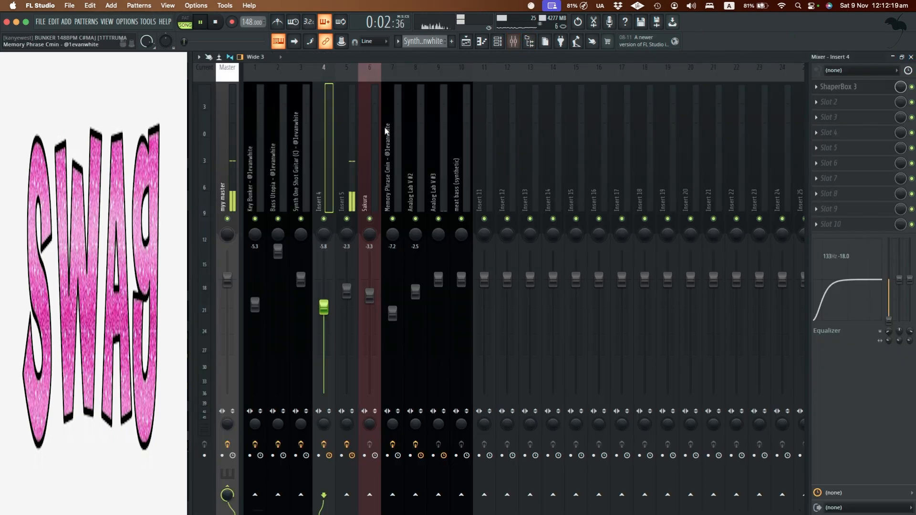
{"action": "left_click", "coordinate": [340, 148]}
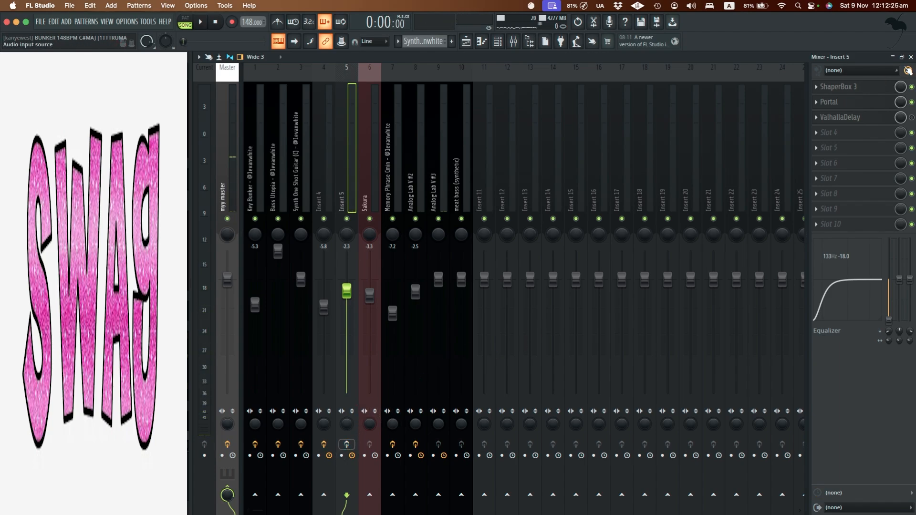
{"action": "left_click", "coordinate": [910, 57]}
{"action": "key", "text": "space"}
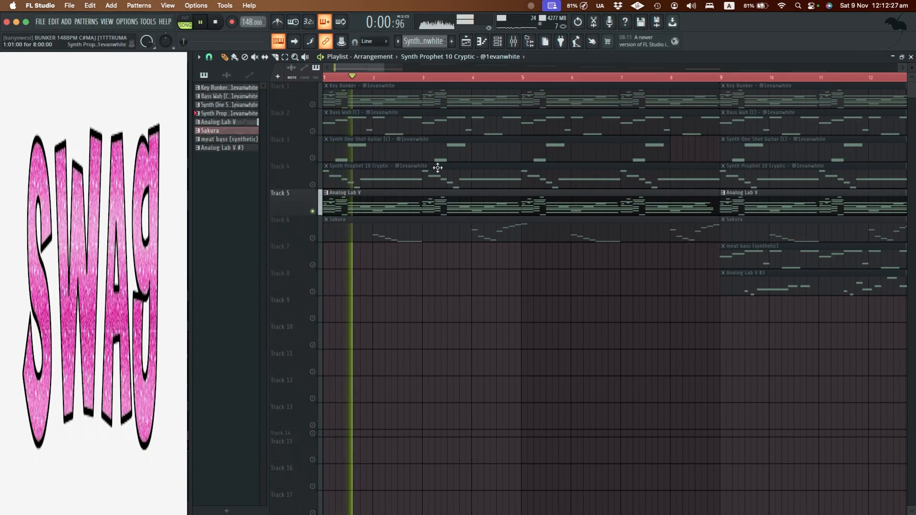
{"action": "key", "text": "F9"}
{"action": "key", "text": "space"}
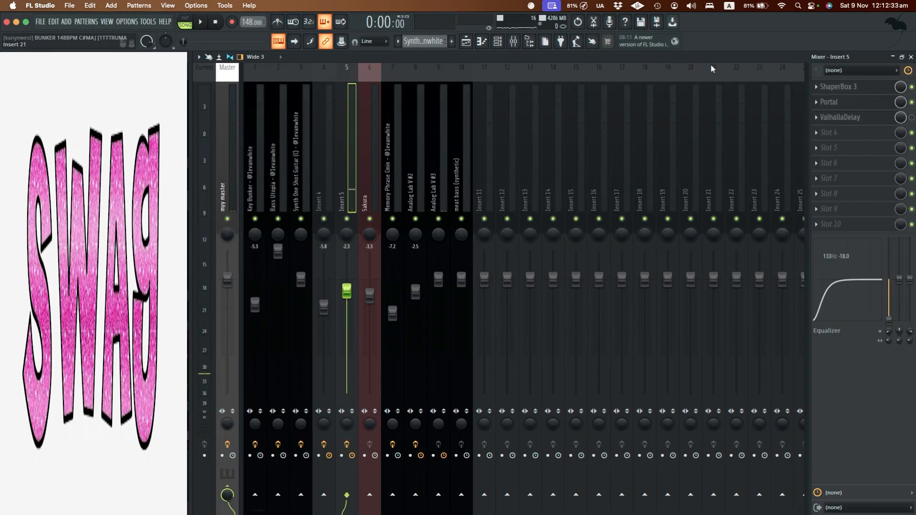
Step: Inspect ShaperBox 3 on Insert 5 and play the track with Portal and ValhallaDelay bypassed
{"action": "left_click", "coordinate": [857, 90]}
{"action": "left_click", "coordinate": [856, 91]}
{"action": "key", "text": "space"}
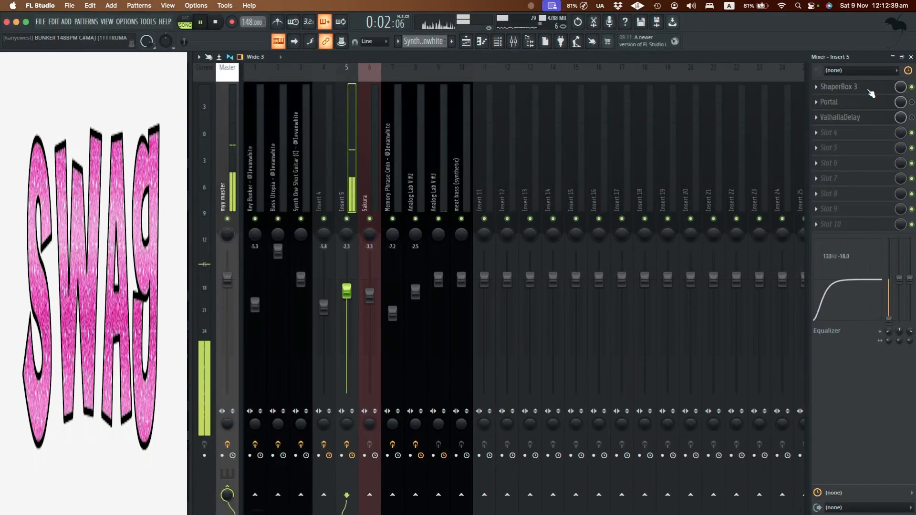
{"action": "left_click", "coordinate": [871, 90]}
{"action": "left_click", "coordinate": [872, 91]}
{"action": "key", "text": "space"}
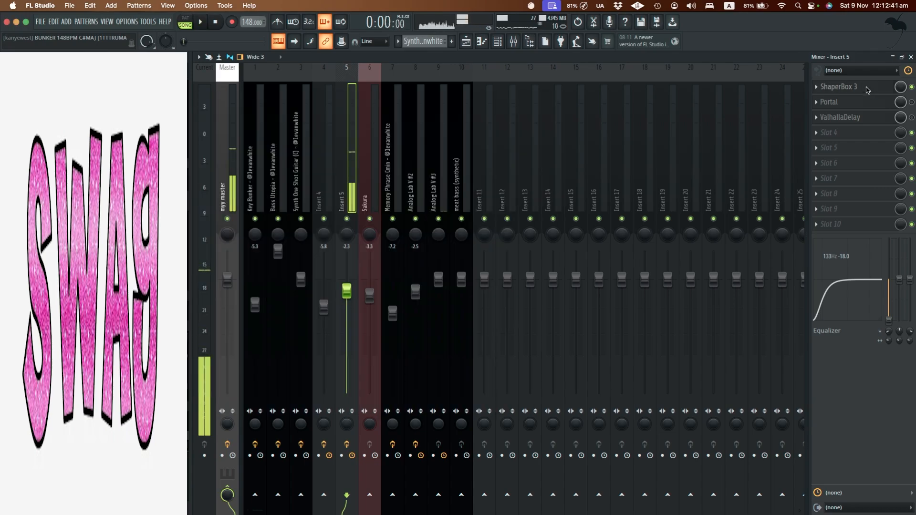
Step: Inspect the Portal effect on Insert 5, play the track with Portal enabled, and return to the playlist
{"action": "left_click", "coordinate": [879, 102]}
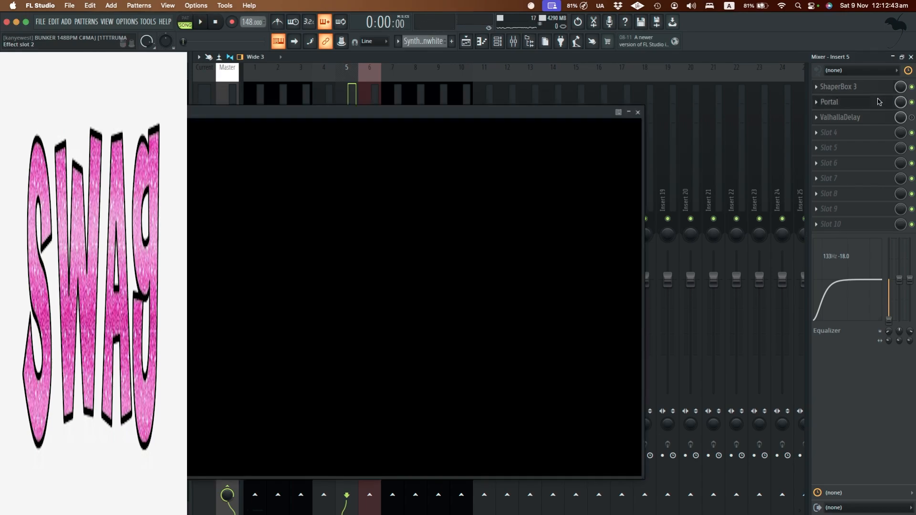
{"action": "left_click", "coordinate": [880, 102]}
{"action": "key", "text": "space"}
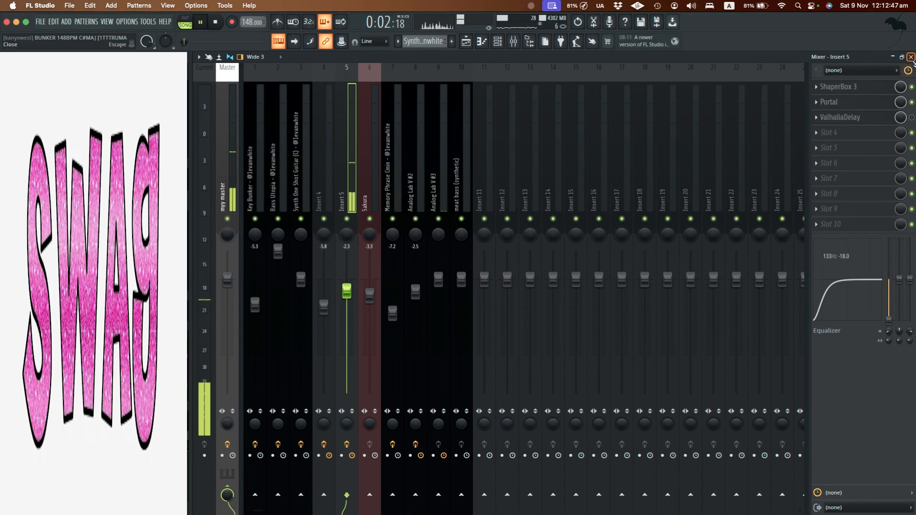
{"action": "left_click", "coordinate": [911, 57]}
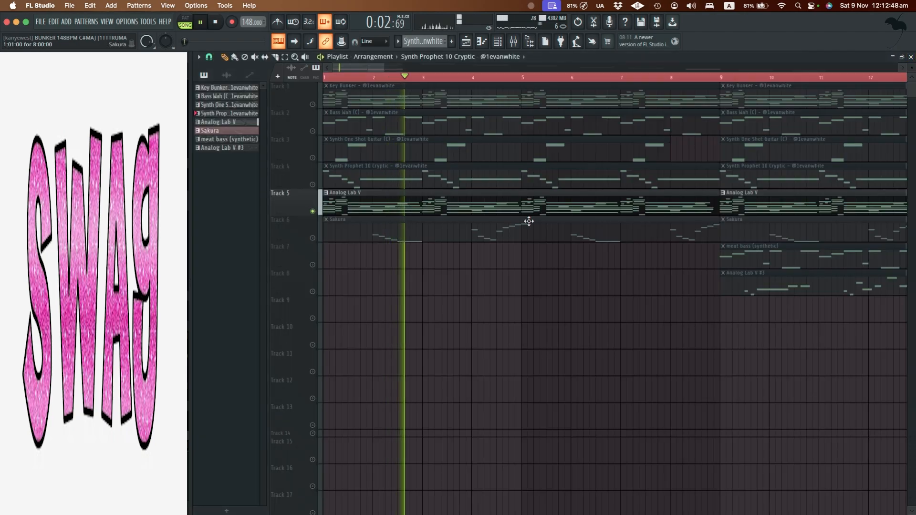
{"action": "key", "text": "space"}
Step: Solo track 6, Sakura, and check its mixer track during playback
{"action": "right_click", "coordinate": [313, 238]}
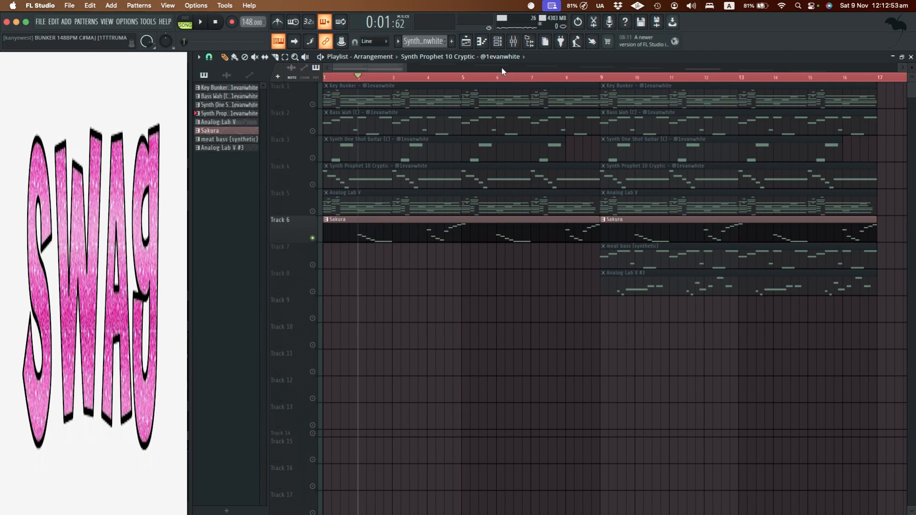
{"action": "key", "text": "space"}
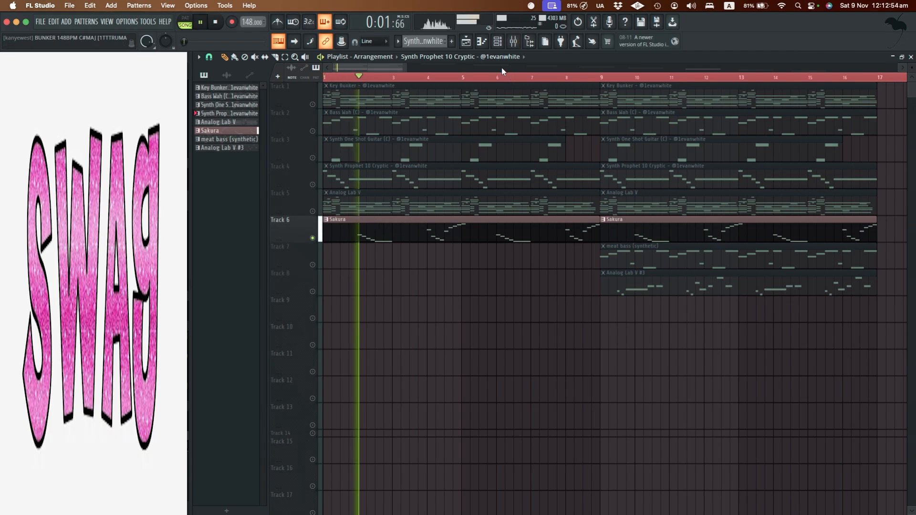
{"action": "left_click", "coordinate": [514, 42]}
{"action": "left_click", "coordinate": [371, 146]}
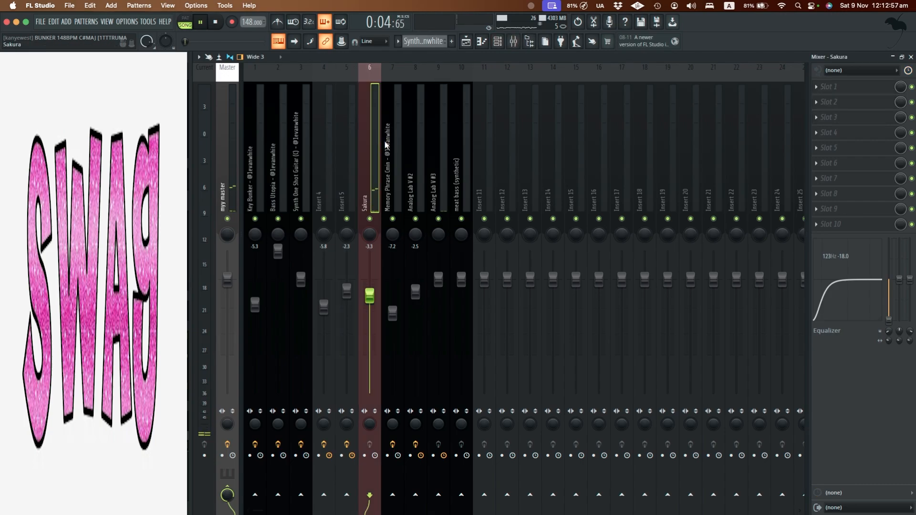
{"action": "left_click", "coordinate": [911, 57]}
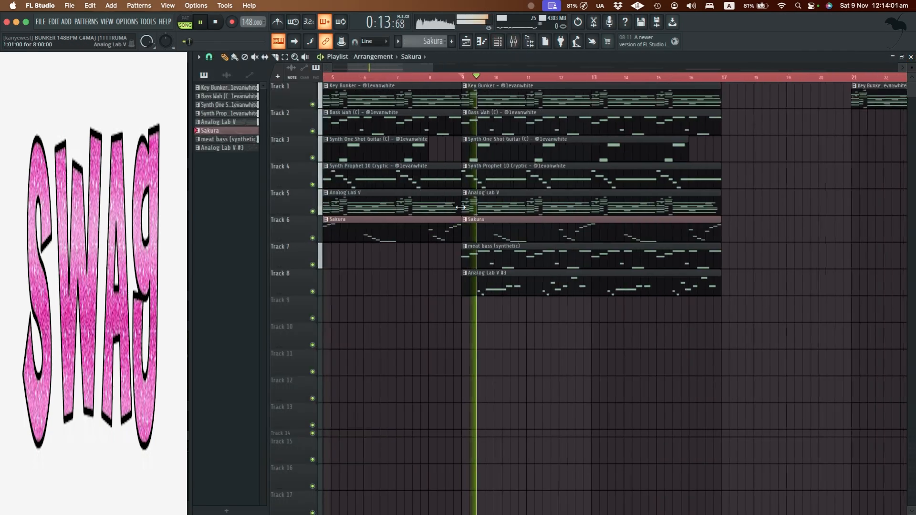
Step: Solo track 7, meat bass (synthetic), play it from bar 9 and check its mixer track
{"action": "scroll", "coordinate": [460, 208], "scroll_direction": "down", "scroll_amount": 3}
{"action": "key", "text": "space"}
{"action": "right_click", "coordinate": [314, 266]}
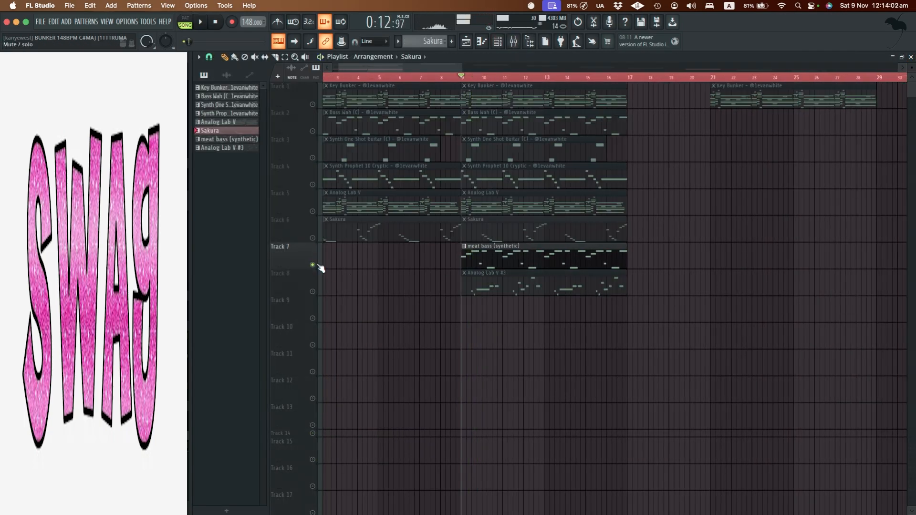
{"action": "scroll", "coordinate": [475, 271], "scroll_direction": "up", "scroll_amount": 2}
{"action": "key", "text": "space"}
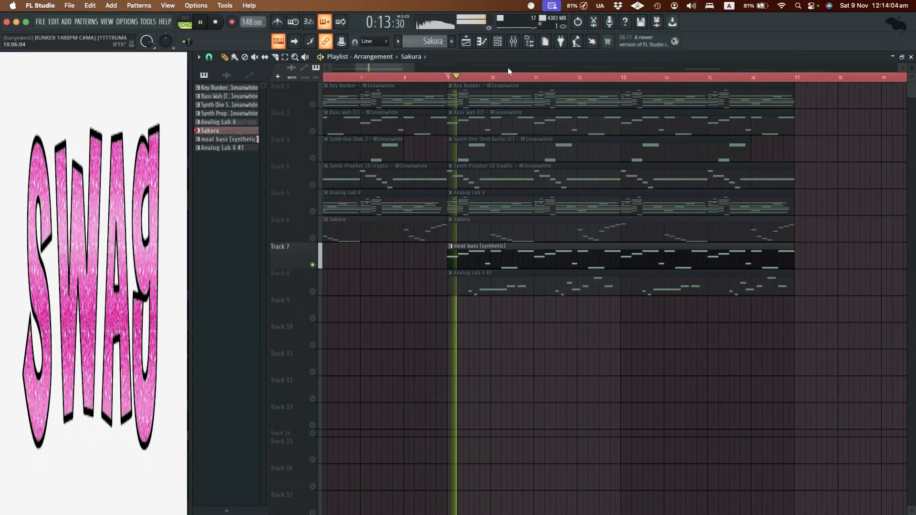
{"action": "left_click", "coordinate": [514, 41]}
{"action": "left_click", "coordinate": [461, 165]}
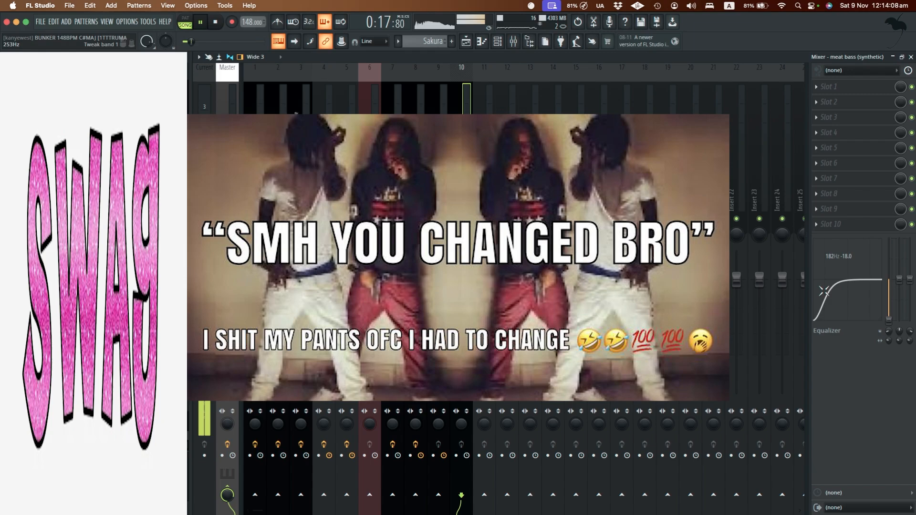
{"action": "left_click", "coordinate": [912, 56]}
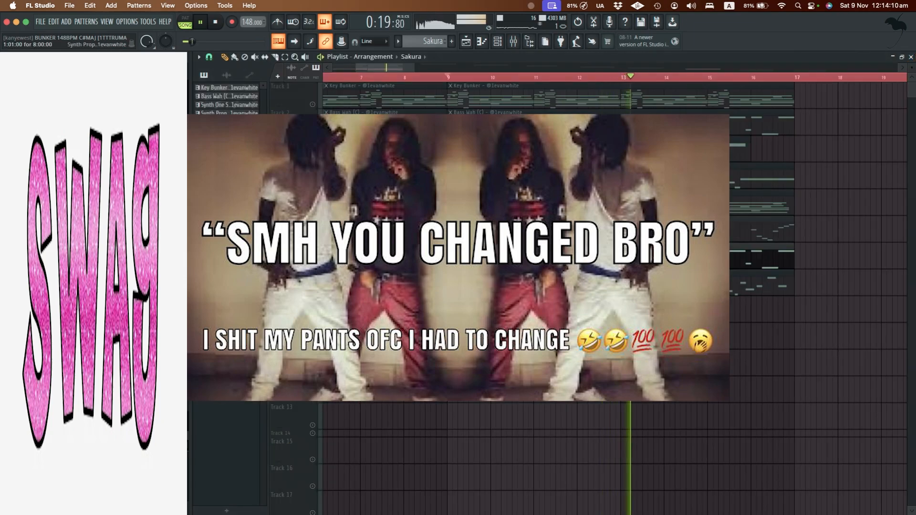
Step: Unmute track 2, Bass Wah (C), and play it together with the meat bass from bar 9
{"action": "key", "text": "space"}
{"action": "left_click", "coordinate": [312, 130]}
{"action": "key", "text": "space"}
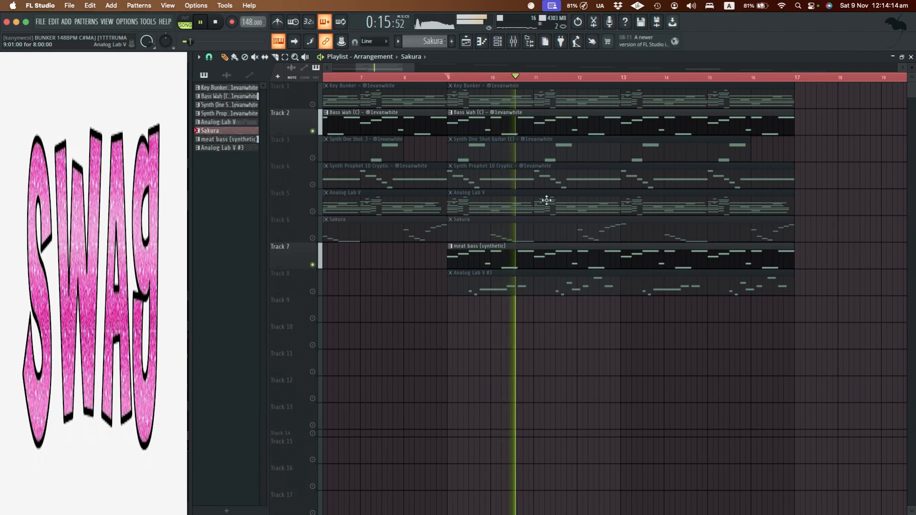
{"action": "key", "text": "space"}
Step: Solo track 8, Analog Lab V #3, and check its mixer track during playback from bar 9
{"action": "right_click", "coordinate": [313, 292]}
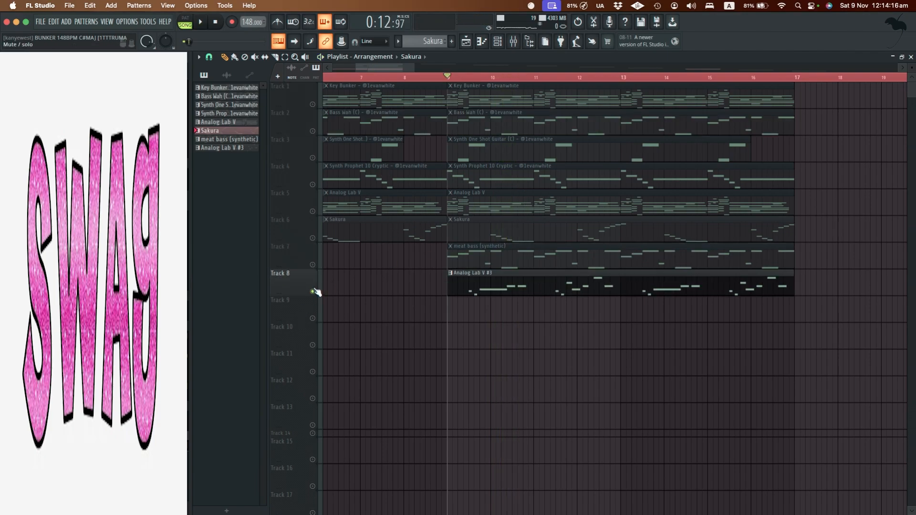
{"action": "key", "text": "space"}
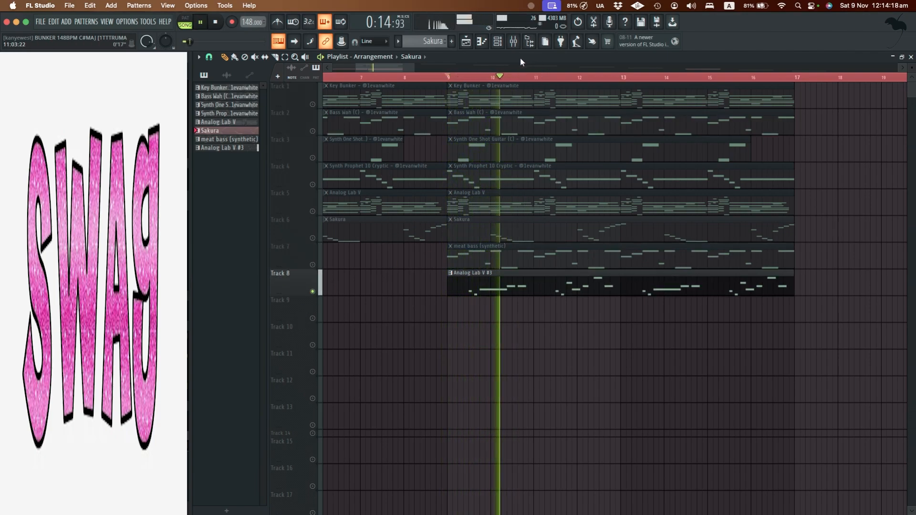
{"action": "key", "text": "space"}
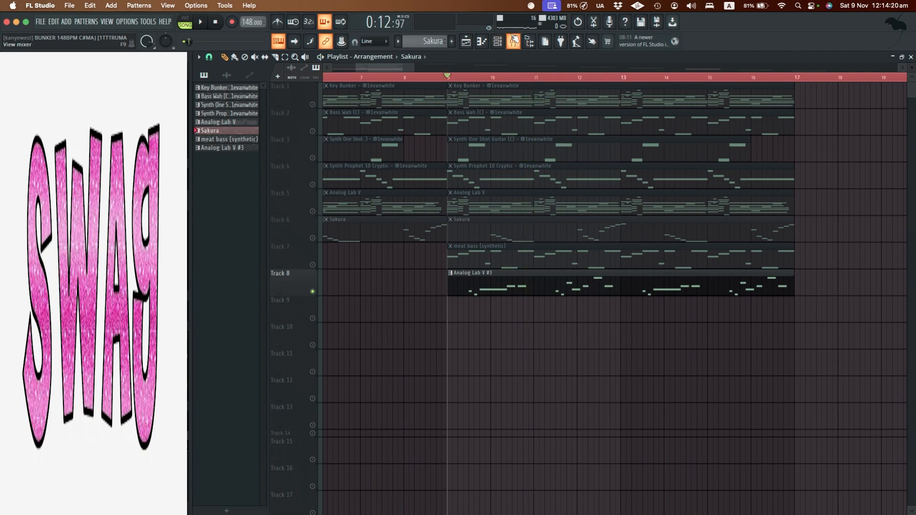
{"action": "left_click", "coordinate": [513, 41]}
{"action": "key", "text": "space"}
{"action": "key", "text": "Left"}
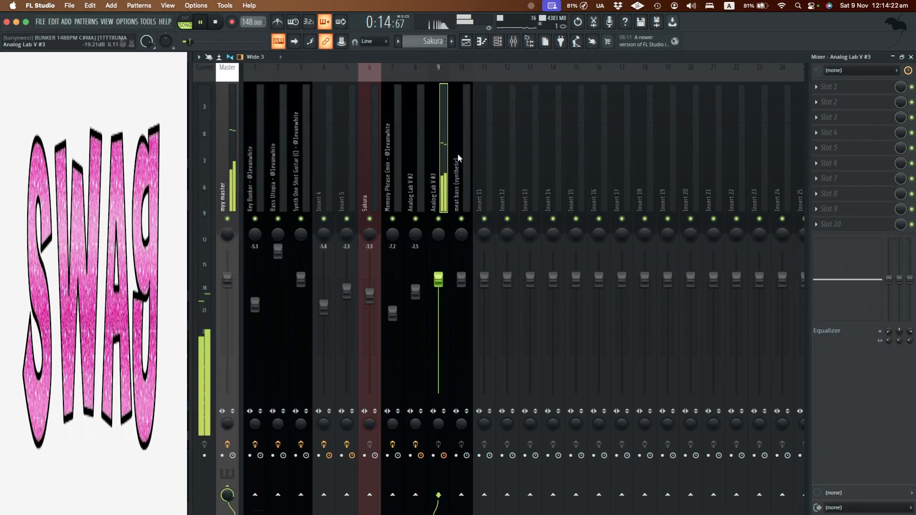
{"action": "left_click", "coordinate": [912, 57]}
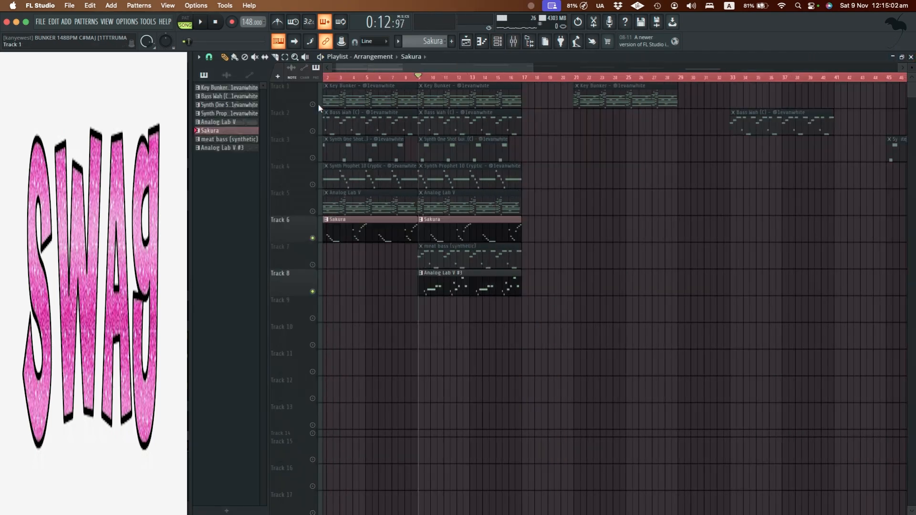
Step: Unmute all playlist tracks and play the full arrangement from bar 9 with every clip in view
{"action": "right_click", "coordinate": [313, 105]}
{"action": "right_click", "coordinate": [313, 104]}
{"action": "key", "text": "space"}
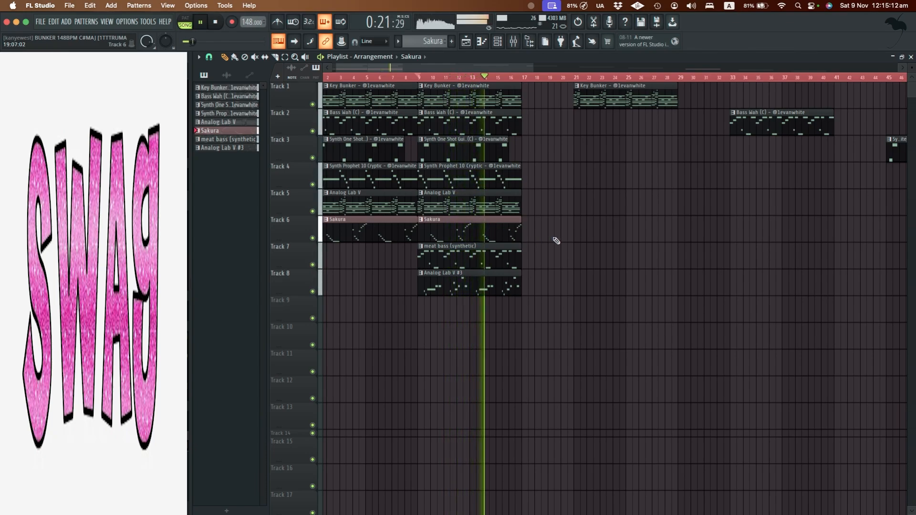
{"action": "scroll", "coordinate": [554, 241], "scroll_direction": "down", "scroll_amount": 6, "text": "ctrl"}
{"action": "scroll", "coordinate": [518, 225], "scroll_direction": "down", "scroll_amount": 1, "text": "ctrl"}
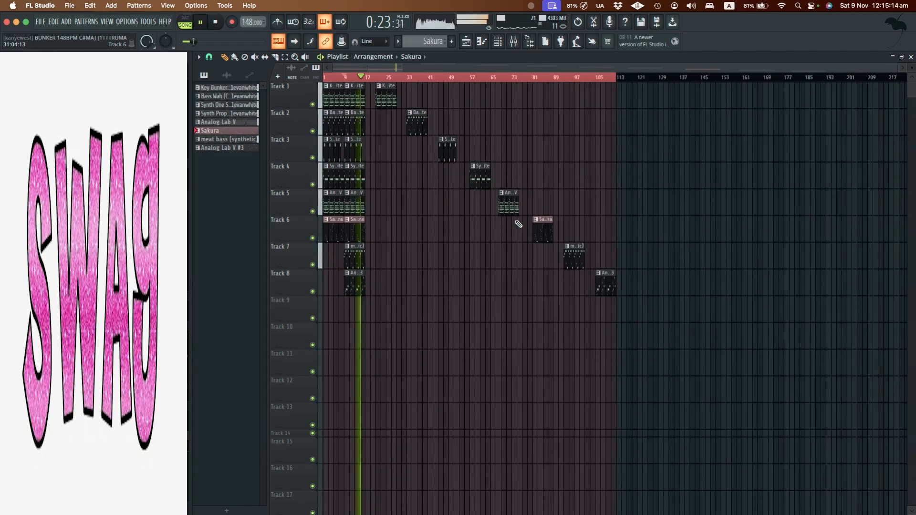
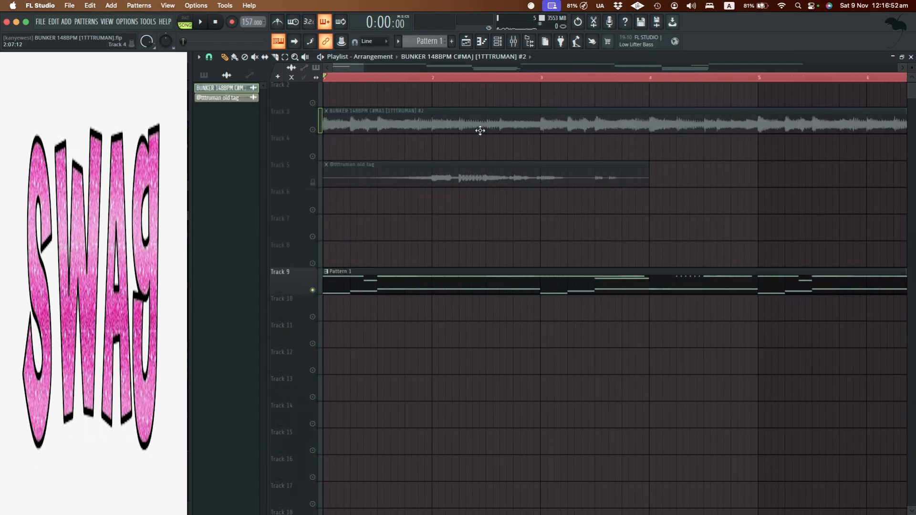
Step: Play the soloed Pattern 1 in the 157 BPM project and display all channels in the channel rack
{"action": "key", "text": "space"}
{"action": "key", "text": "F6"}
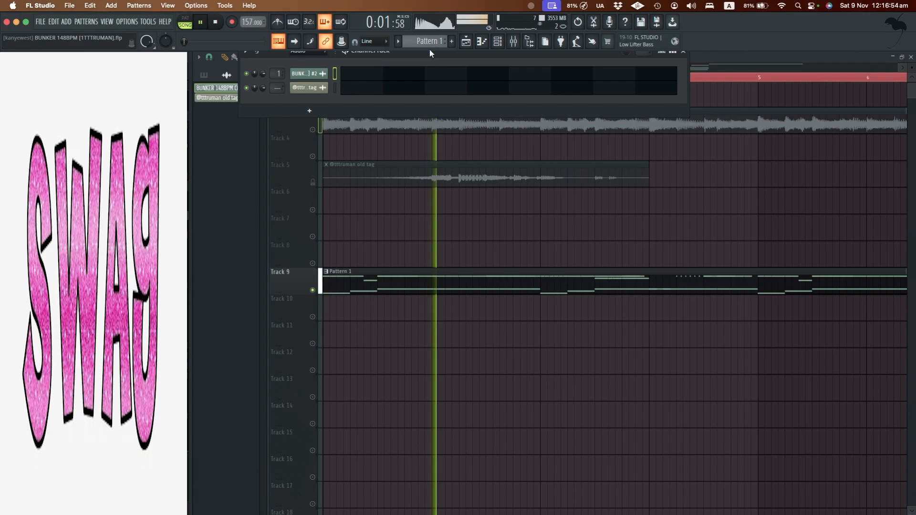
{"action": "left_click", "coordinate": [325, 50]}
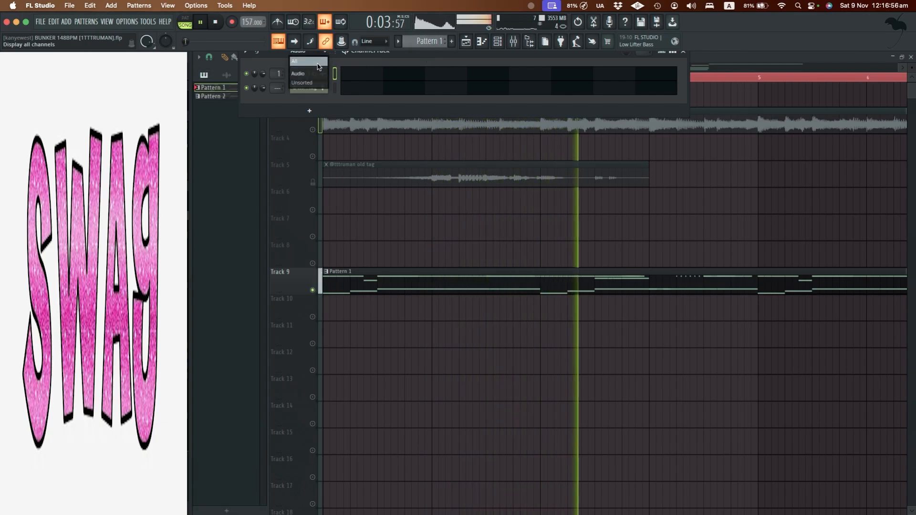
{"action": "left_click", "coordinate": [318, 65]}
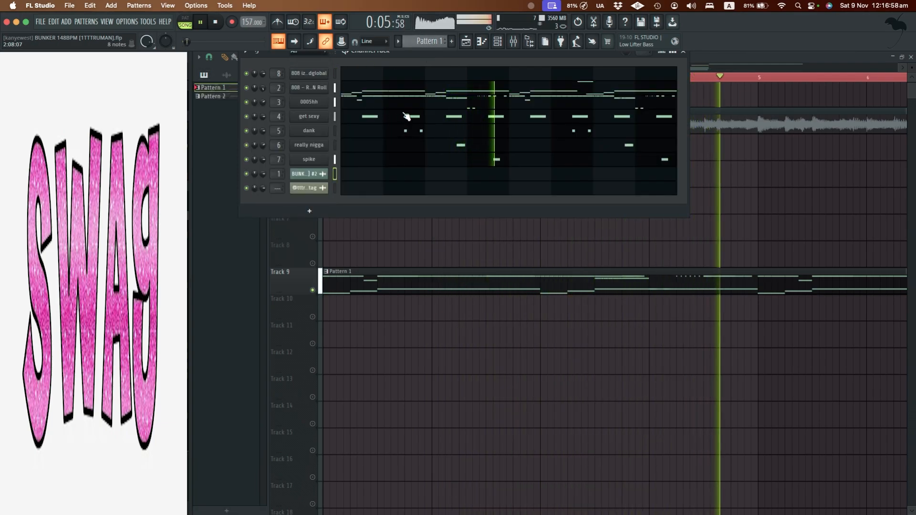
Step: Solo the 808 - Rock N Roll channel and play its notes in the piano roll from the pattern start
{"action": "key", "text": "space"}
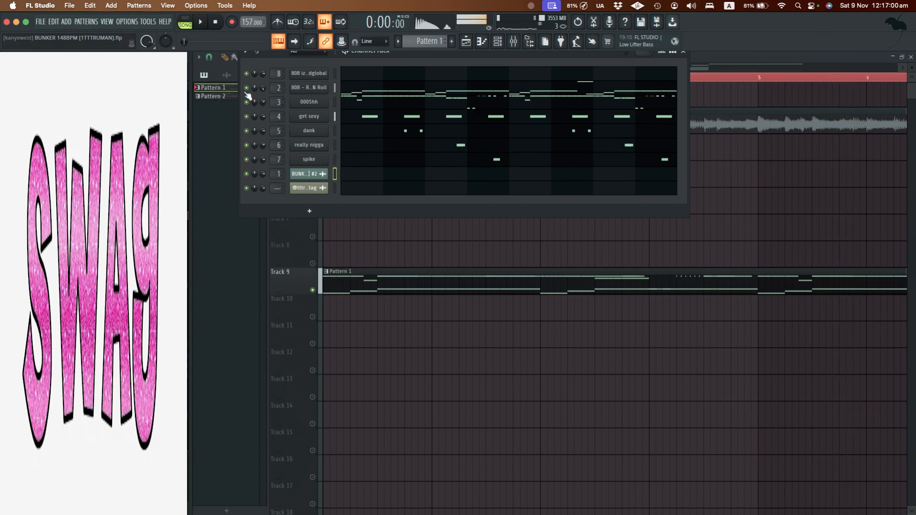
{"action": "right_click", "coordinate": [246, 99]}
{"action": "left_click", "coordinate": [253, 98]}
{"action": "left_click", "coordinate": [374, 99]}
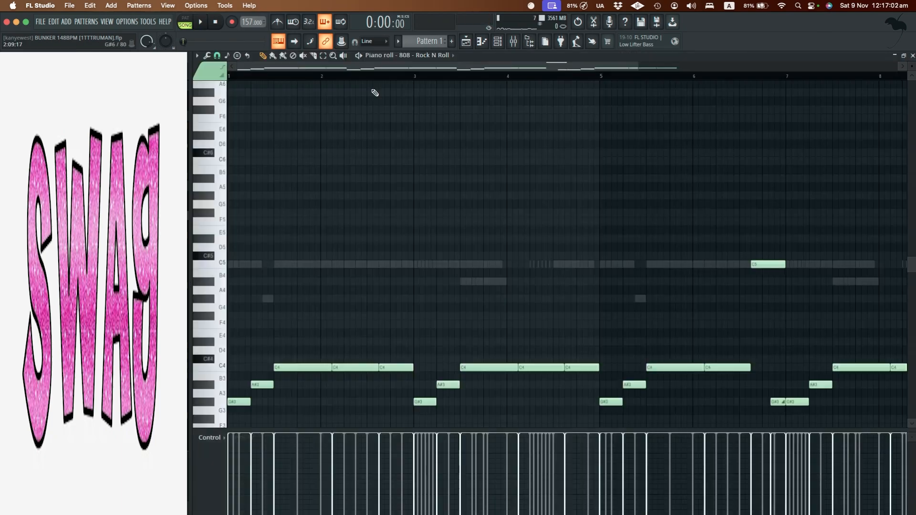
{"action": "key", "text": "space"}
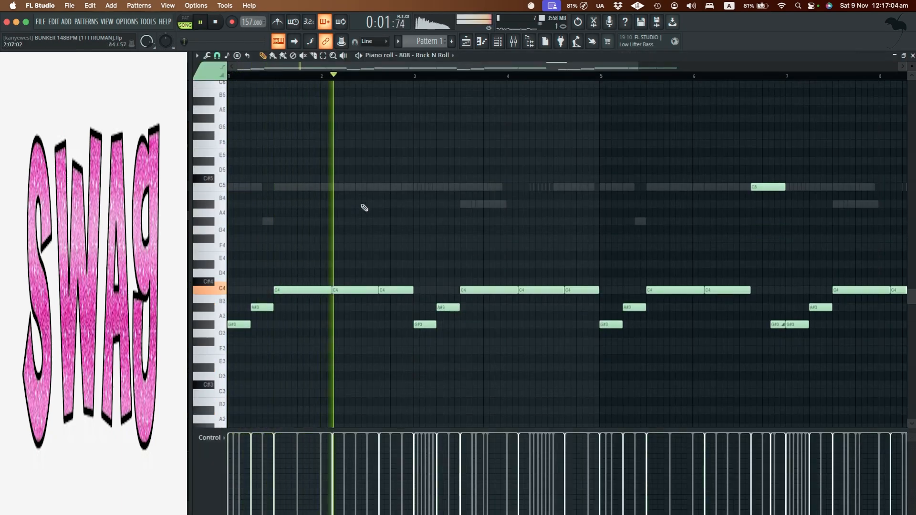
{"action": "scroll", "coordinate": [365, 205], "scroll_direction": "down", "scroll_amount": 2}
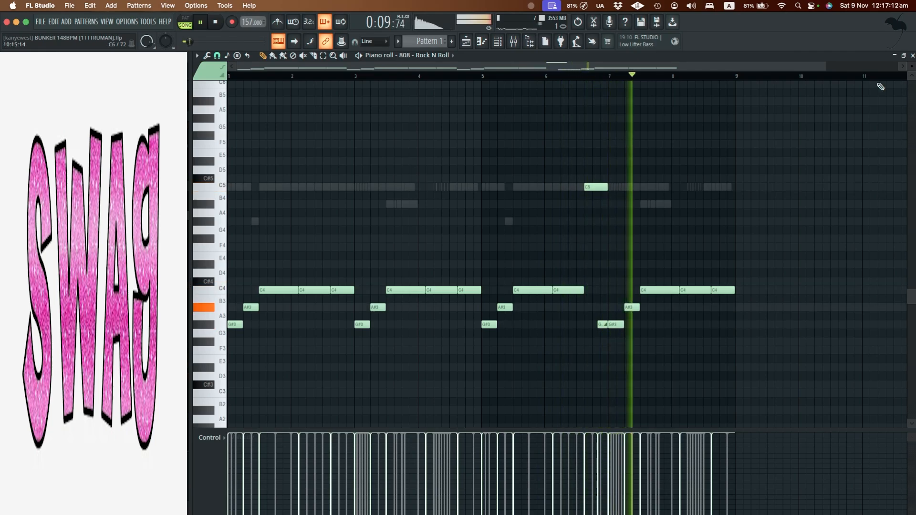
{"action": "left_click", "coordinate": [913, 56]}
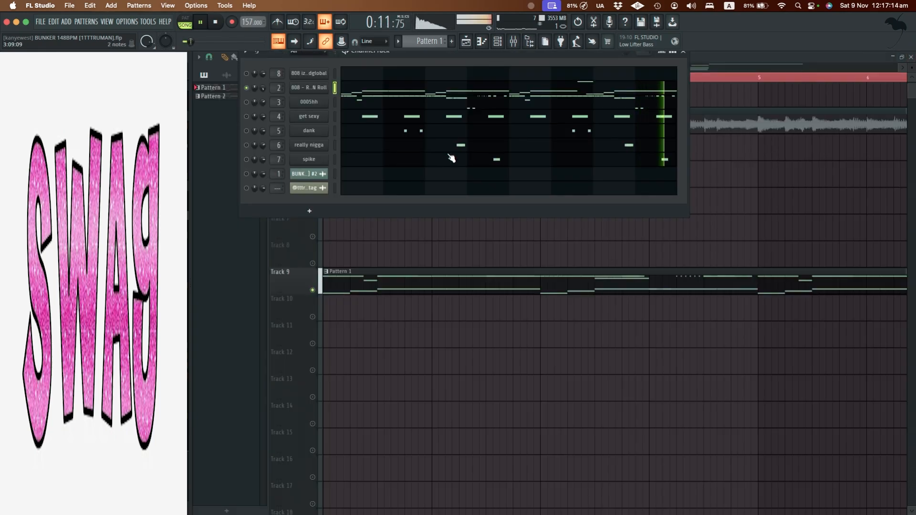
Step: Display the 0005hh channel's notes in the piano roll and play the hi-hat part, including from bar 3
{"action": "left_click", "coordinate": [359, 113]}
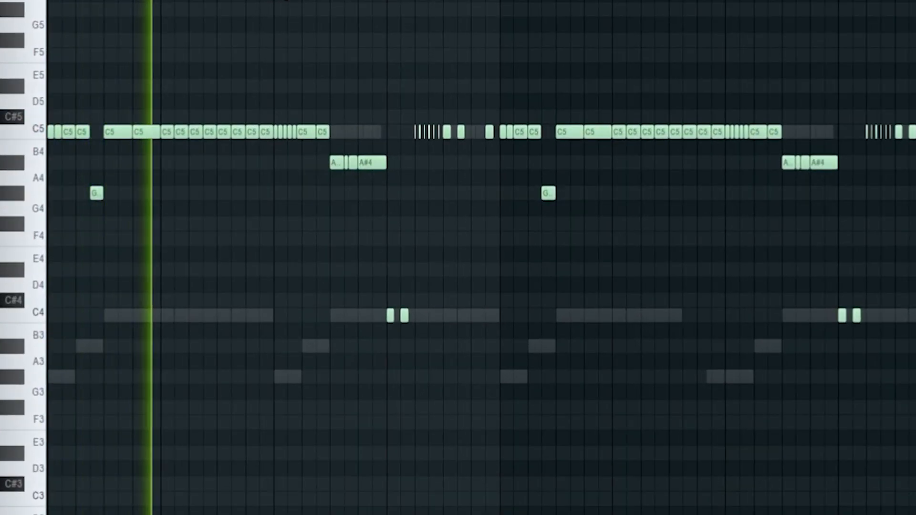
{"action": "key", "text": "space"}
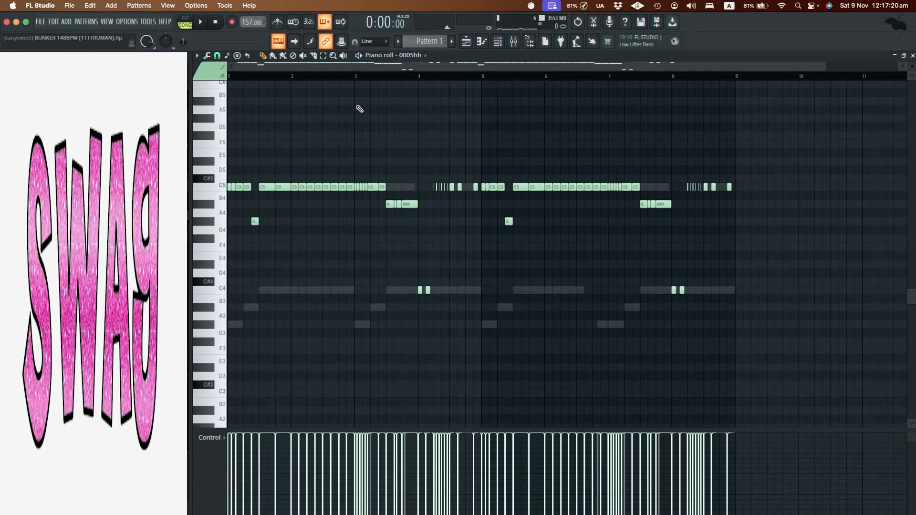
{"action": "left_click", "coordinate": [358, 76]}
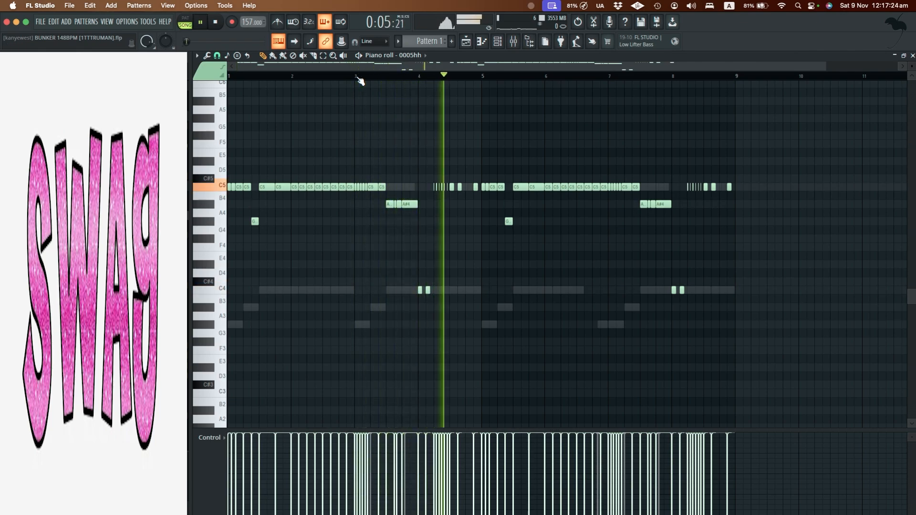
{"action": "key", "text": "space"}
{"action": "scroll", "coordinate": [361, 97], "scroll_direction": "up", "scroll_amount": 5}
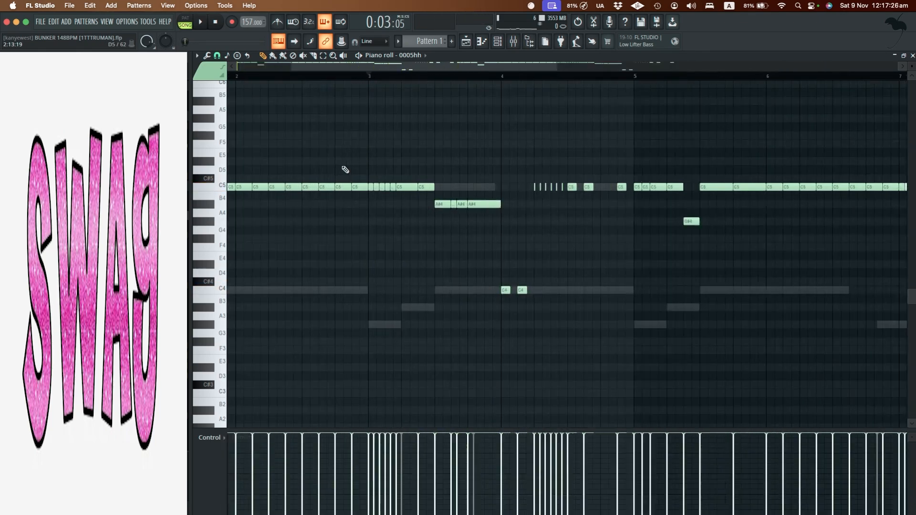
Step: Set the piano roll snap to 1/3 step and play the 0005hh hi-hat rolls from bar 3
{"action": "left_click", "coordinate": [217, 55]}
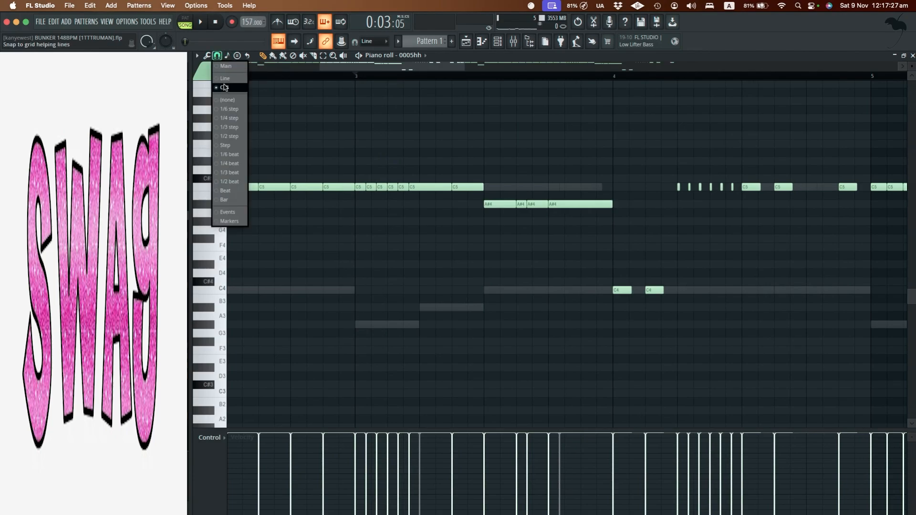
{"action": "left_click", "coordinate": [234, 128]}
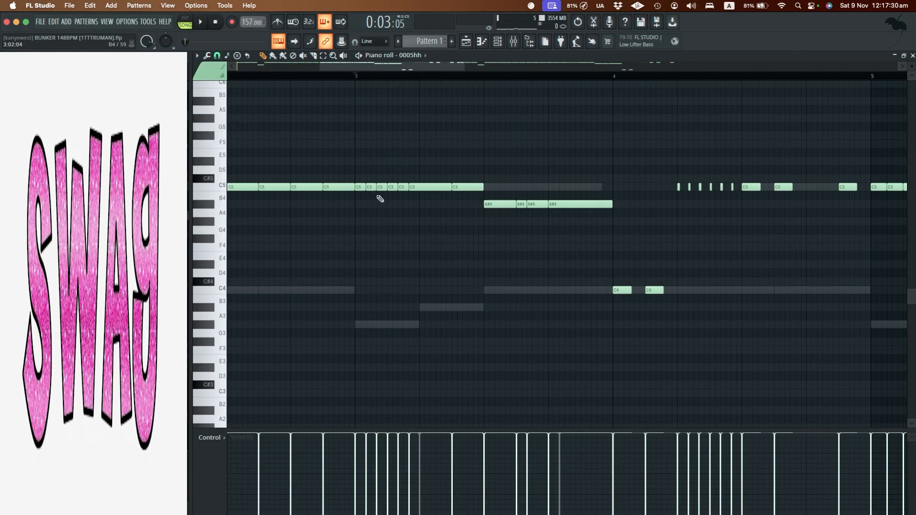
{"action": "key", "text": "space"}
{"action": "scroll", "coordinate": [341, 135], "scroll_direction": "down", "scroll_amount": 4}
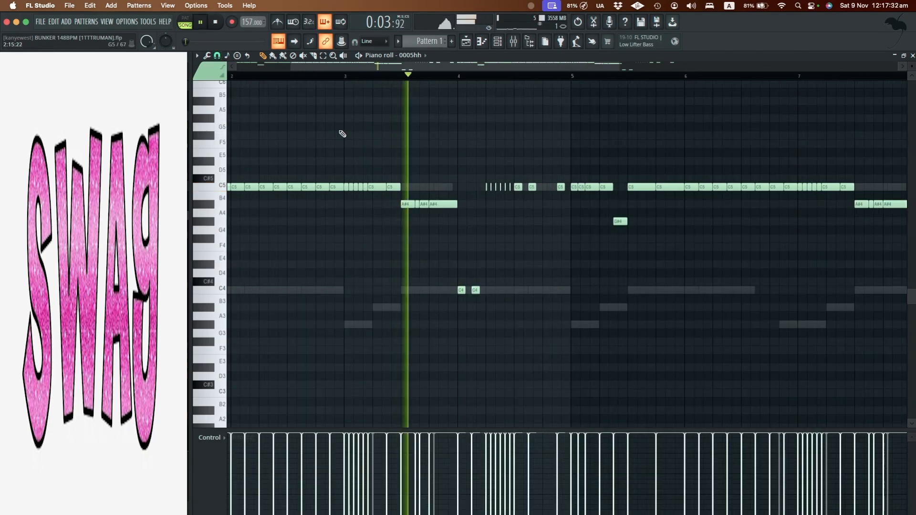
{"action": "scroll", "coordinate": [454, 150], "scroll_direction": "down", "scroll_amount": 2}
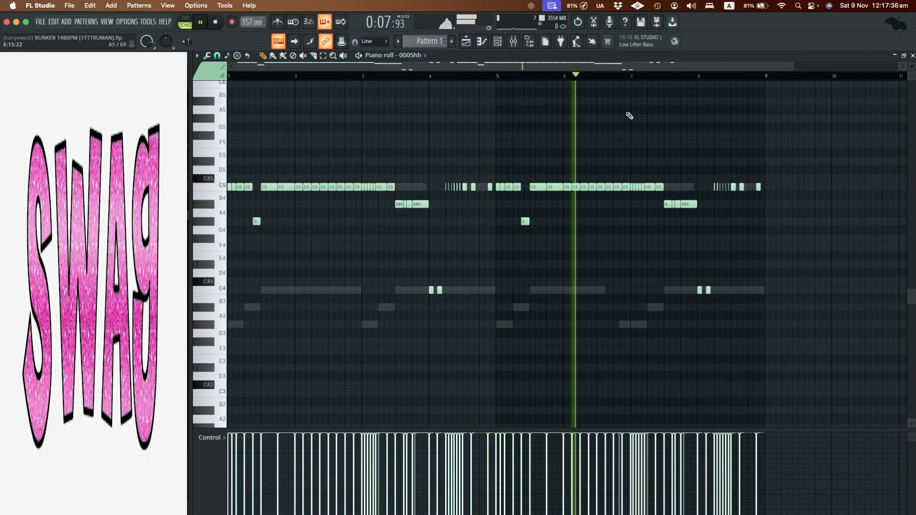
{"action": "key", "text": "space"}
Step: Unmute the get sexy channel in the channel rack and inspect its sampler settings
{"action": "left_click", "coordinate": [501, 42]}
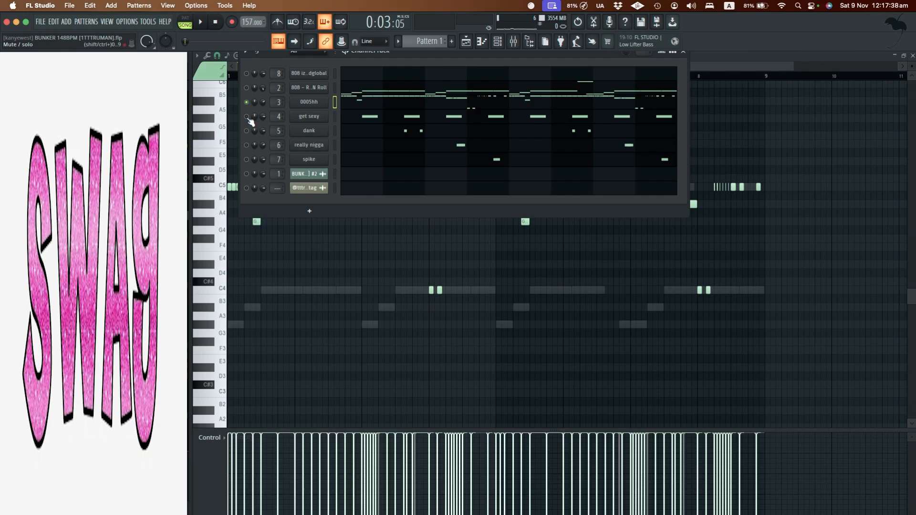
{"action": "left_click", "coordinate": [313, 121]}
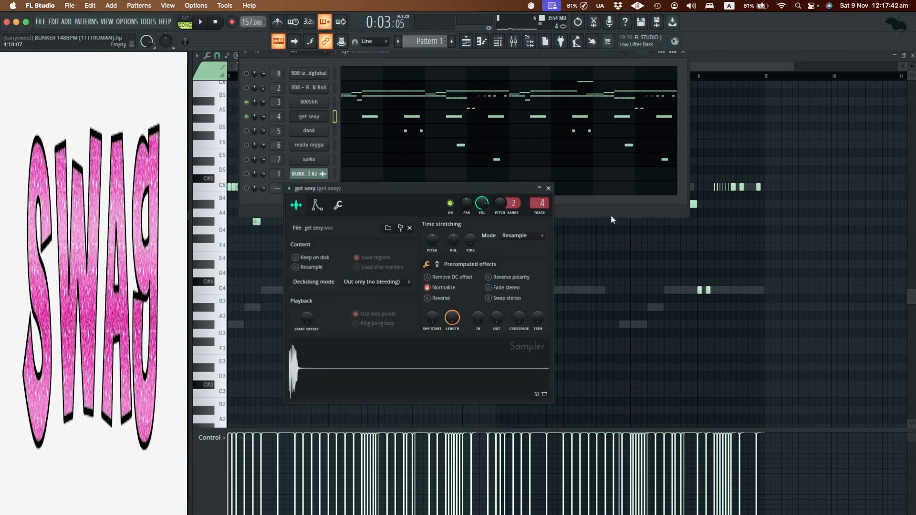
{"action": "left_click", "coordinate": [548, 188]}
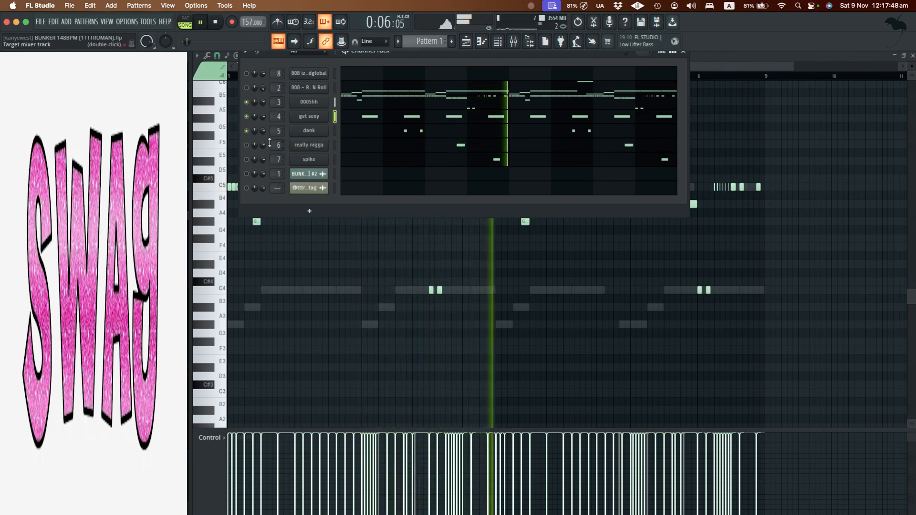
Step: Unmute the channel routed to mixer track 6 and play it from bar 3 with 0005hh, get sexy and dank
{"action": "left_click", "coordinate": [246, 145]}
{"action": "key", "text": "space"}
{"action": "key", "text": "space"}
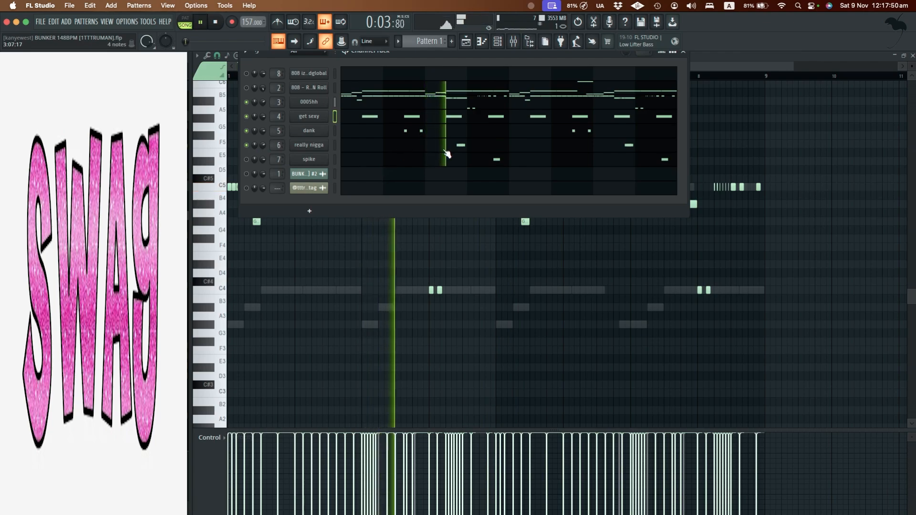
{"action": "key", "text": "space"}
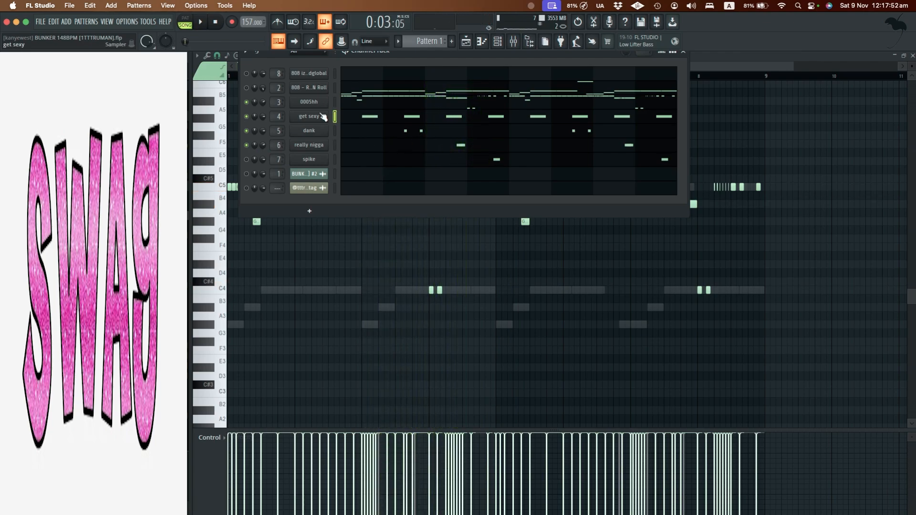
Step: Review the get sexy sampler settings again and play the drum channels from bar 3 with spike unmuted
{"action": "left_click", "coordinate": [309, 116]}
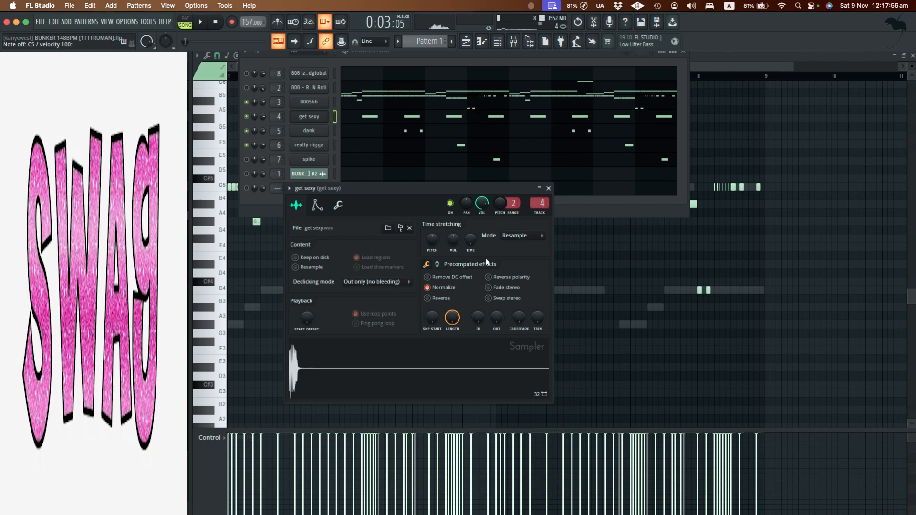
{"action": "key", "text": "space"}
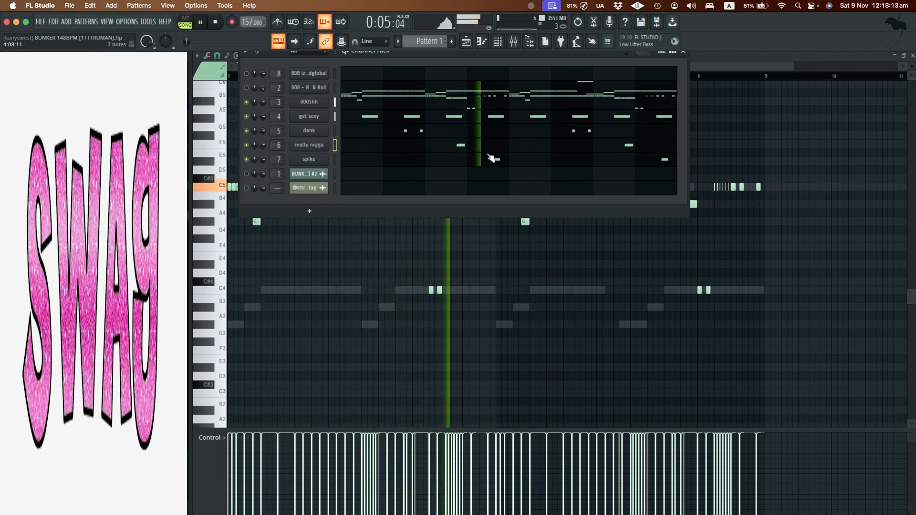
{"action": "key", "text": "space"}
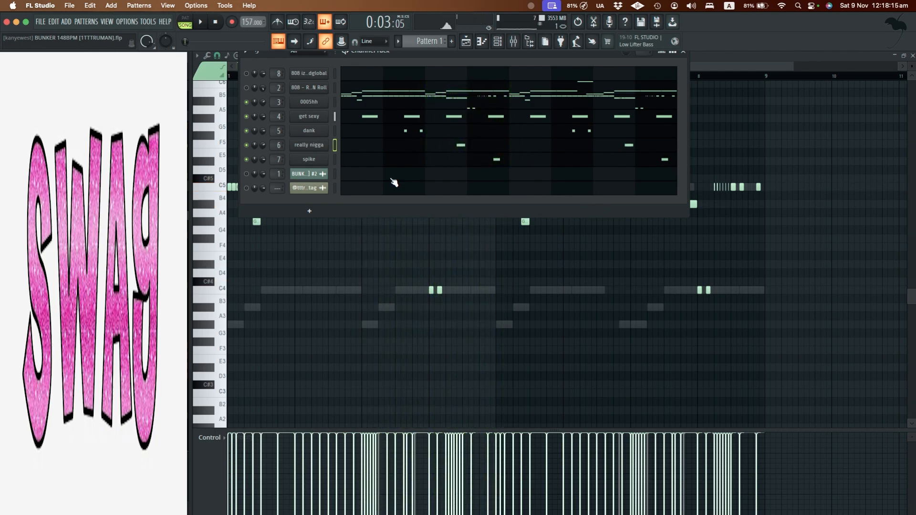
Step: Return to the piano roll and switch it from 0005hh to the get sexy channel's notes during playback
{"action": "left_click", "coordinate": [301, 149]}
{"action": "left_click", "coordinate": [487, 127]}
{"action": "right_click", "coordinate": [375, 283]}
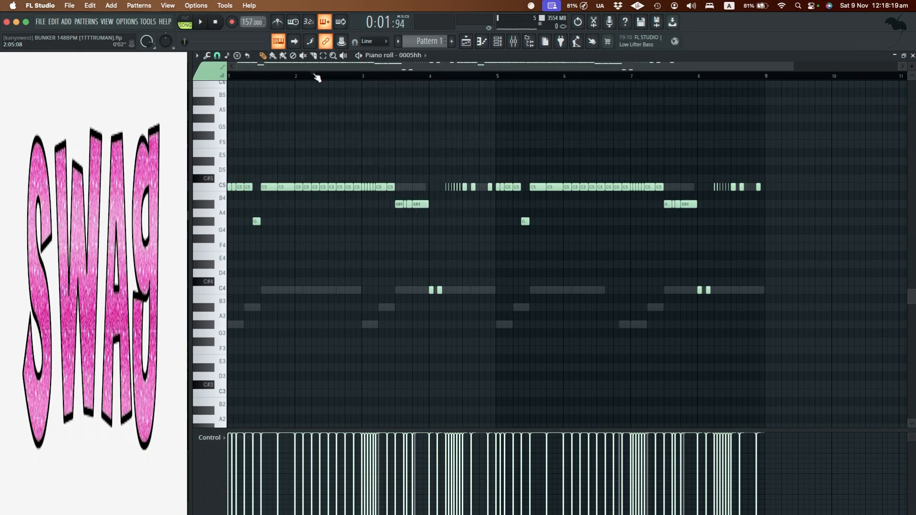
{"action": "key", "text": "space"}
{"action": "left_click", "coordinate": [409, 54]}
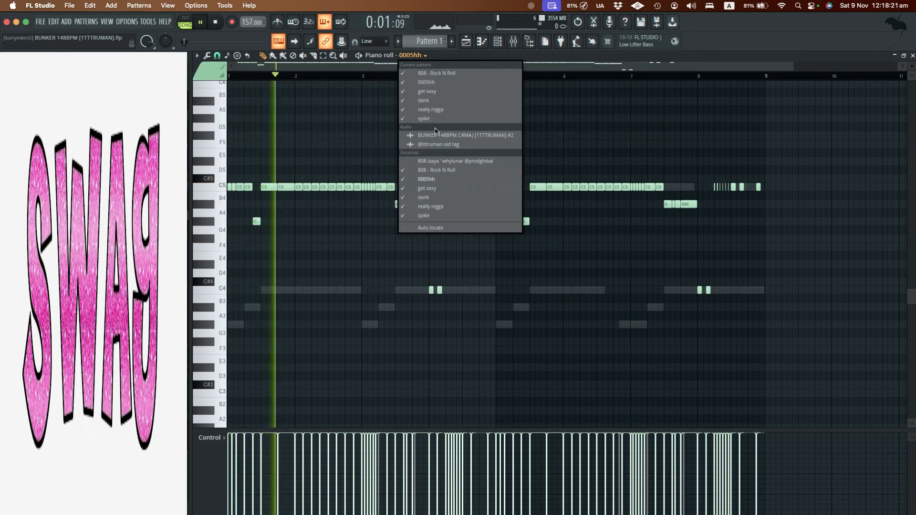
{"action": "left_click", "coordinate": [427, 188]}
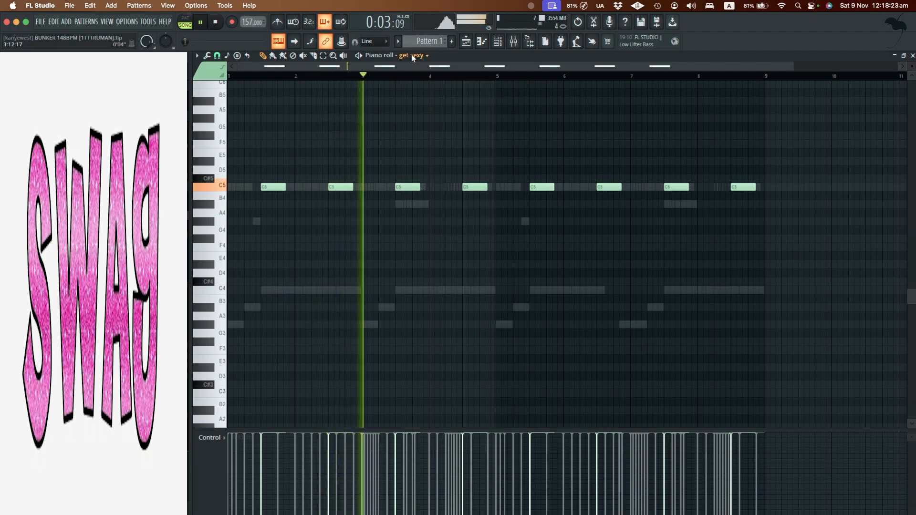
Step: Show the dank channel's notes in the piano roll and play the pattern from its start, checking the channel rack
{"action": "left_click", "coordinate": [411, 54]}
{"action": "left_click", "coordinate": [423, 197]}
{"action": "key", "text": "space"}
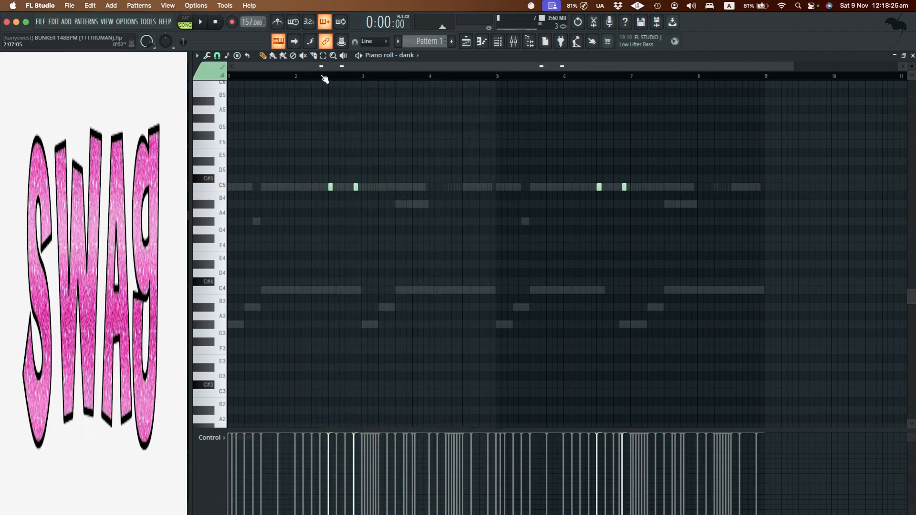
{"action": "key", "text": "space"}
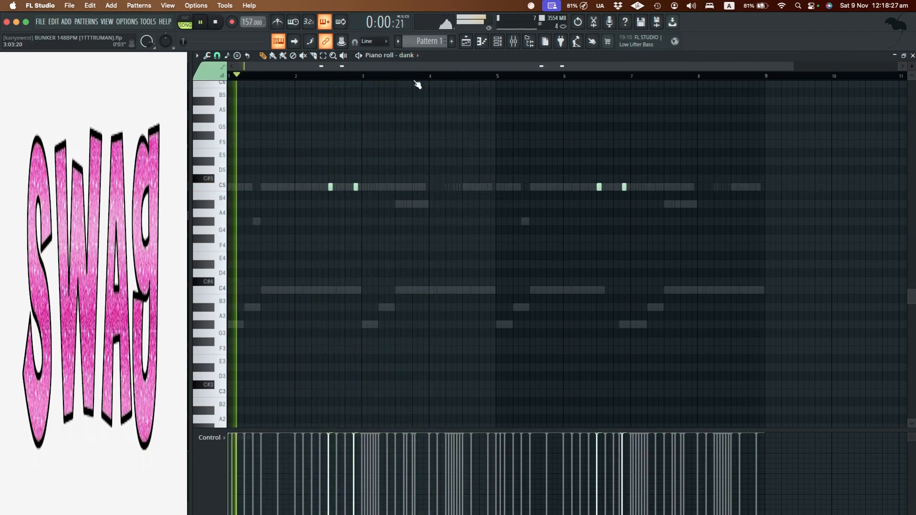
{"action": "left_click", "coordinate": [497, 41]}
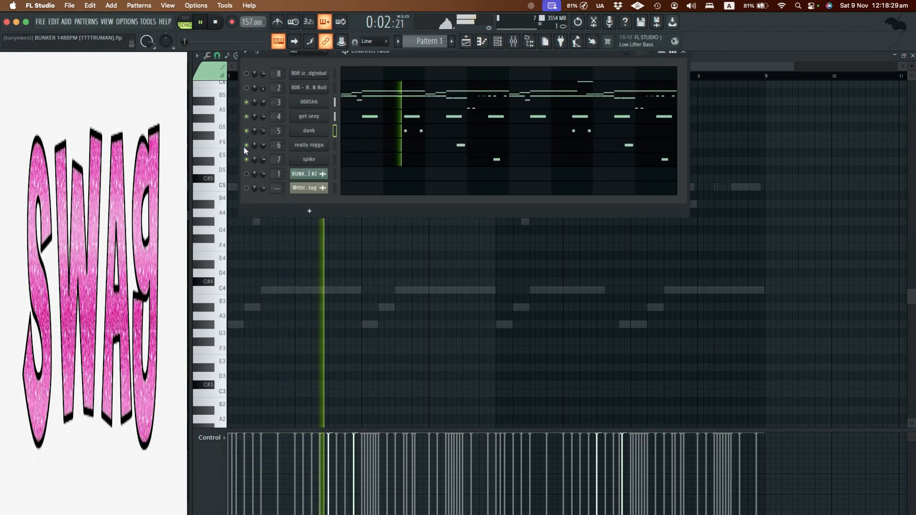
{"action": "right_click", "coordinate": [409, 264]}
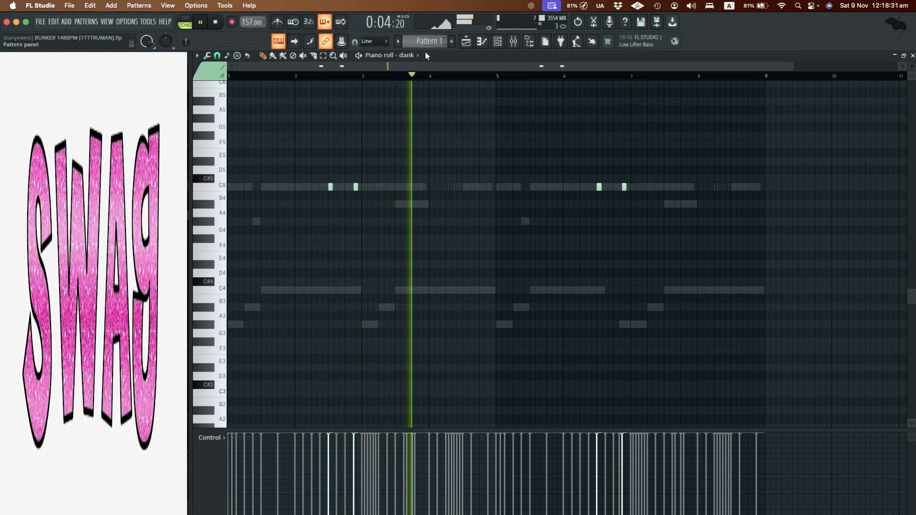
Step: Show the piano roll of the channel on mixer track 6 and play its note pair near the end of bar 3
{"action": "left_click", "coordinate": [389, 54]}
{"action": "left_click", "coordinate": [420, 206]}
{"action": "key", "text": "space"}
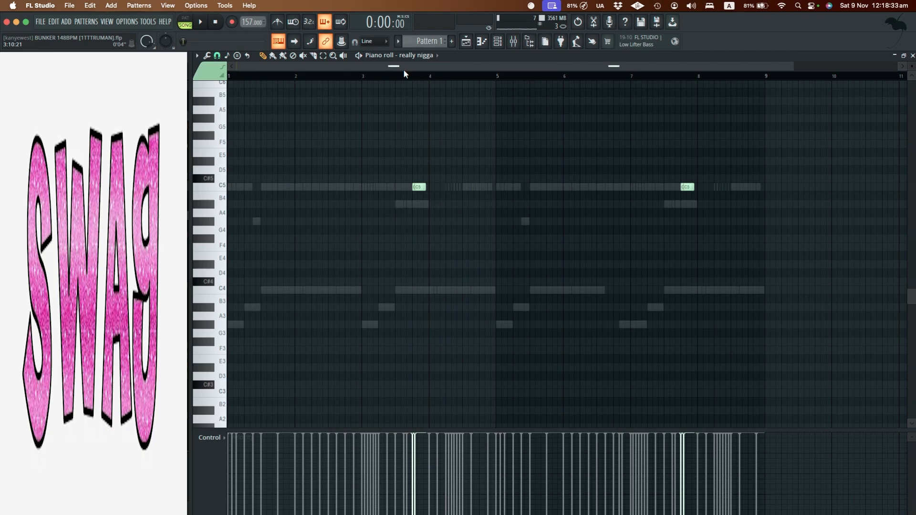
{"action": "left_click", "coordinate": [403, 74]}
{"action": "scroll", "coordinate": [406, 116], "scroll_direction": "up", "scroll_amount": 3}
{"action": "scroll", "coordinate": [409, 119], "scroll_direction": "up", "scroll_amount": 5}
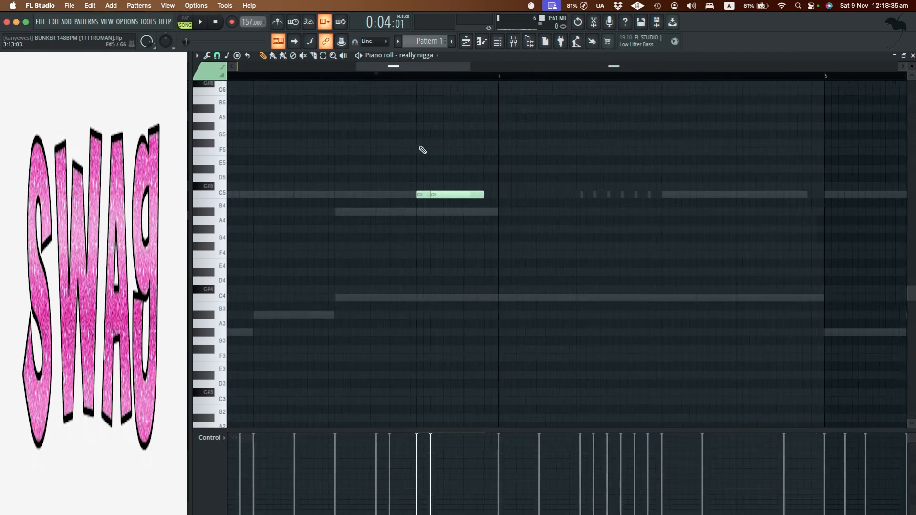
{"action": "key", "text": "space"}
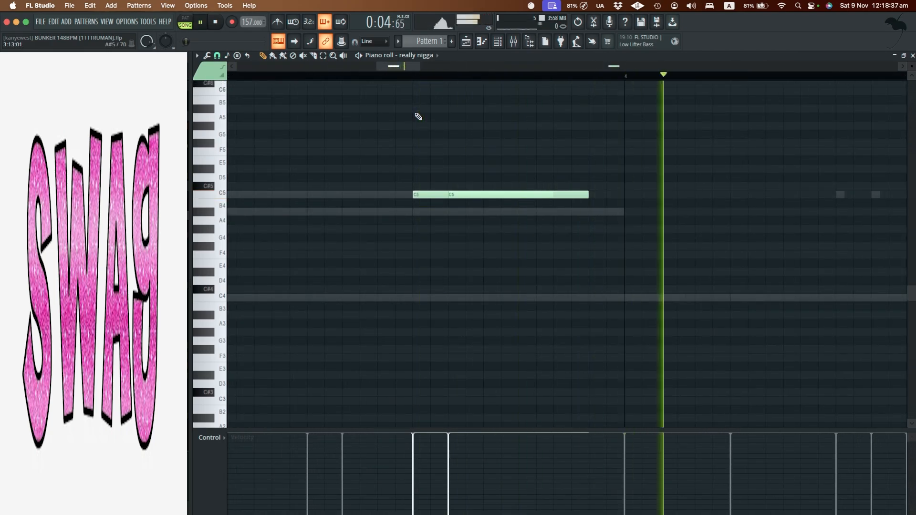
{"action": "scroll", "coordinate": [419, 117], "scroll_direction": "down", "scroll_amount": 6}
Step: Check the channel rack, and show all of the spike channel's notes in the piano roll during playback
{"action": "left_click", "coordinate": [497, 41]}
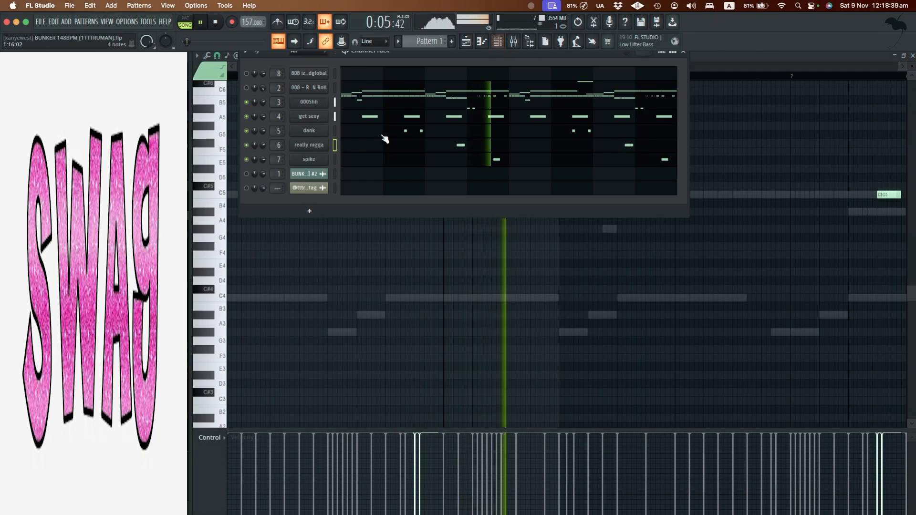
{"action": "right_click", "coordinate": [510, 273]}
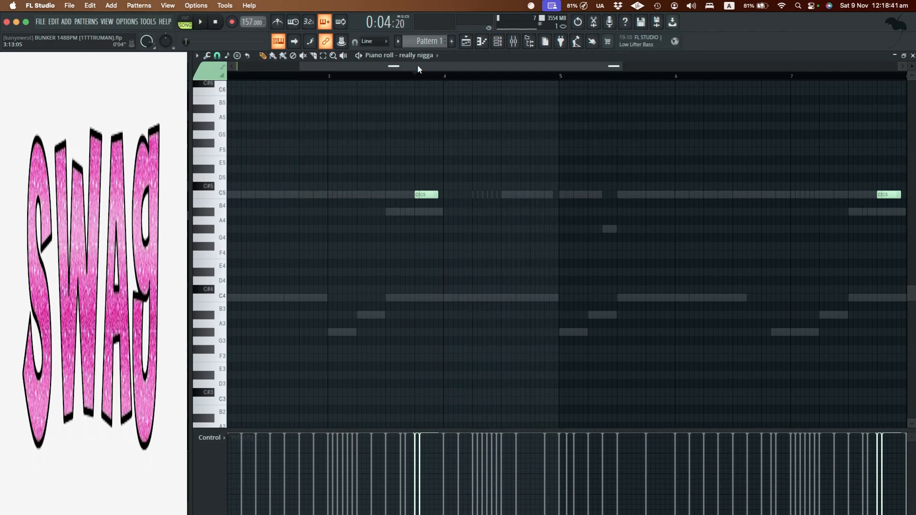
{"action": "left_click", "coordinate": [416, 55]}
{"action": "left_click", "coordinate": [438, 217]}
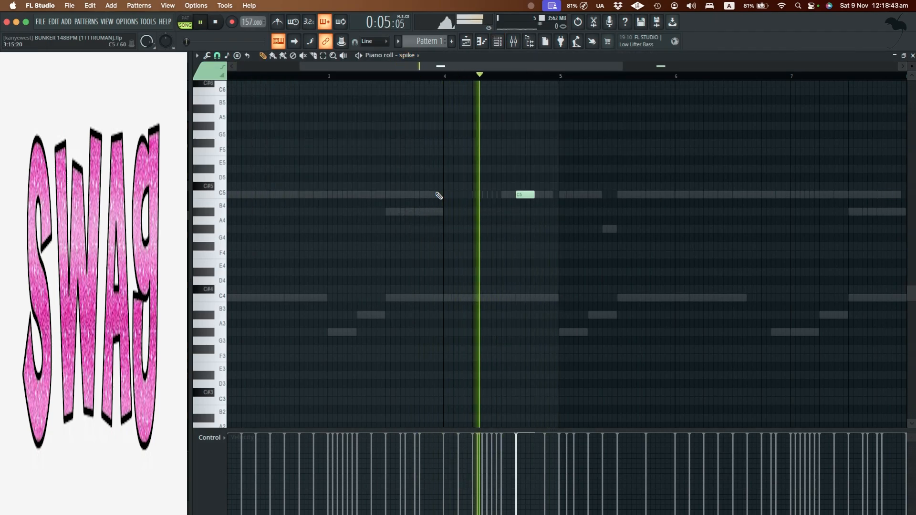
{"action": "scroll", "coordinate": [438, 194], "scroll_direction": "down", "scroll_amount": 3}
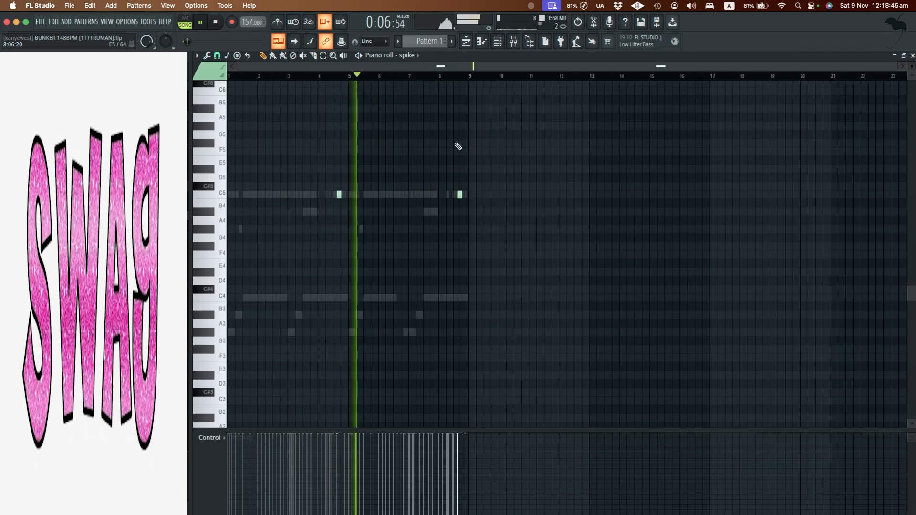
Step: Check the playlist and channel rack, and show the 808 izaya channel's Pattern 2 notes in the piano roll, stopping playback
{"action": "left_click", "coordinate": [499, 42]}
{"action": "left_click", "coordinate": [514, 42]}
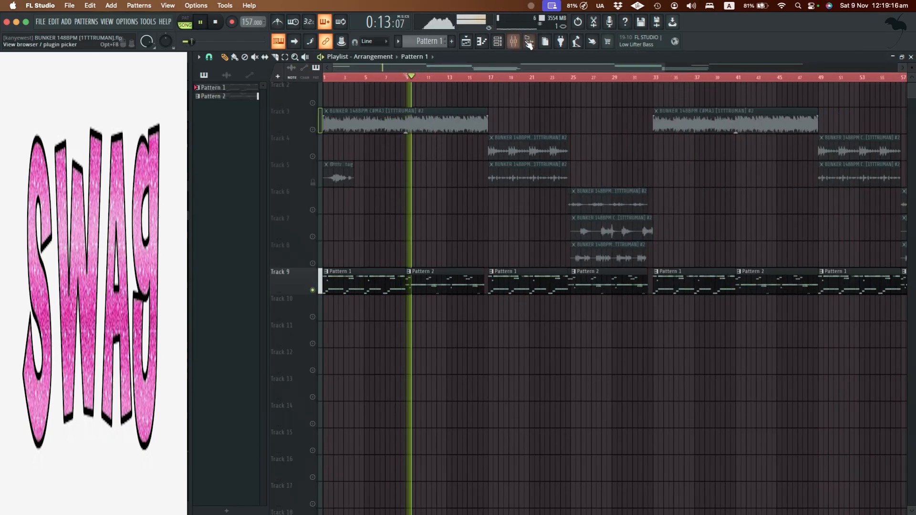
{"action": "left_click", "coordinate": [498, 42]}
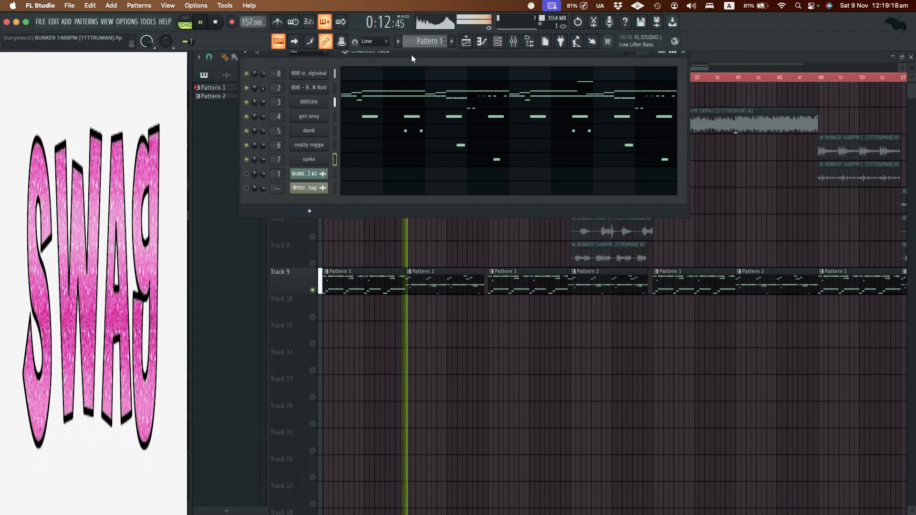
{"action": "left_click", "coordinate": [409, 87]}
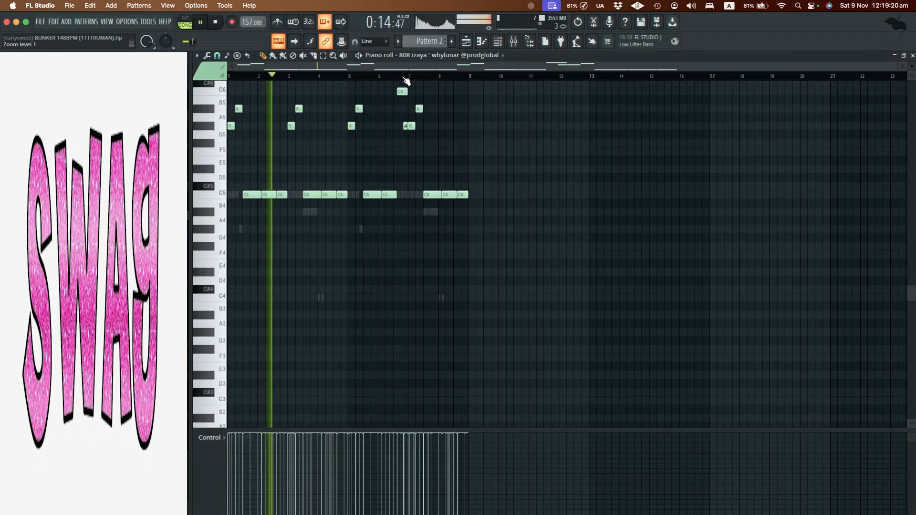
{"action": "scroll", "coordinate": [397, 115], "scroll_direction": "up", "scroll_amount": 2}
{"action": "scroll", "coordinate": [244, 203], "scroll_direction": "up", "scroll_amount": 8}
{"action": "key", "text": "space"}
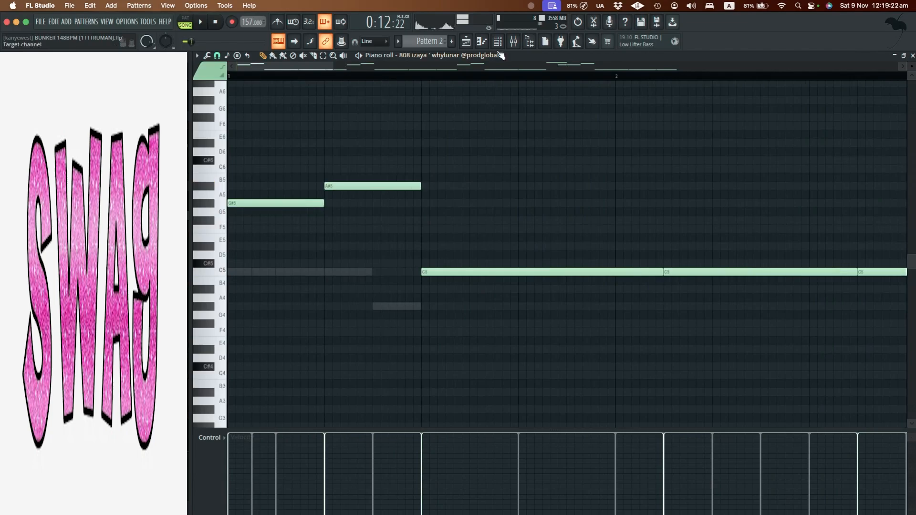
Step: Switch to Pattern 1 and show the 808 - Rock N Roll channel's notes in the piano roll
{"action": "scroll", "coordinate": [451, 185], "scroll_direction": "up", "scroll_amount": 1}
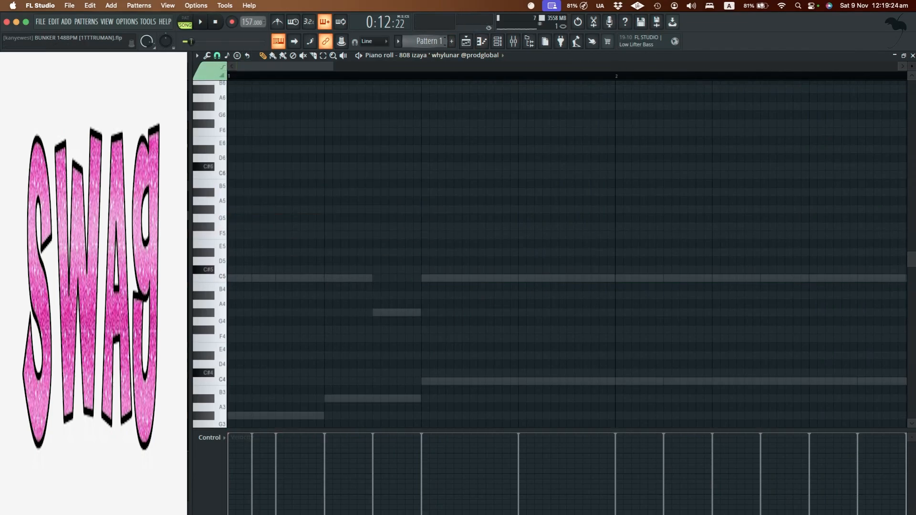
{"action": "scroll", "coordinate": [425, 38], "scroll_direction": "up", "scroll_amount": 1}
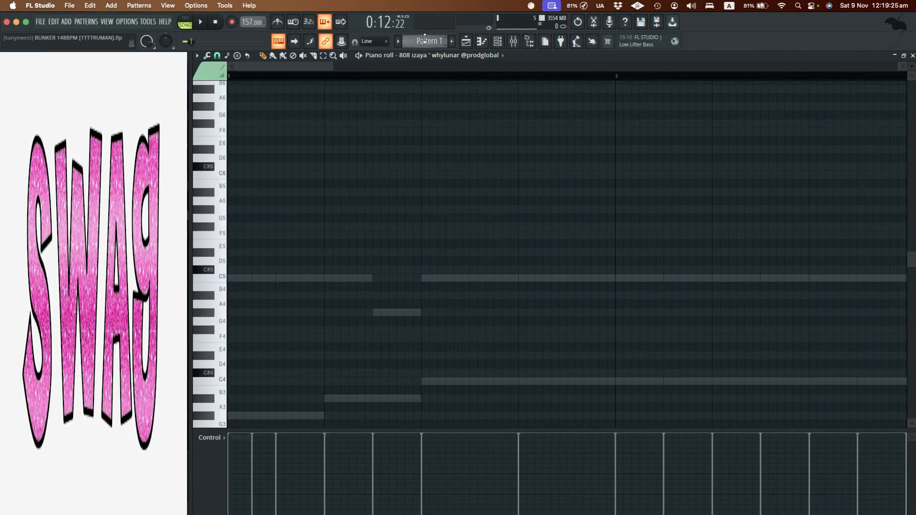
{"action": "left_click", "coordinate": [491, 42]}
{"action": "left_click", "coordinate": [409, 92]}
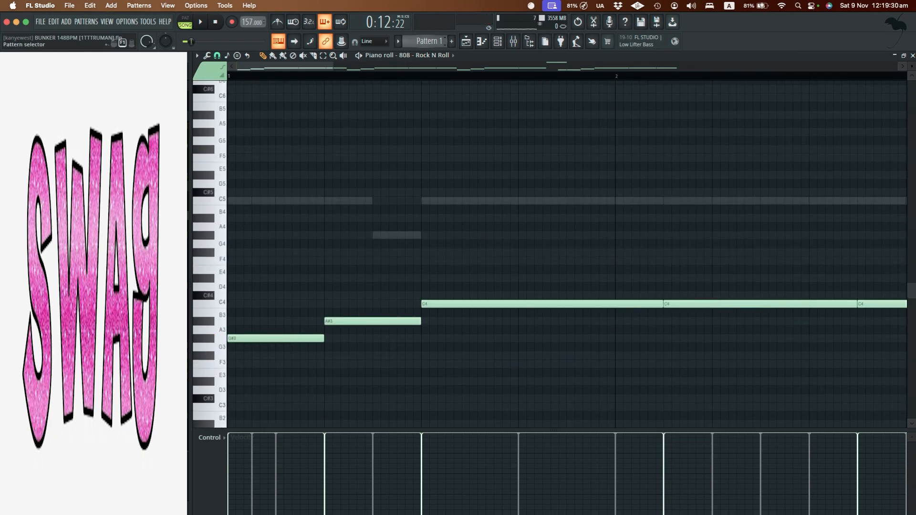
Step: Switch to Pattern 2, show all of the 808 izaya channel's notes in the piano roll, and play them
{"action": "scroll", "coordinate": [426, 41], "scroll_direction": "down", "scroll_amount": 1}
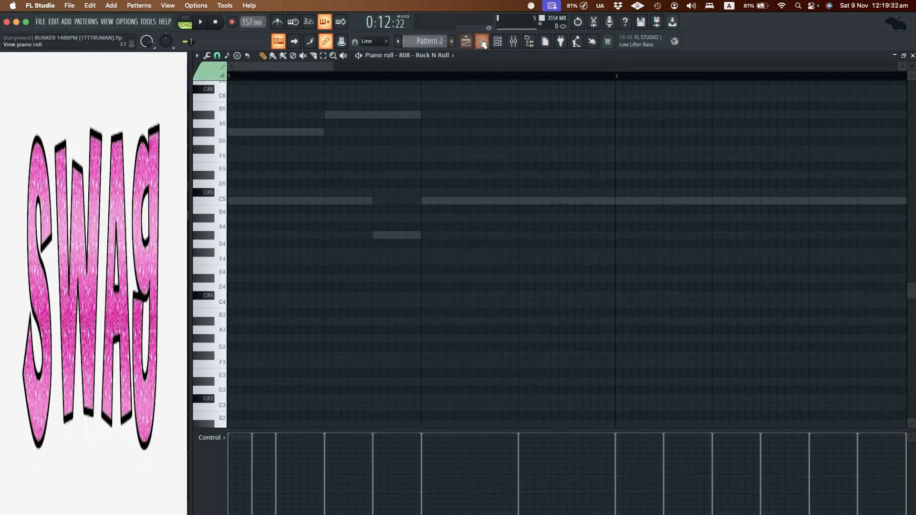
{"action": "left_click", "coordinate": [499, 43]}
{"action": "left_click", "coordinate": [386, 76]}
{"action": "scroll", "coordinate": [388, 137], "scroll_direction": "up", "scroll_amount": 4}
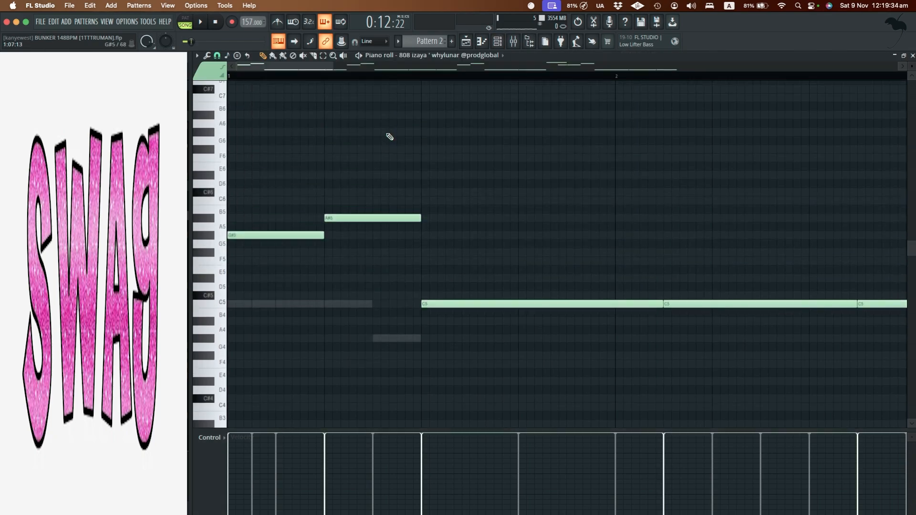
{"action": "scroll", "coordinate": [387, 137], "scroll_direction": "down", "scroll_amount": 3}
{"action": "key", "text": "space"}
{"action": "scroll", "coordinate": [380, 147], "scroll_direction": "down", "scroll_amount": 2}
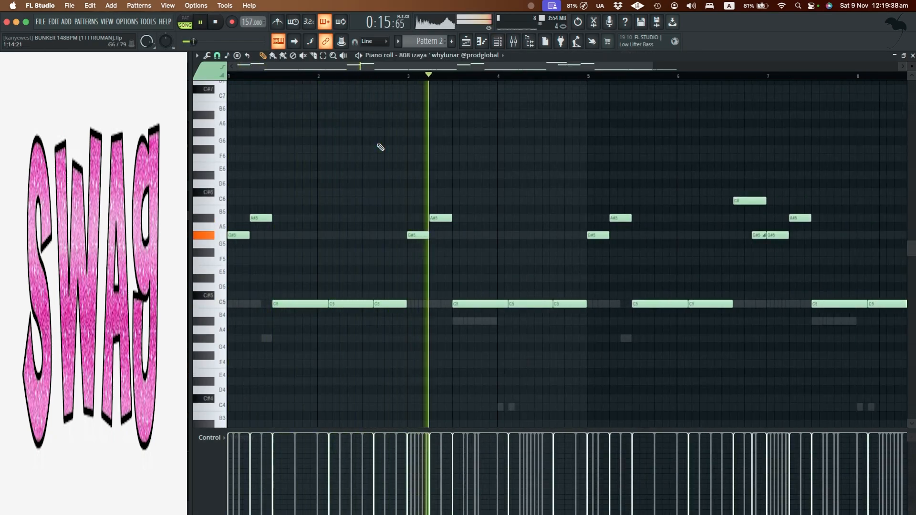
{"action": "scroll", "coordinate": [381, 146], "scroll_direction": "down", "scroll_amount": 1}
{"action": "scroll", "coordinate": [380, 147], "scroll_direction": "down", "scroll_amount": 1}
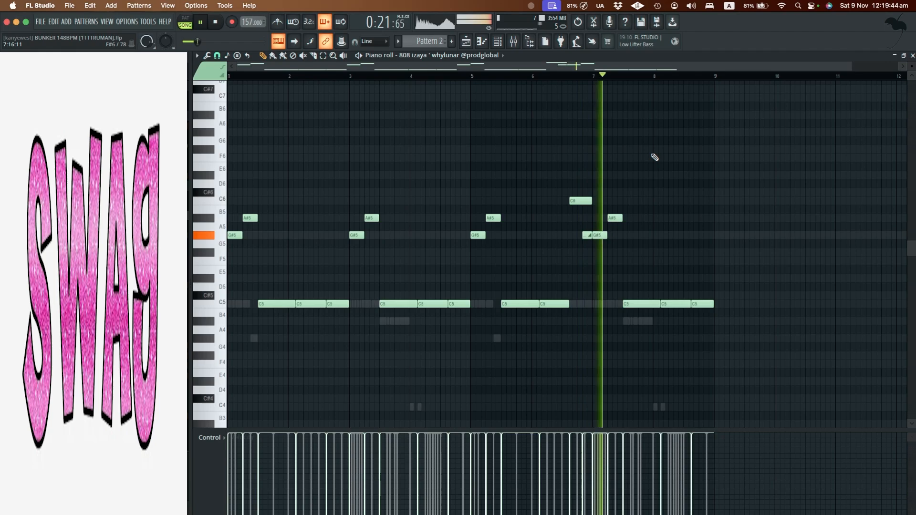
{"action": "key", "text": "space"}
Step: Check the channel rack during playback, close the piano roll to return to the playlist, and stop playback
{"action": "left_click", "coordinate": [497, 42]}
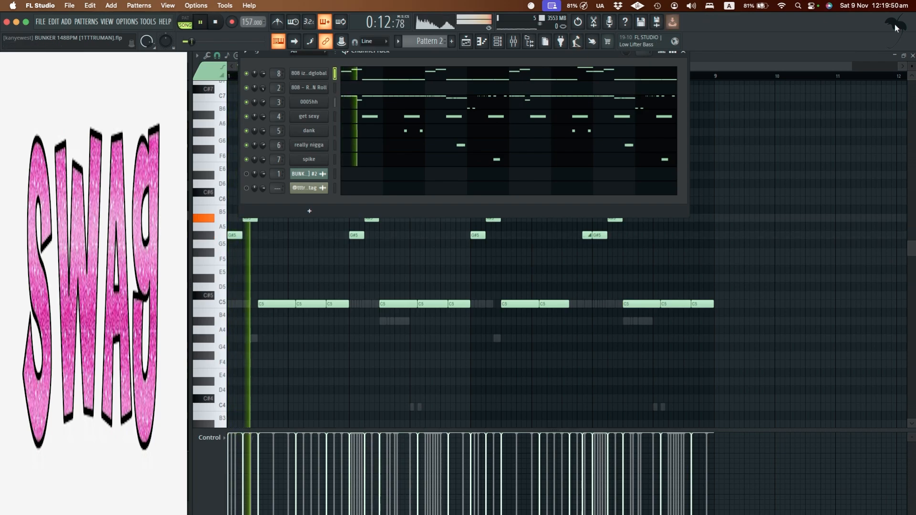
{"action": "left_click", "coordinate": [913, 56]}
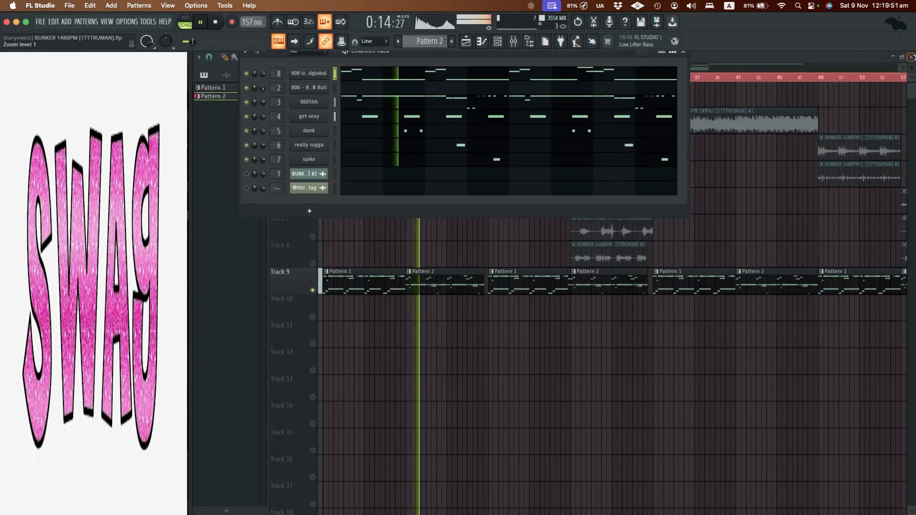
{"action": "right_click", "coordinate": [730, 353]}
{"action": "key", "text": "space"}
Step: Play the melody clip on track 3 together with the drum patterns on track 9 in the playlist
{"action": "right_click", "coordinate": [314, 130]}
{"action": "right_click", "coordinate": [314, 130]}
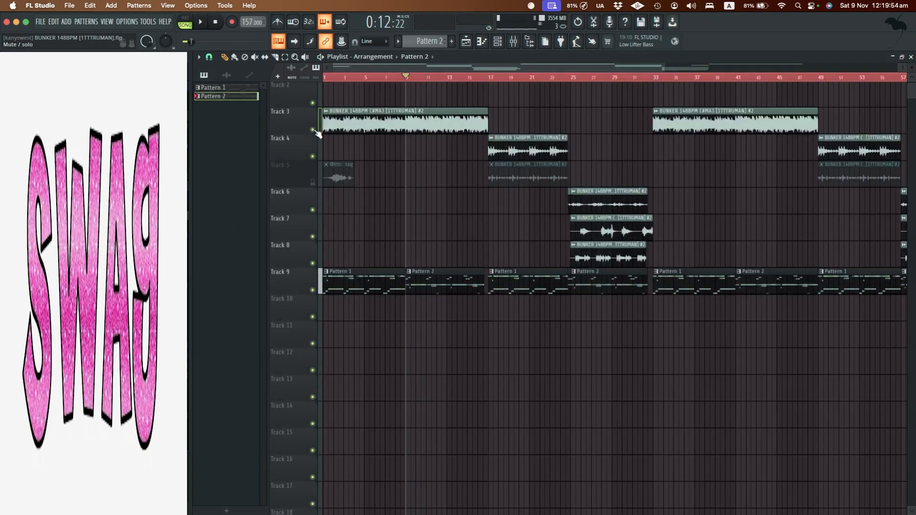
{"action": "key", "text": "space"}
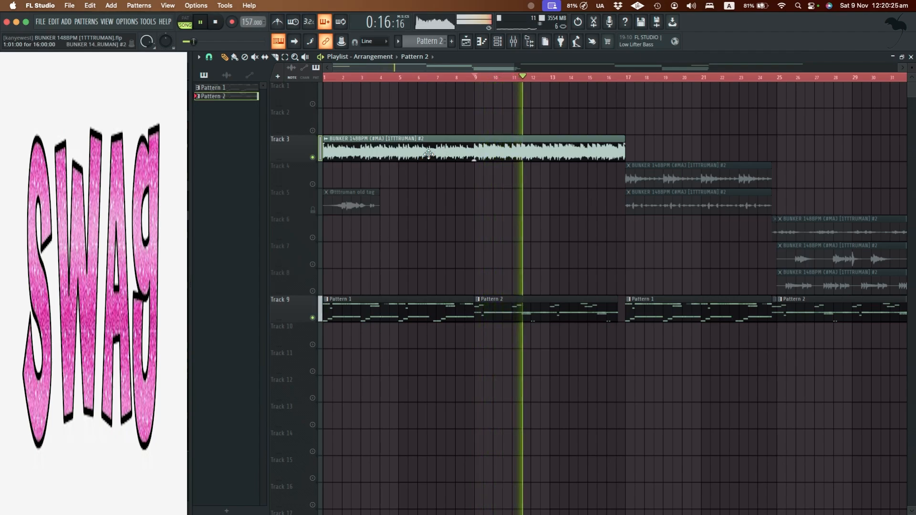
{"action": "scroll", "coordinate": [429, 153], "scroll_direction": "down", "scroll_amount": 2}
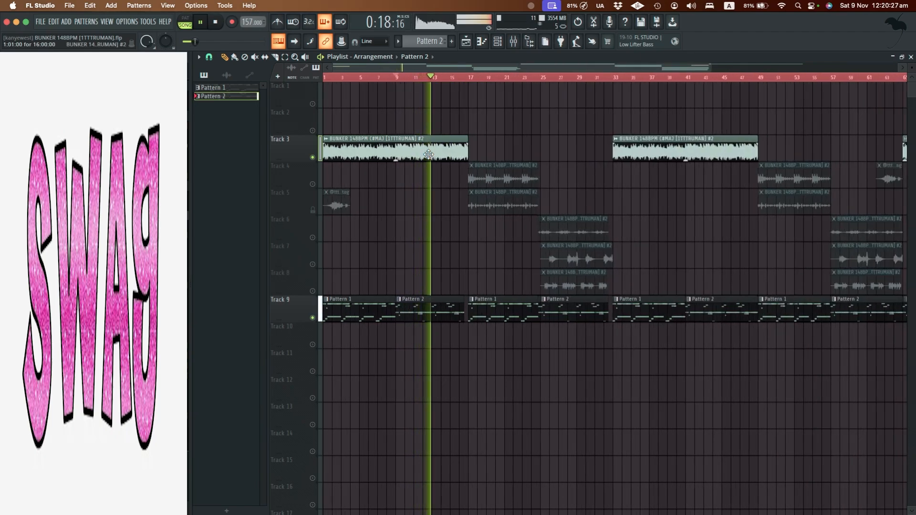
Step: Make all playlist tracks audible, including track 5, and set the playback position to bar 17 with playback stopped
{"action": "right_click", "coordinate": [313, 158]}
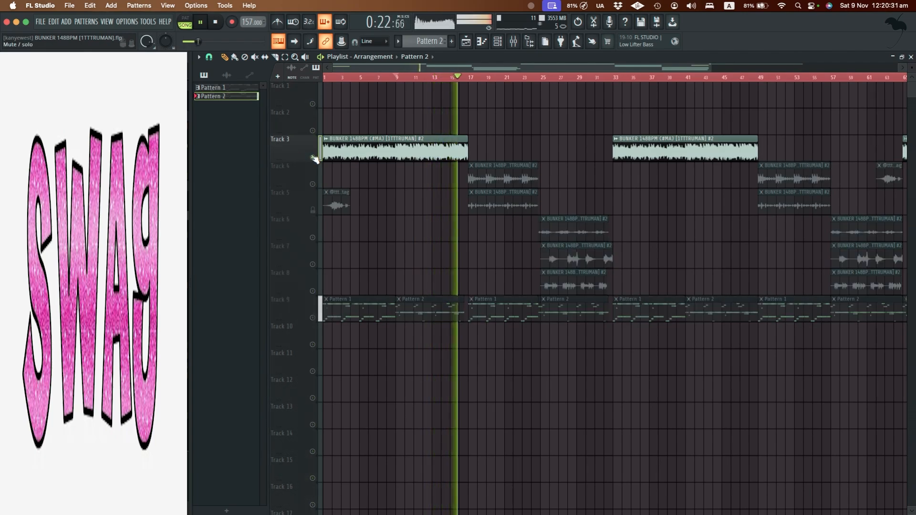
{"action": "left_click", "coordinate": [313, 210]}
{"action": "scroll", "coordinate": [475, 164], "scroll_direction": "up", "scroll_amount": 6}
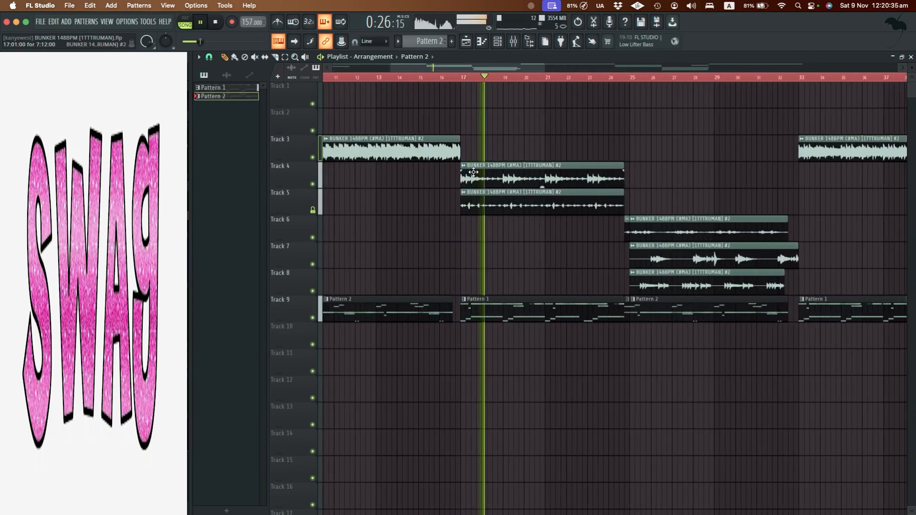
{"action": "left_click", "coordinate": [444, 78]}
{"action": "key", "text": "space"}
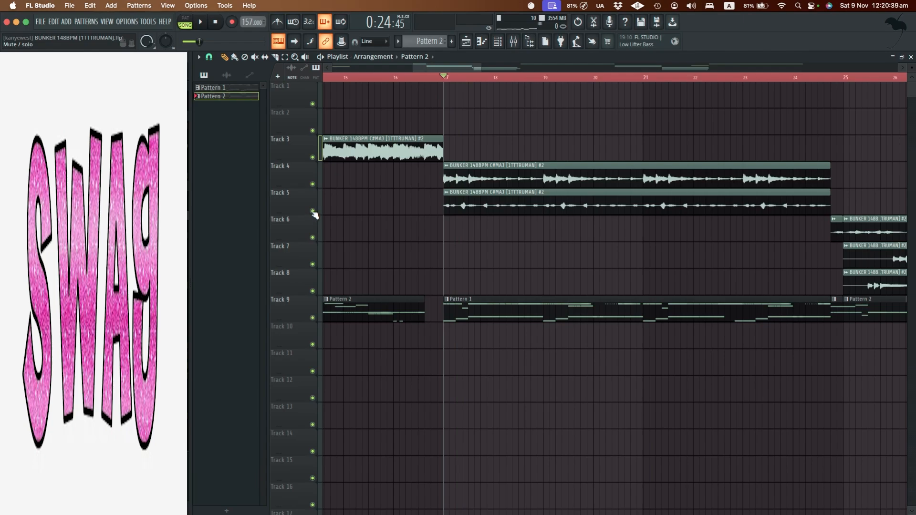
Step: Trim the first BUNKER clip on track 3 so that it ends at bar 17
{"action": "scroll", "coordinate": [444, 210], "scroll_direction": "down", "scroll_amount": 4}
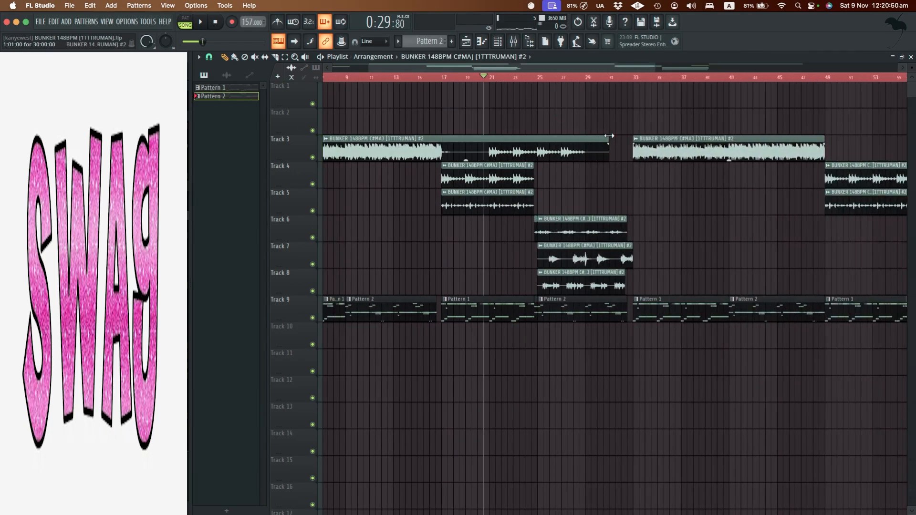
{"action": "left_click_drag", "start_coordinate": [609, 136], "coordinate": [435, 137]}
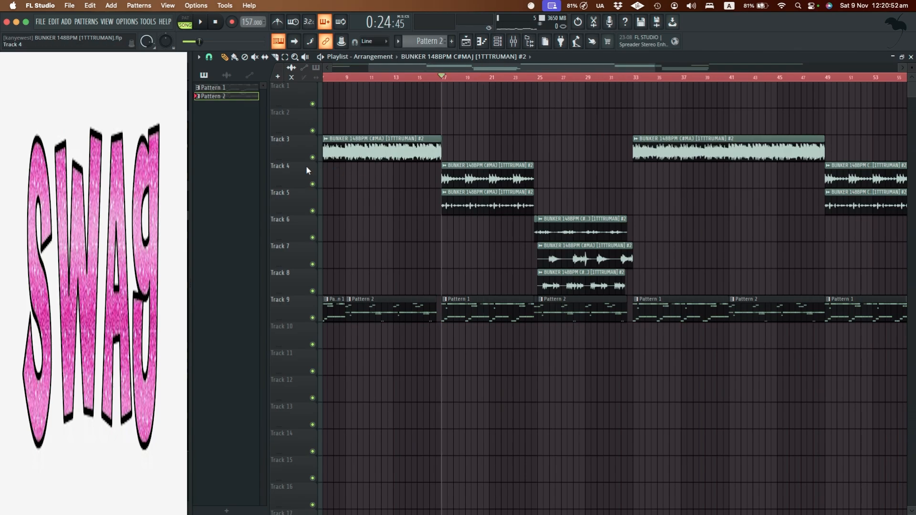
Step: Audition the track 4 clip on its own from bar 17, and the track 5 clip on its own
{"action": "left_click", "coordinate": [313, 185], "text": "ctrl"}
{"action": "scroll", "coordinate": [422, 157], "scroll_direction": "up", "scroll_amount": 4}
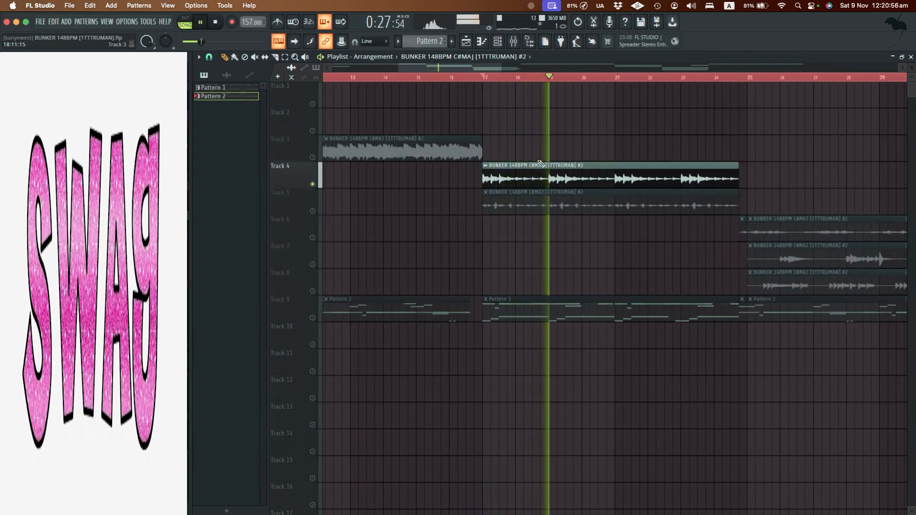
{"action": "left_click", "coordinate": [484, 180]}
{"action": "left_click", "coordinate": [312, 211], "text": "ctrl"}
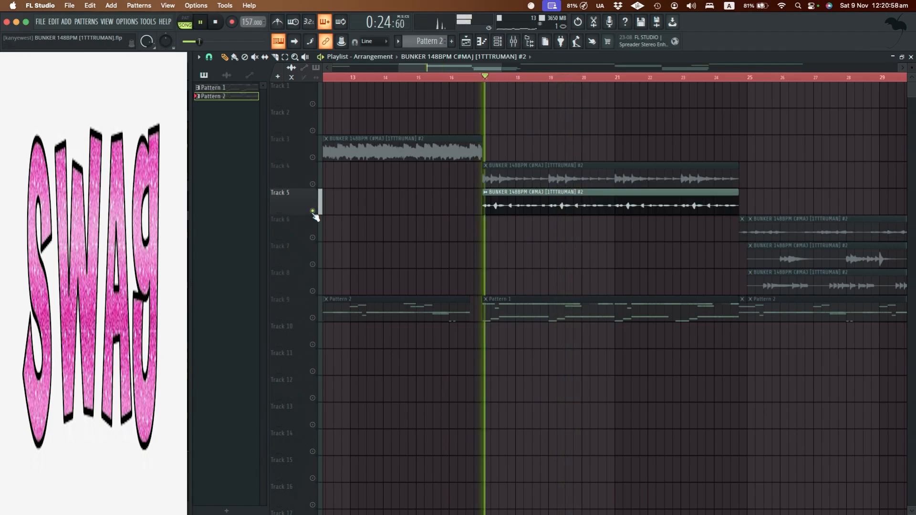
{"action": "scroll", "coordinate": [538, 214], "scroll_direction": "down", "scroll_amount": 5}
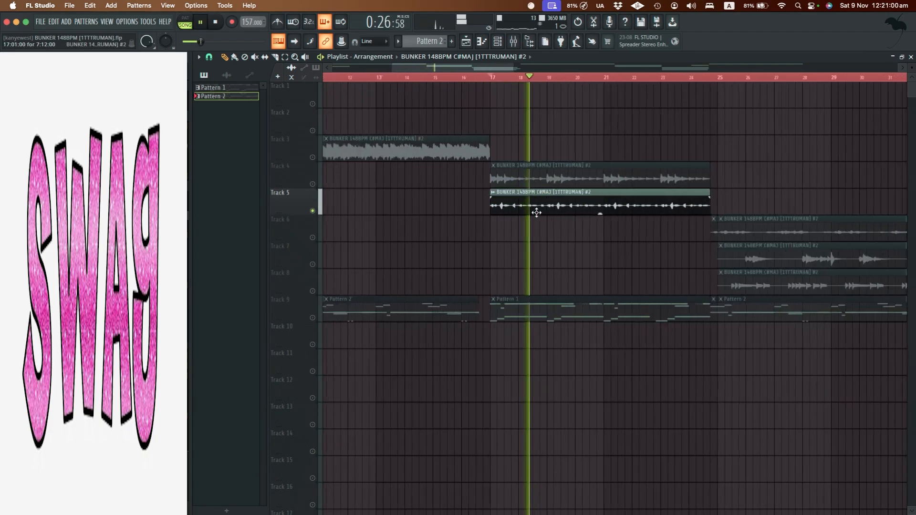
Step: Play tracks 4 and 5 together from bar 17, and restart that section with all tracks unsoloed
{"action": "key", "text": "space"}
{"action": "left_click", "coordinate": [313, 185]}
{"action": "key", "text": "space"}
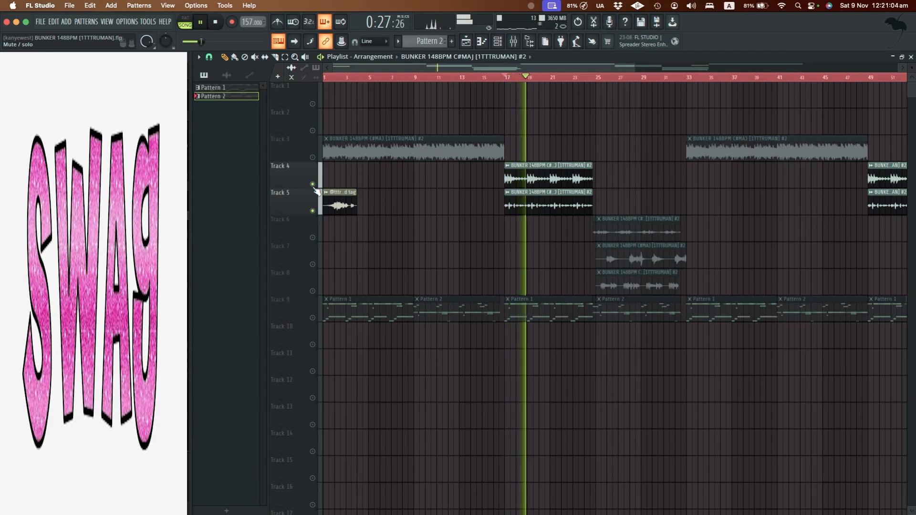
{"action": "right_click", "coordinate": [313, 186]}
{"action": "key", "text": "space"}
{"action": "key", "text": "space"}
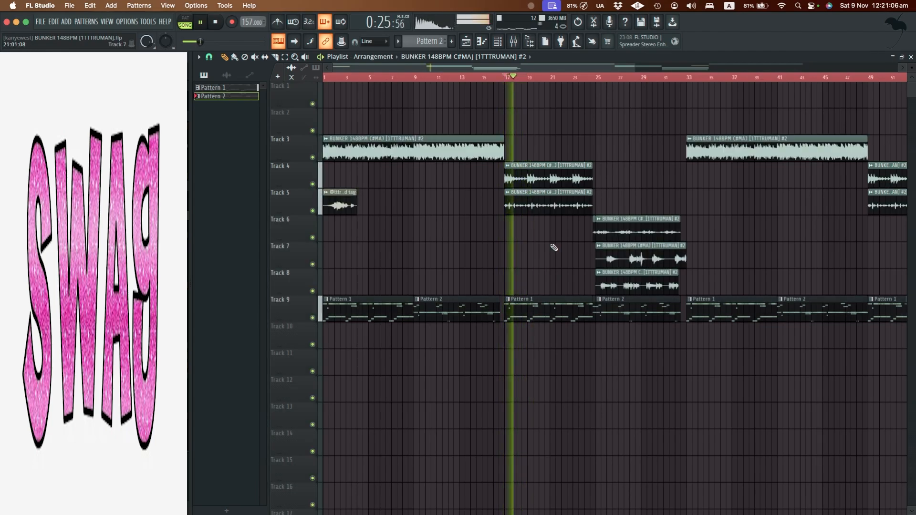
Step: Play the full arrangement from just before bar 25, where the clips on tracks 6 to 8 come in
{"action": "key", "text": "space"}
{"action": "scroll", "coordinate": [581, 184], "scroll_direction": "up", "scroll_amount": 5}
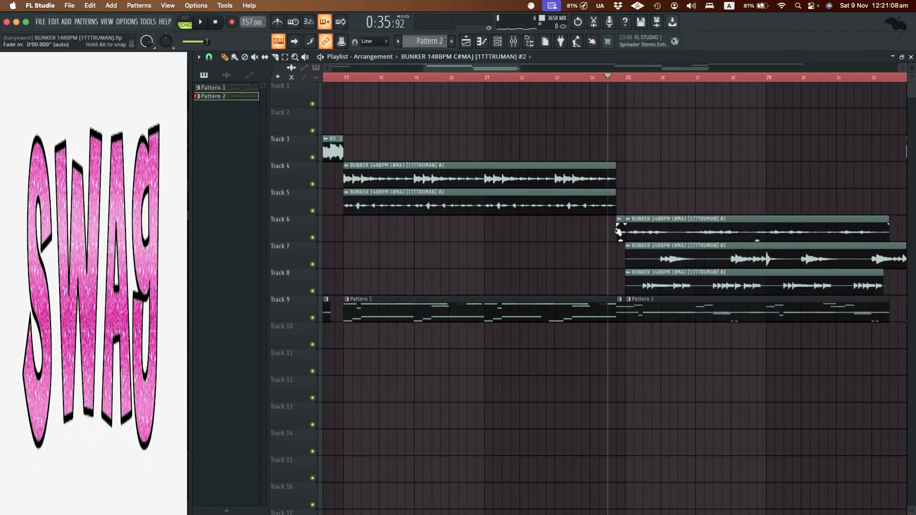
{"action": "key", "text": "space"}
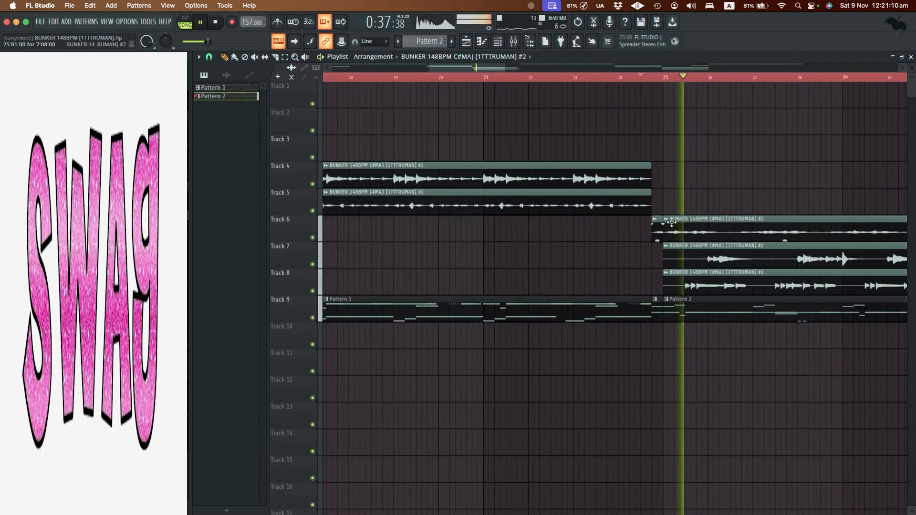
{"action": "scroll", "coordinate": [583, 87], "scroll_direction": "down", "scroll_amount": 5}
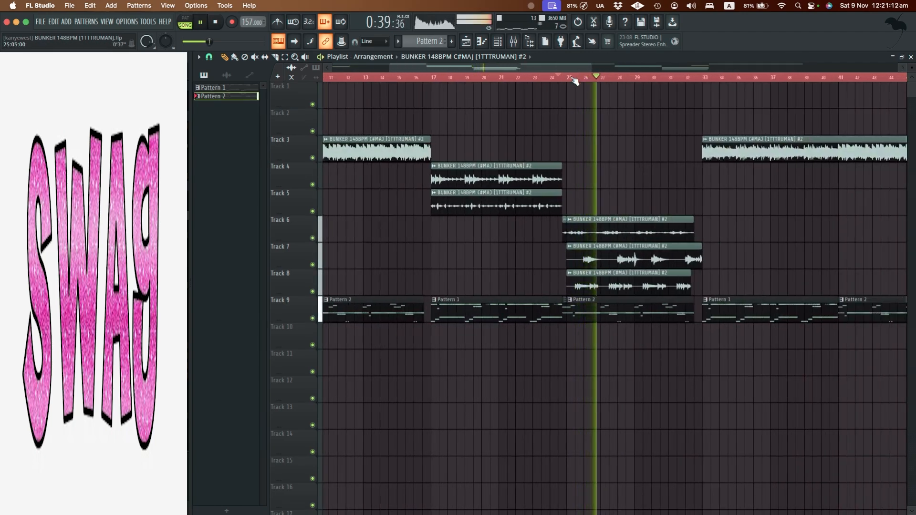
Step: Solo track 8 from bar 25 and add tracks 7 and 6 to hear the three melody layers together
{"action": "left_click", "coordinate": [564, 78]}
{"action": "right_click", "coordinate": [312, 292]}
{"action": "key", "text": "space"}
{"action": "left_click", "coordinate": [312, 265]}
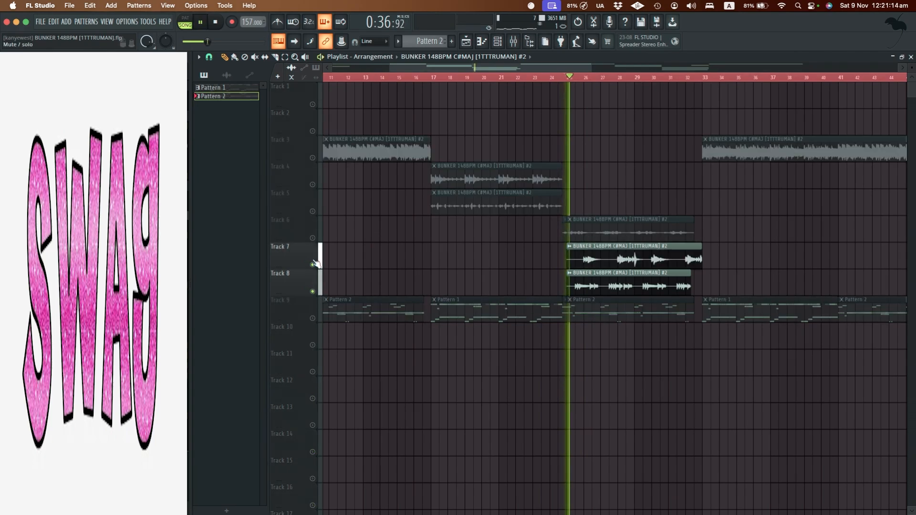
{"action": "left_click", "coordinate": [312, 238]}
{"action": "scroll", "coordinate": [593, 262], "scroll_direction": "up", "scroll_amount": 3}
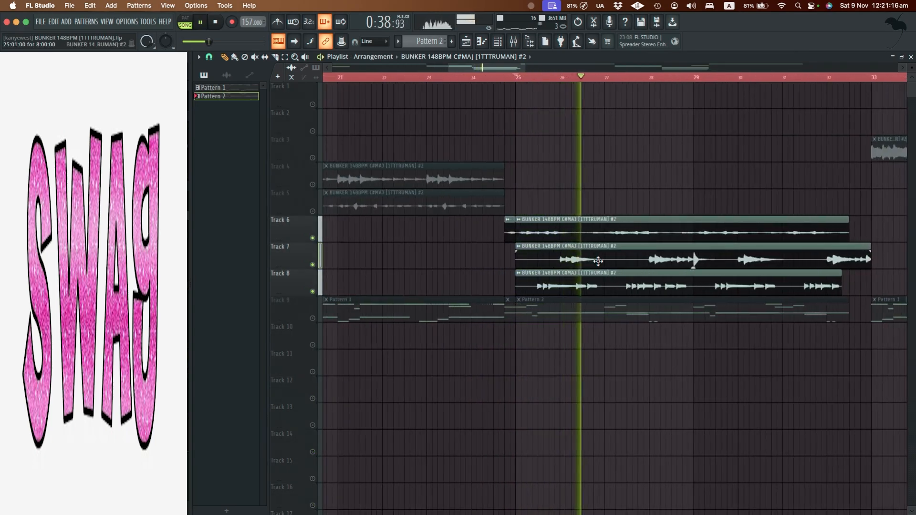
{"action": "scroll", "coordinate": [598, 261], "scroll_direction": "down", "scroll_amount": 3}
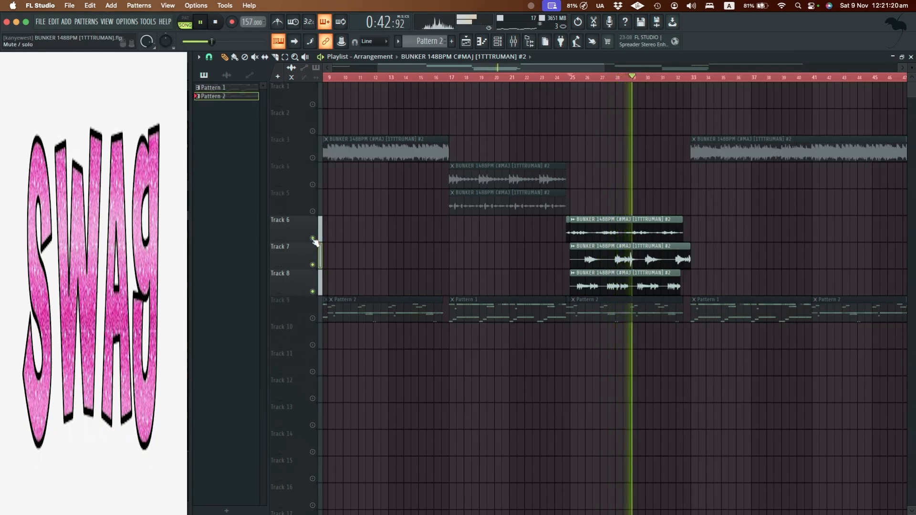
Step: Add the track 9 drum patterns to tracks 6 to 8, play the section from bar 25, and toggle track 6's solo
{"action": "key", "text": "space"}
{"action": "left_click", "coordinate": [312, 318]}
{"action": "key", "text": "space"}
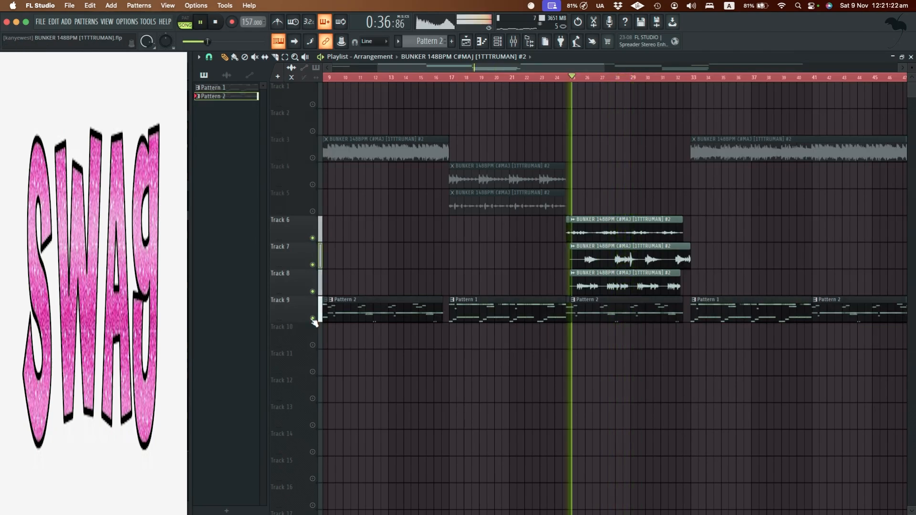
{"action": "scroll", "coordinate": [565, 314], "scroll_direction": "down", "scroll_amount": 4}
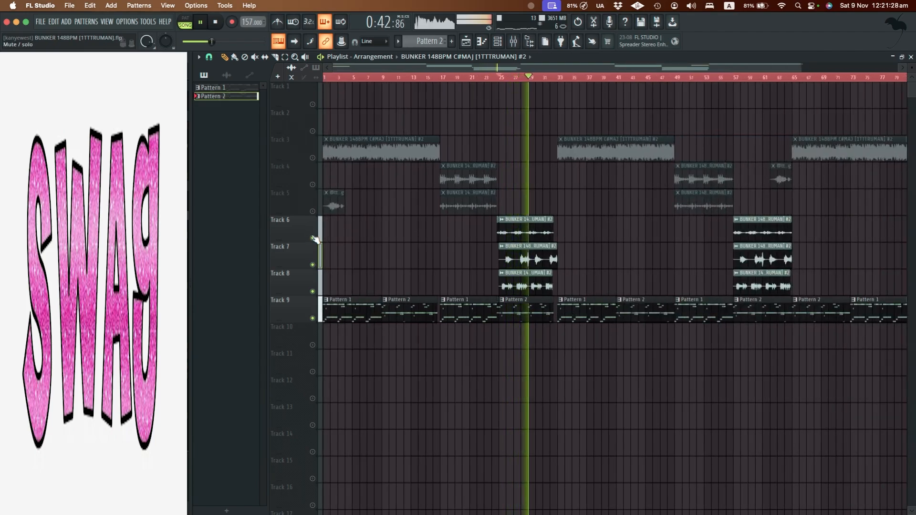
{"action": "right_click", "coordinate": [313, 238]}
{"action": "right_click", "coordinate": [313, 238]}
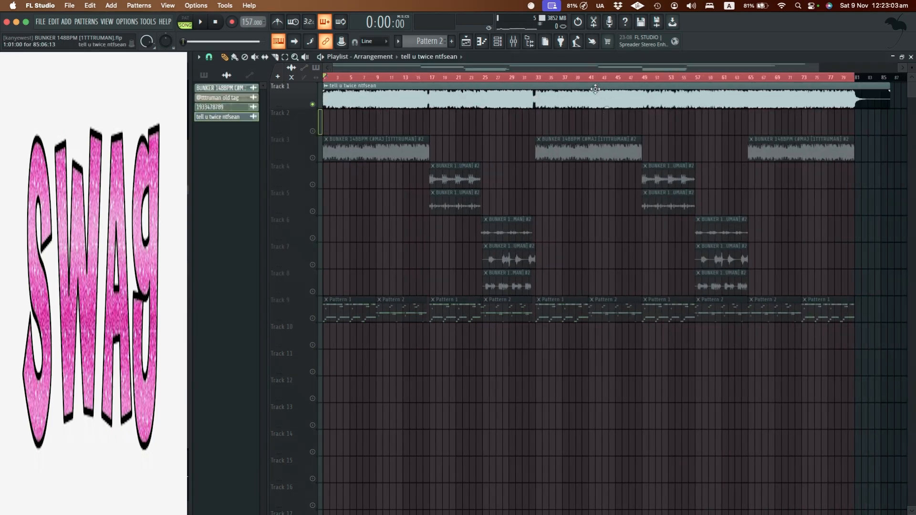
Step: Lower the full song clip on track 1 to -2.9 dB and play it on its own to around bar 29
{"action": "left_click_drag", "start_coordinate": [608, 108], "coordinate": [607, 106]}
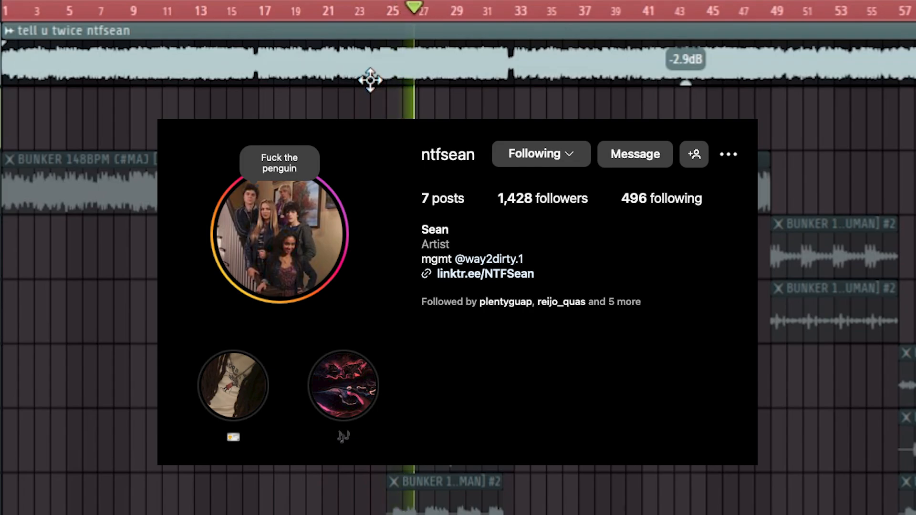
{"action": "scroll", "coordinate": [446, 455], "scroll_direction": "up", "scroll_amount": 6}
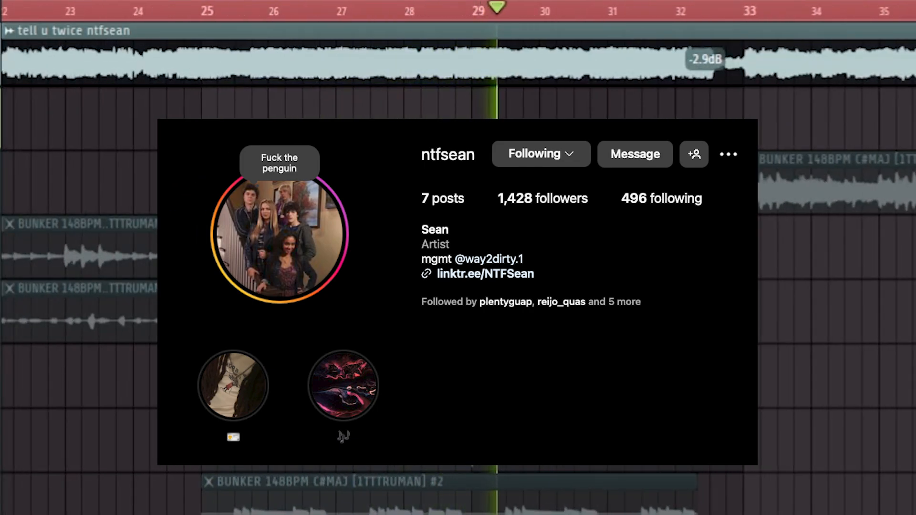
{"action": "scroll", "coordinate": [551, 455], "scroll_direction": "right", "scroll_amount": 3}
{"action": "scroll", "coordinate": [551, 455], "scroll_direction": "up", "scroll_amount": 3}
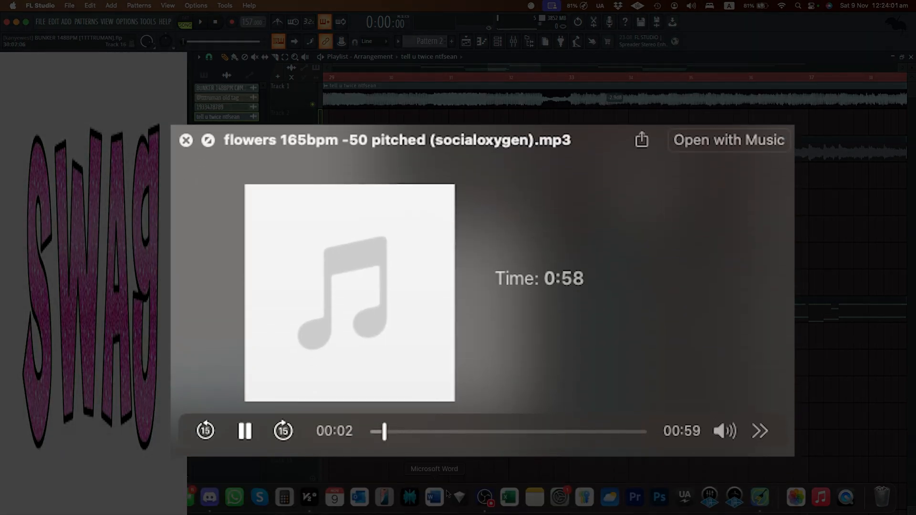
{"action": "left_click", "coordinate": [488, 503]}
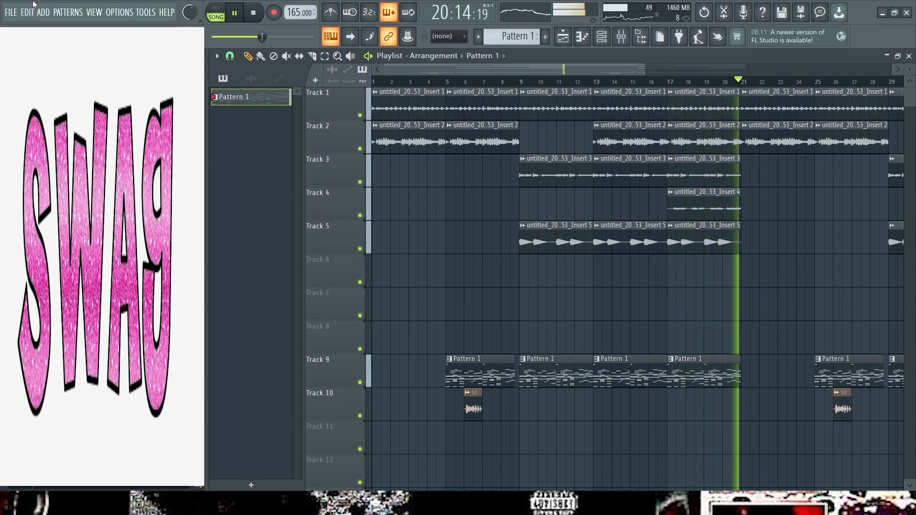
Step: Play the Serum channel's melody from bar 9 in the piano roll and check its mixer track, Insert 1
{"action": "left_click", "coordinate": [232, 15]}
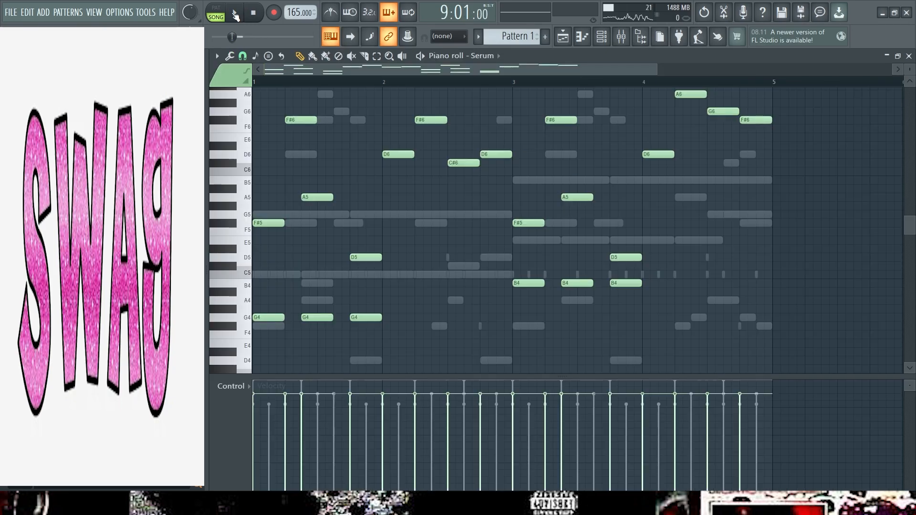
{"action": "left_click", "coordinate": [234, 13]}
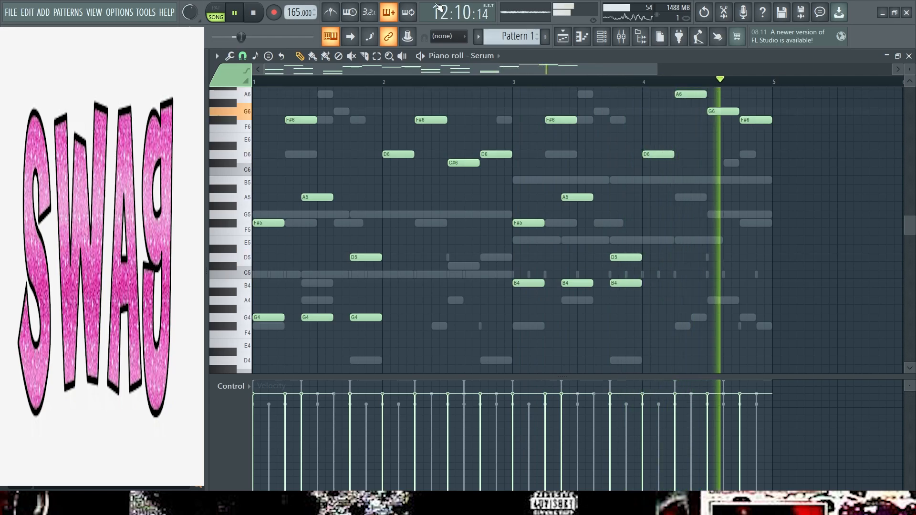
{"action": "left_click", "coordinate": [615, 37]}
{"action": "left_click", "coordinate": [287, 194]}
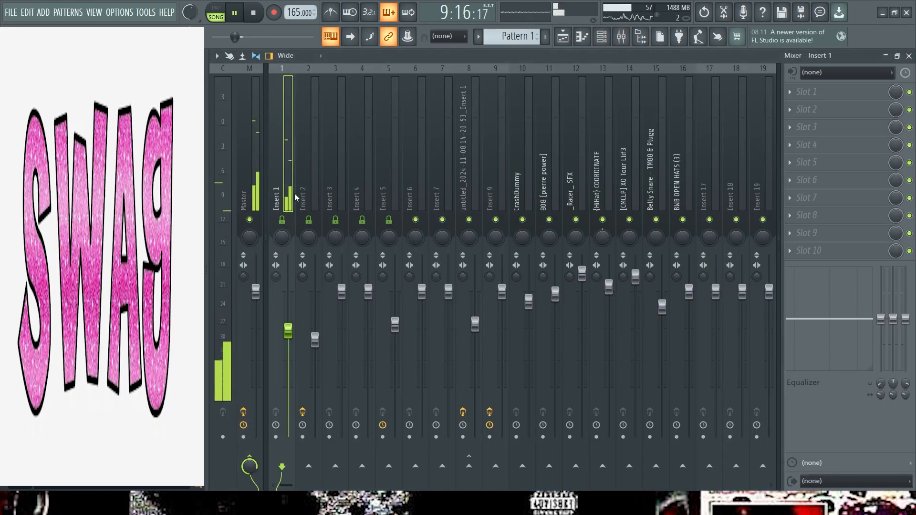
{"action": "left_click", "coordinate": [604, 38]}
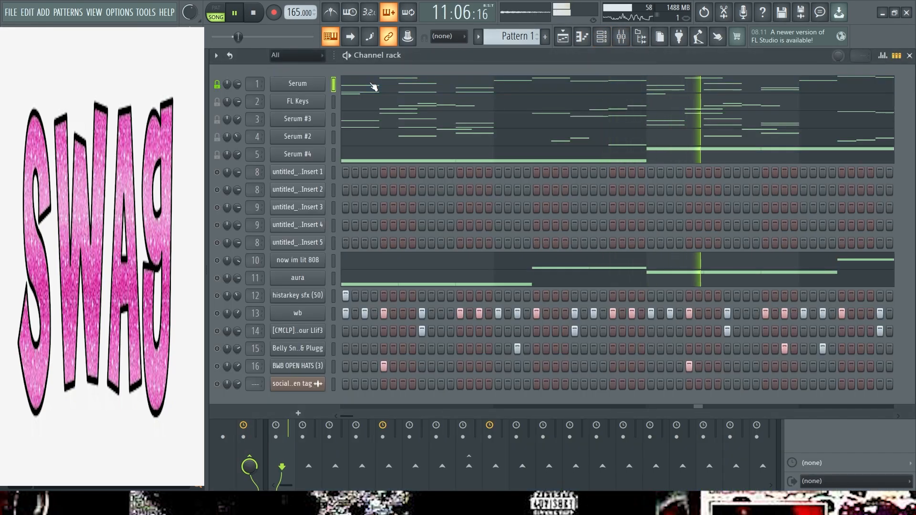
{"action": "left_click", "coordinate": [373, 87]}
{"action": "key", "text": "space"}
Step: Open the Serum #3 notes in the piano roll and play them with Serum from bar 9
{"action": "left_click", "coordinate": [604, 41]}
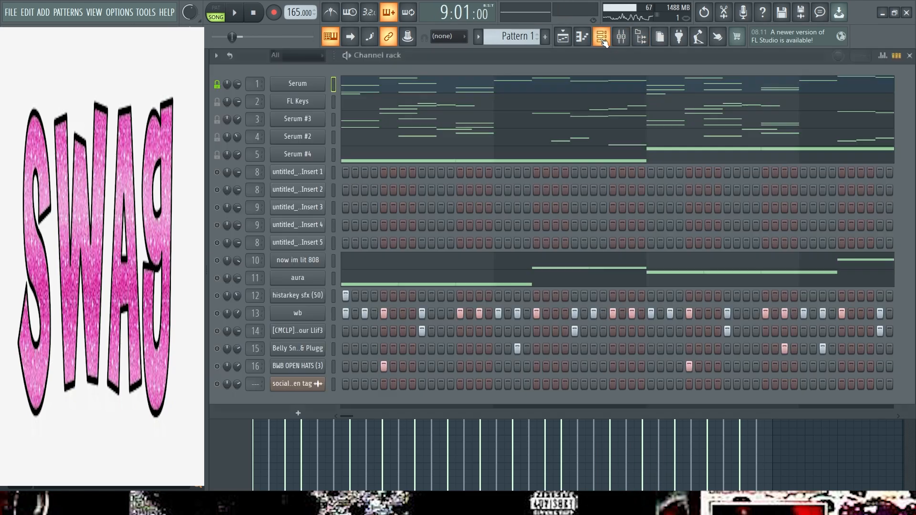
{"action": "left_click", "coordinate": [604, 41]}
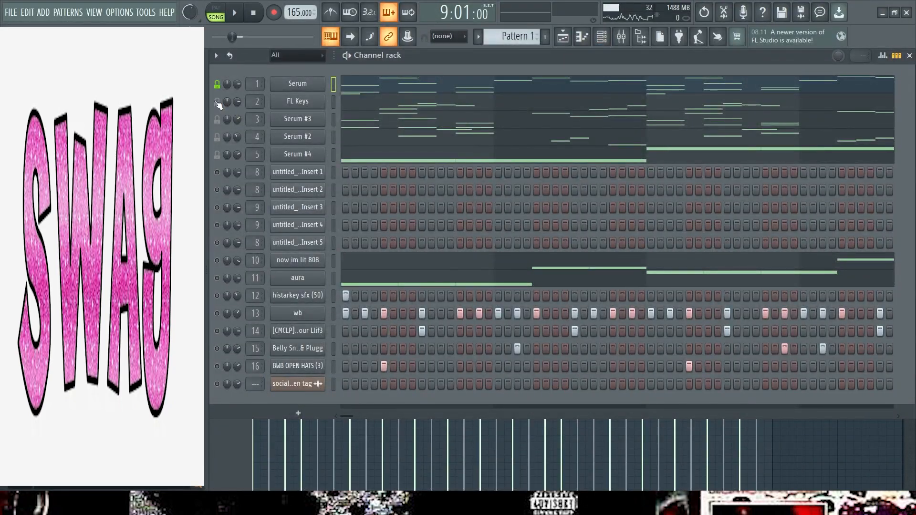
{"action": "left_click", "coordinate": [354, 123]}
{"action": "key", "text": "space"}
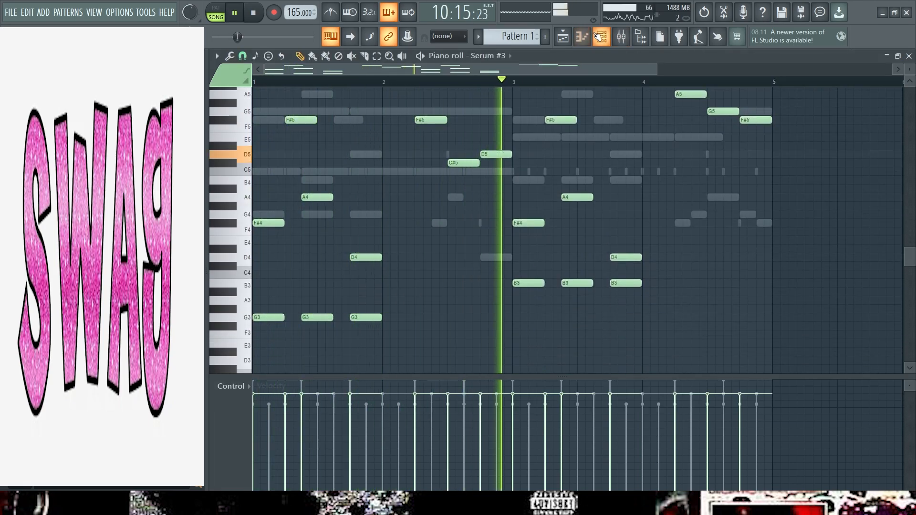
{"action": "scroll", "coordinate": [327, 107], "scroll_direction": "up", "scroll_amount": 2}
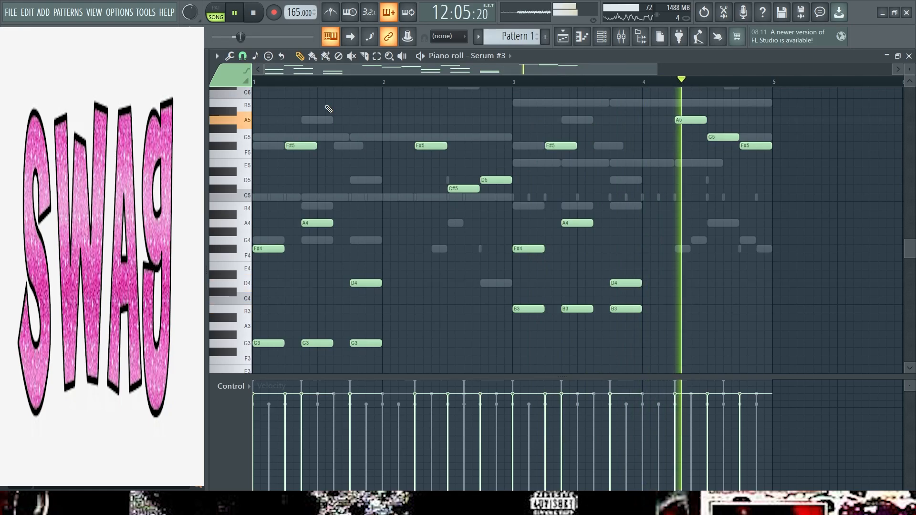
{"action": "key", "text": "F6"}
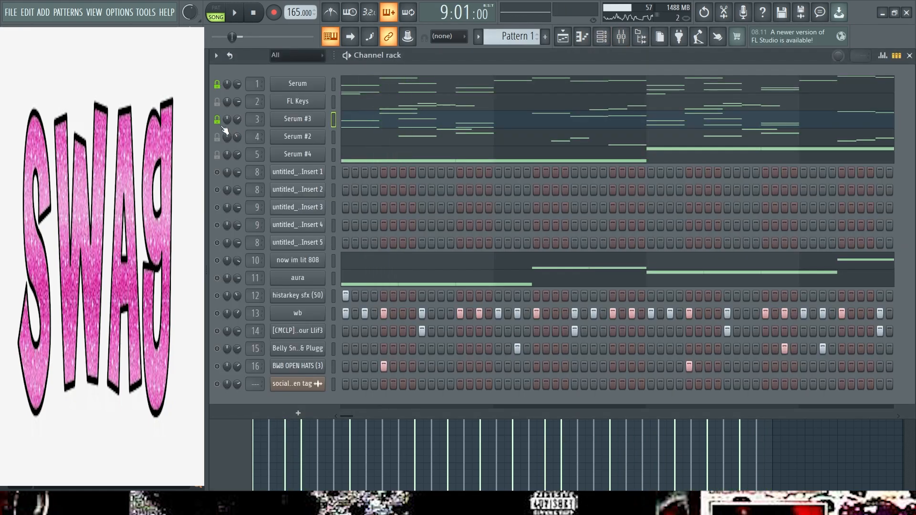
Step: Review the Serum notes again, and play Serum #2 with Serum and Serum #3 from bar 9 with its notes open
{"action": "left_click", "coordinate": [394, 91]}
{"action": "scroll", "coordinate": [618, 163], "scroll_direction": "up", "scroll_amount": 4}
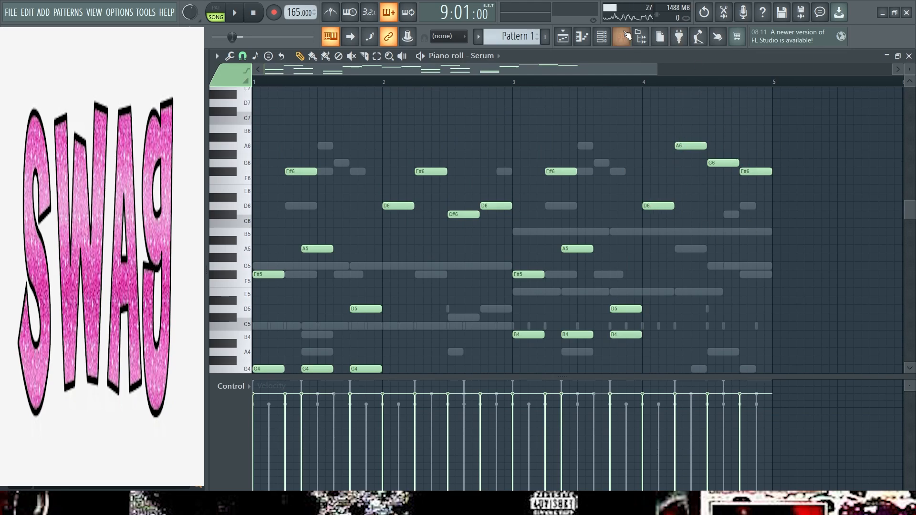
{"action": "left_click", "coordinate": [601, 36]}
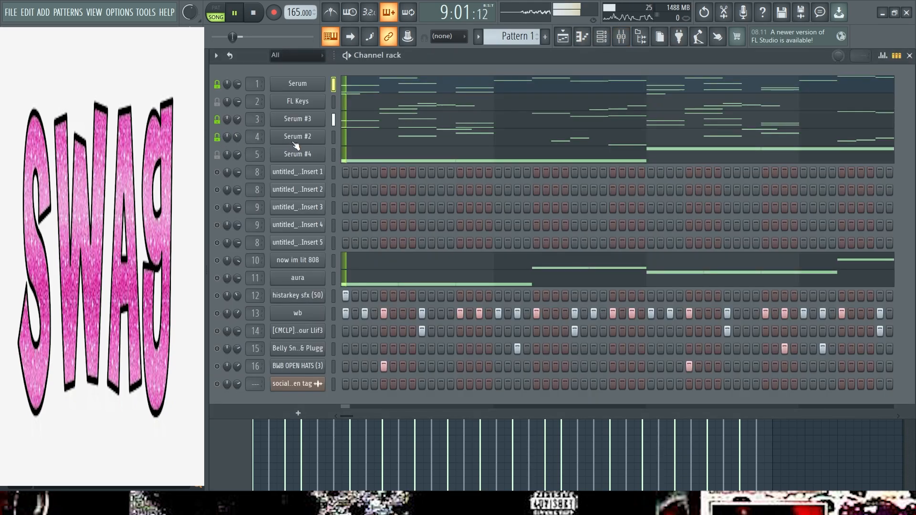
{"action": "left_click", "coordinate": [370, 142]}
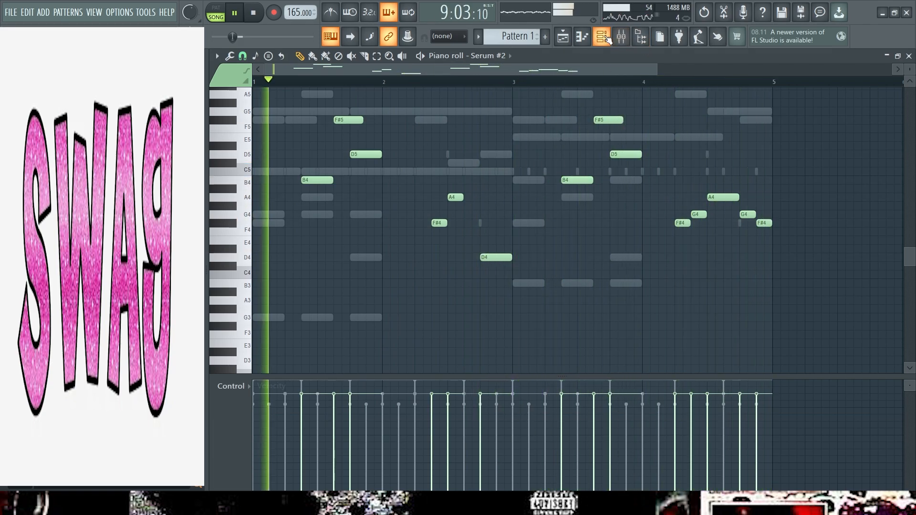
Step: Examine the long held notes of Serum #4 in the piano roll while the melody layers play
{"action": "key", "text": "F6"}
{"action": "left_click", "coordinate": [373, 157]}
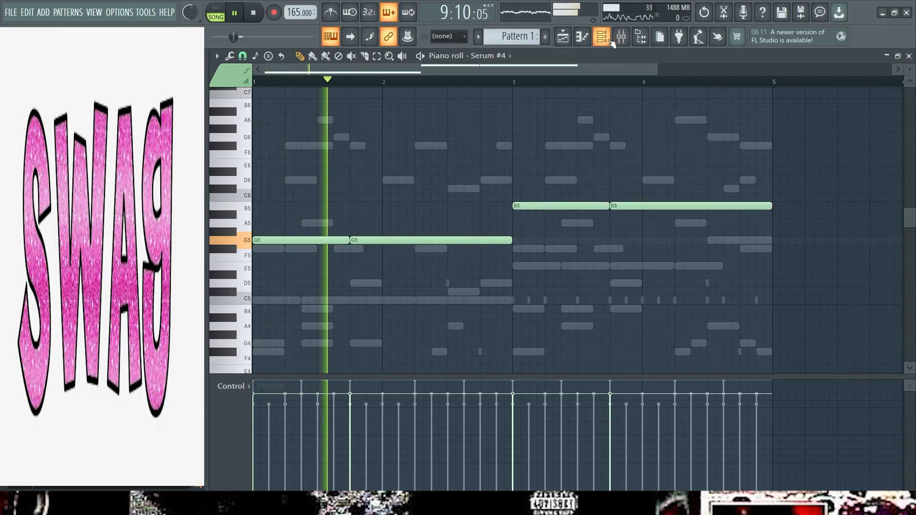
{"action": "left_click", "coordinate": [610, 40]}
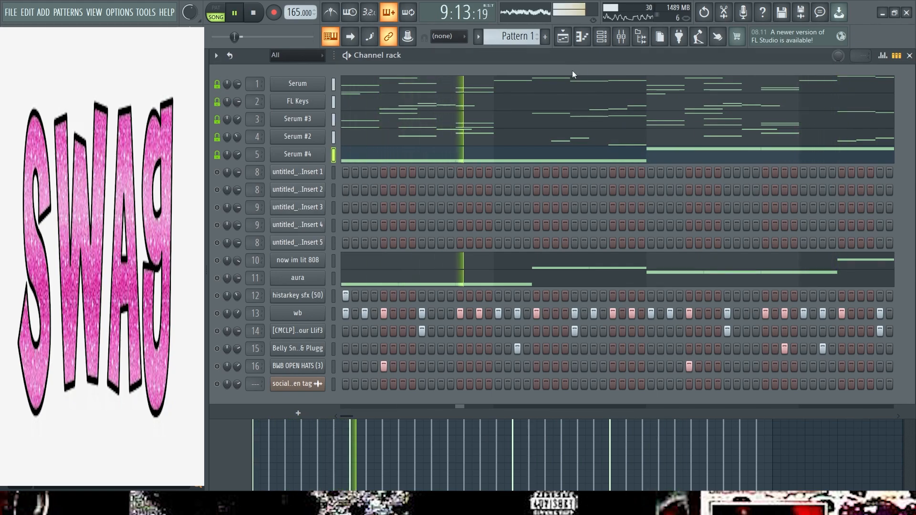
Step: Select mixer track Insert 2, which holds Melodyne and Fruity Delay 3, and solo it while the melody channels play
{"action": "left_click", "coordinate": [622, 40]}
{"action": "left_click", "coordinate": [319, 173]}
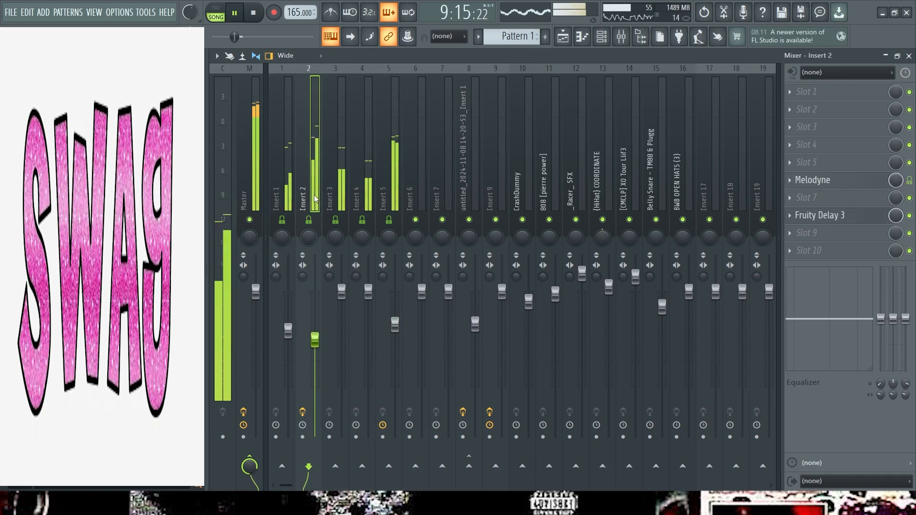
{"action": "right_click", "coordinate": [310, 219]}
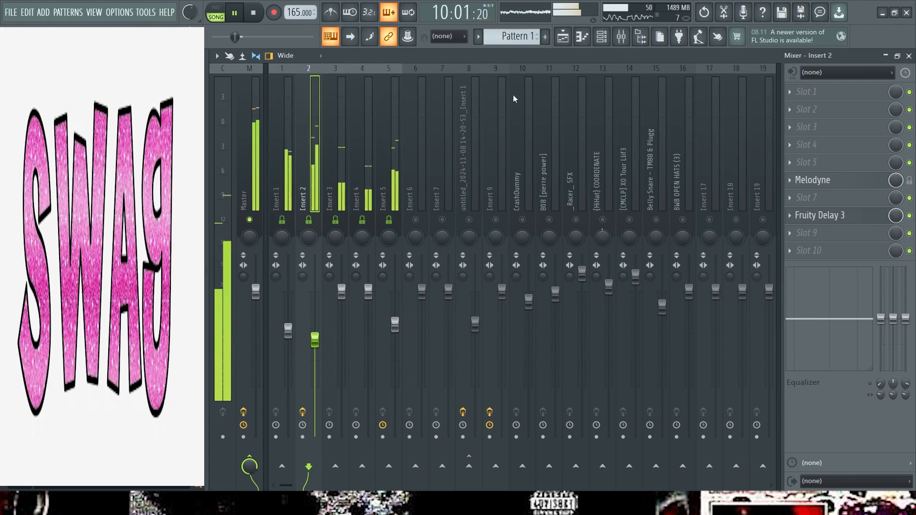
Step: Turn on playlist tracks 1 to 5 and mute the Pattern 1 clips on track 9 for audio-only melody playback
{"action": "left_click", "coordinate": [597, 41]}
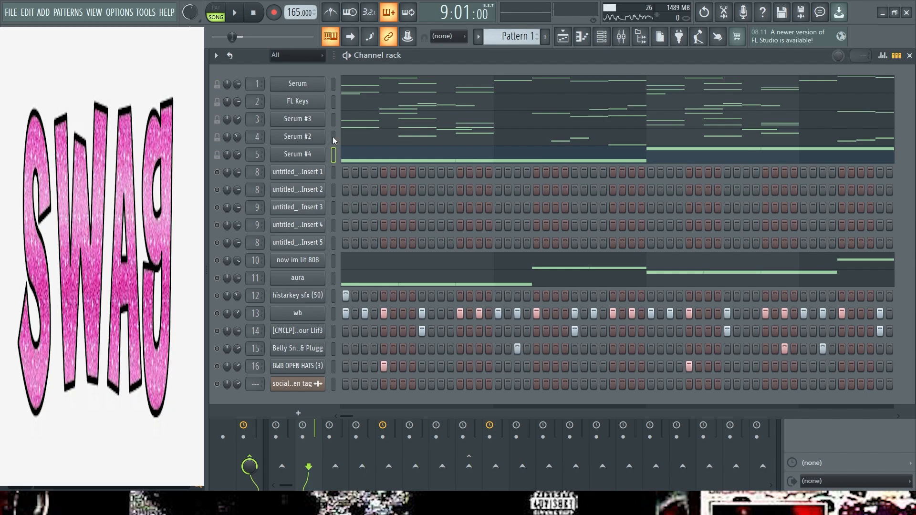
{"action": "left_click", "coordinate": [617, 41]}
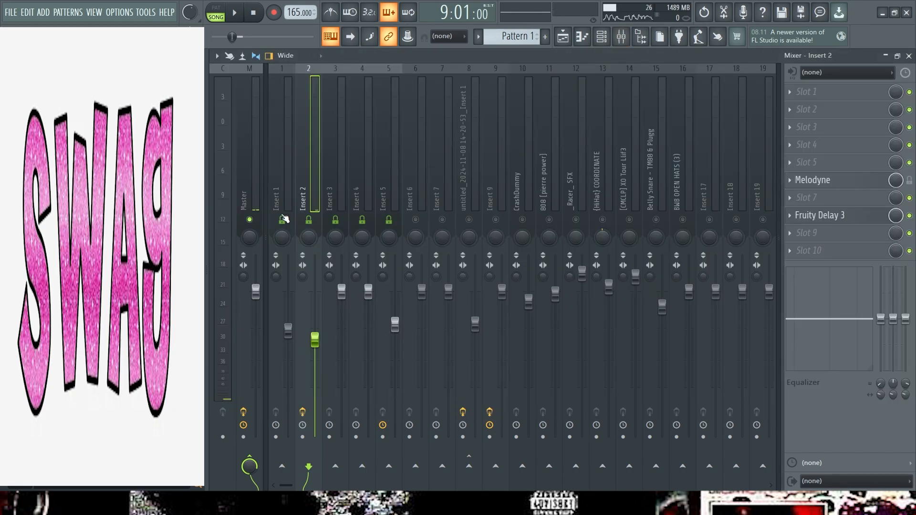
{"action": "key", "text": "F5"}
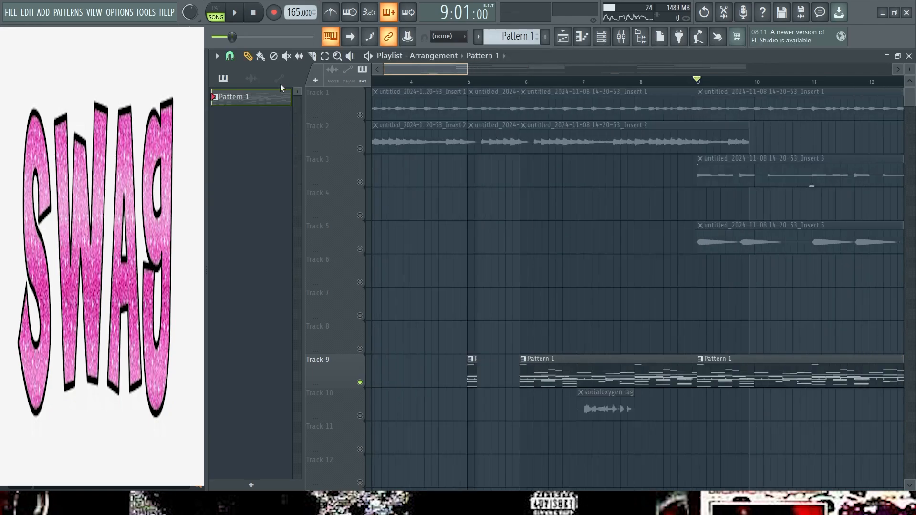
{"action": "left_click", "coordinate": [359, 149]}
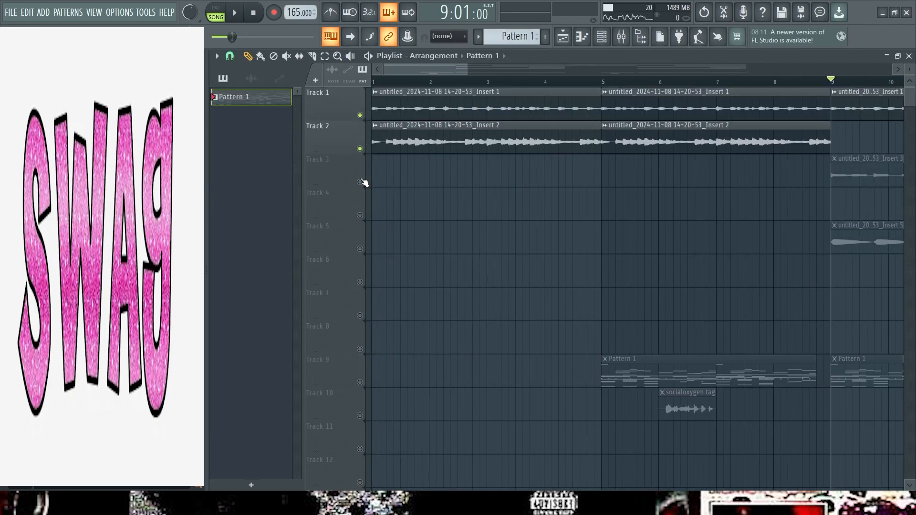
{"action": "scroll", "coordinate": [402, 77], "scroll_direction": "down", "scroll_amount": 3}
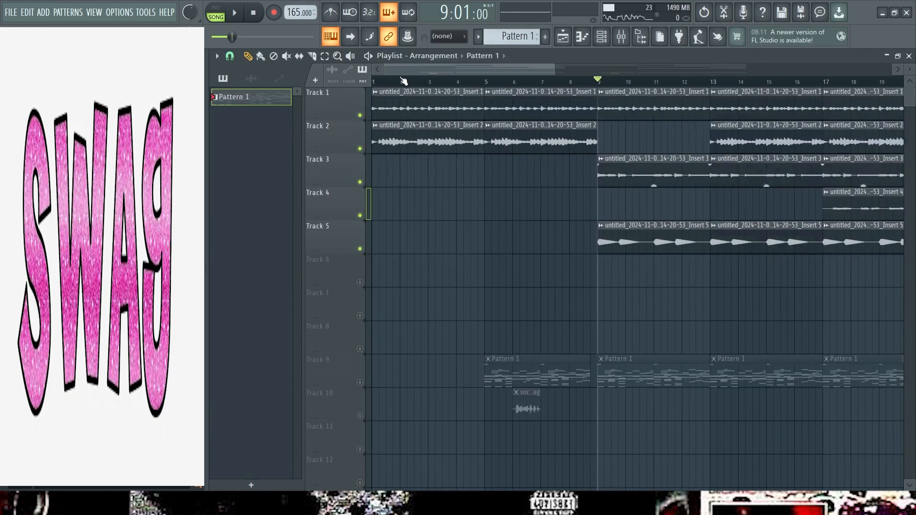
{"action": "key", "text": "space"}
Step: Check the channel rack and mixer, and play the arrangement from bar 1 with only tracks 1 to 5 on
{"action": "left_click", "coordinate": [601, 36]}
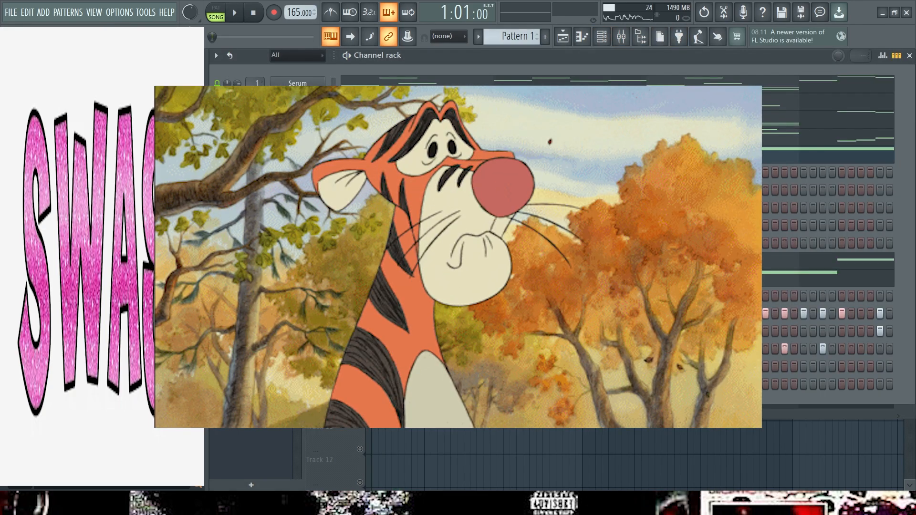
{"action": "left_click", "coordinate": [601, 41]}
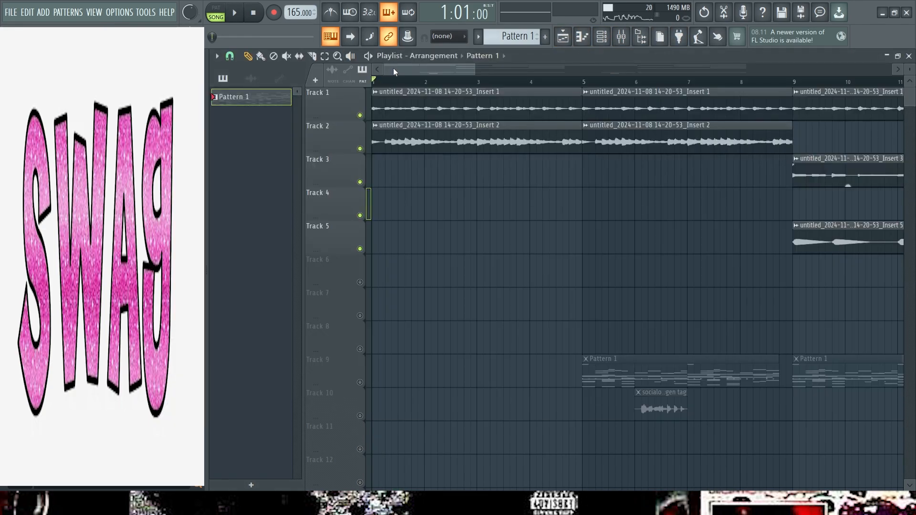
{"action": "key", "text": "space"}
{"action": "key", "text": "space"}
{"action": "left_click", "coordinate": [621, 38]}
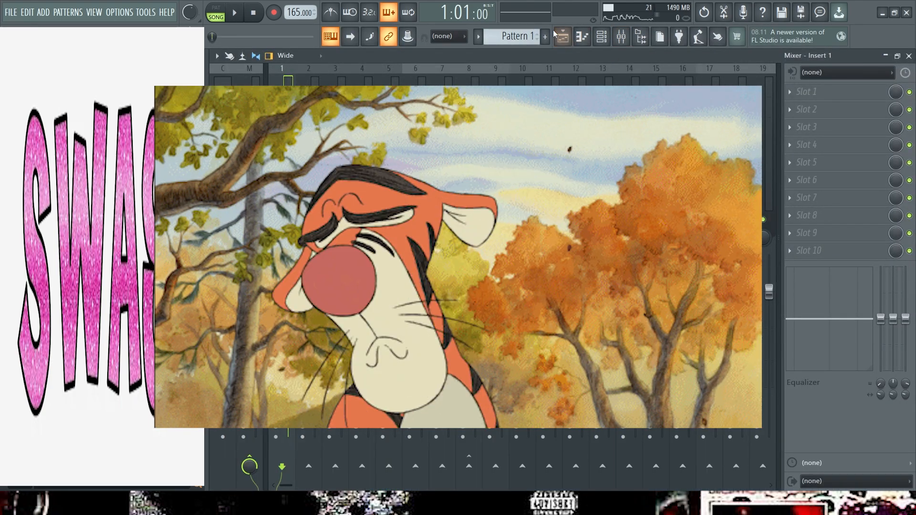
{"action": "left_click", "coordinate": [564, 38]}
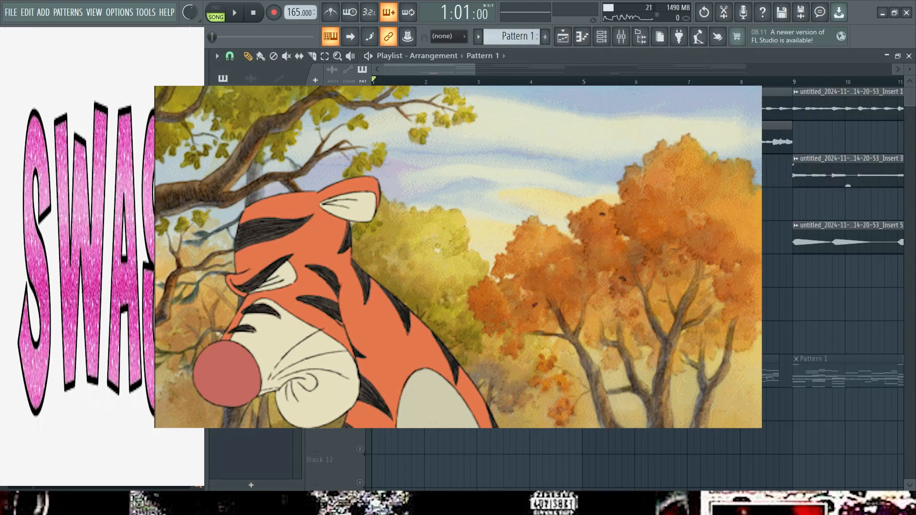
{"action": "key", "text": "space"}
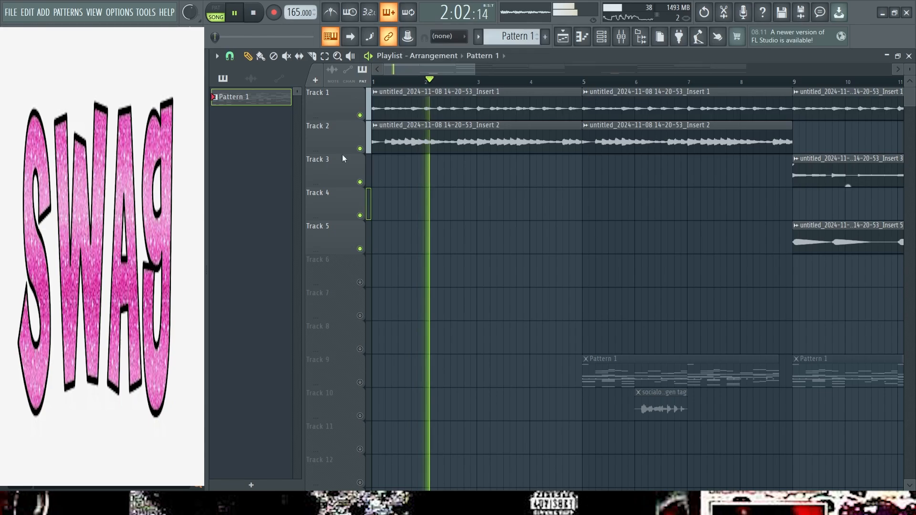
Step: Inspect the pitch and time-stretching settings of track 1's Insert 1 clip, and listen to tracks 1 to 5 past bar 9
{"action": "double_click", "coordinate": [482, 100]}
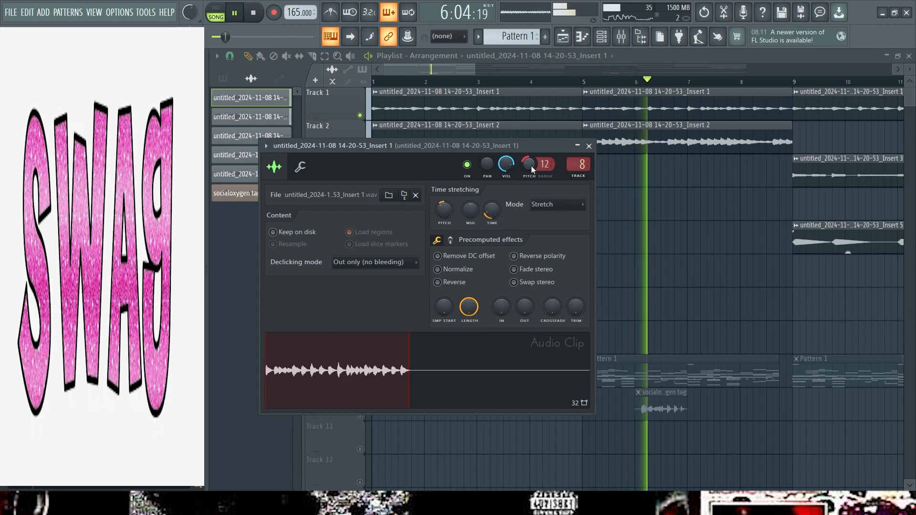
{"action": "left_click", "coordinate": [589, 146]}
{"action": "scroll", "coordinate": [459, 159], "scroll_direction": "down", "scroll_amount": 4}
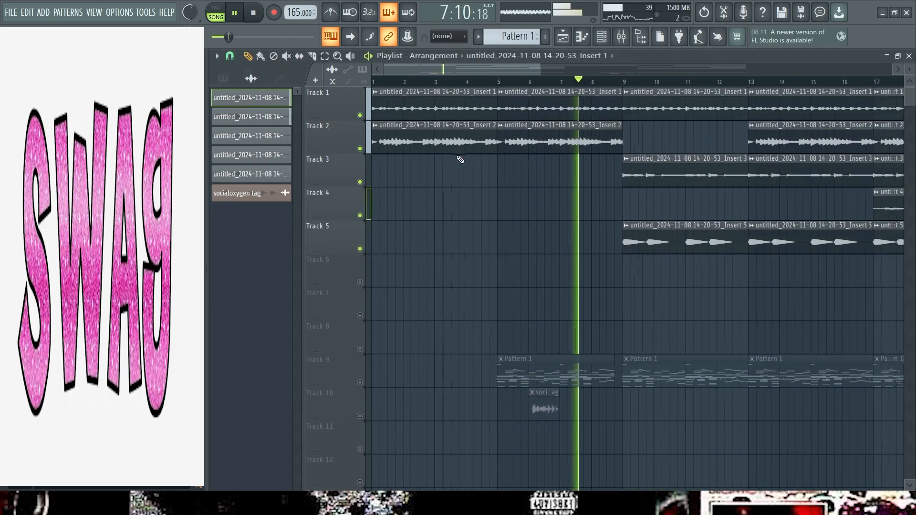
{"action": "scroll", "coordinate": [564, 184], "scroll_direction": "up", "scroll_amount": 4}
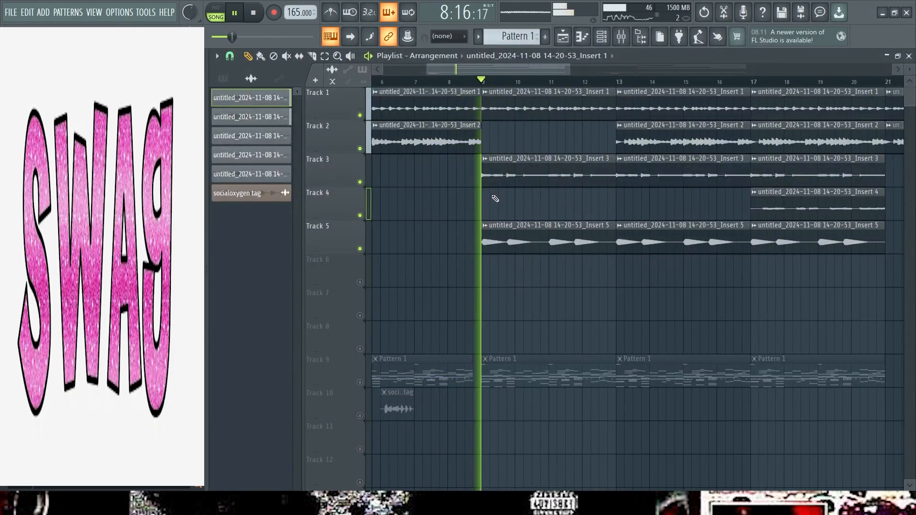
{"action": "scroll", "coordinate": [546, 196], "scroll_direction": "down", "scroll_amount": 5}
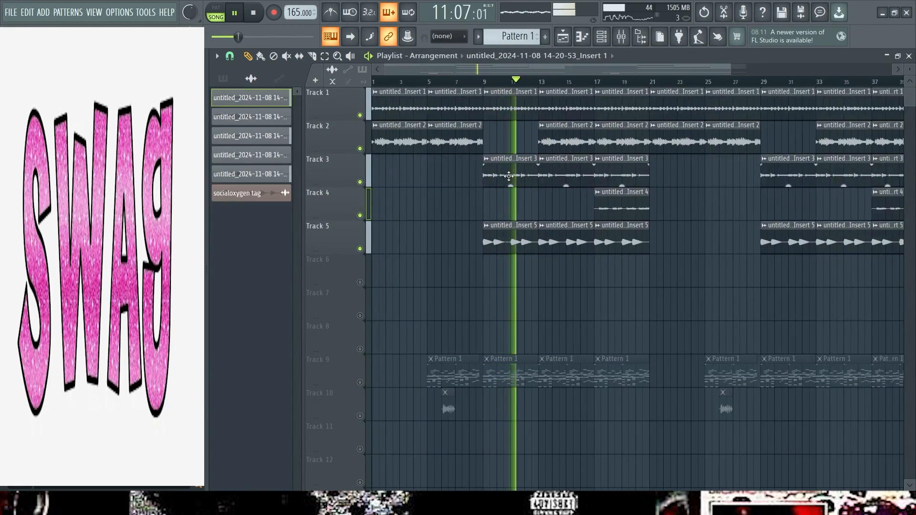
{"action": "key", "text": "space"}
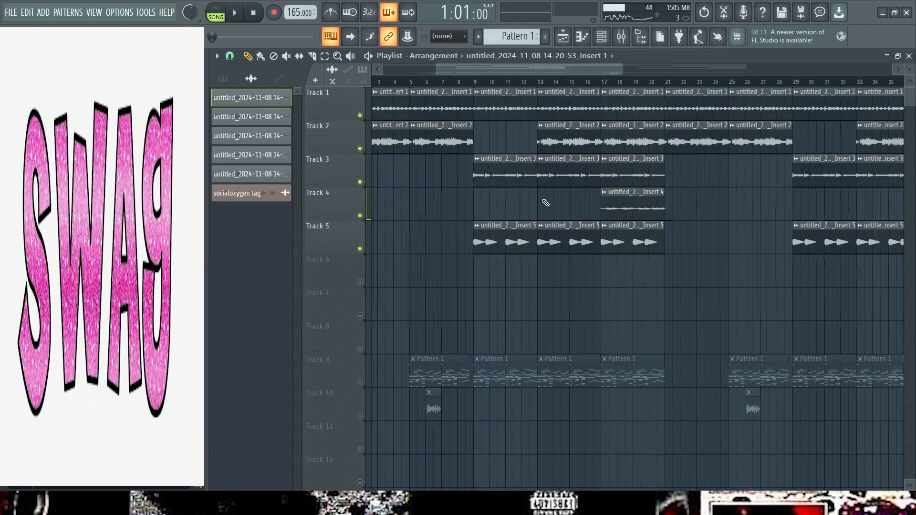
Step: Set the playback position to bar 9 and leave only playlist tracks 3 and 4 on
{"action": "scroll", "coordinate": [545, 200], "scroll_direction": "up", "scroll_amount": 5}
{"action": "left_click_drag", "start_coordinate": [482, 70], "coordinate": [472, 71]}
{"action": "left_click", "coordinate": [432, 80]}
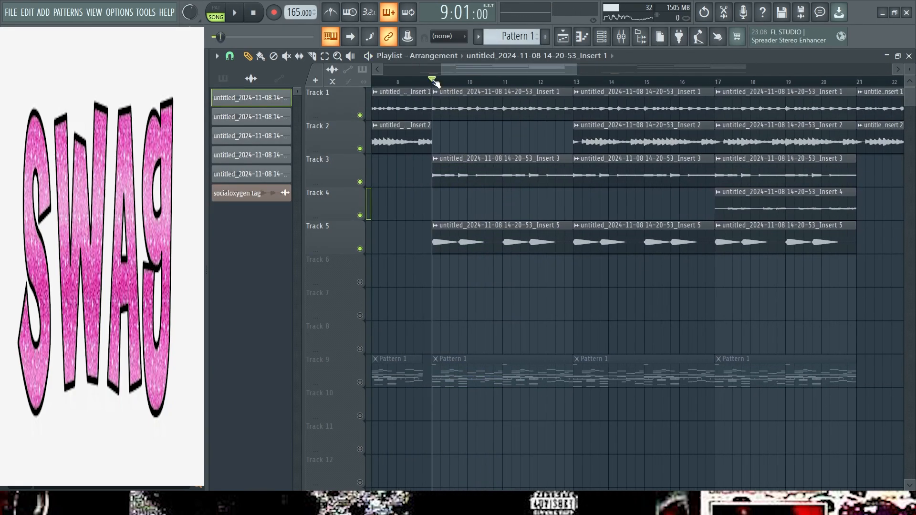
{"action": "left_click", "coordinate": [359, 181], "text": "ctrl"}
{"action": "left_click", "coordinate": [359, 215]}
{"action": "scroll", "coordinate": [435, 192], "scroll_direction": "up", "scroll_amount": 1}
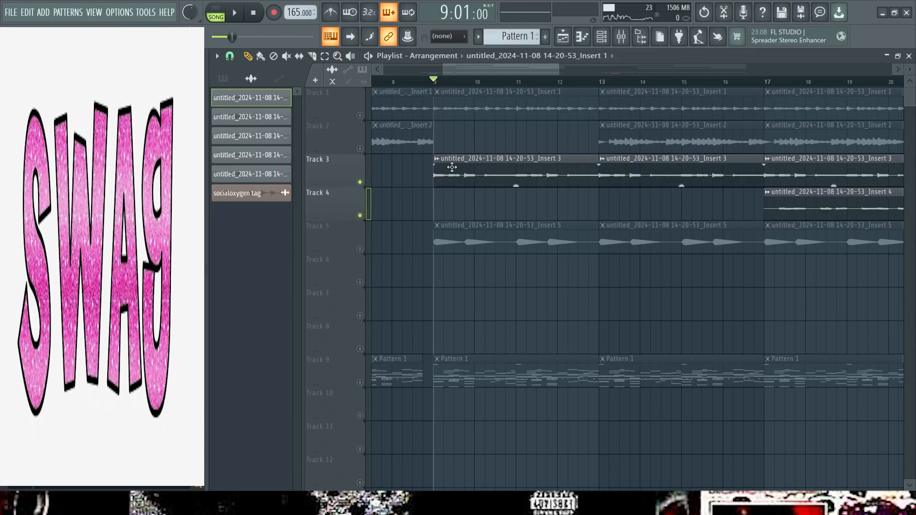
Step: Listen from bar 9, selecting mixer track Insert 9, which holds Gross Beat, and switch its effects back on
{"action": "left_click", "coordinate": [622, 36]}
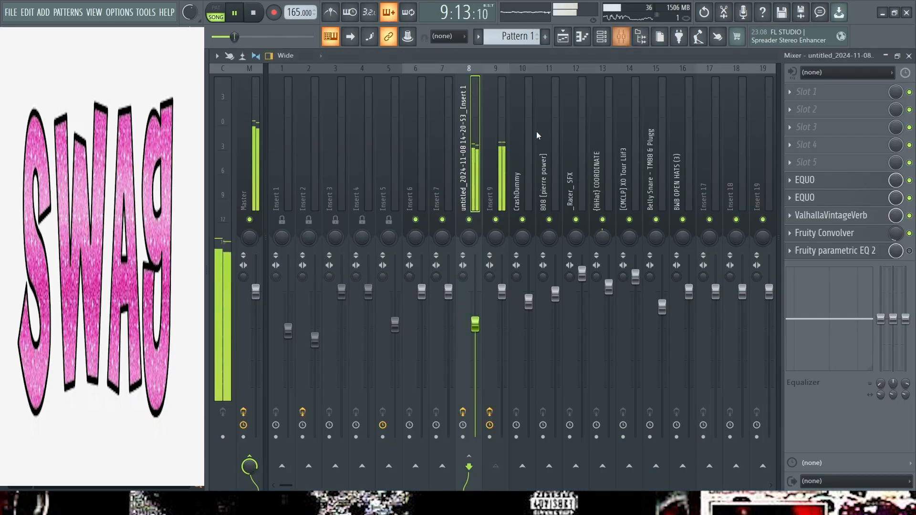
{"action": "left_click", "coordinate": [503, 184]}
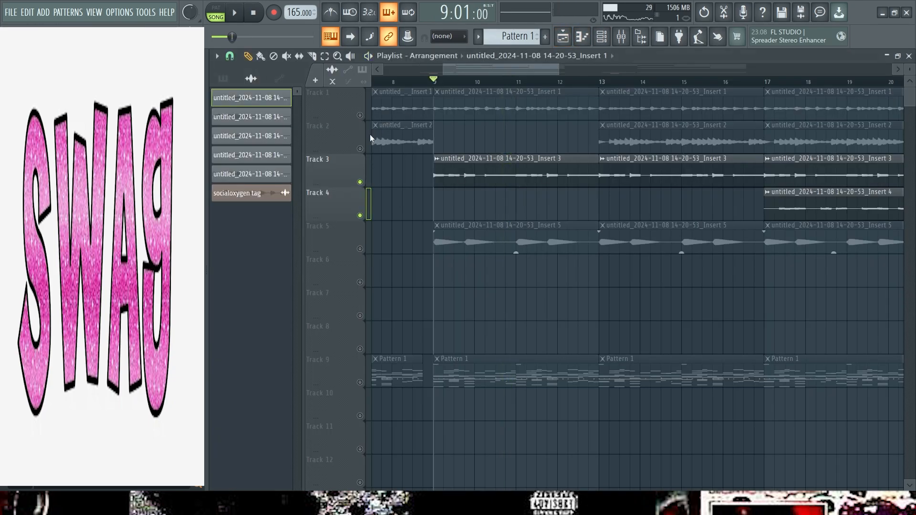
{"action": "left_click", "coordinate": [622, 38]}
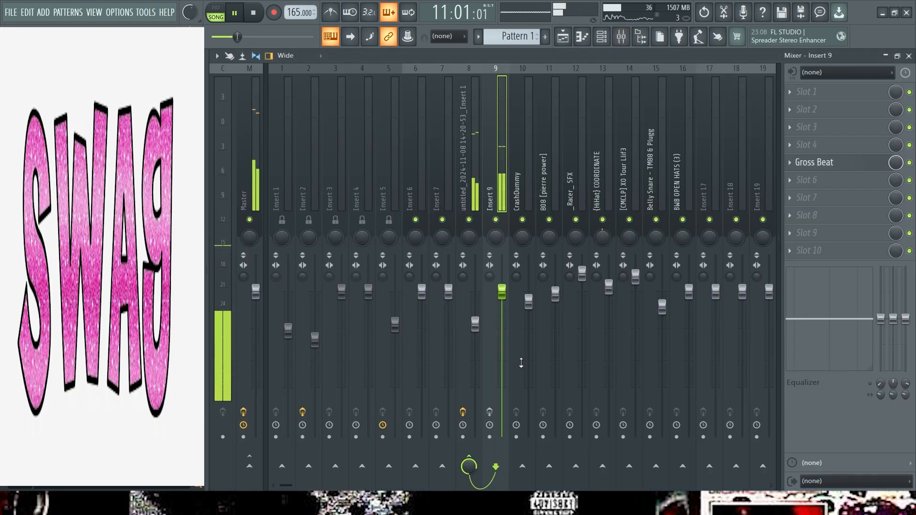
{"action": "left_click", "coordinate": [490, 412]}
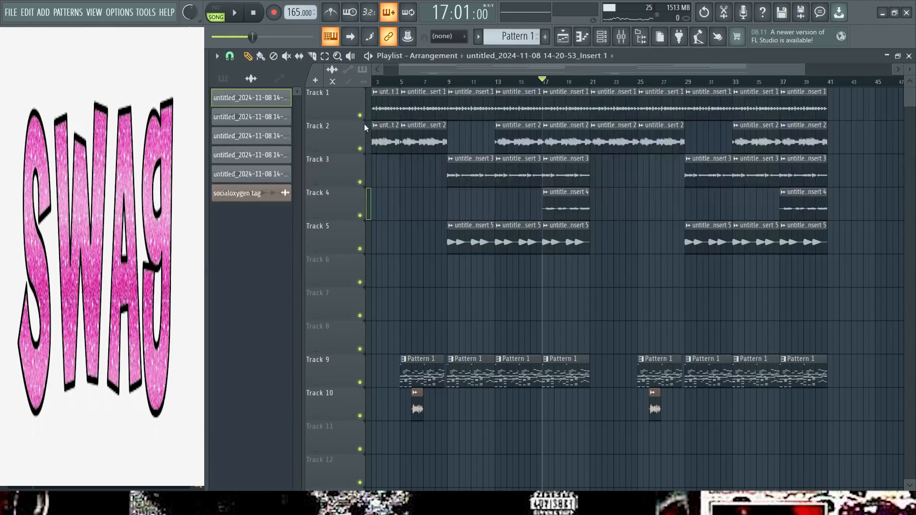
Step: Play only tracks 1 to 5 from bar 17, stop playback and turn all playlist tracks back on
{"action": "right_click", "coordinate": [361, 248]}
{"action": "key", "text": "space"}
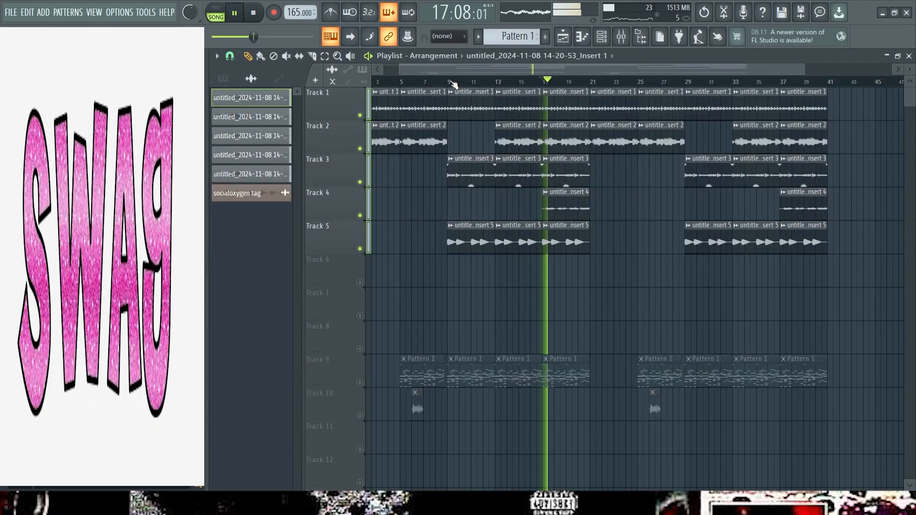
{"action": "scroll", "coordinate": [476, 148], "scroll_direction": "down", "scroll_amount": 2}
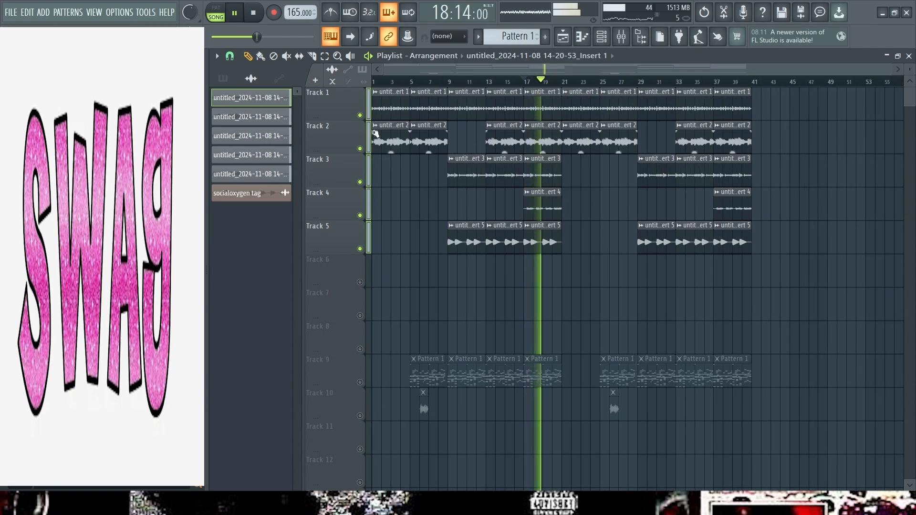
{"action": "key", "text": "space"}
{"action": "right_click", "coordinate": [361, 216]}
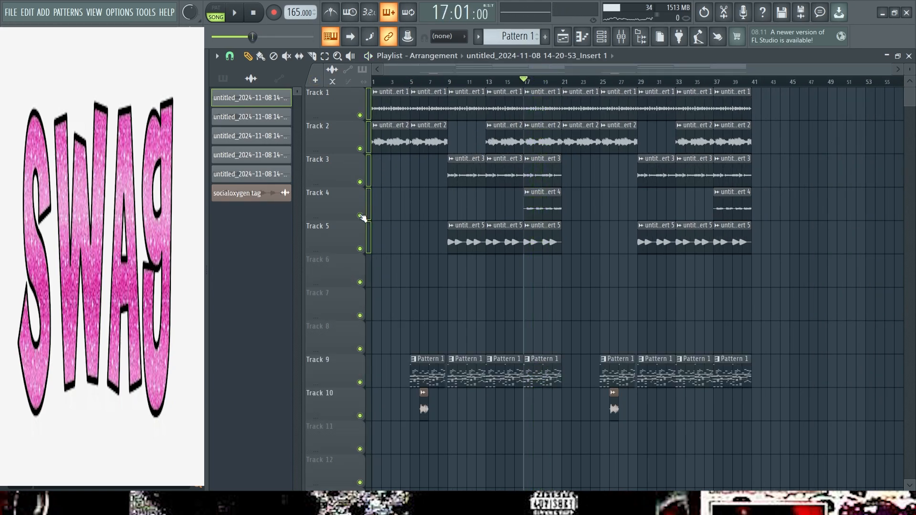
{"action": "scroll", "coordinate": [396, 213], "scroll_direction": "down", "scroll_amount": 6}
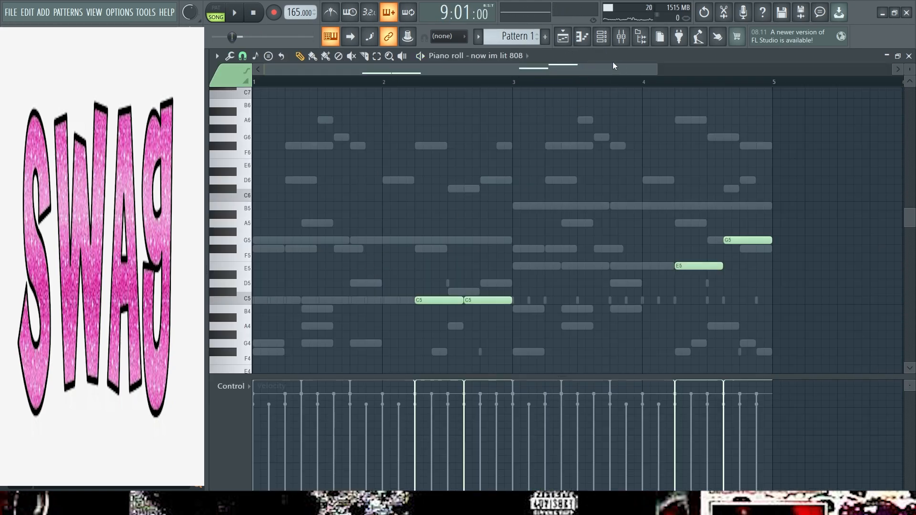
Step: Play the aura 808 notes in the piano roll from bar 9, and view the notes of the now im lit 808 channel
{"action": "left_click", "coordinate": [602, 37]}
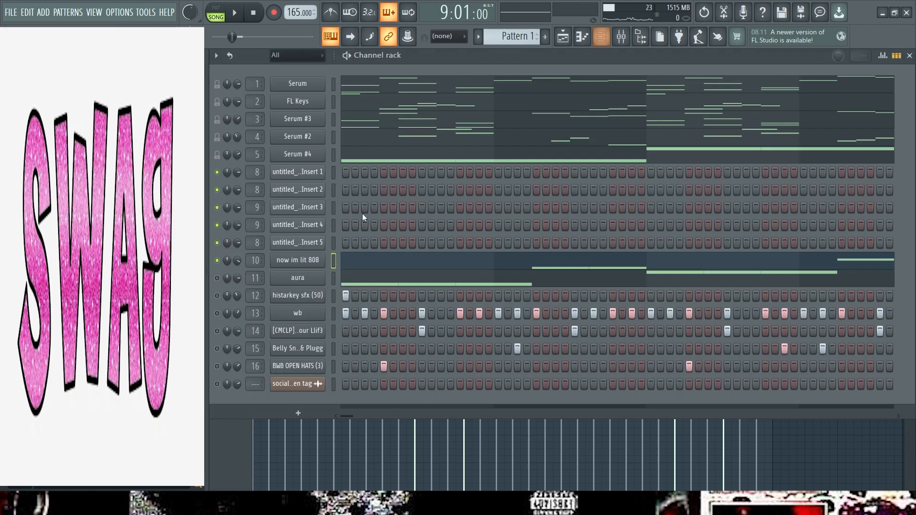
{"action": "left_click", "coordinate": [372, 283]}
{"action": "key", "text": "space"}
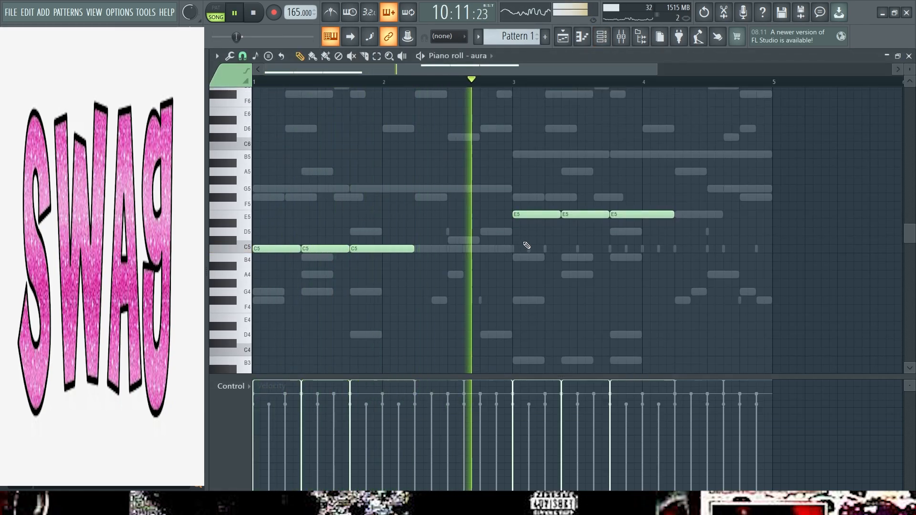
{"action": "left_click", "coordinate": [609, 37]}
{"action": "left_click", "coordinate": [357, 268]}
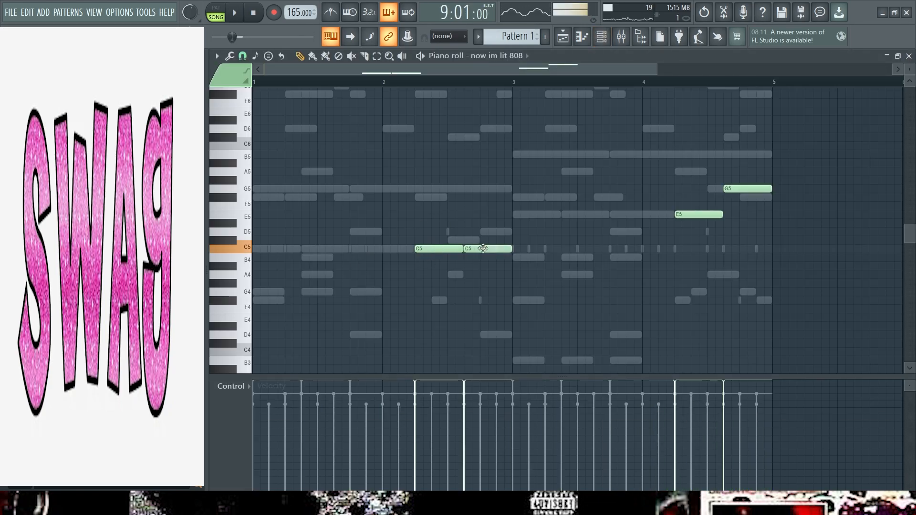
Step: Play the 808s from bar 9 in the channel rack and inspect the sampler settings of the aura channel
{"action": "left_click", "coordinate": [603, 37]}
{"action": "key", "text": "space"}
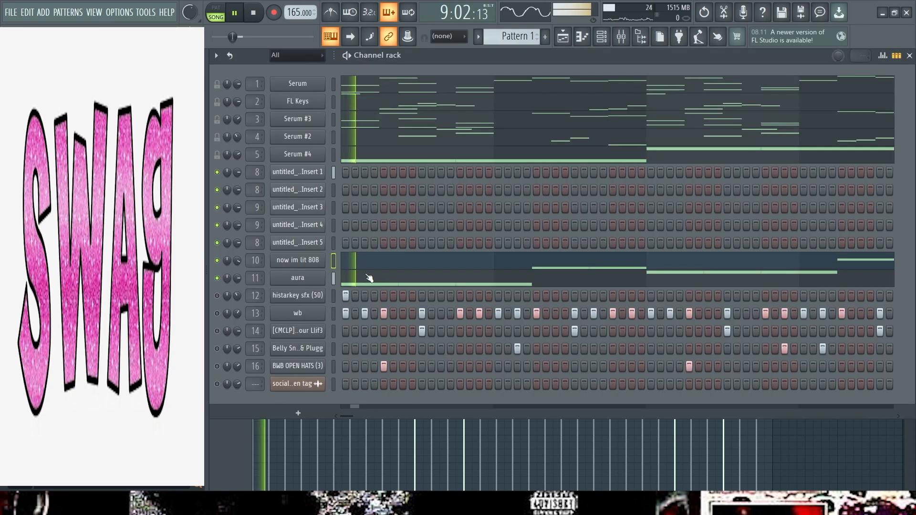
{"action": "left_click", "coordinate": [315, 279]}
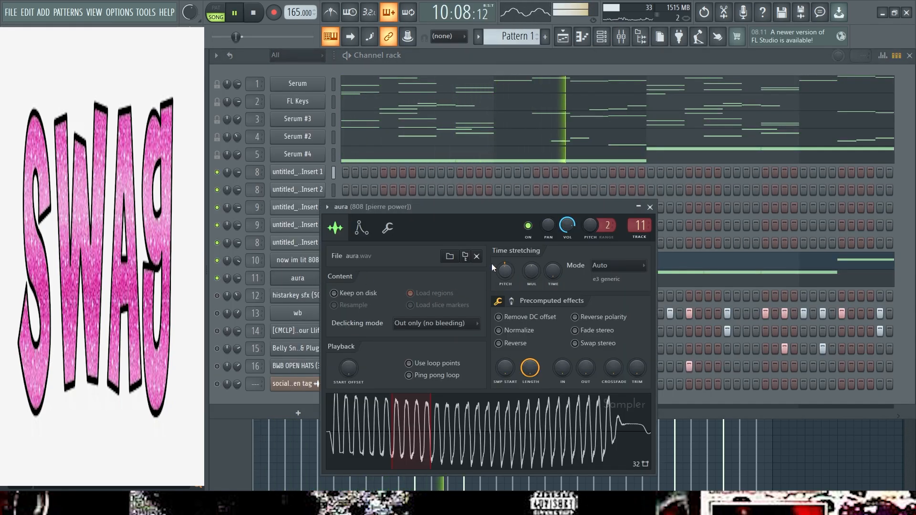
{"action": "left_click", "coordinate": [651, 207]}
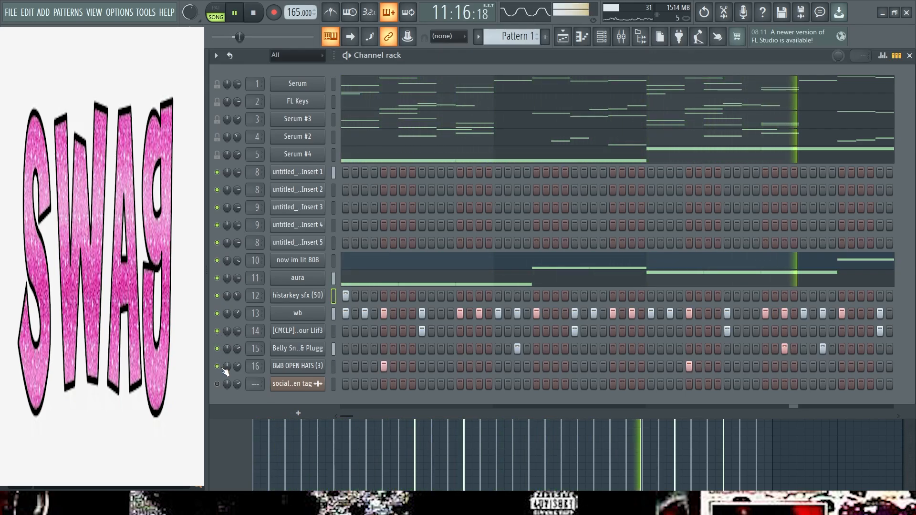
Step: Return to the playlist, turn all tracks back on during playback, and stop the arrangement
{"action": "left_click", "coordinate": [563, 37]}
{"action": "scroll", "coordinate": [356, 178], "scroll_direction": "up", "scroll_amount": 2}
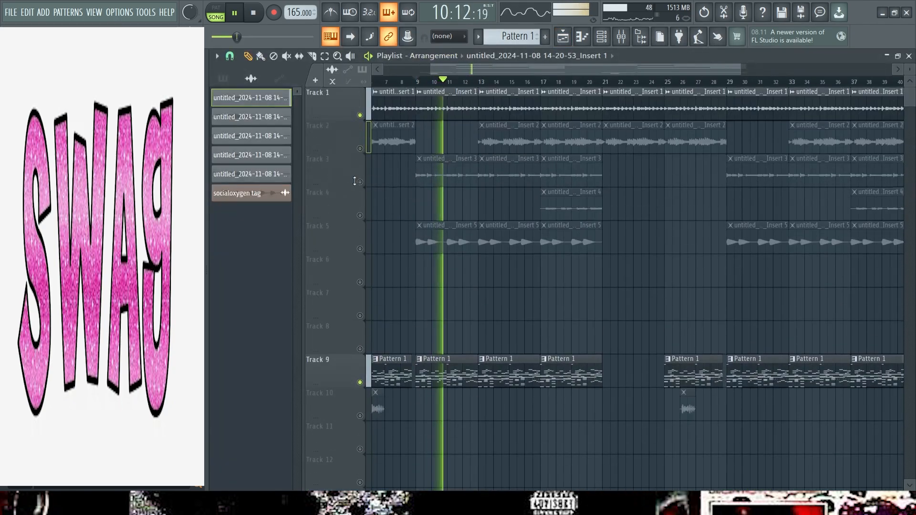
{"action": "right_click", "coordinate": [361, 181]}
{"action": "right_click", "coordinate": [361, 181]}
{"action": "scroll", "coordinate": [391, 200], "scroll_direction": "down", "scroll_amount": 3}
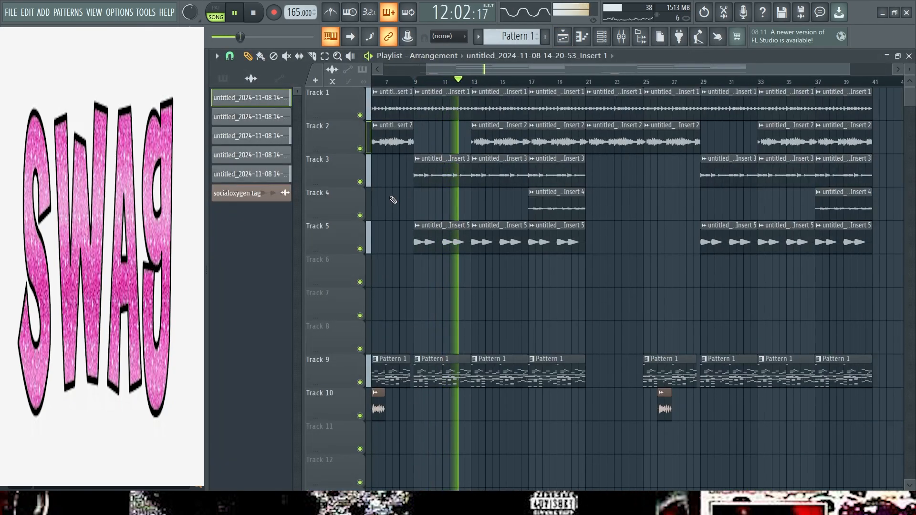
{"action": "key", "text": "space"}
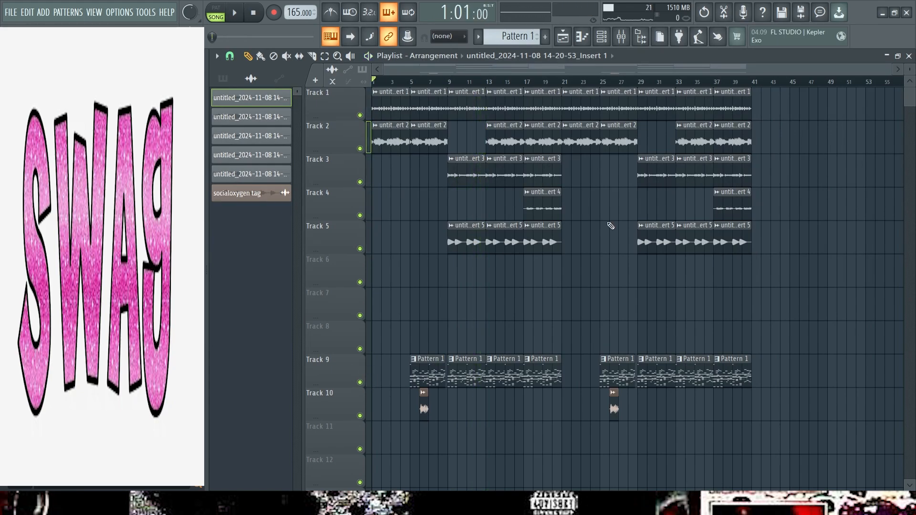
Step: Select mixer track 8, which carries the Insert 1 melody, and play the full arrangement from bar 1
{"action": "left_click", "coordinate": [621, 36]}
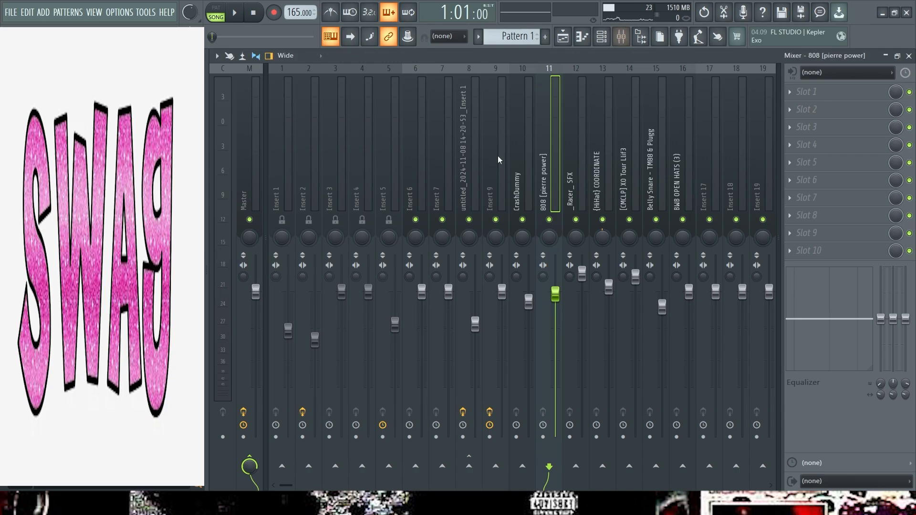
{"action": "key", "text": "Left"}
{"action": "key", "text": "Left"}
{"action": "key", "text": "Left"}
{"action": "key", "text": "space"}
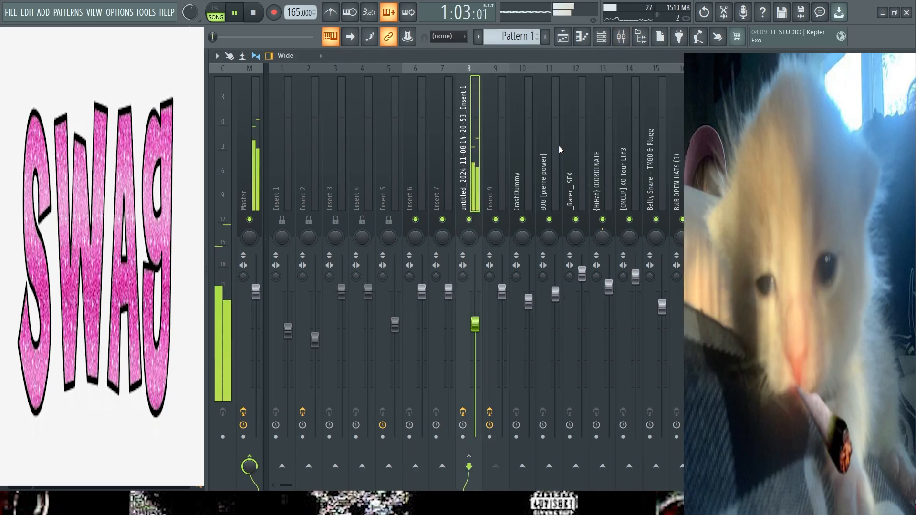
Step: Follow the full arrangement's playback in the playlist, mixer and channel rack until past bar 7, and stop it
{"action": "left_click", "coordinate": [563, 37]}
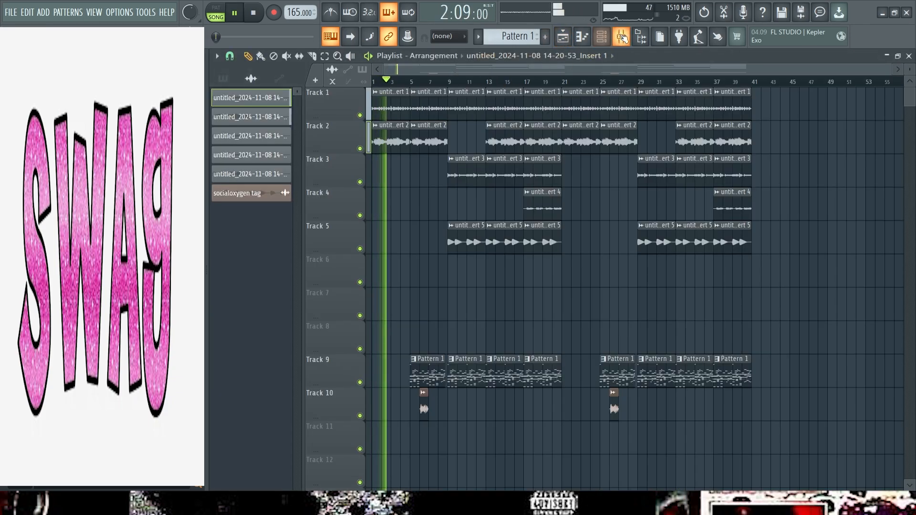
{"action": "left_click", "coordinate": [621, 36]}
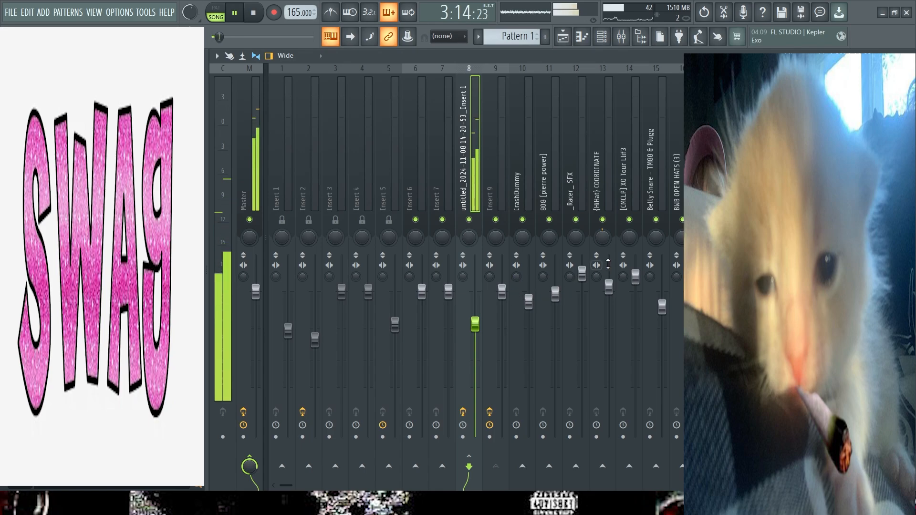
{"action": "left_click", "coordinate": [602, 36]}
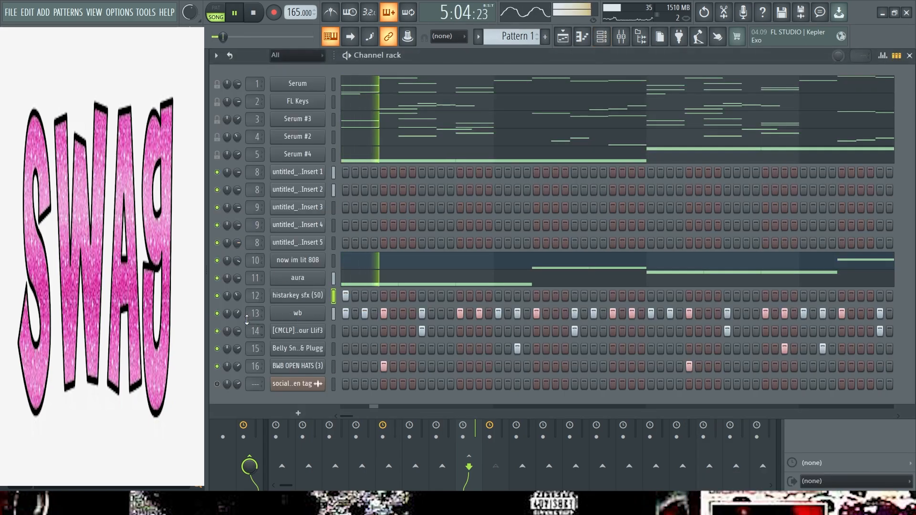
{"action": "left_click", "coordinate": [564, 35]}
{"action": "left_click", "coordinate": [622, 37]}
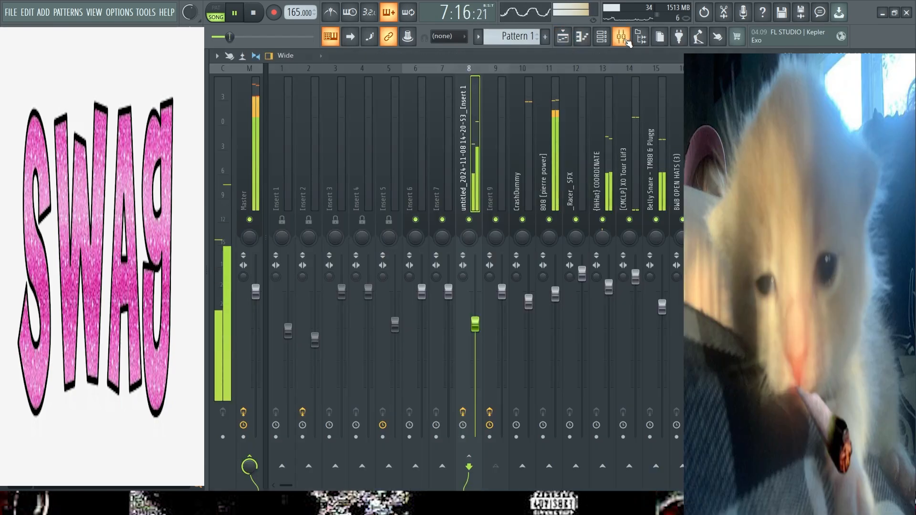
{"action": "key", "text": "space"}
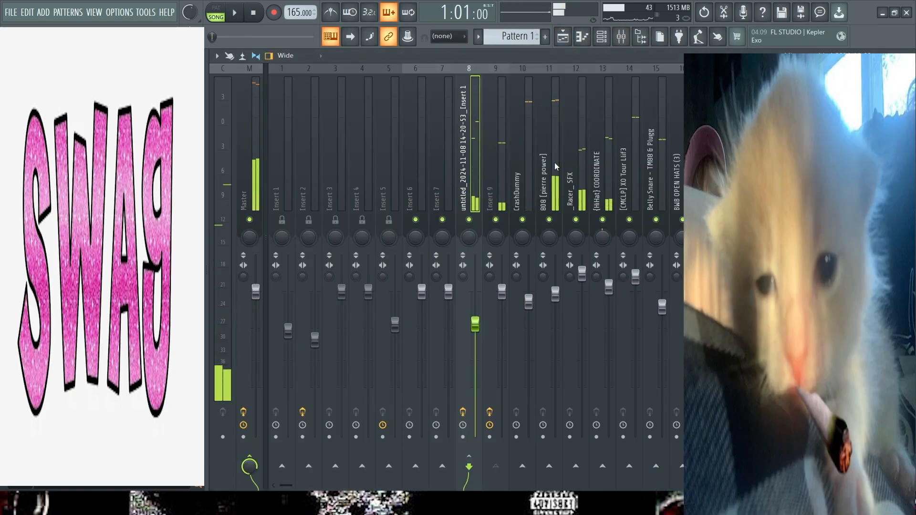